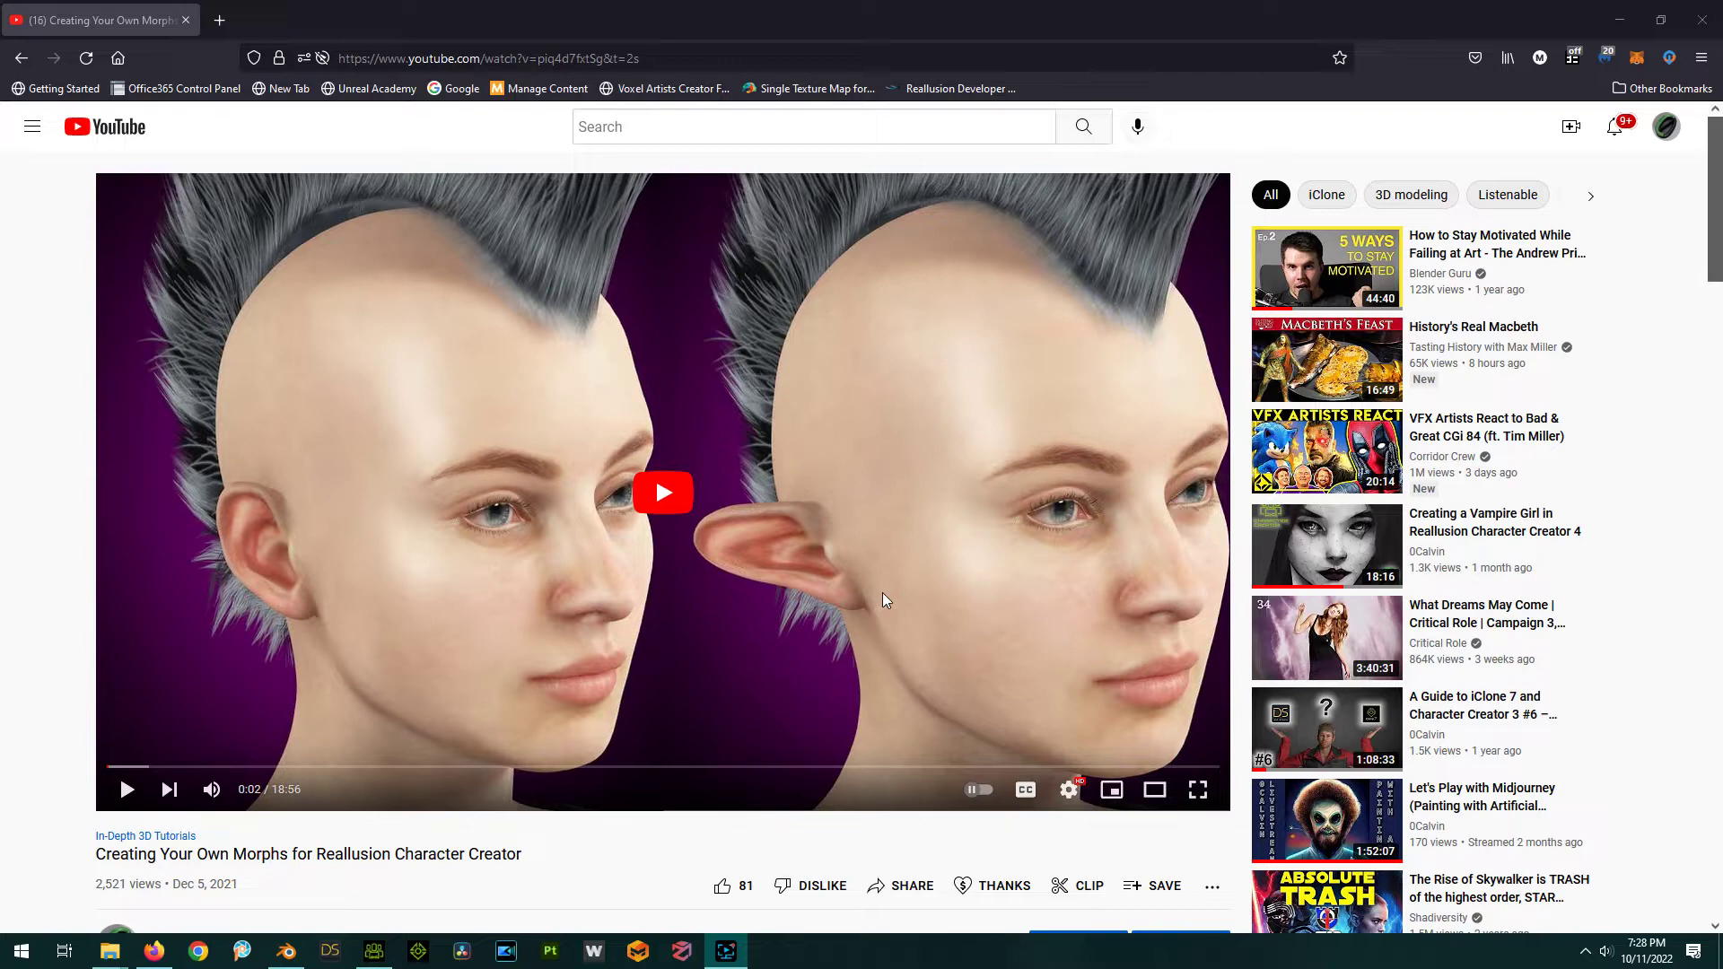
# Switch to Character Creator 4 and add the custom Horns01 head accessory to the demon character.
pyautogui.click(1620, 20)
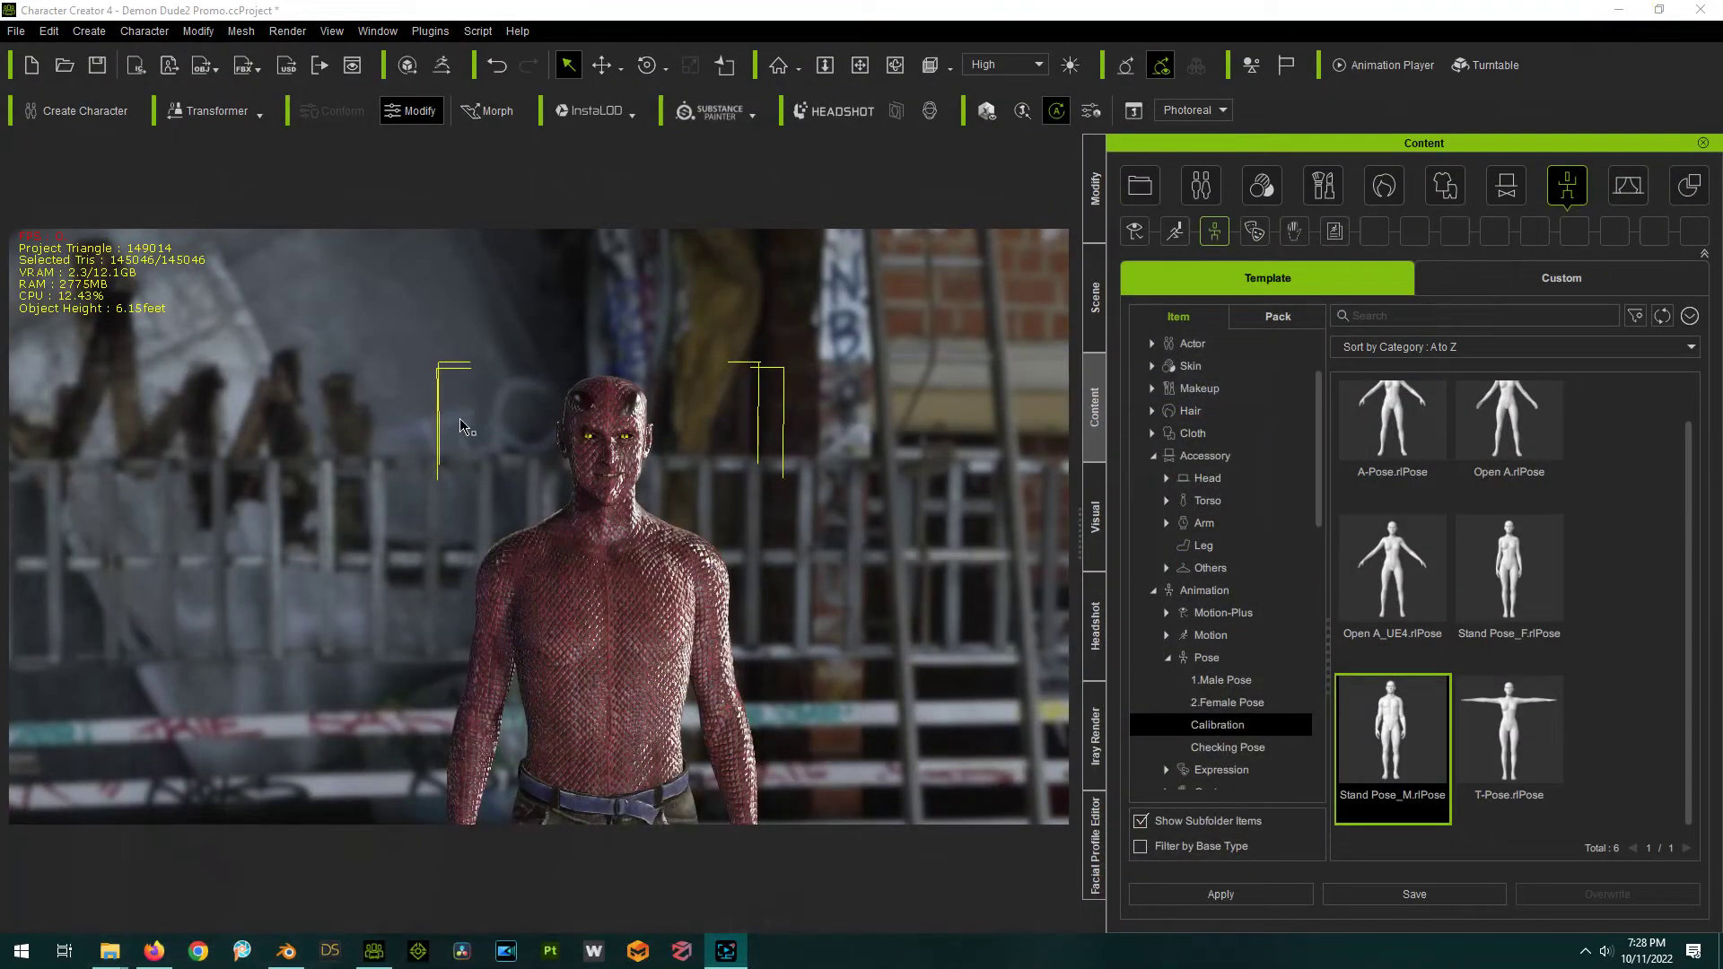
pyautogui.moveTo(476, 422); pyautogui.dragTo(628, 345, button='right')
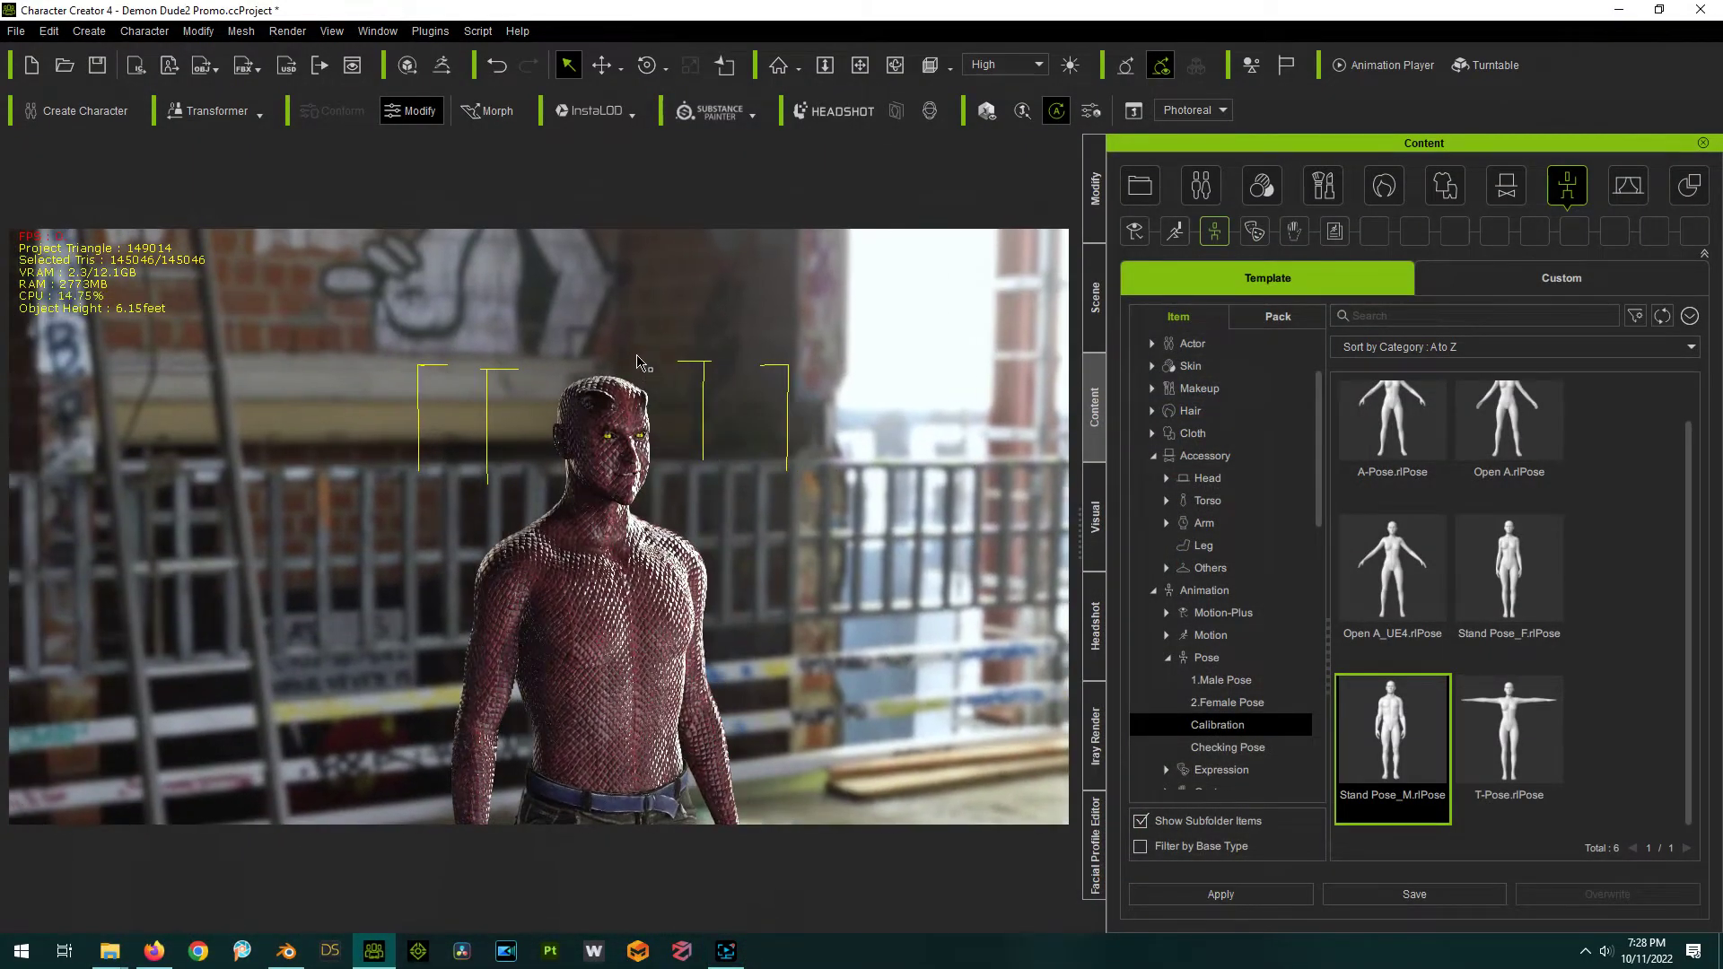
pyautogui.scroll(5, 628, 359)
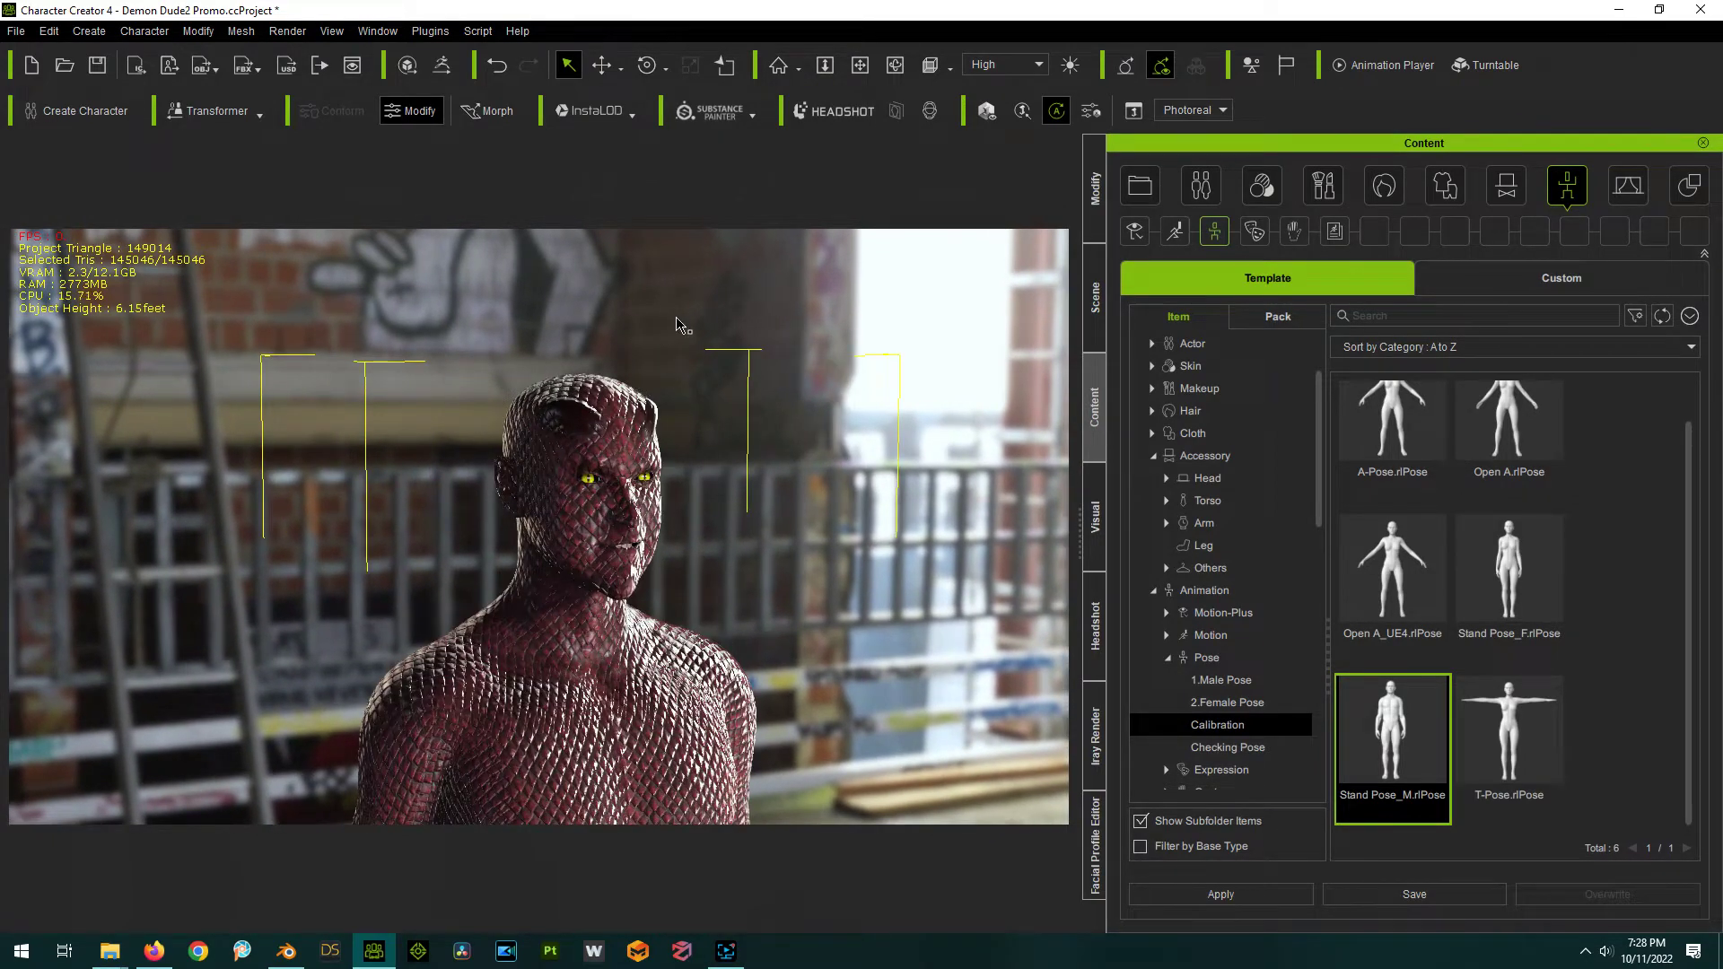
pyautogui.scroll(5, 664, 336)
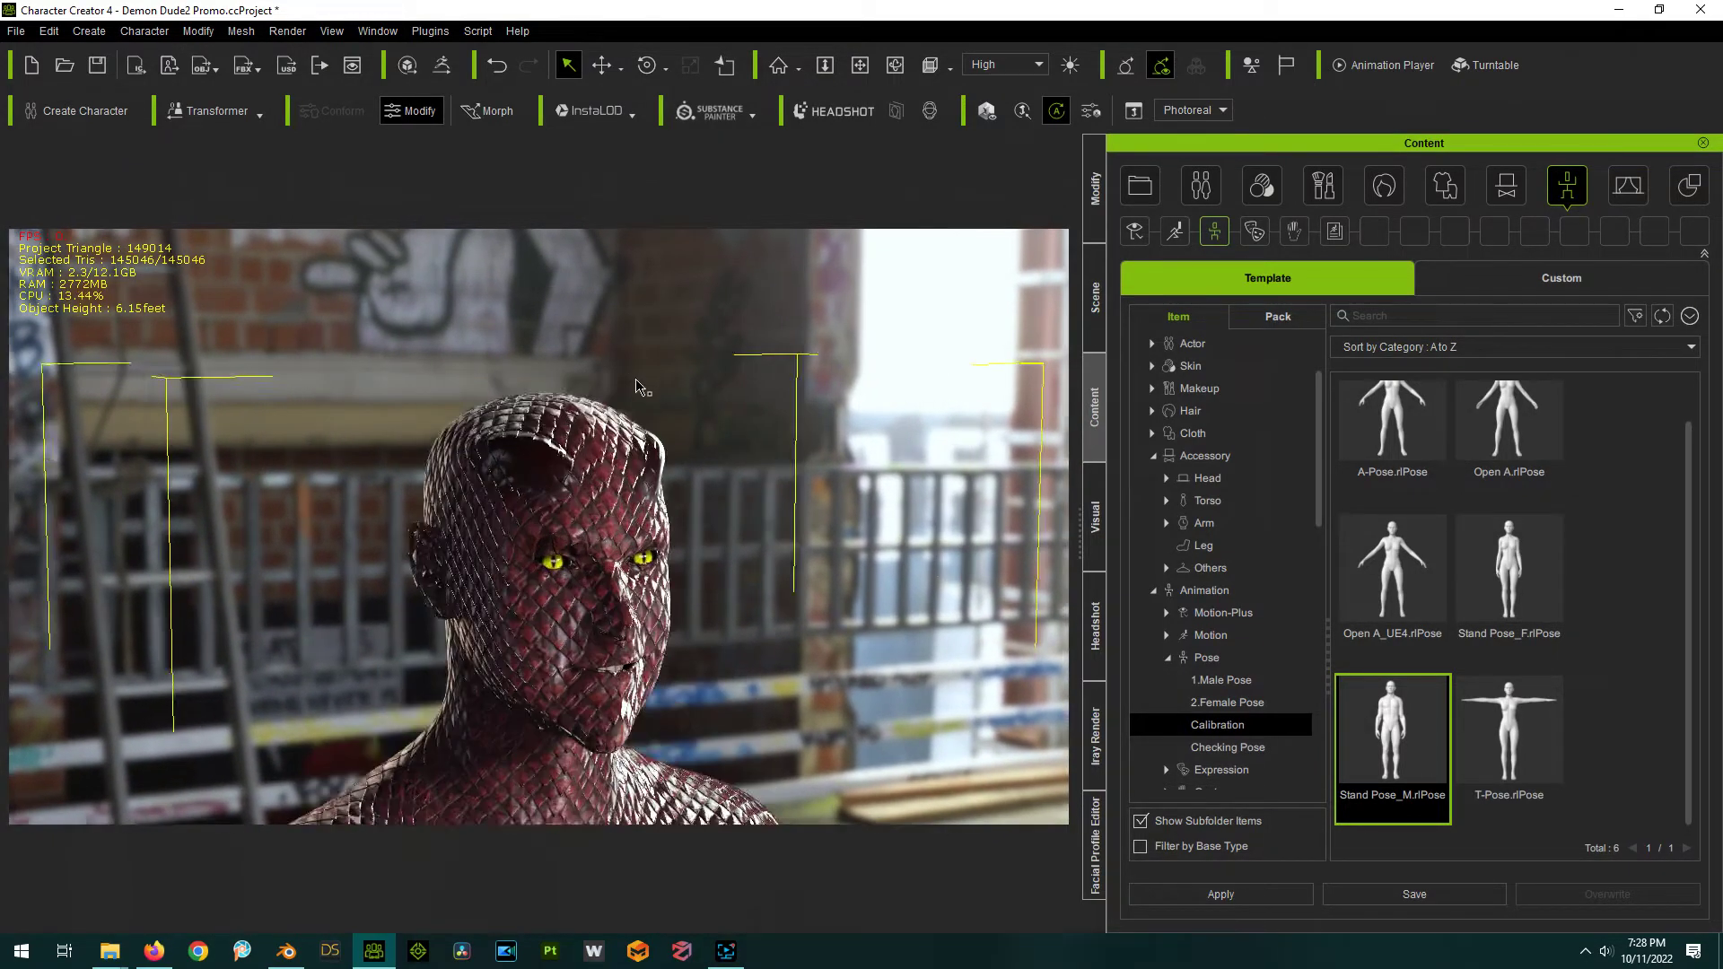
pyautogui.moveTo(639, 388); pyautogui.dragTo(521, 406, button='right')
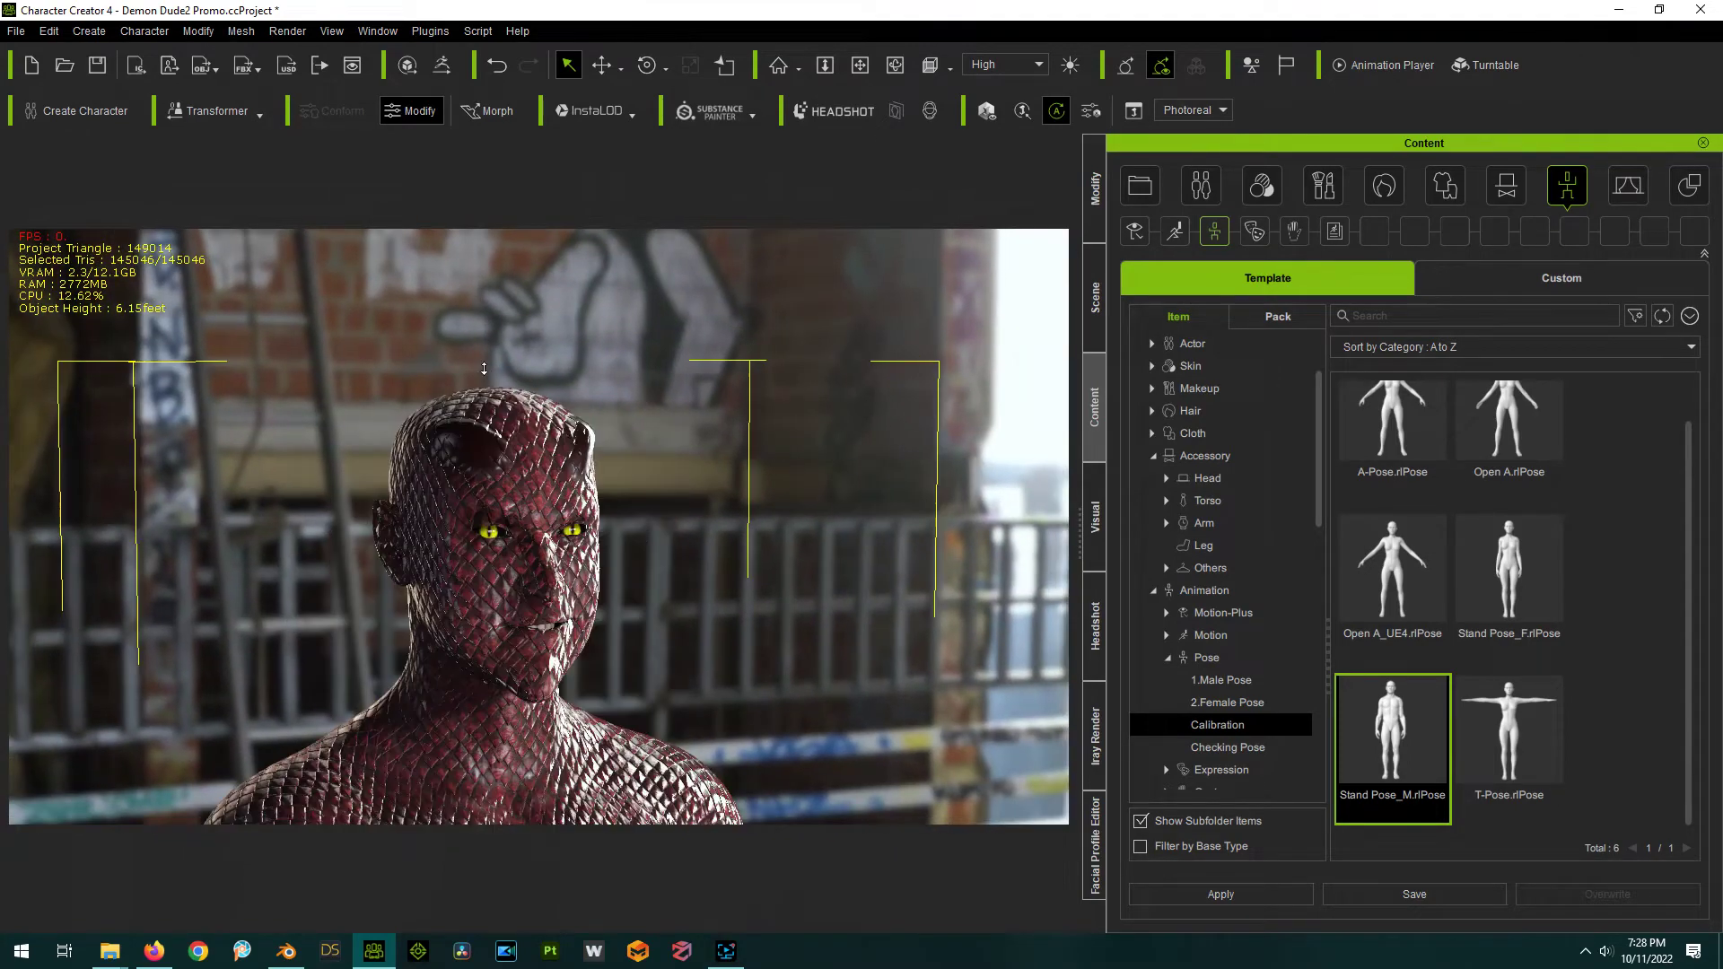
pyautogui.click(1511, 285)
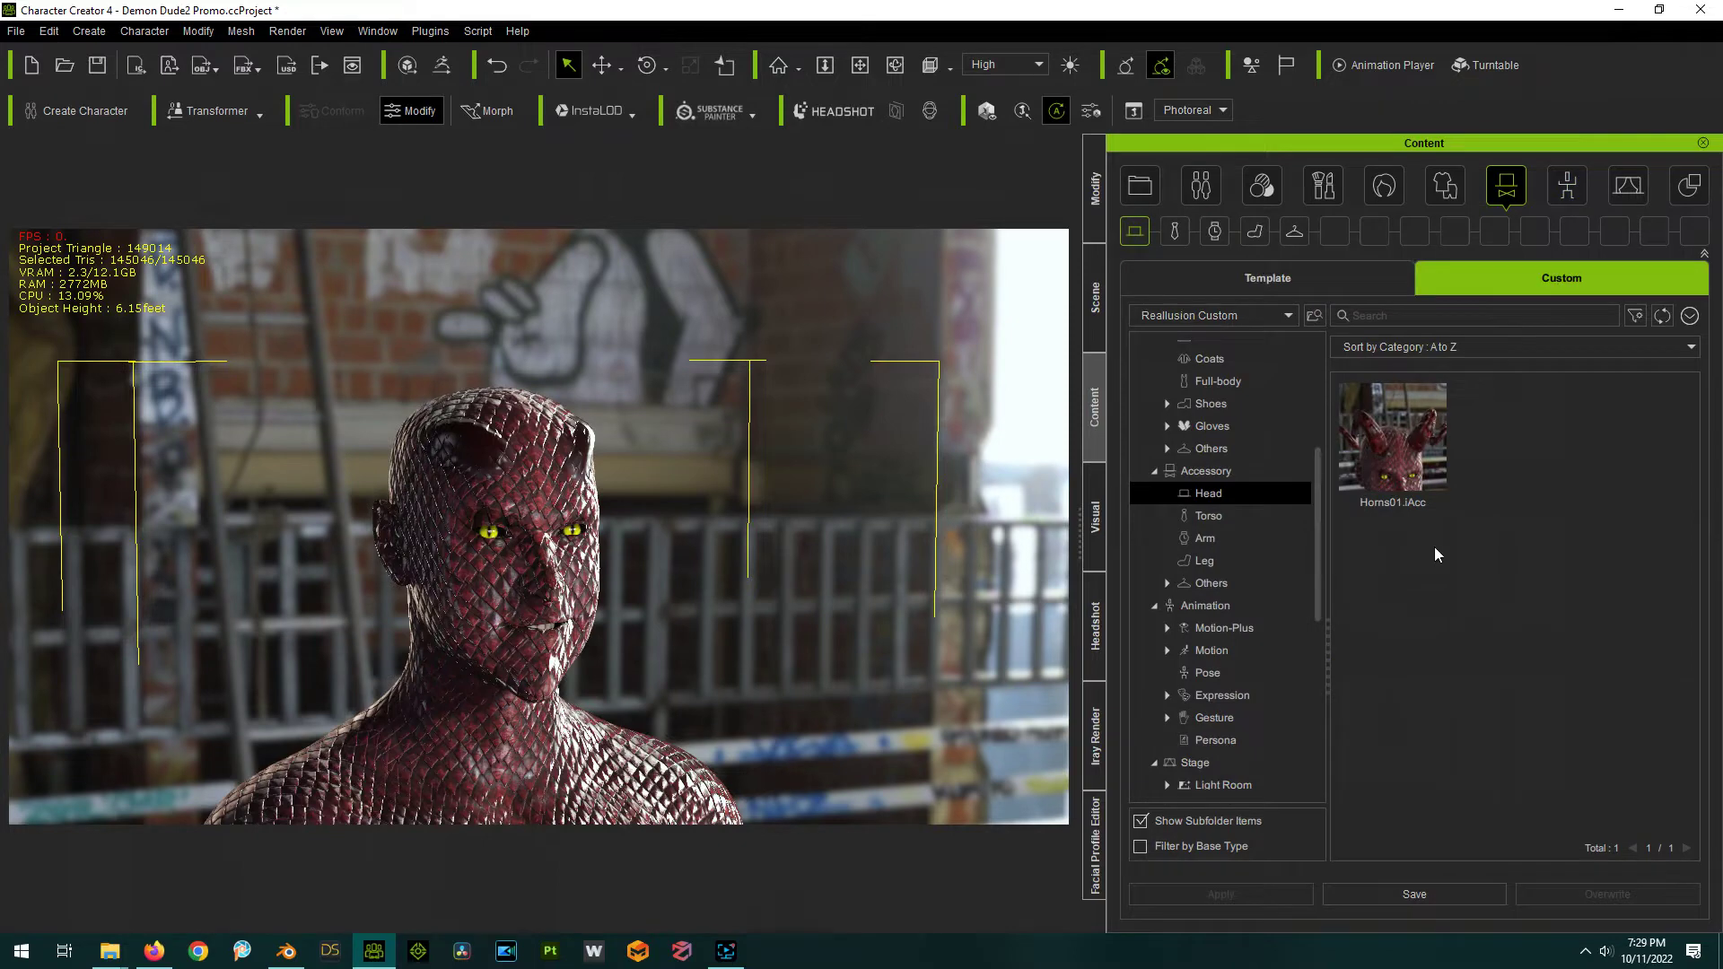
pyautogui.doubleClick(1402, 437)
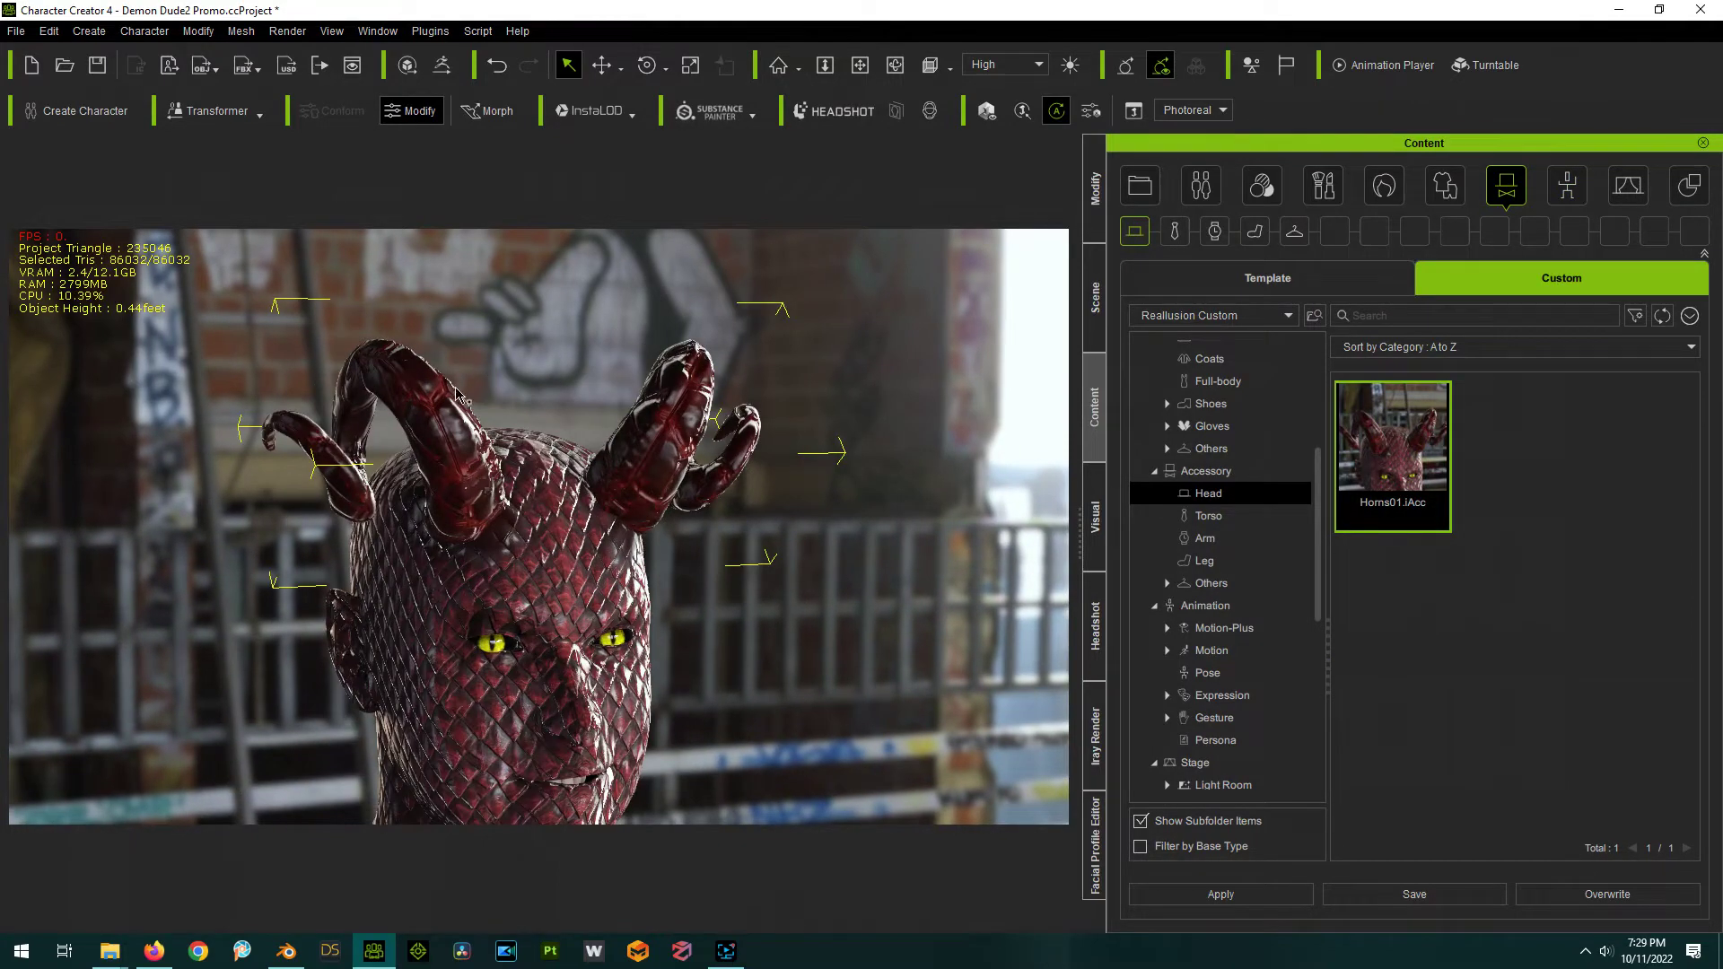
# Examine the horns' shape and where they meet the scalp from the front and at an angle.
pyautogui.moveTo(464, 397); pyautogui.dragTo(428, 429, button='right')
pyautogui.scroll(5, 431, 282)
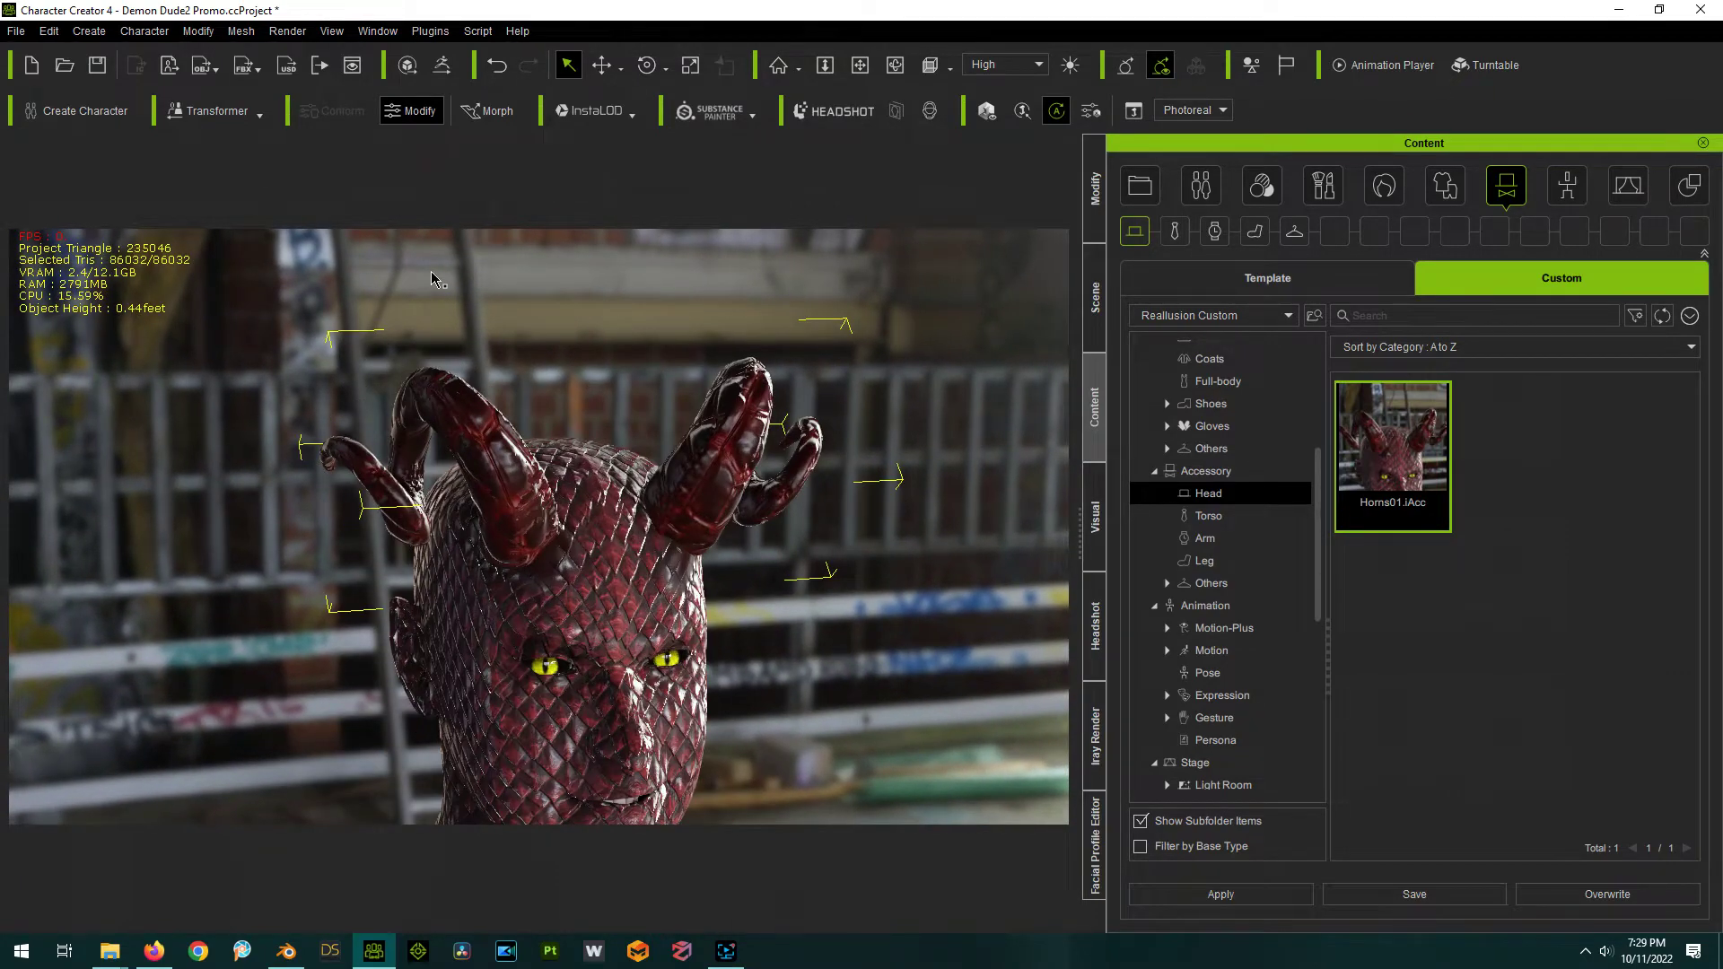
pyautogui.scroll(-2, 431, 278)
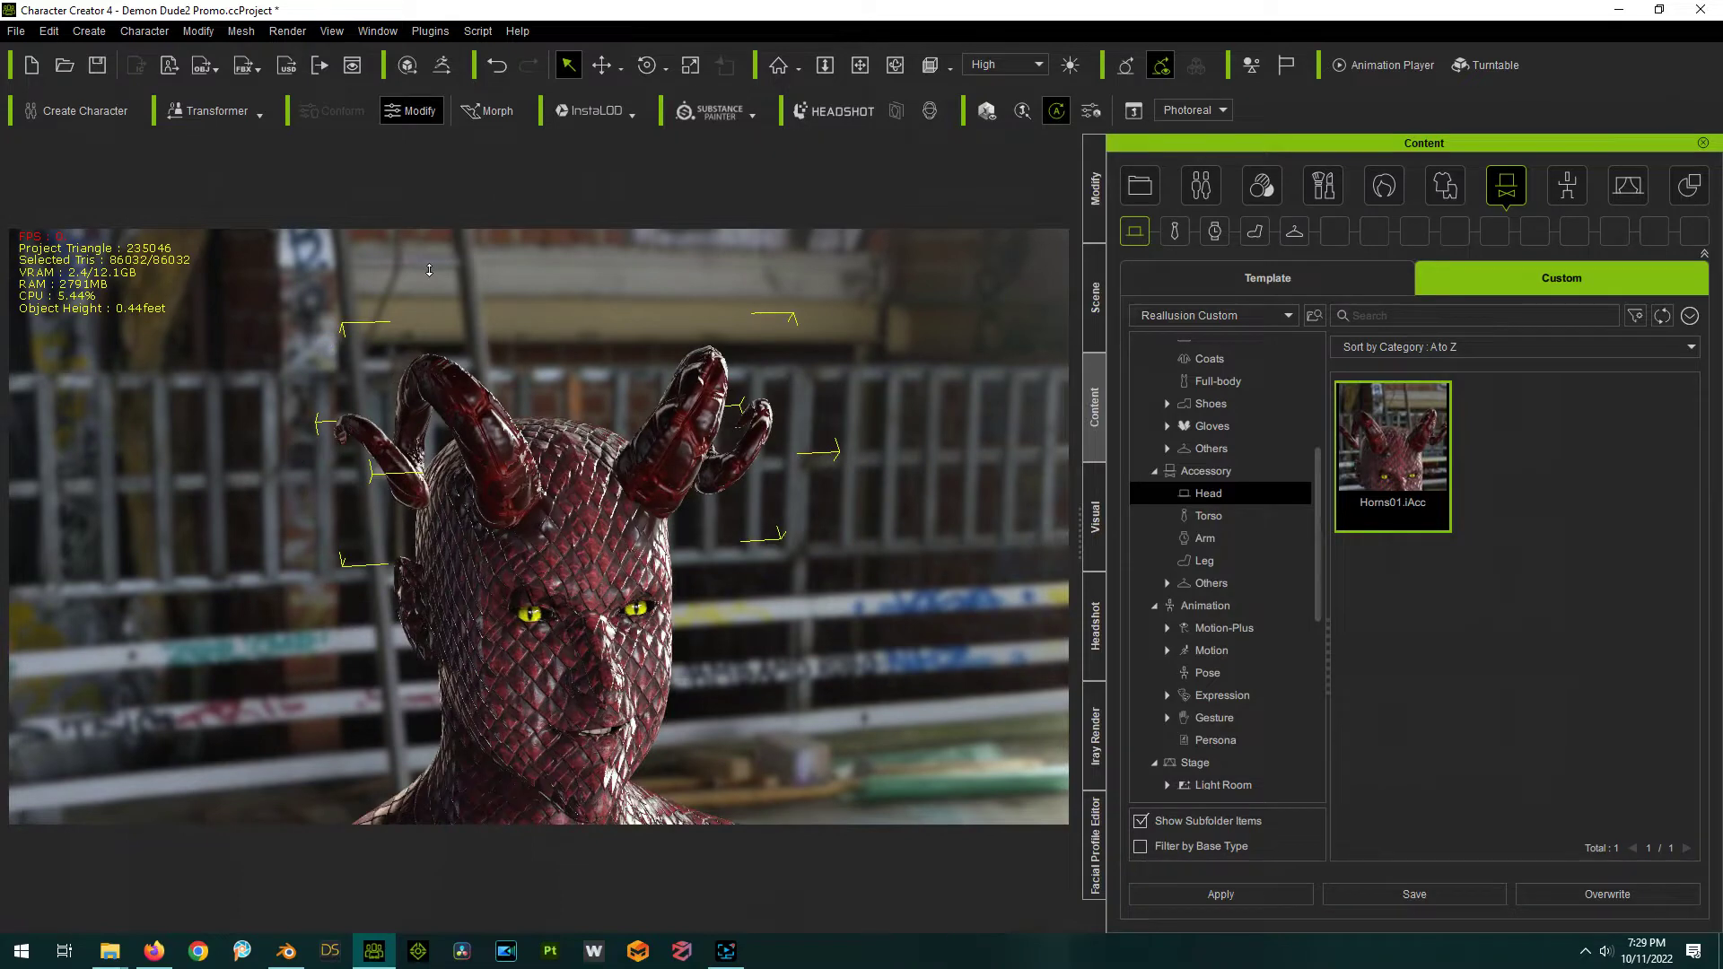
pyautogui.moveTo(696, 361); pyautogui.dragTo(544, 360, button='right')
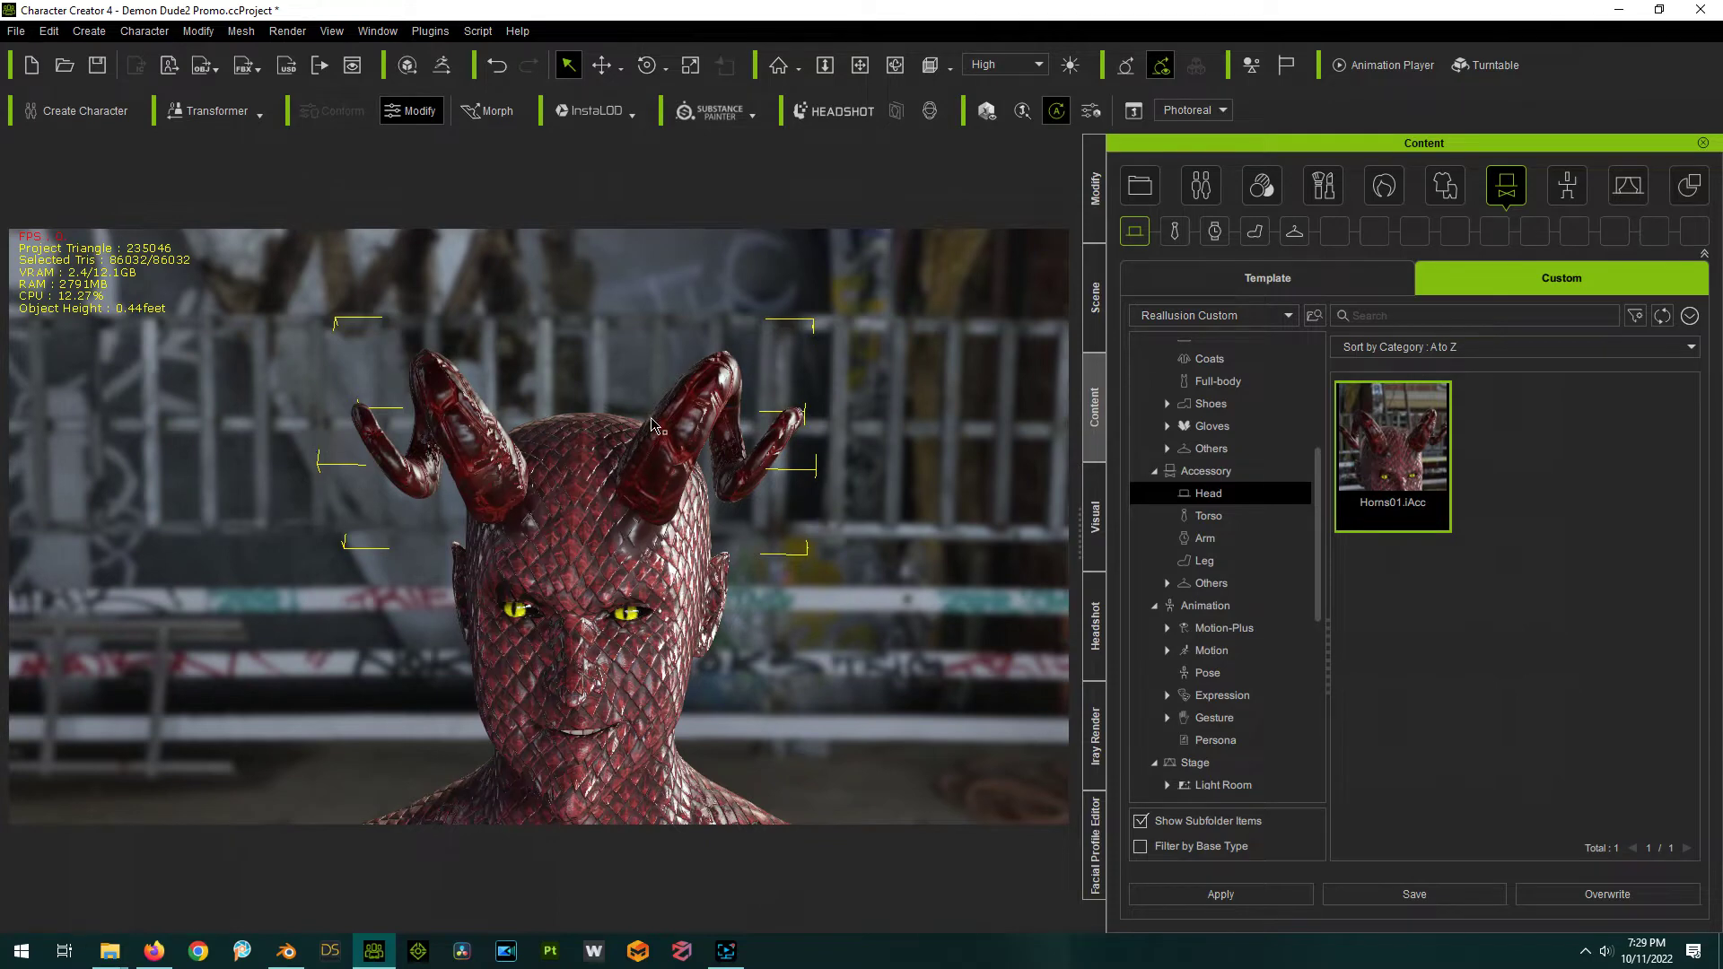
pyautogui.moveTo(521, 411); pyautogui.dragTo(672, 399, button='right')
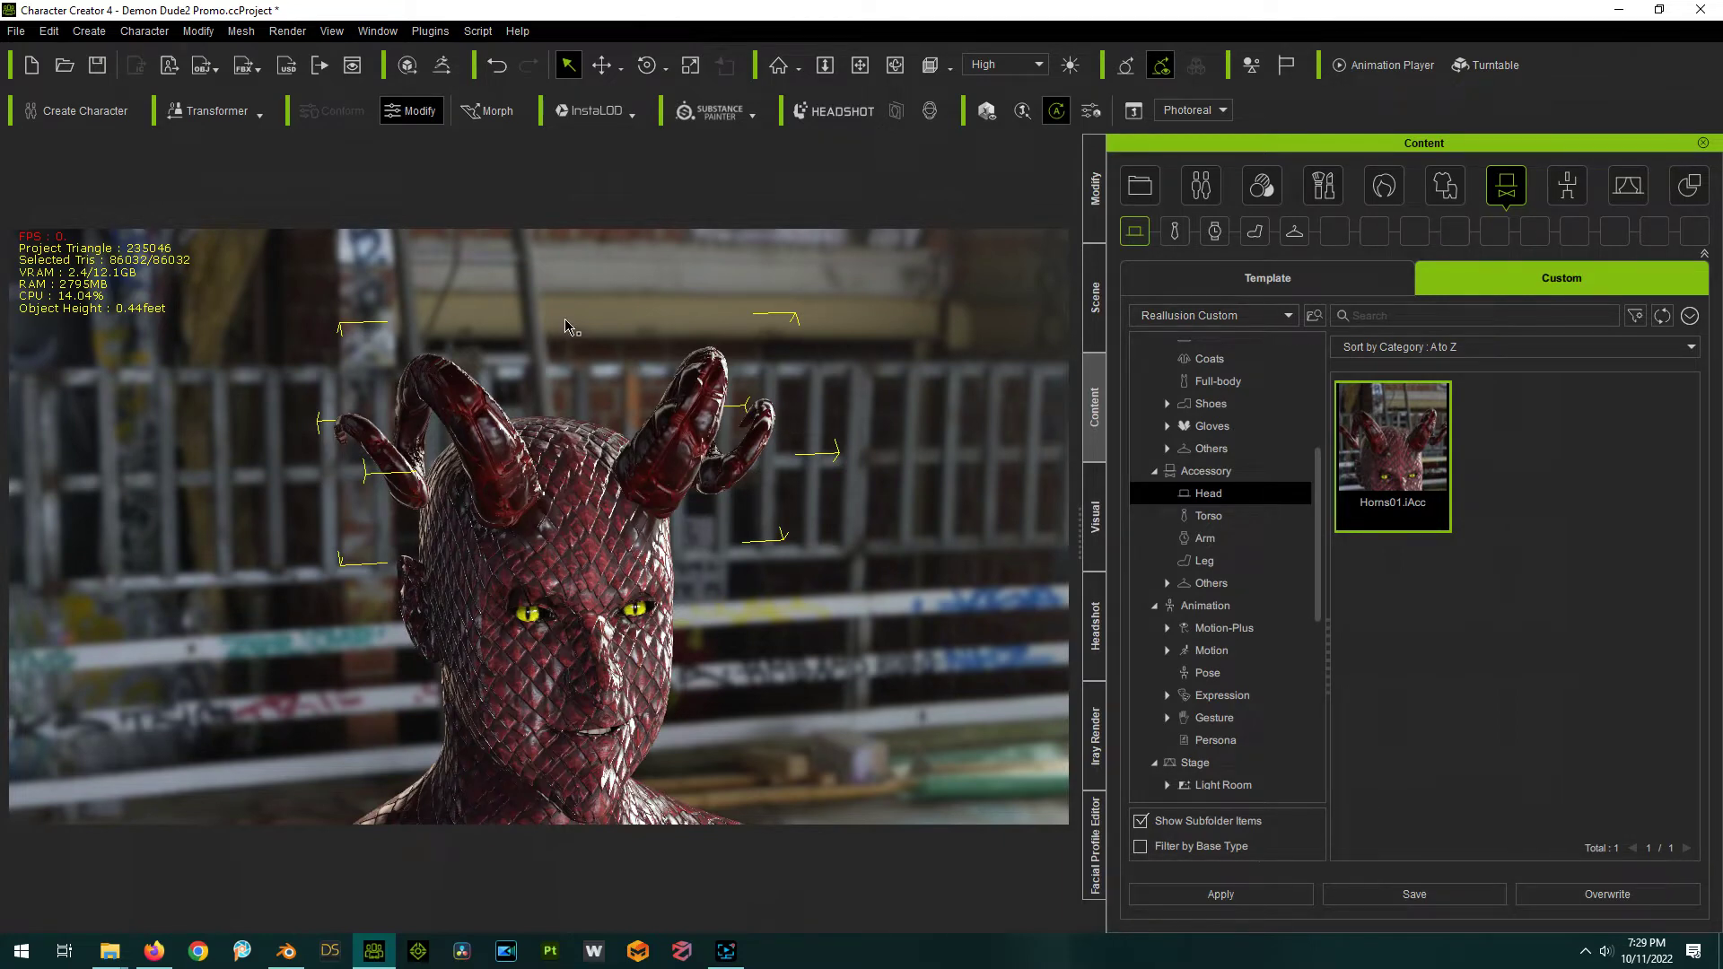
pyautogui.scroll(2, 594, 299)
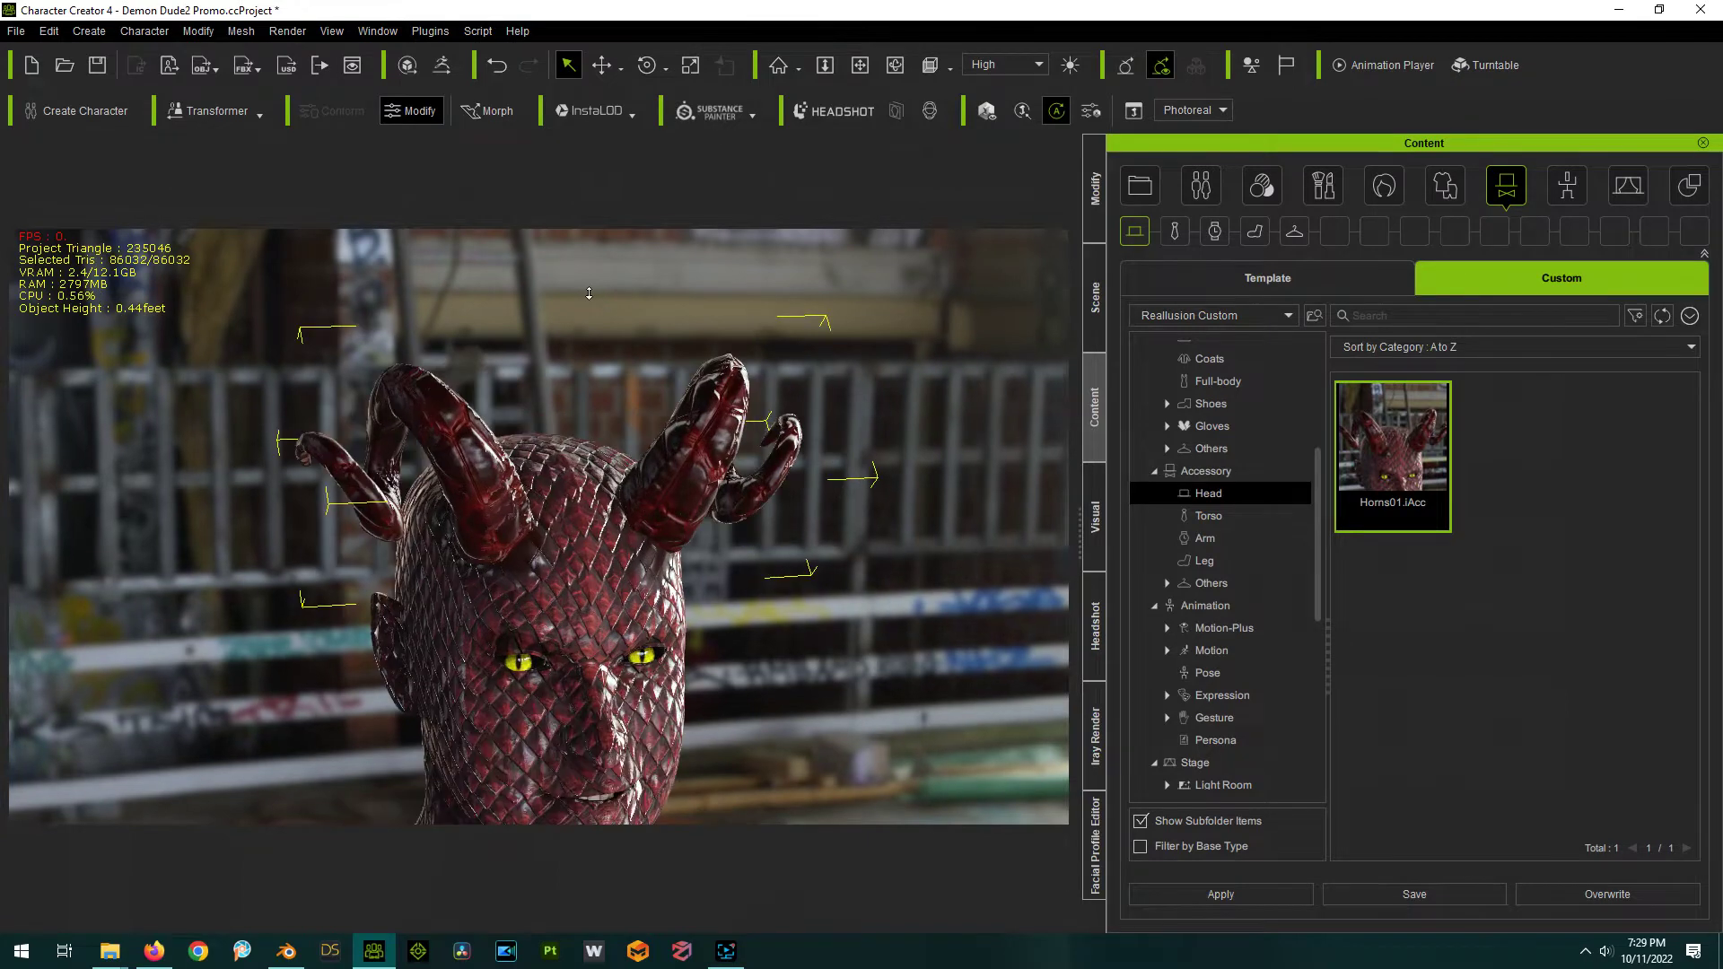
pyautogui.moveTo(811, 459); pyautogui.dragTo(685, 389, button='right')
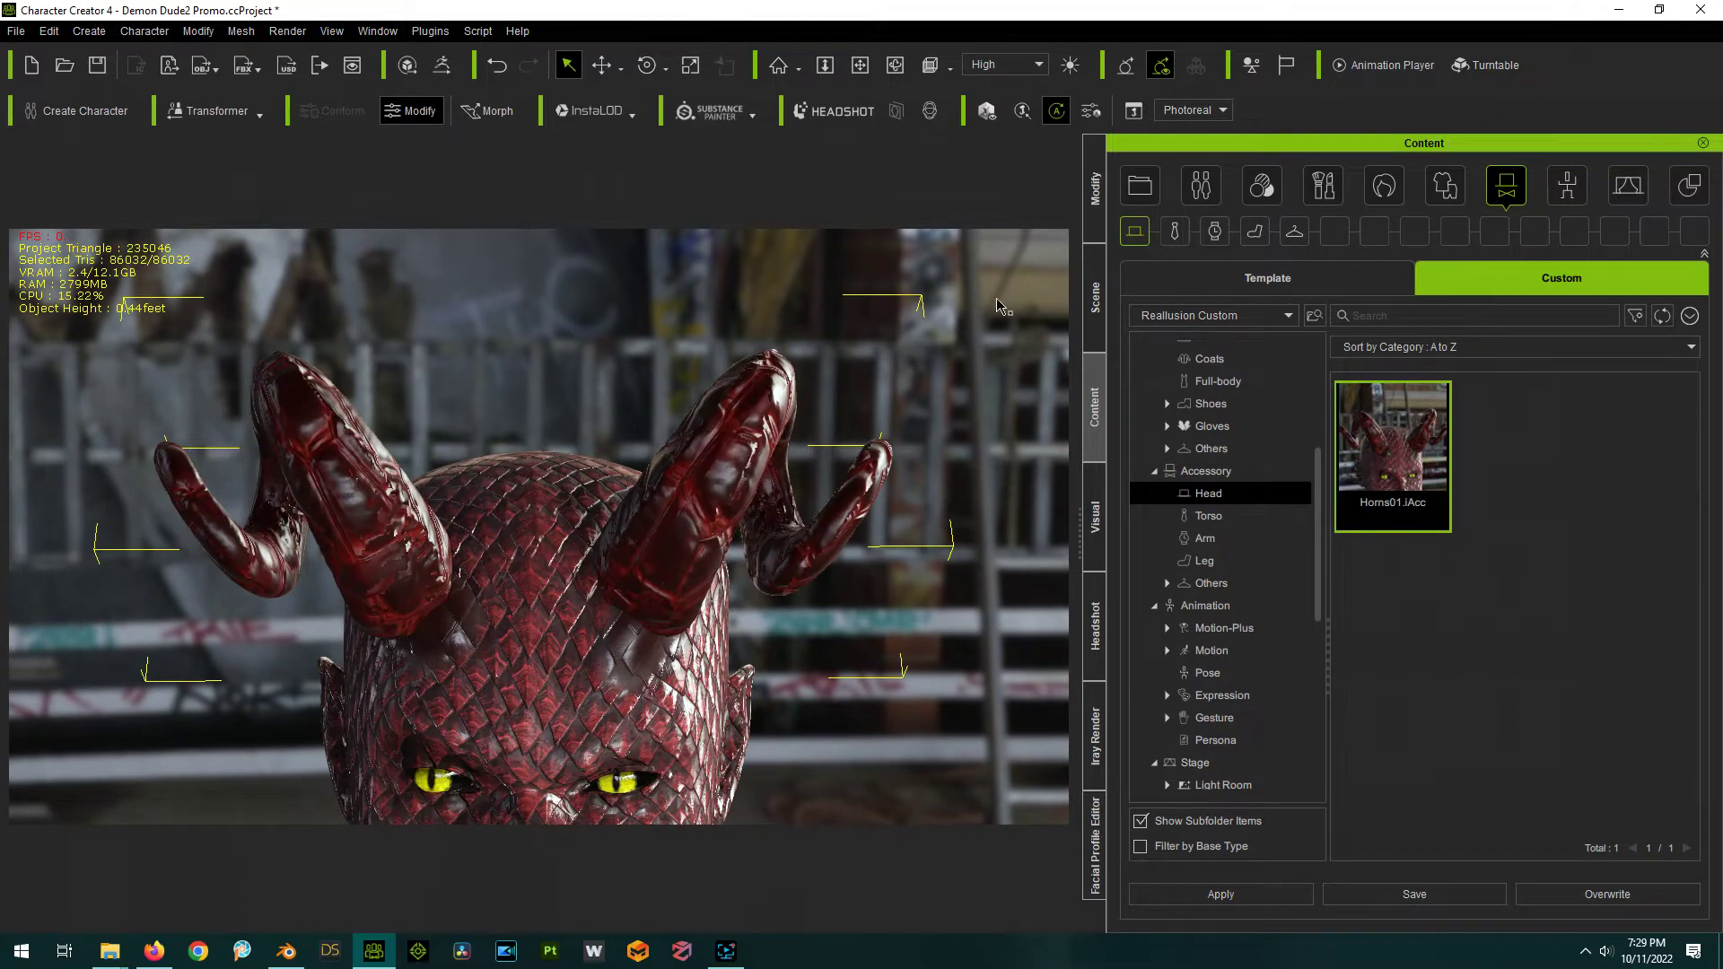
# Examine the horns' Skin_Wallet material, its save options and its PBR texture settings.
pyautogui.click(1093, 191)
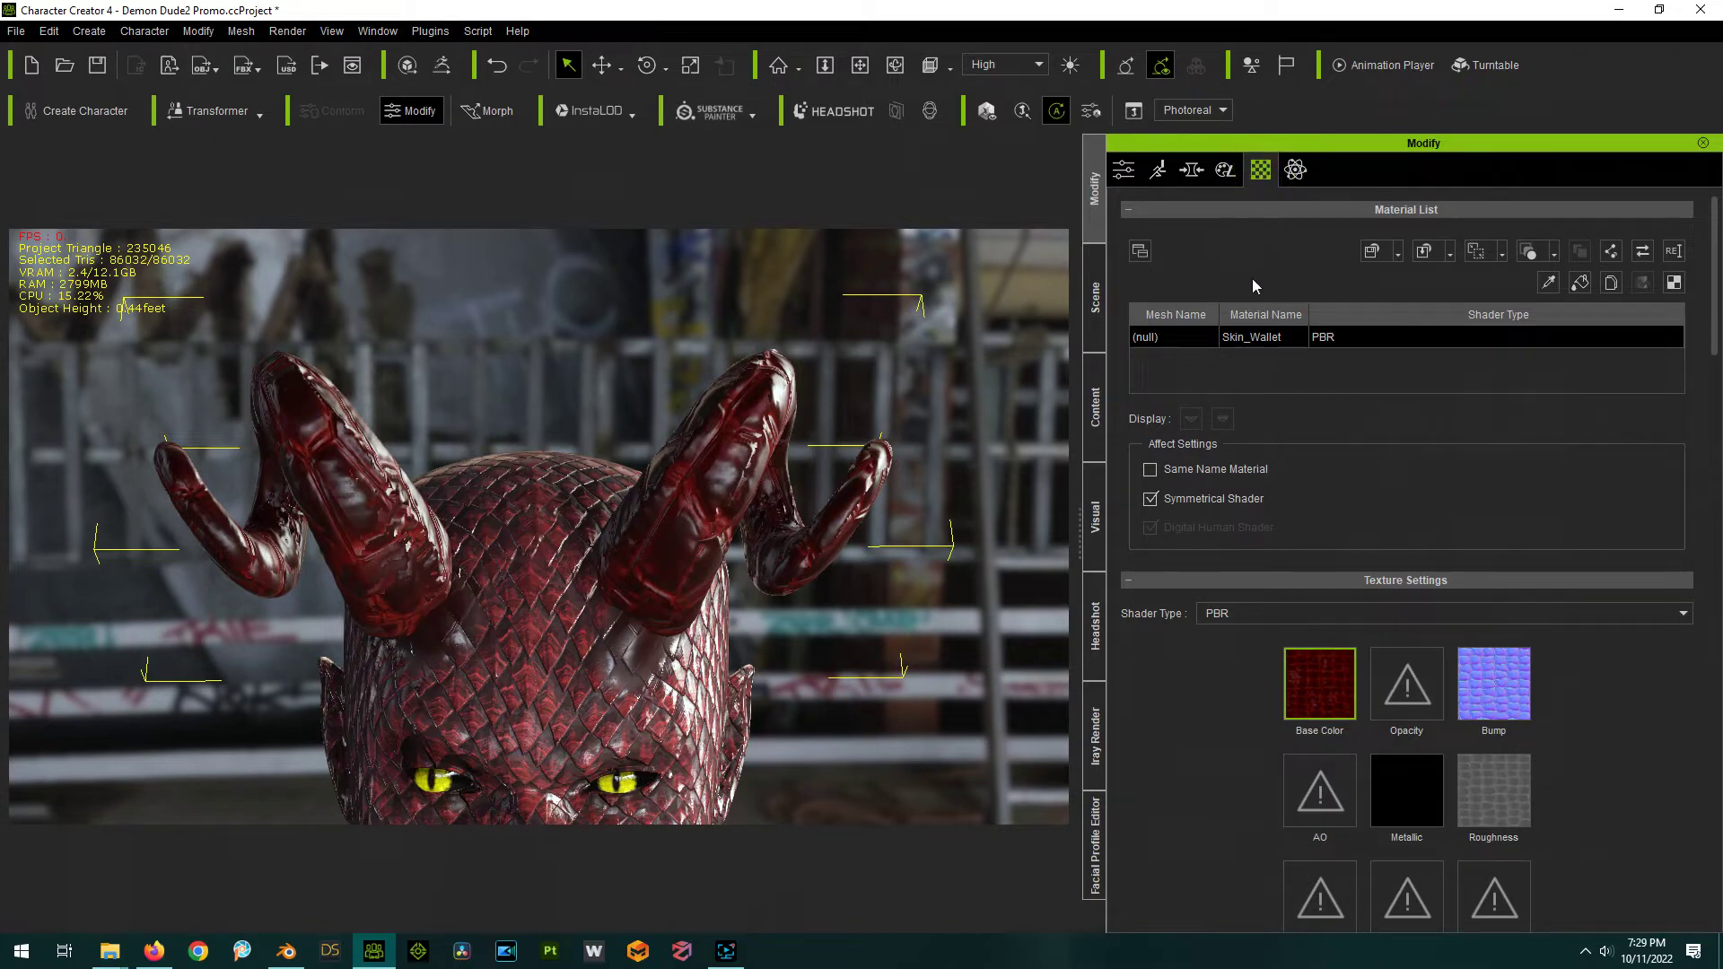
pyautogui.click(1398, 257)
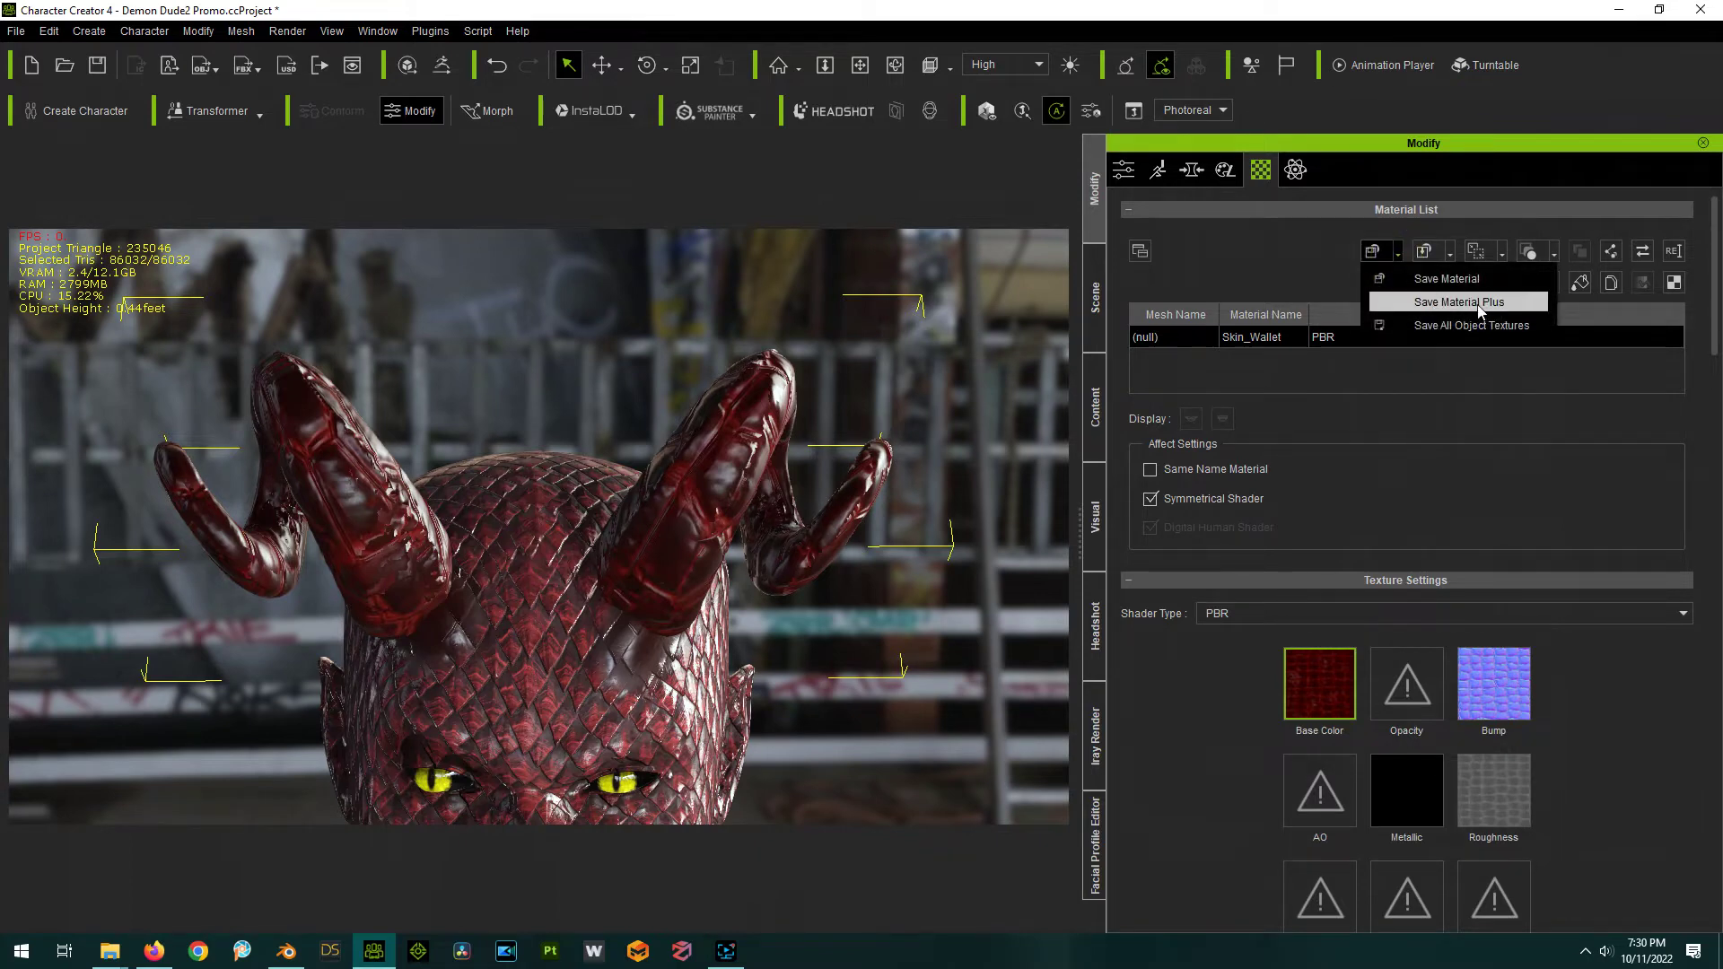
pyautogui.click(1293, 278)
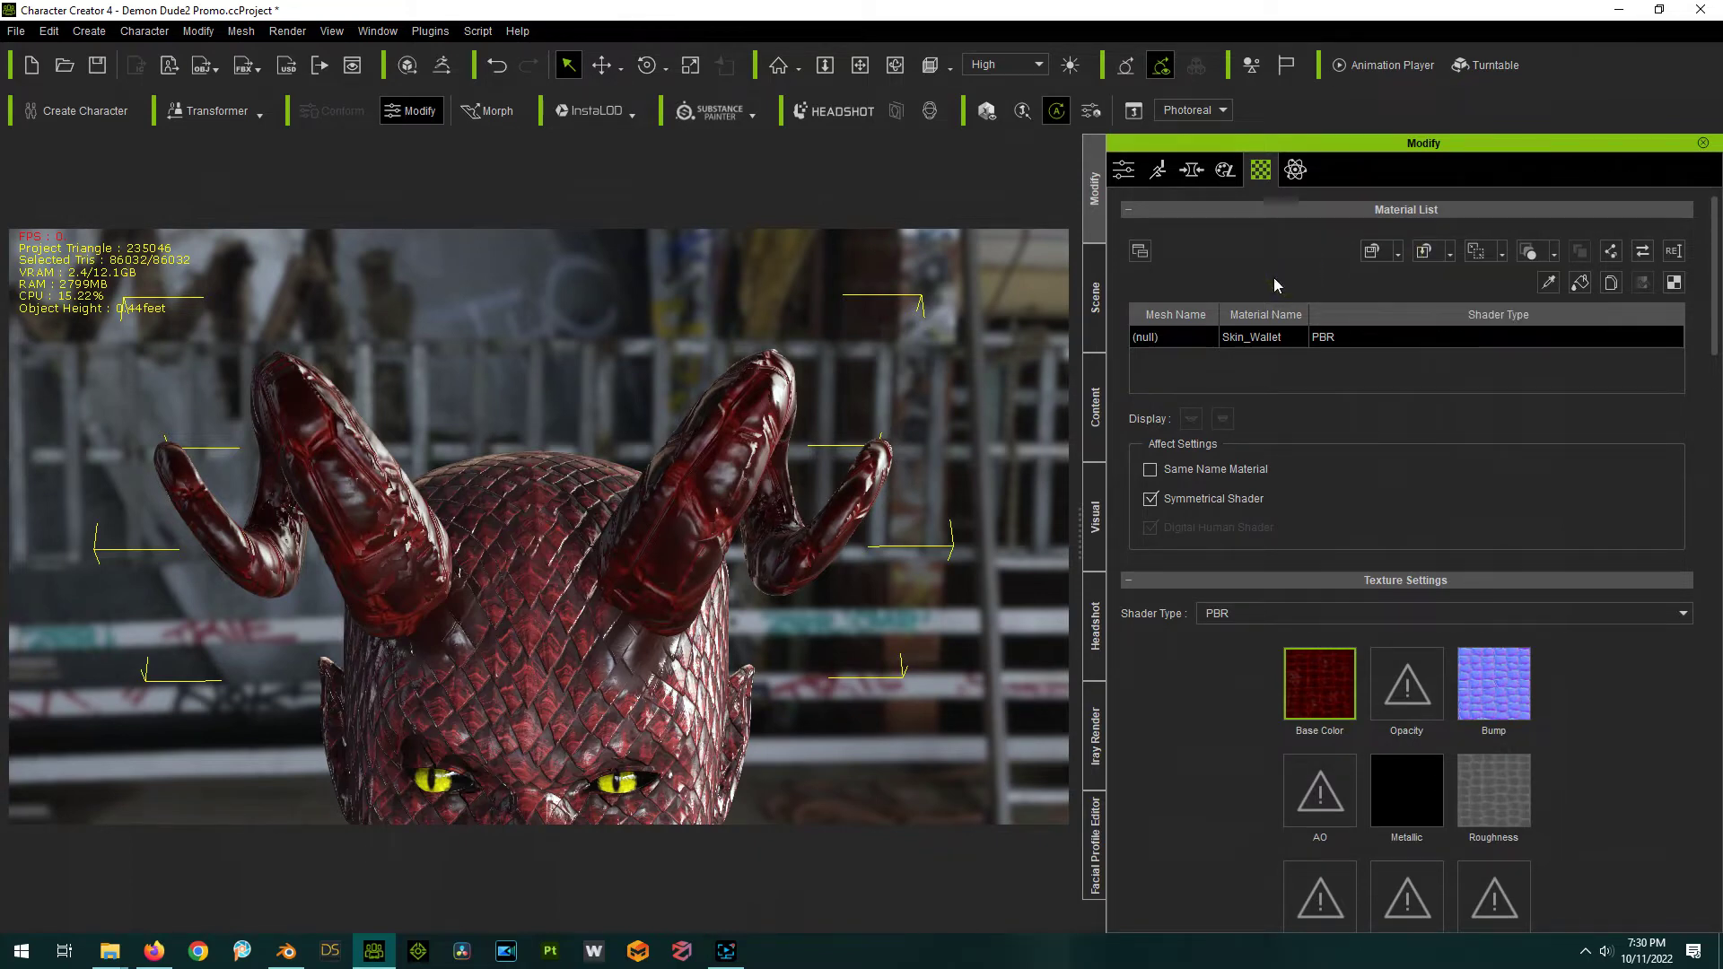
pyautogui.scroll(-3, 1258, 741)
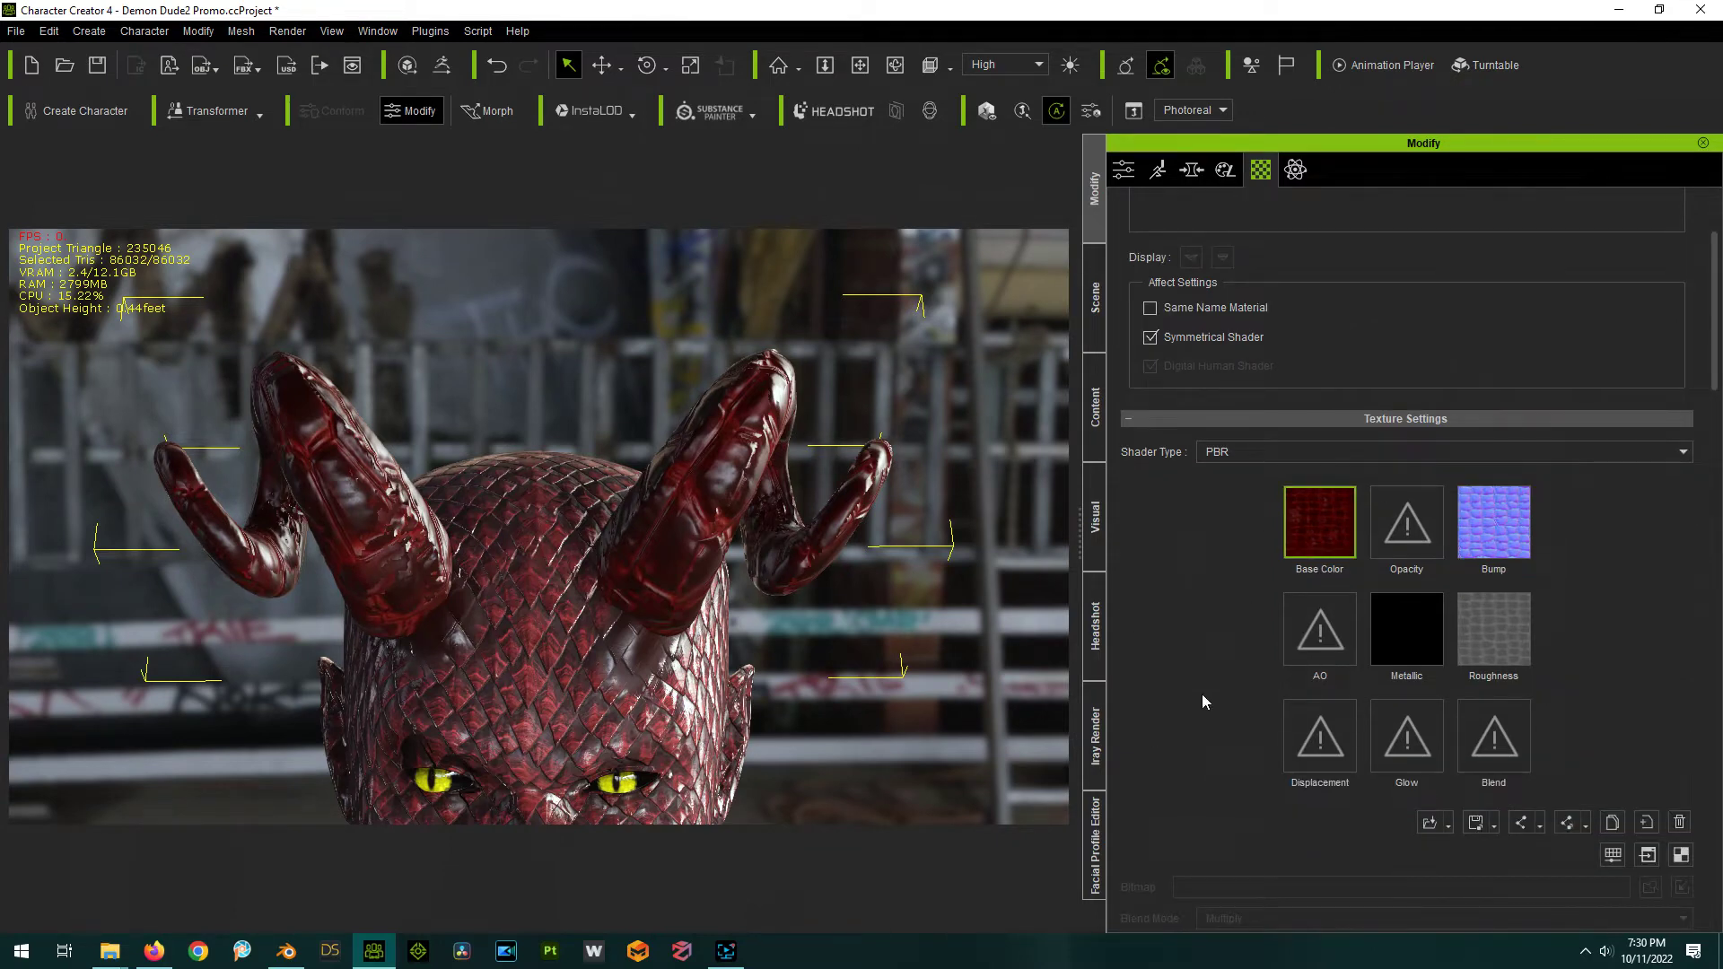
pyautogui.scroll(-1, 1203, 701)
pyautogui.scroll(1, 1203, 701)
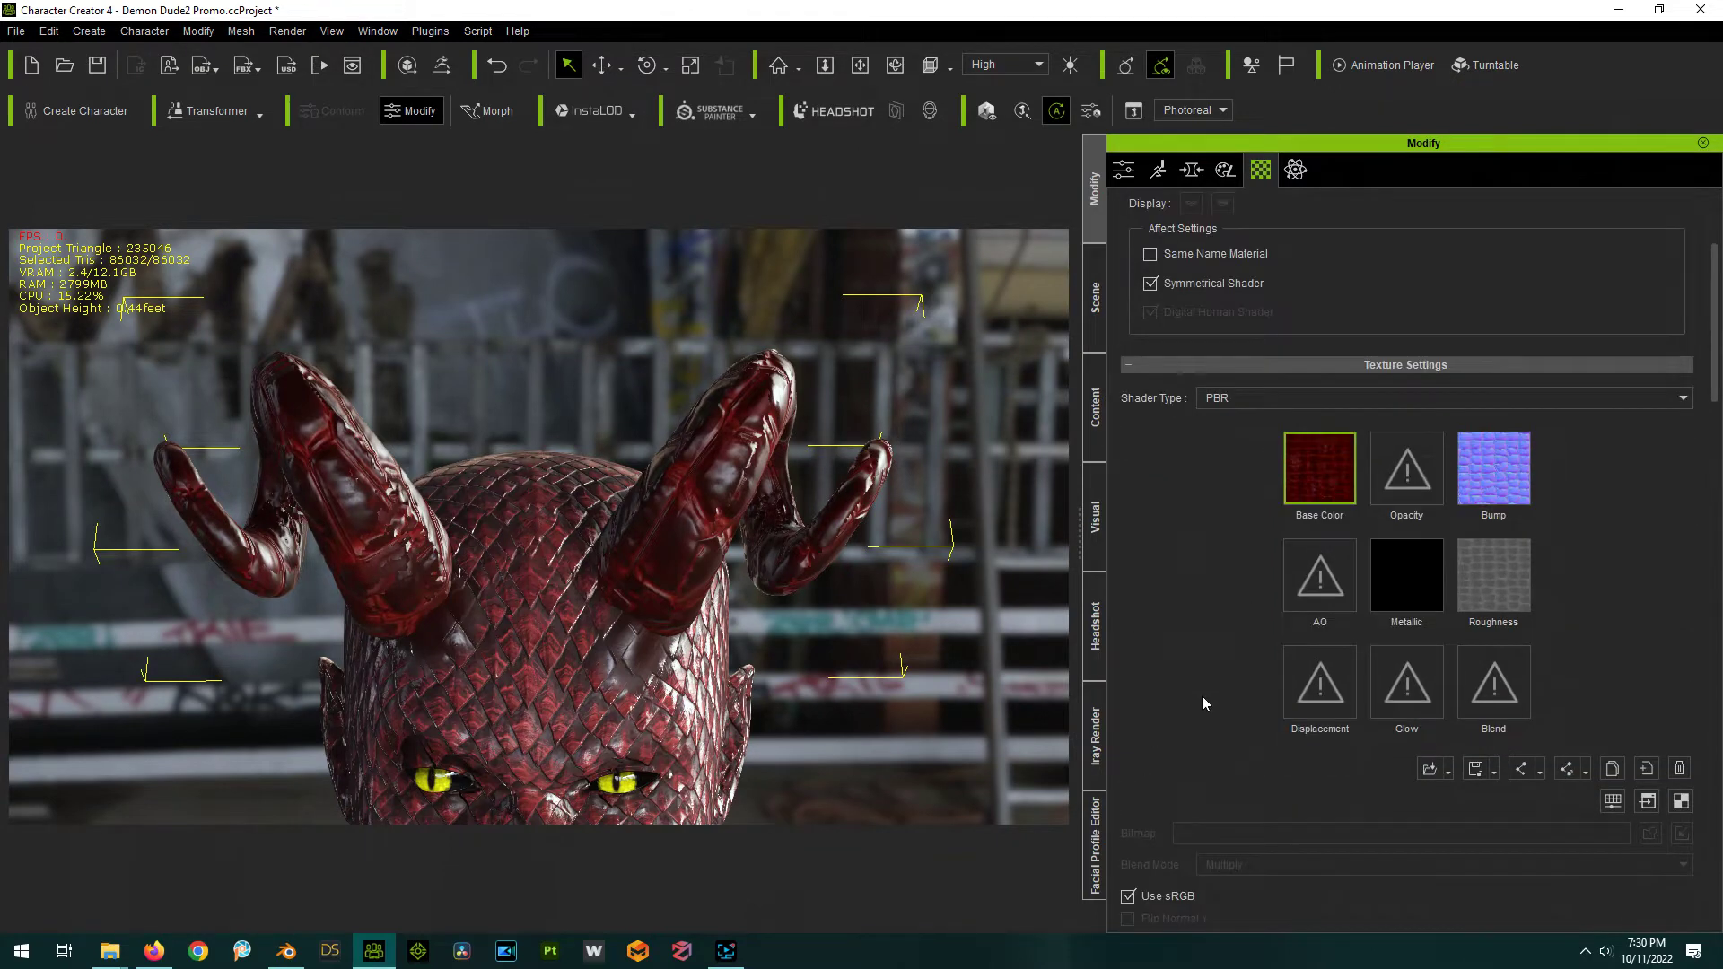
pyautogui.scroll(-2, 1203, 704)
pyautogui.scroll(6, 1206, 713)
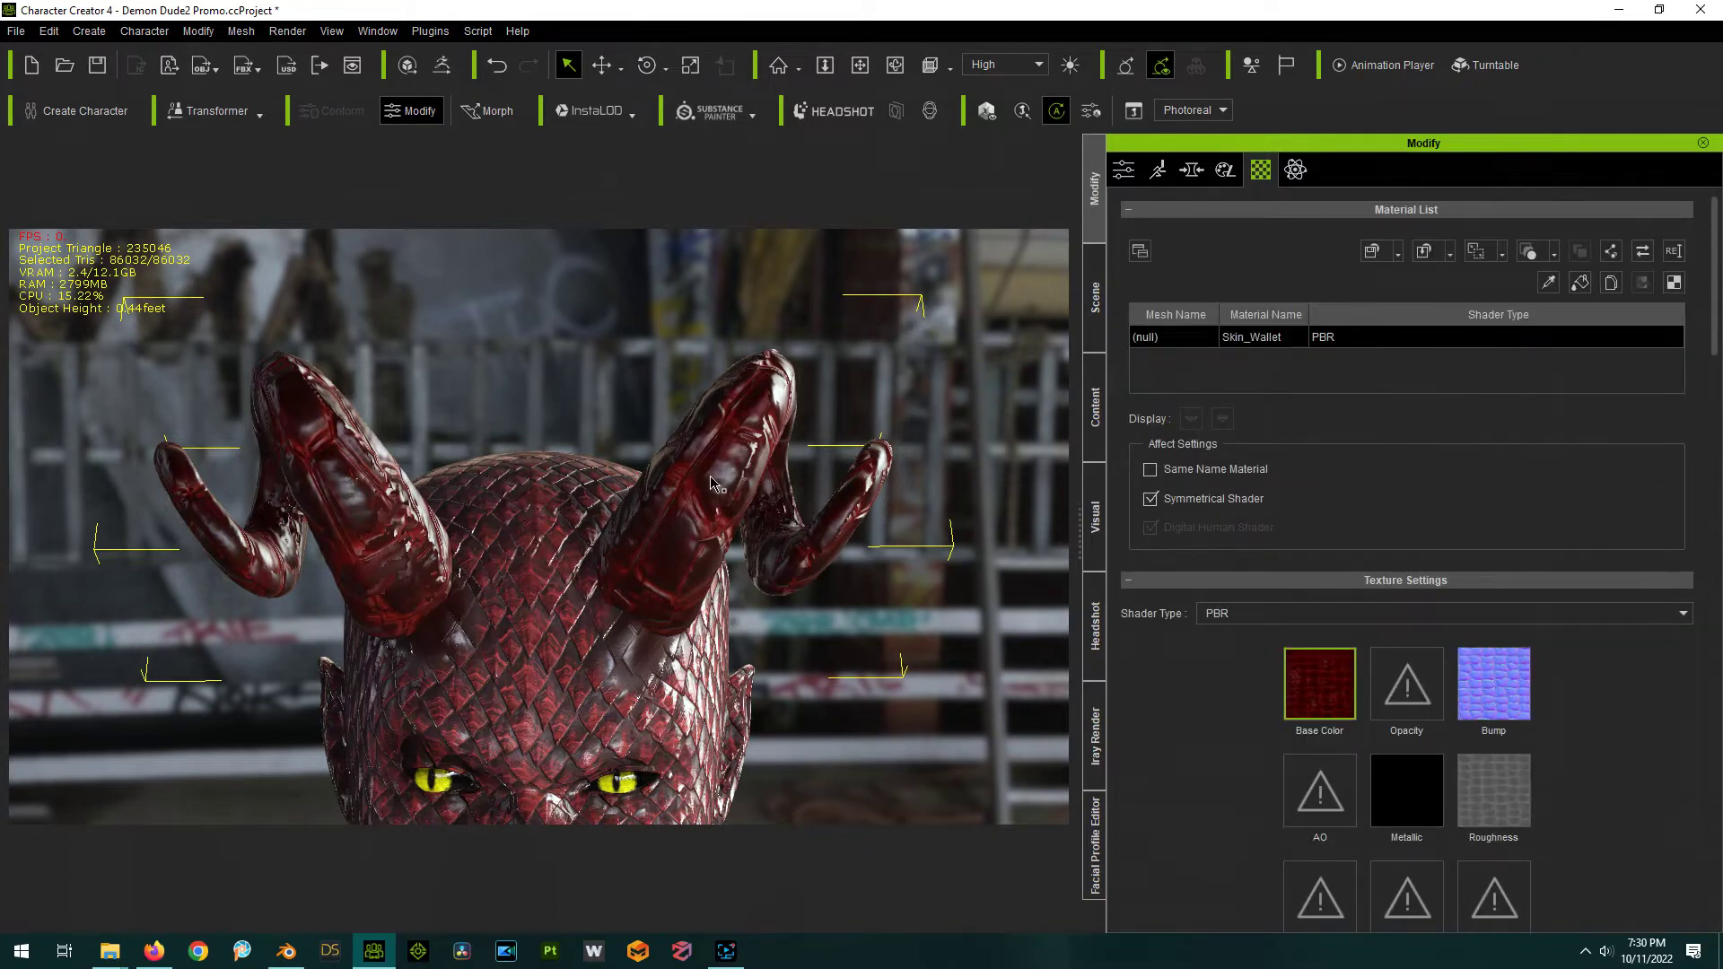
# Save the horns' Skin_Wallet material as Material Plus, overwriting HornTexture.iMtlPlus in the Demo folder.
pyautogui.click(1397, 254)
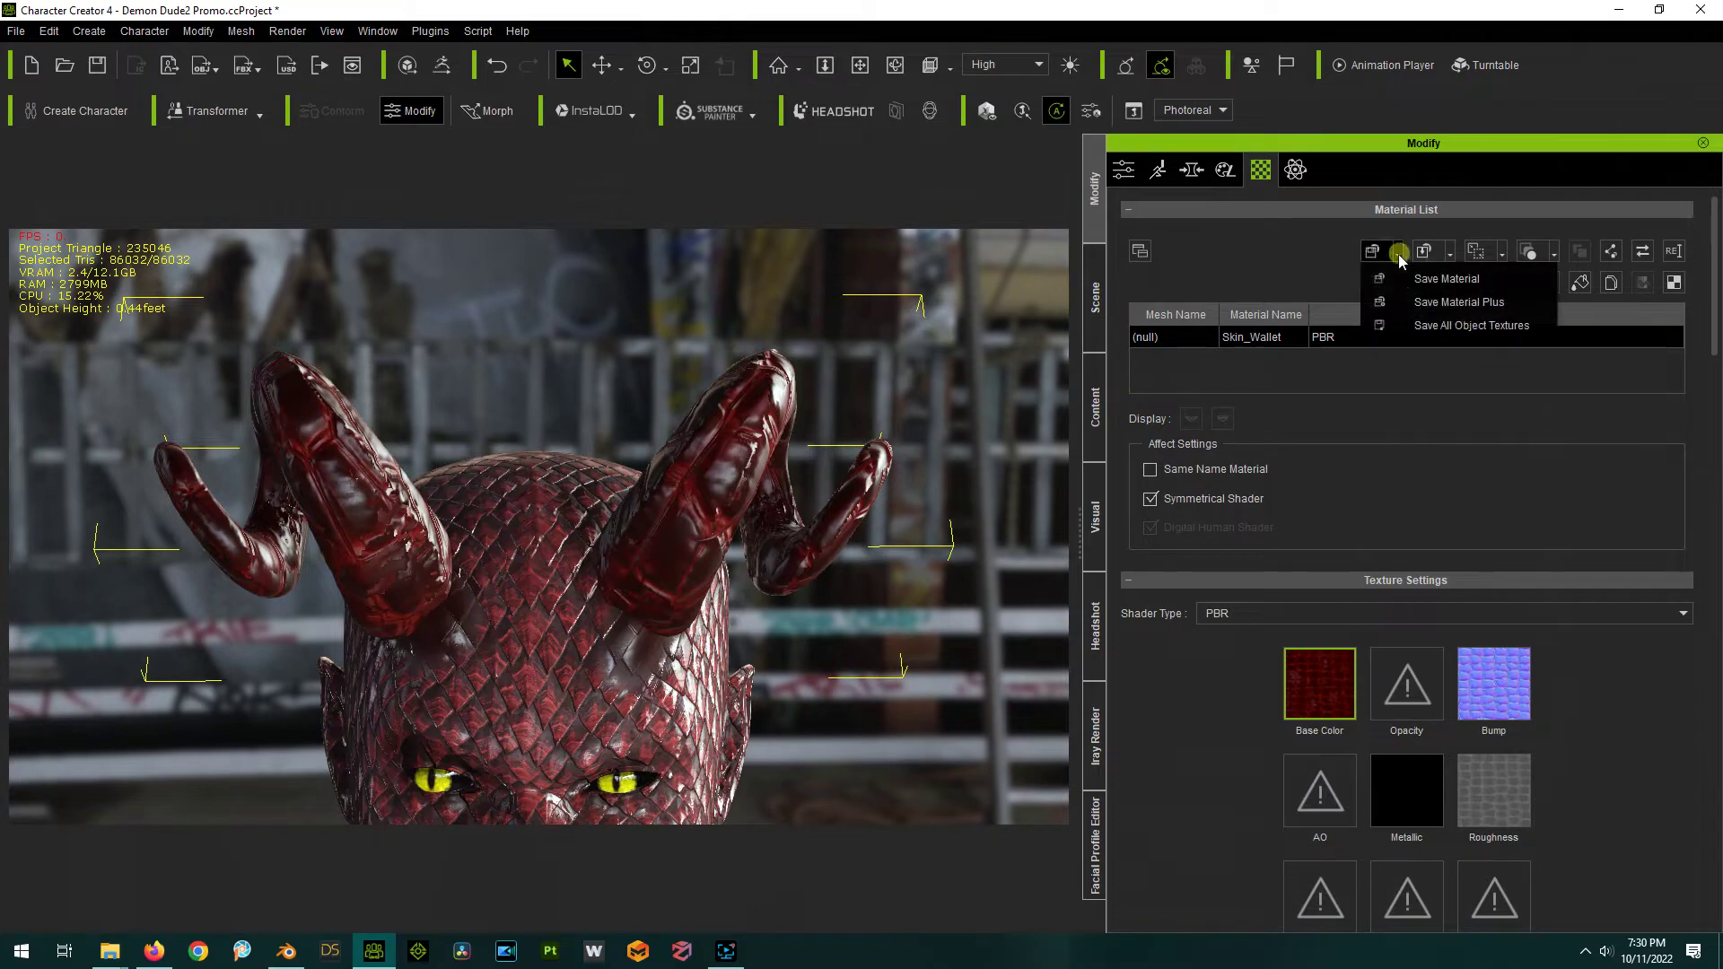
pyautogui.click(1441, 303)
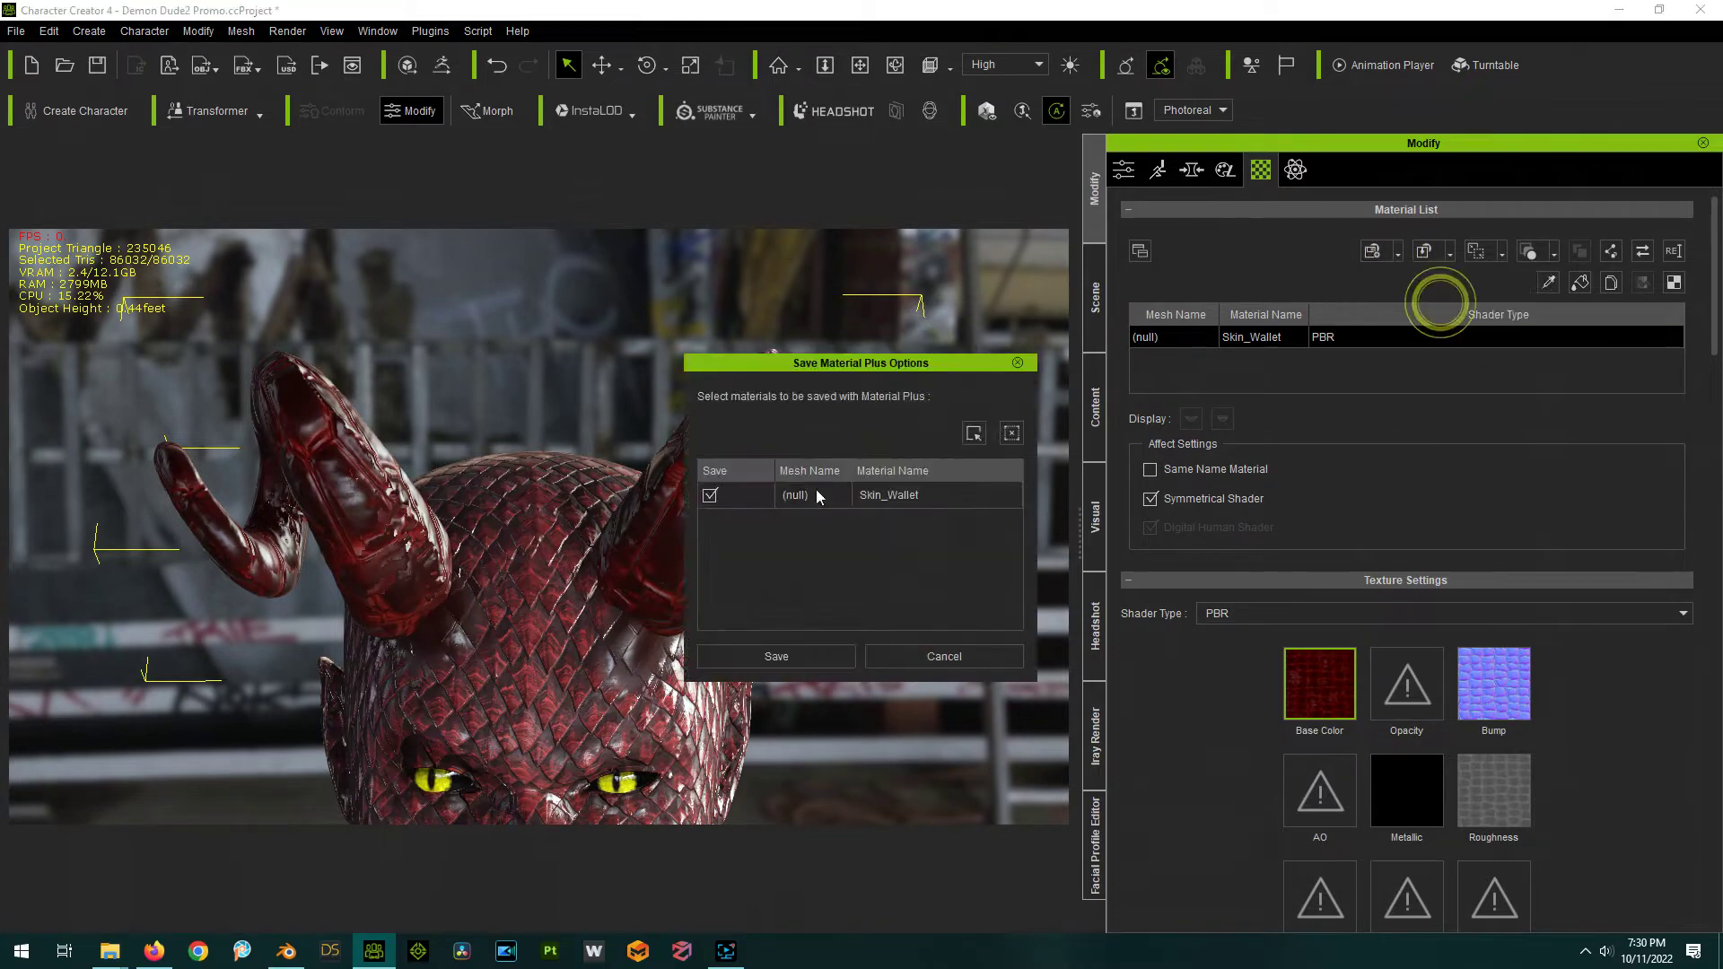
pyautogui.click(740, 662)
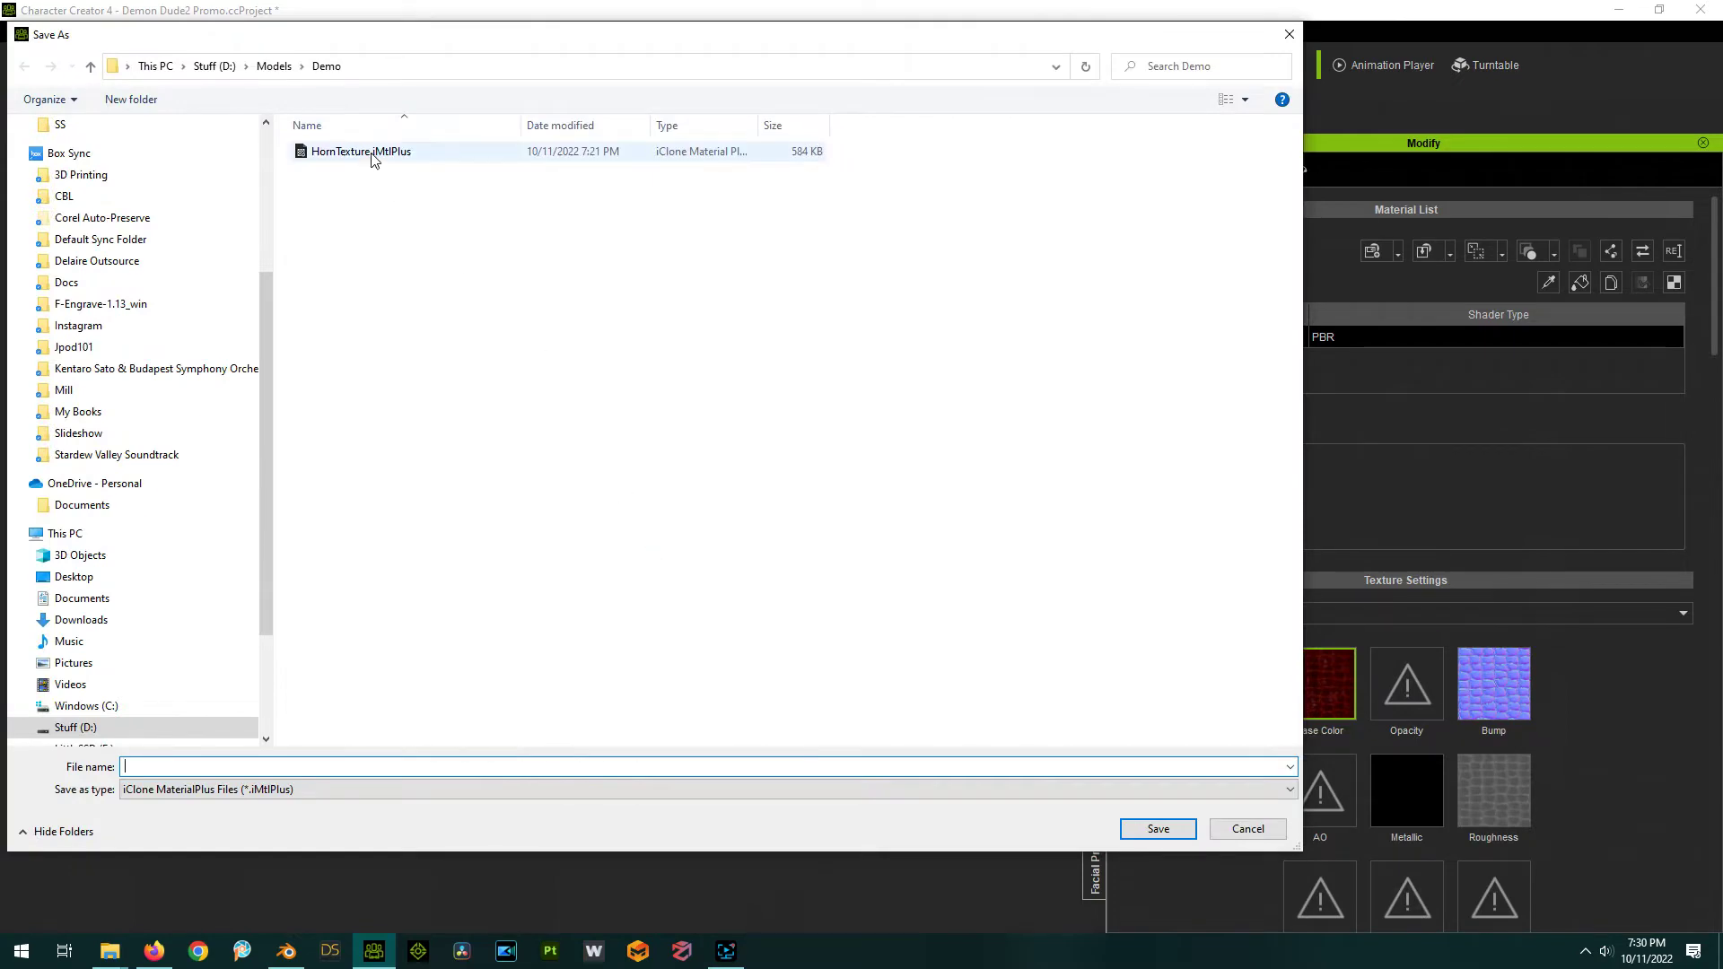
pyautogui.doubleClick(363, 152)
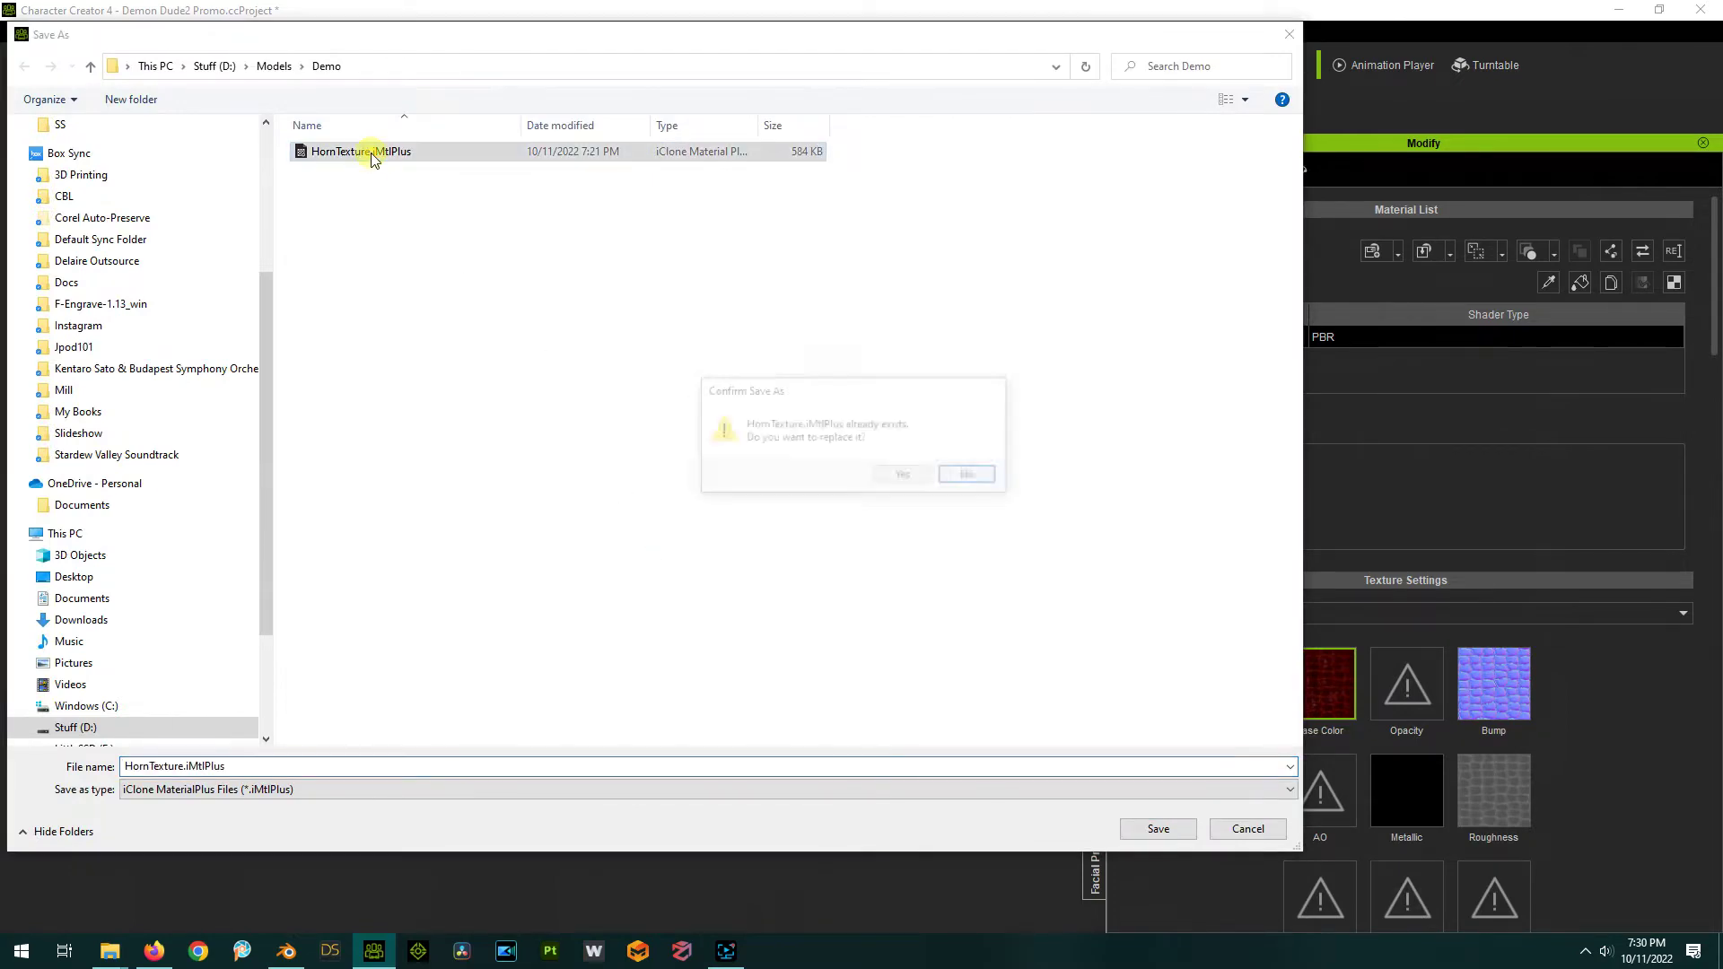
pyautogui.click(898, 468)
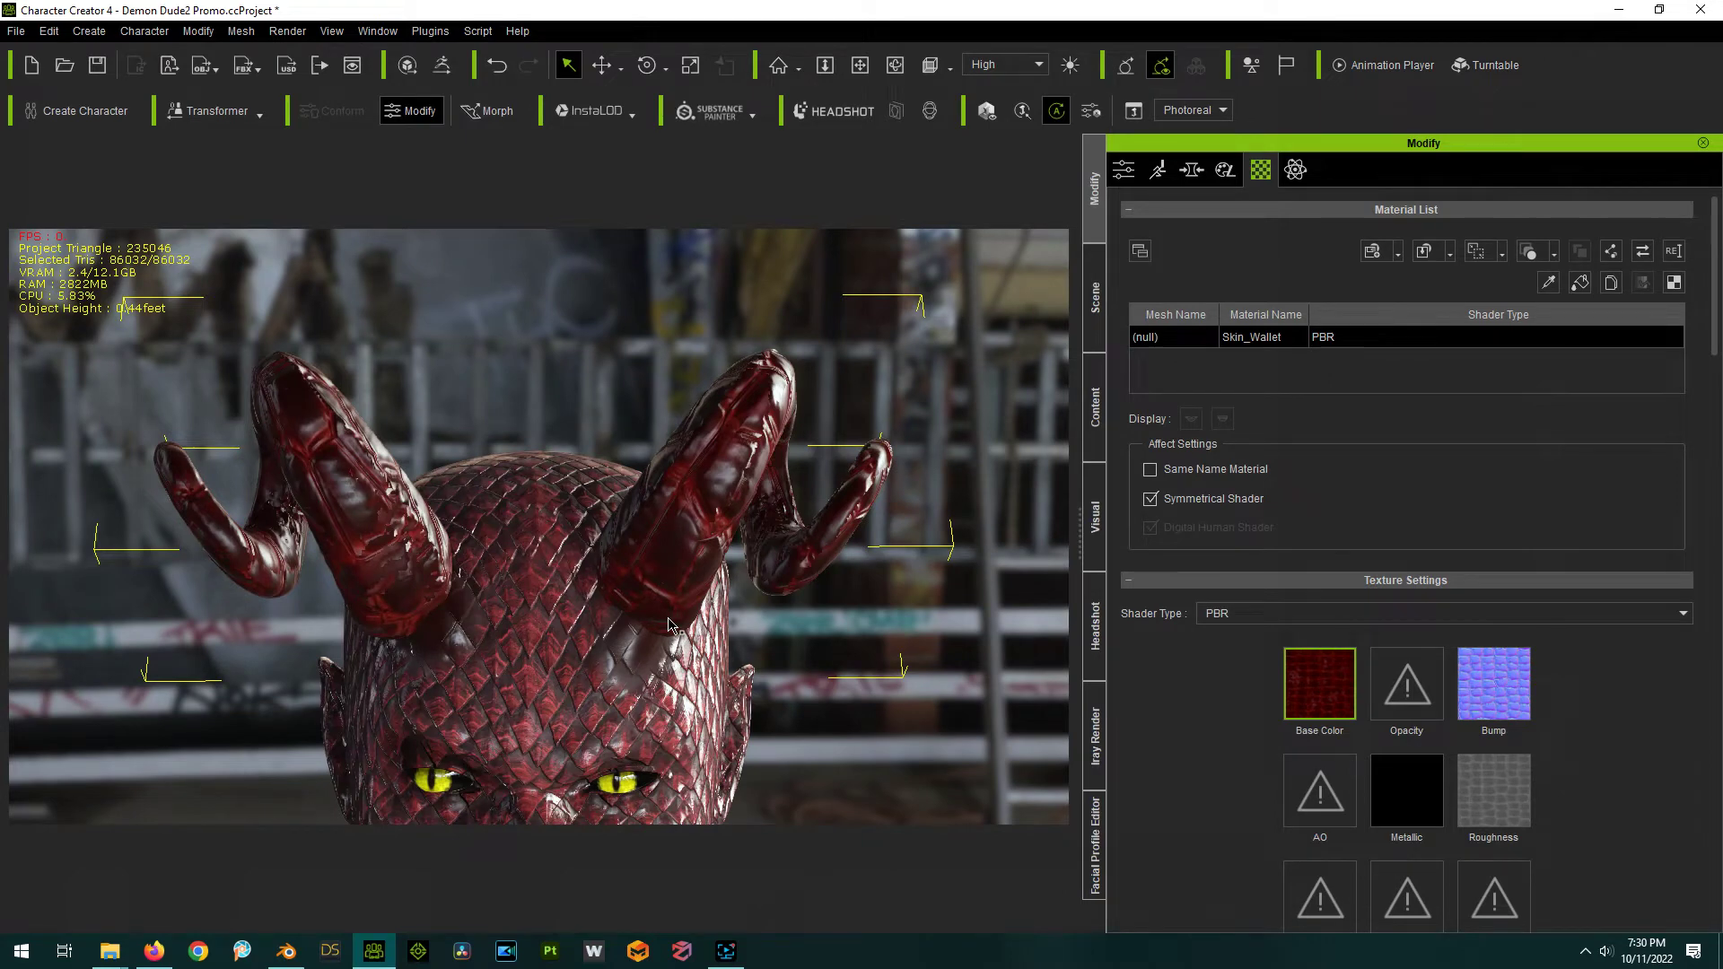
# Select the whole demon character and apply the Stand Pose_M calibration pose from the template content.
pyautogui.press('f')
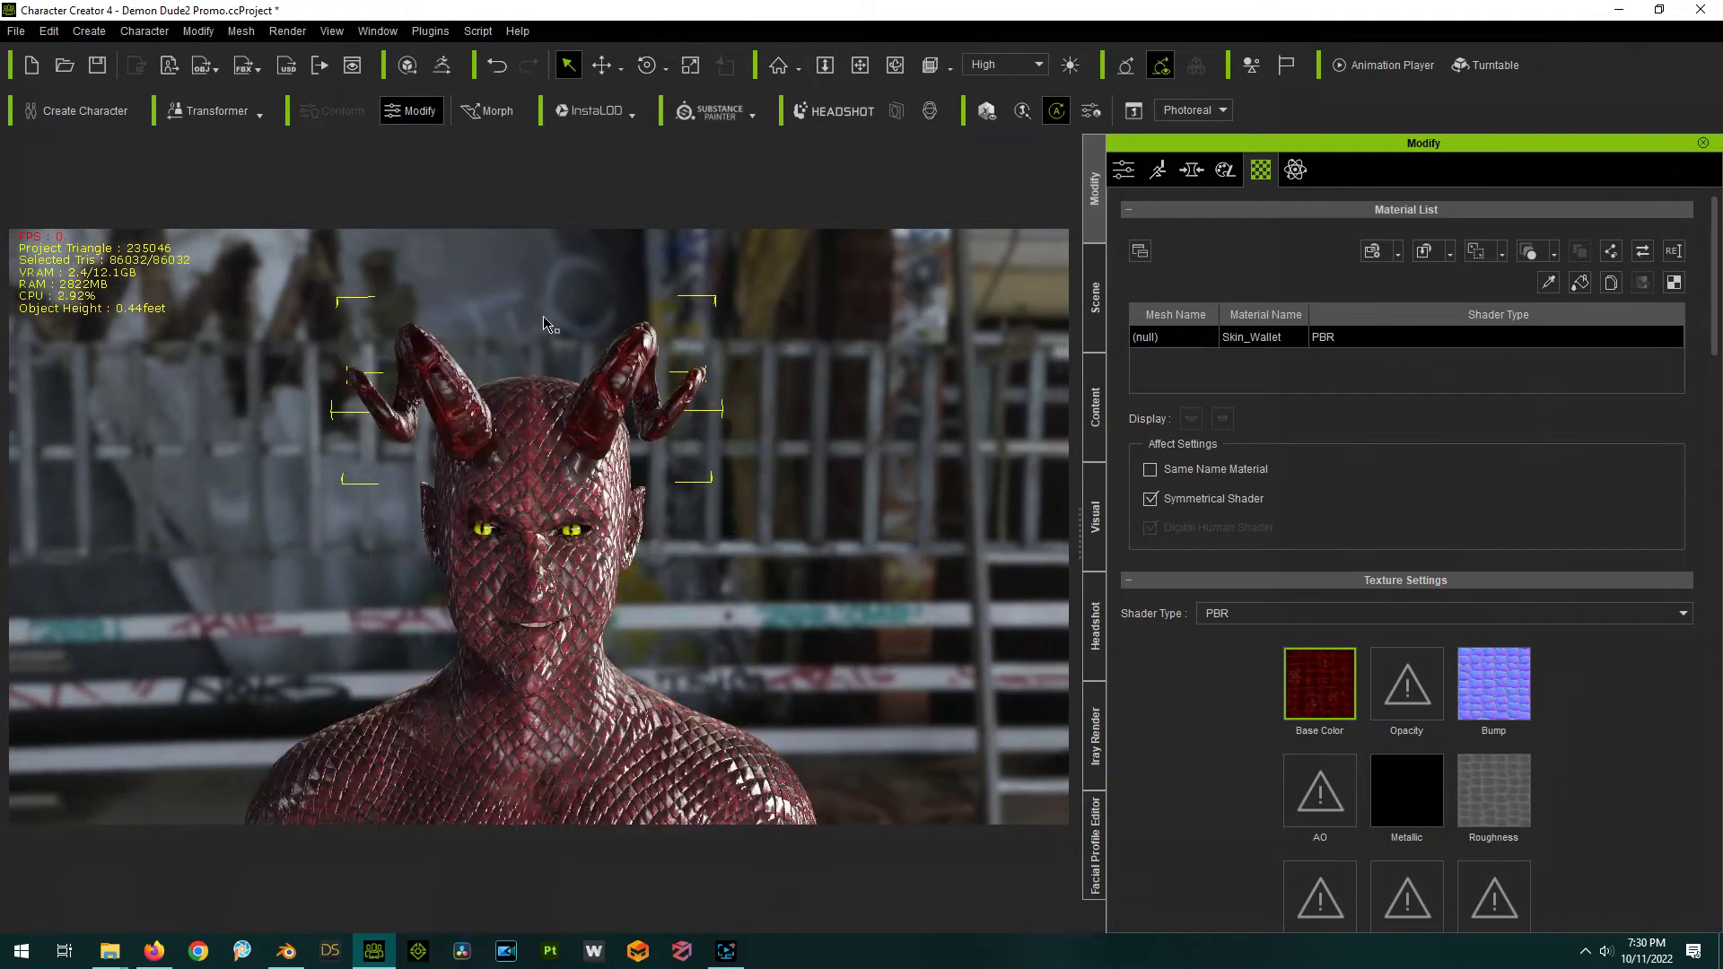
pyautogui.moveTo(551, 516); pyautogui.dragTo(772, 496, button='right')
pyautogui.scroll(-6, 771, 496)
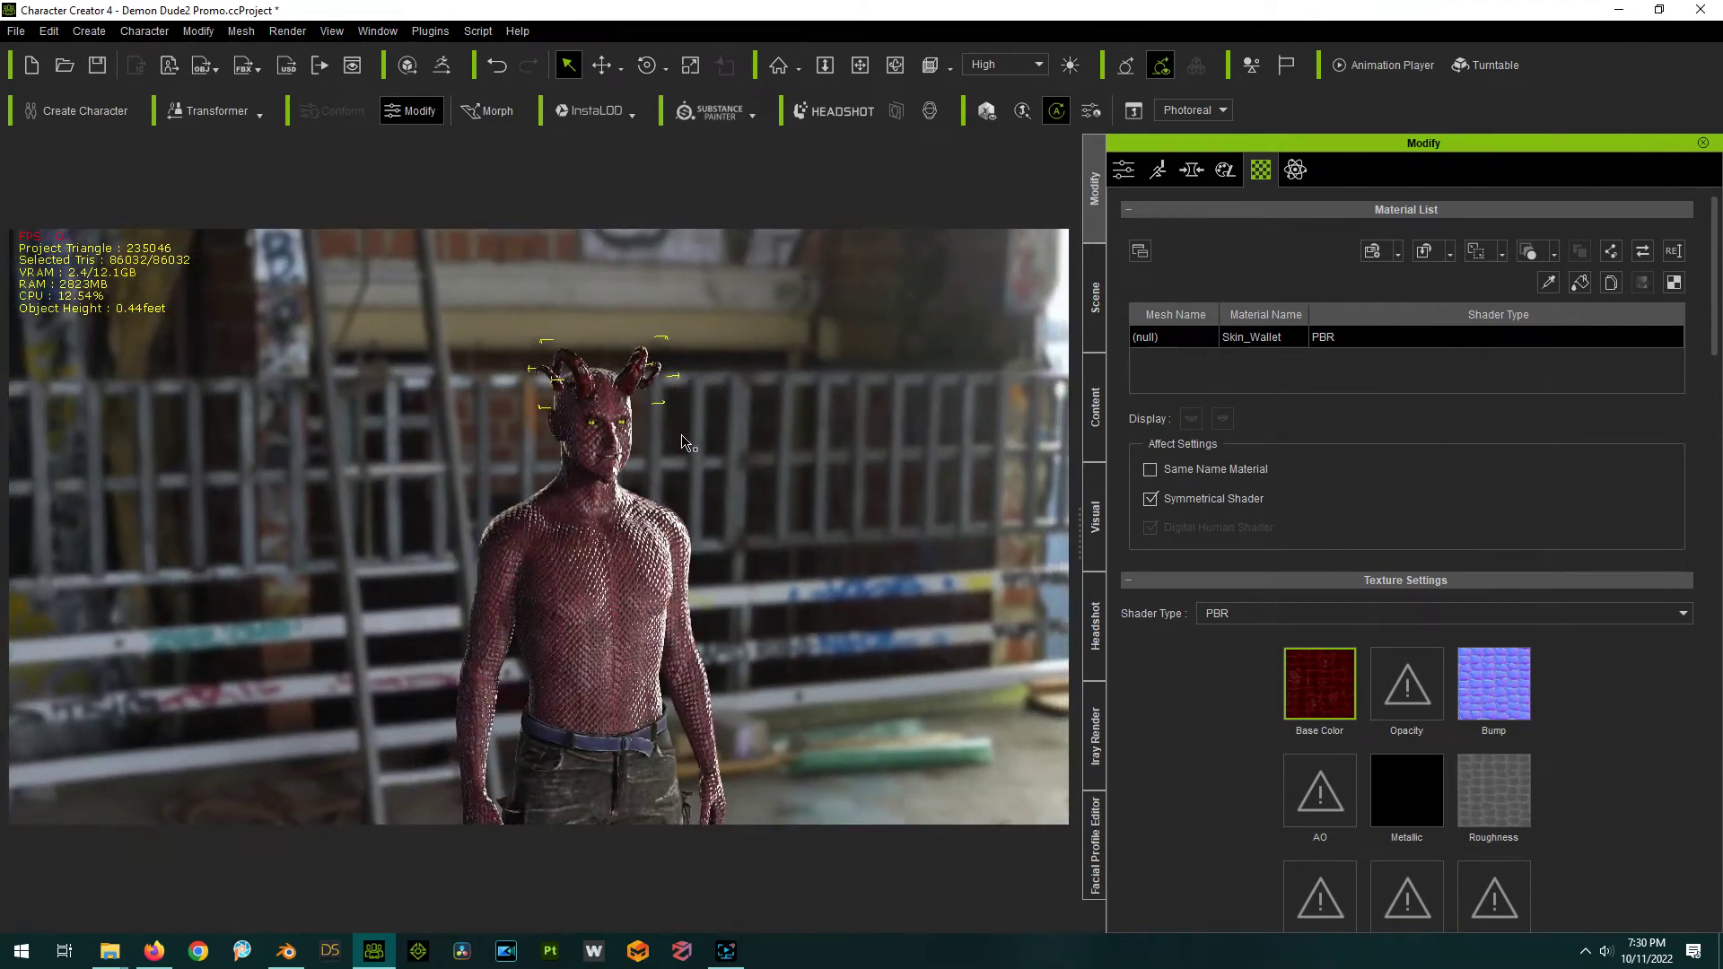
pyautogui.moveTo(622, 415); pyautogui.dragTo(521, 420, button='right')
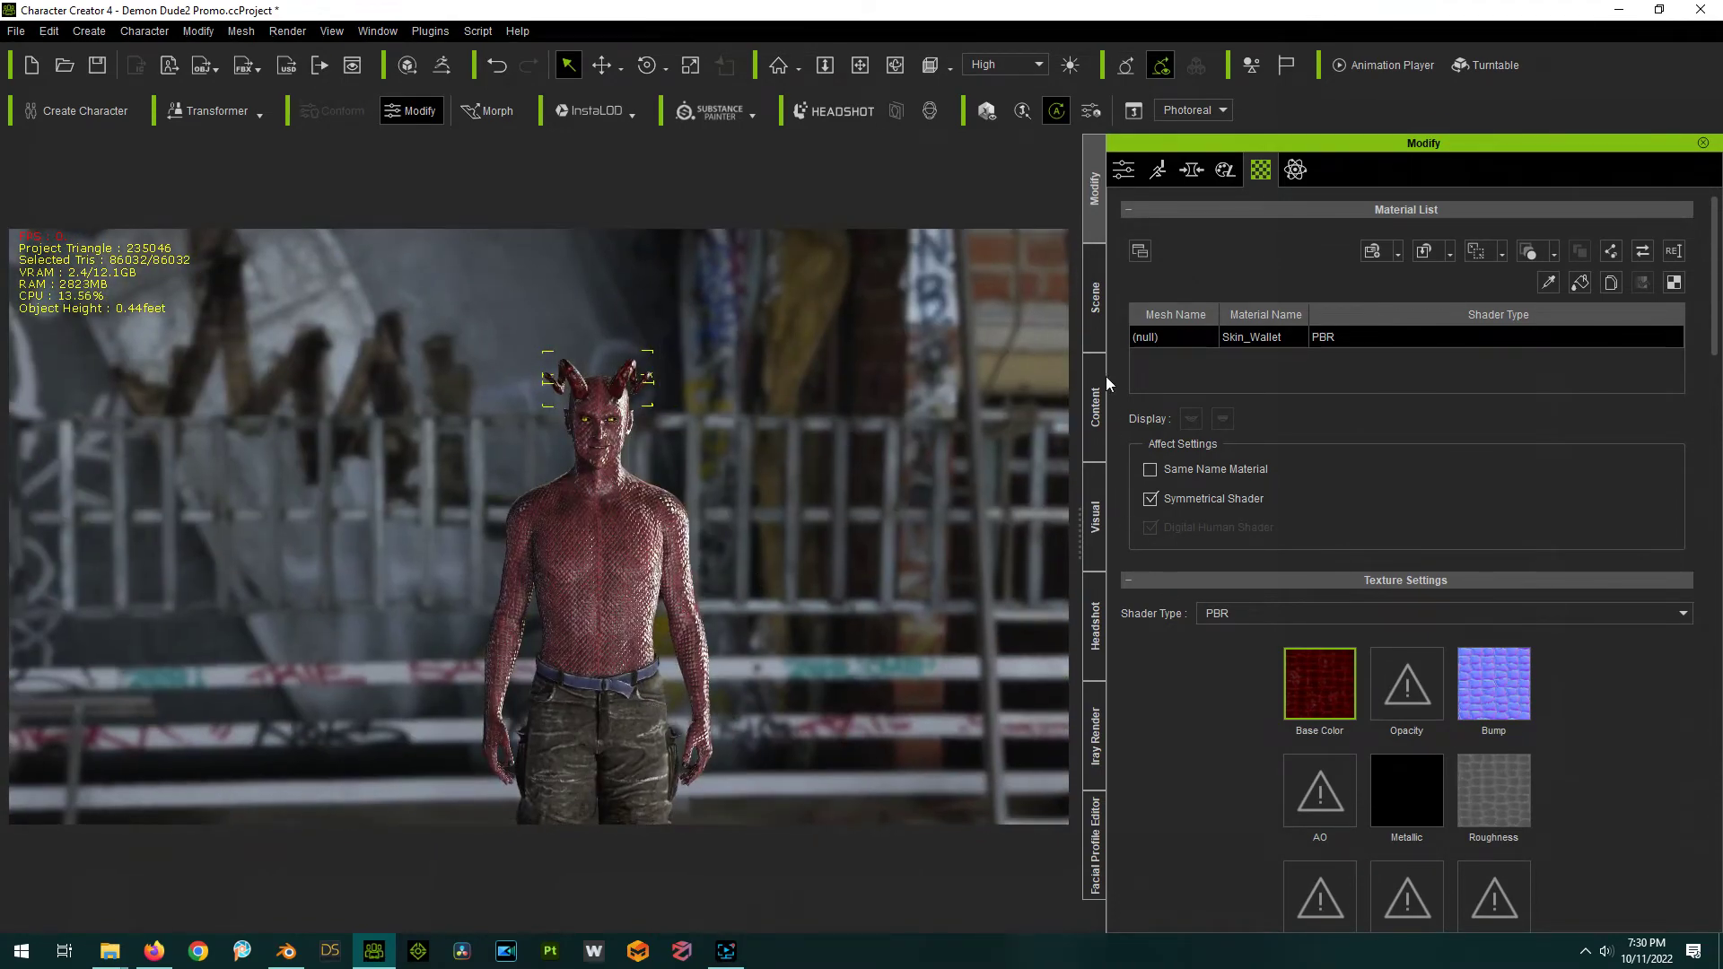
pyautogui.click(1096, 409)
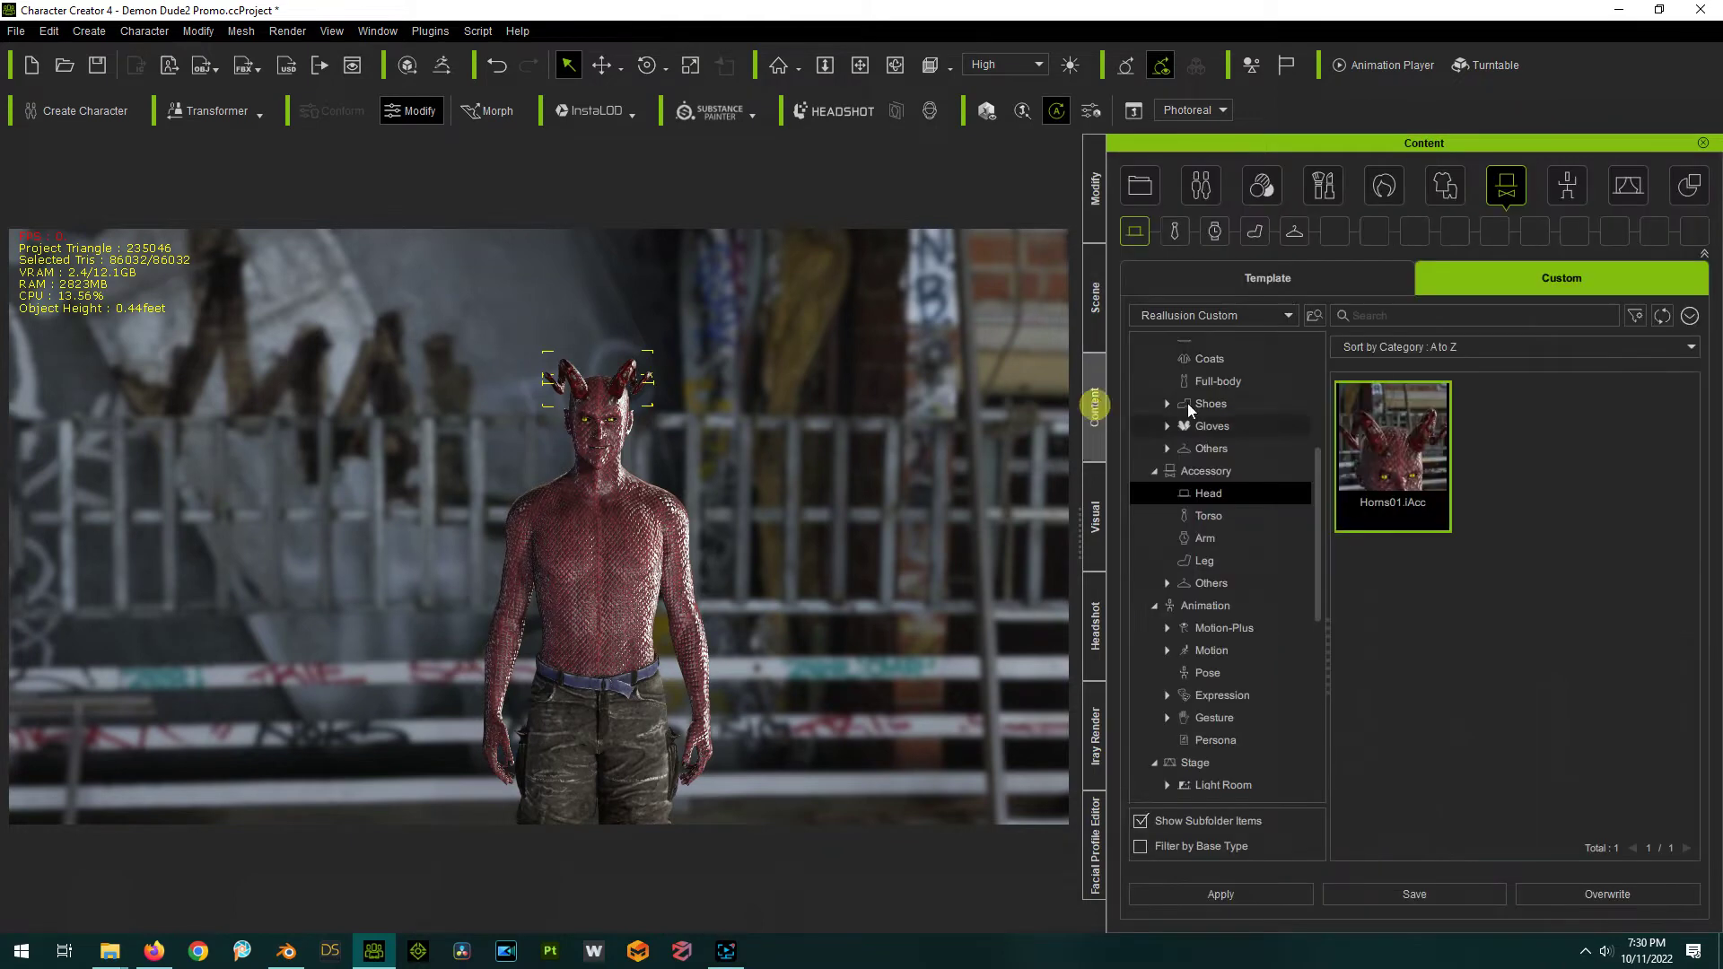
pyautogui.click(1269, 280)
pyautogui.scroll(-1, 1222, 758)
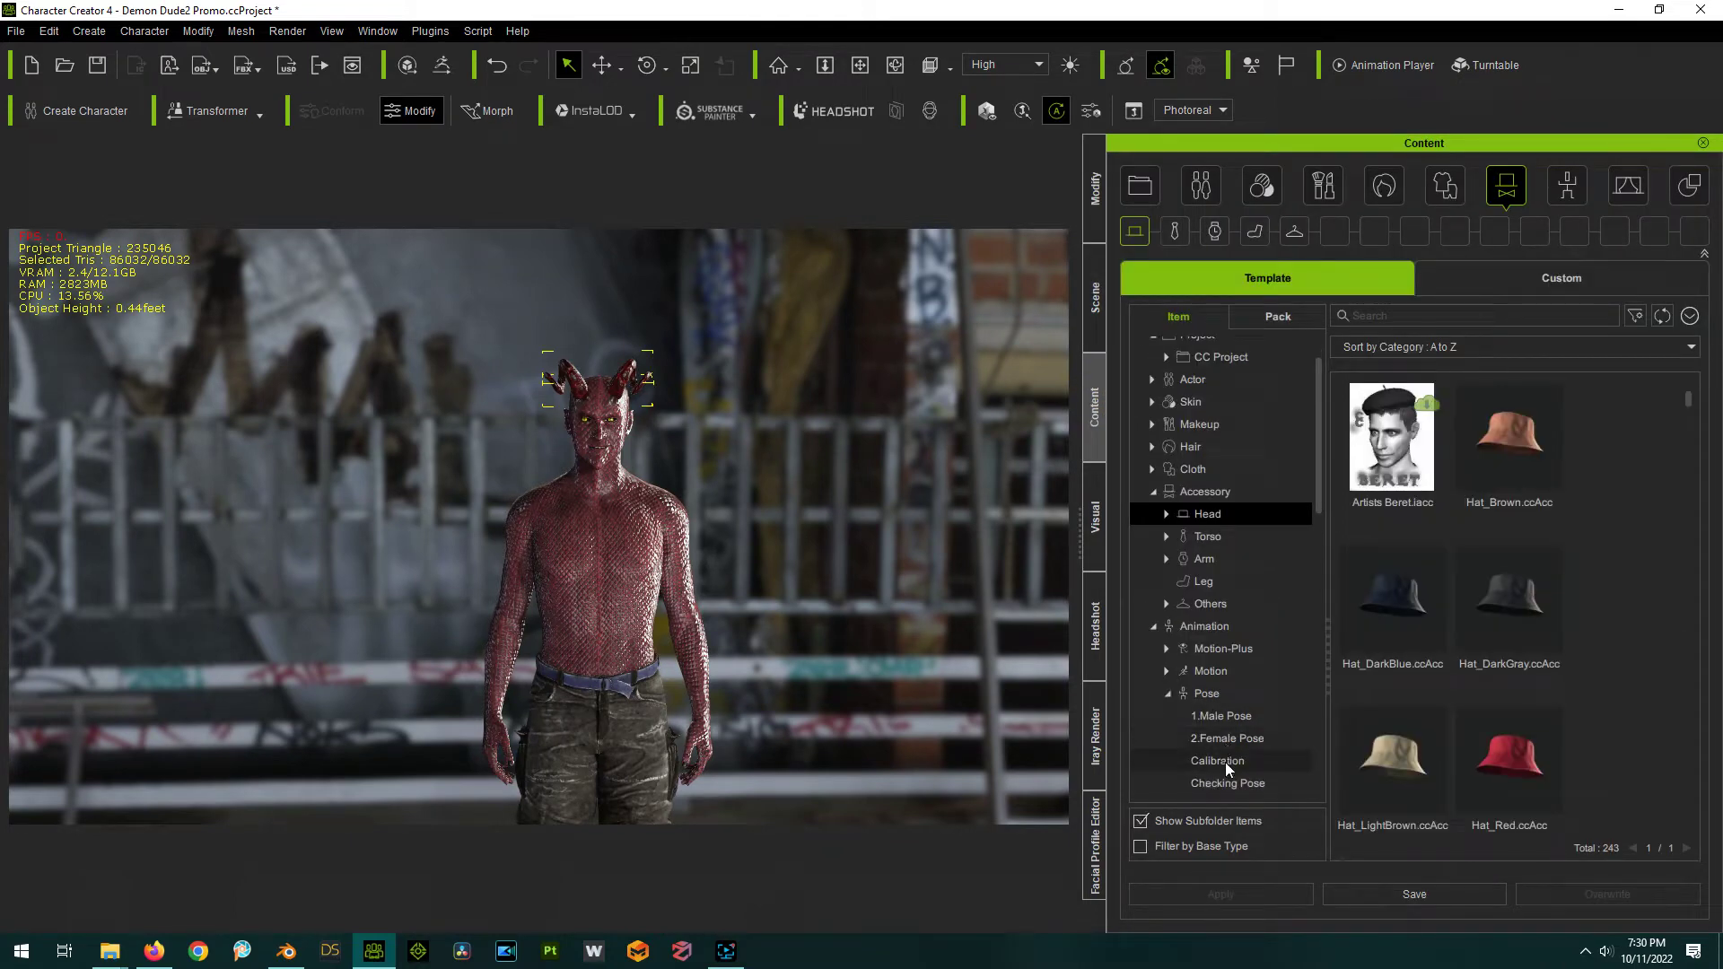
pyautogui.click(1224, 761)
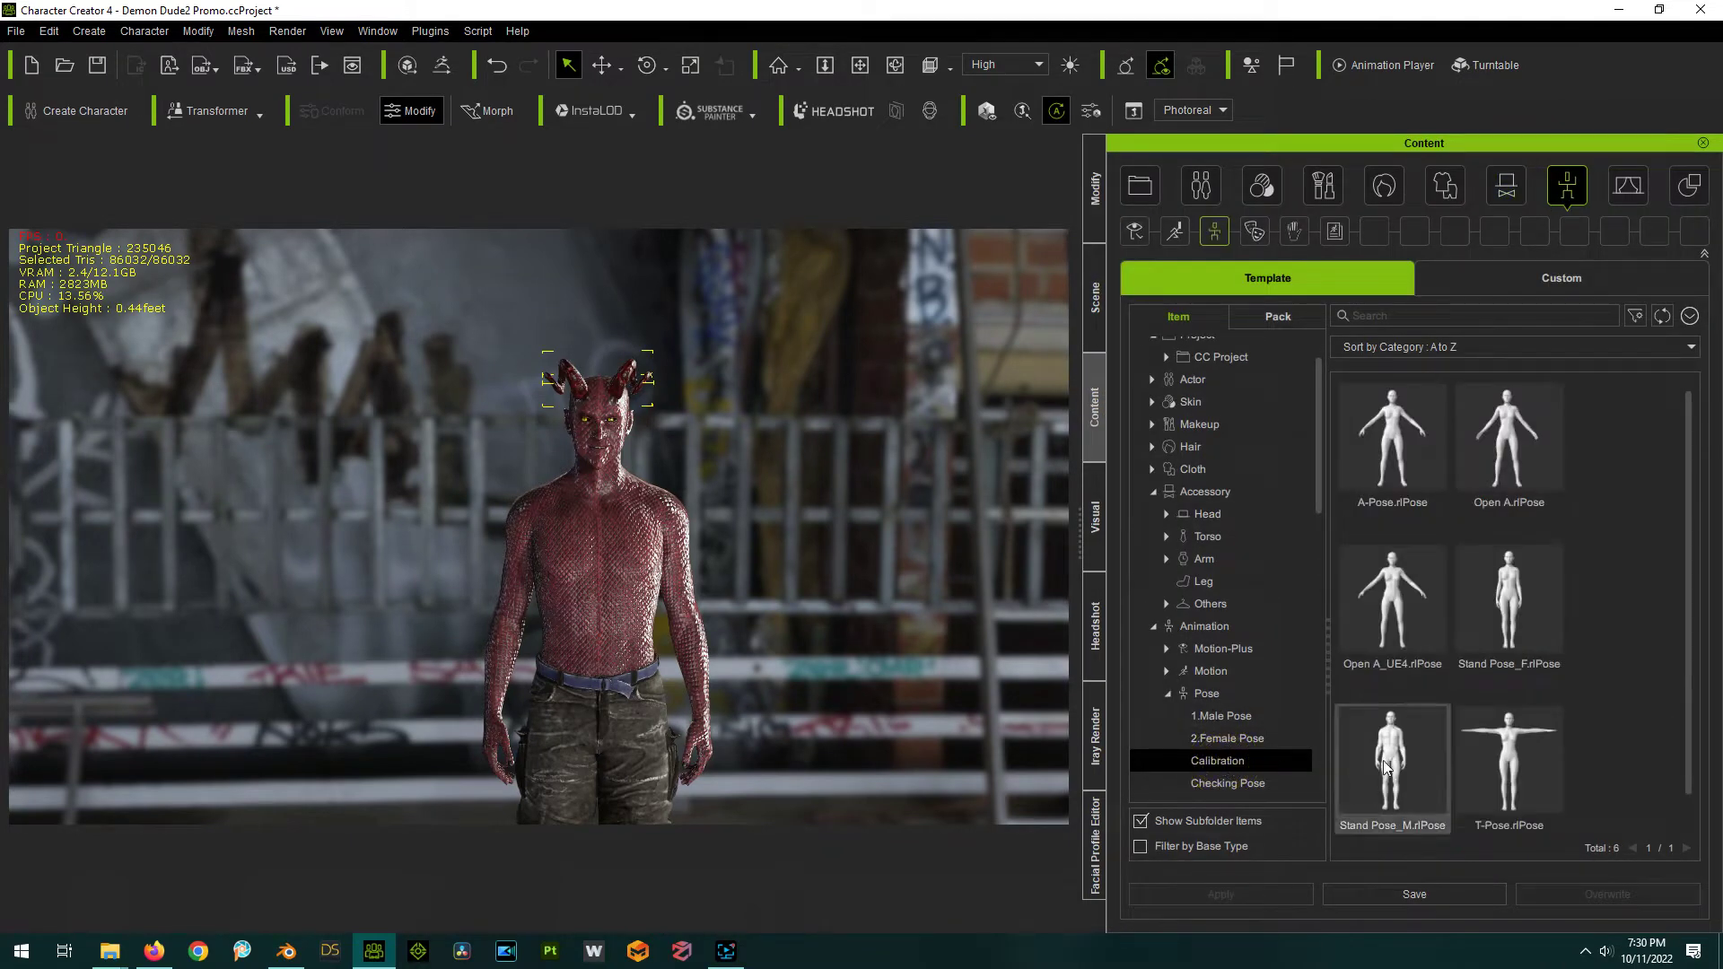
pyautogui.click(660, 592)
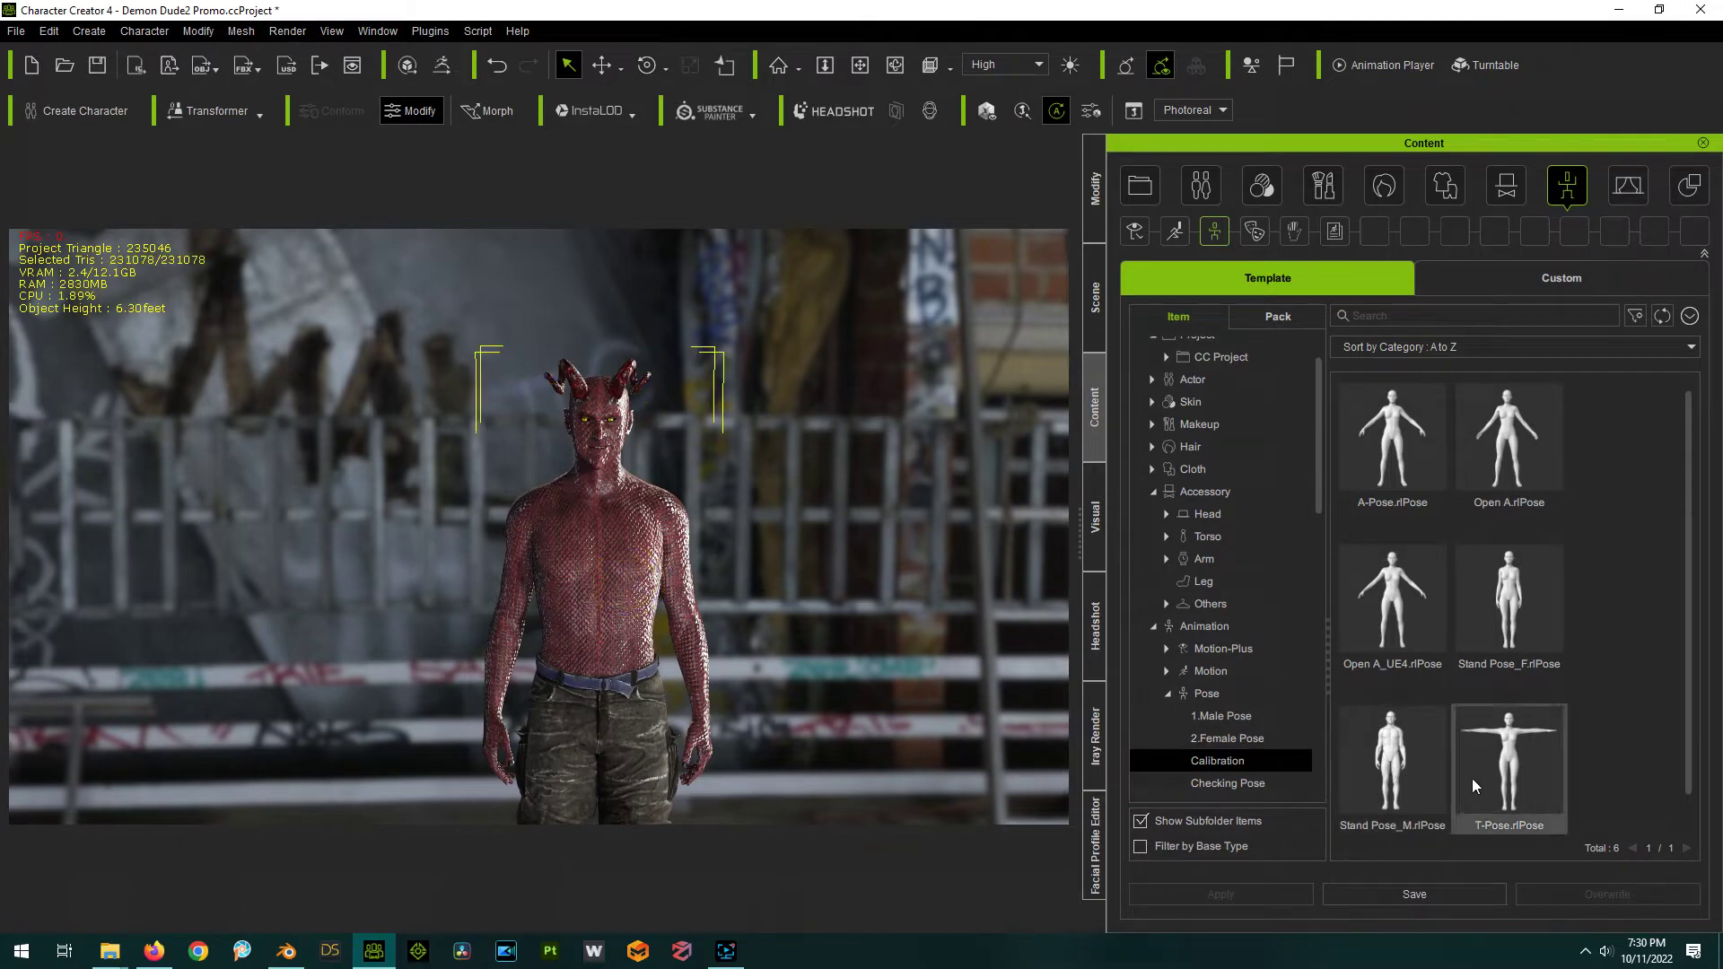
pyautogui.click(1391, 767)
pyautogui.doubleClick(1392, 768)
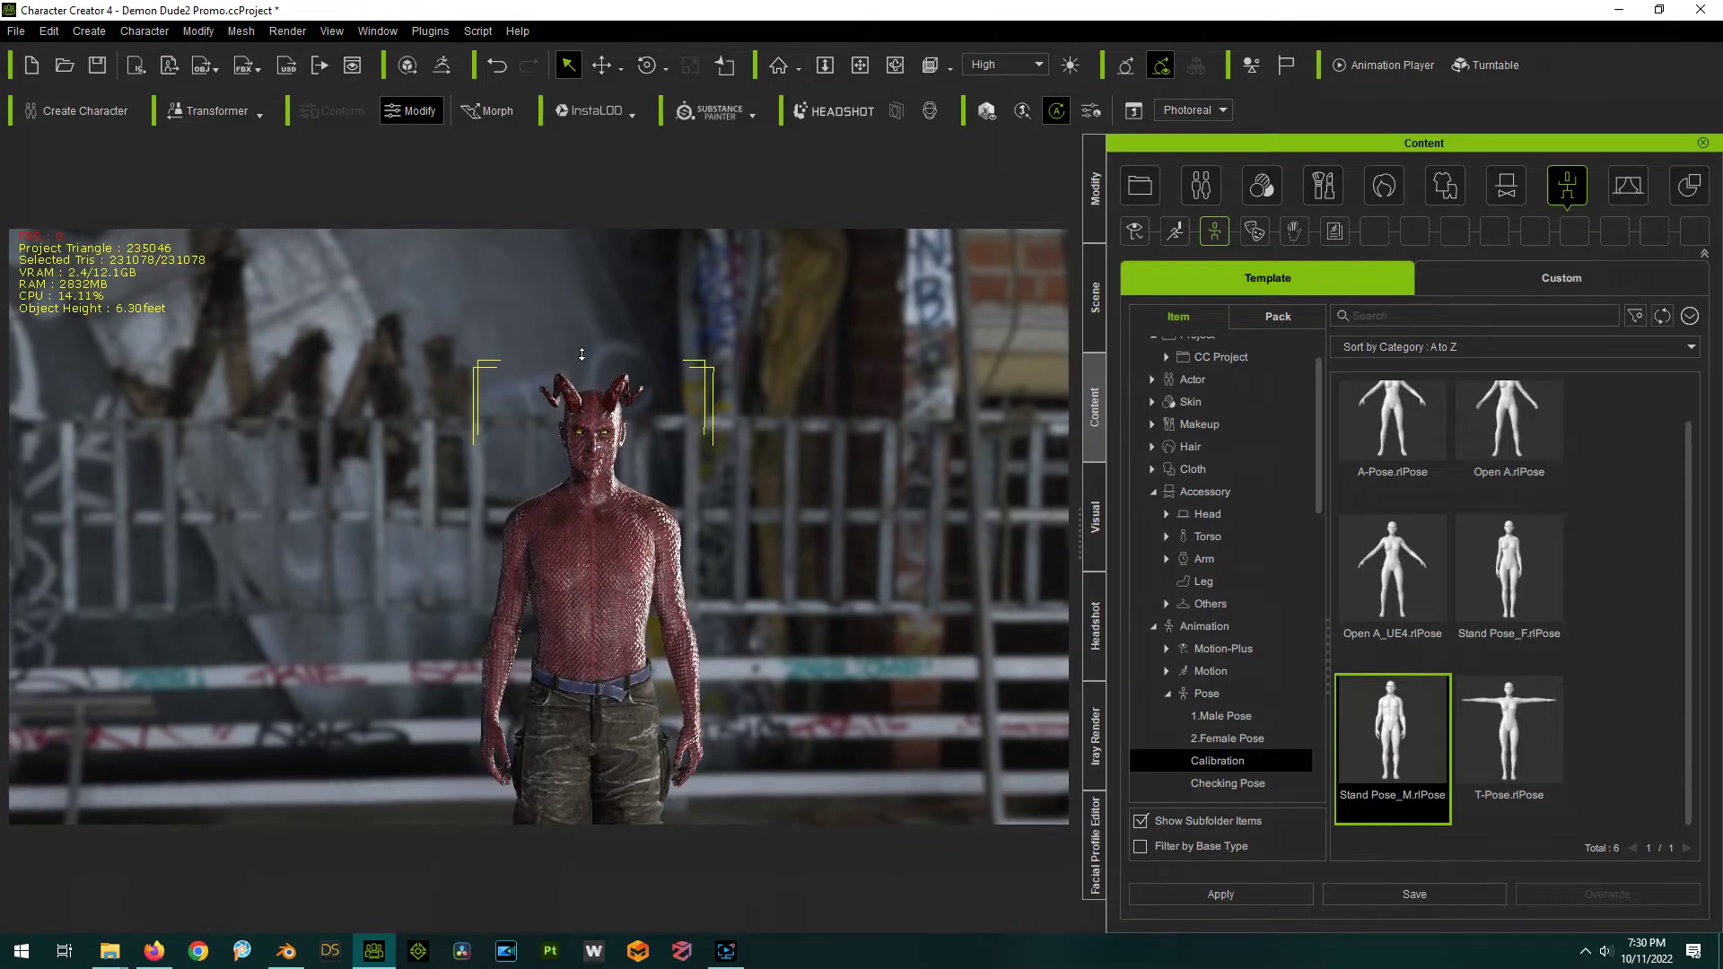
pyautogui.scroll(5, 581, 355)
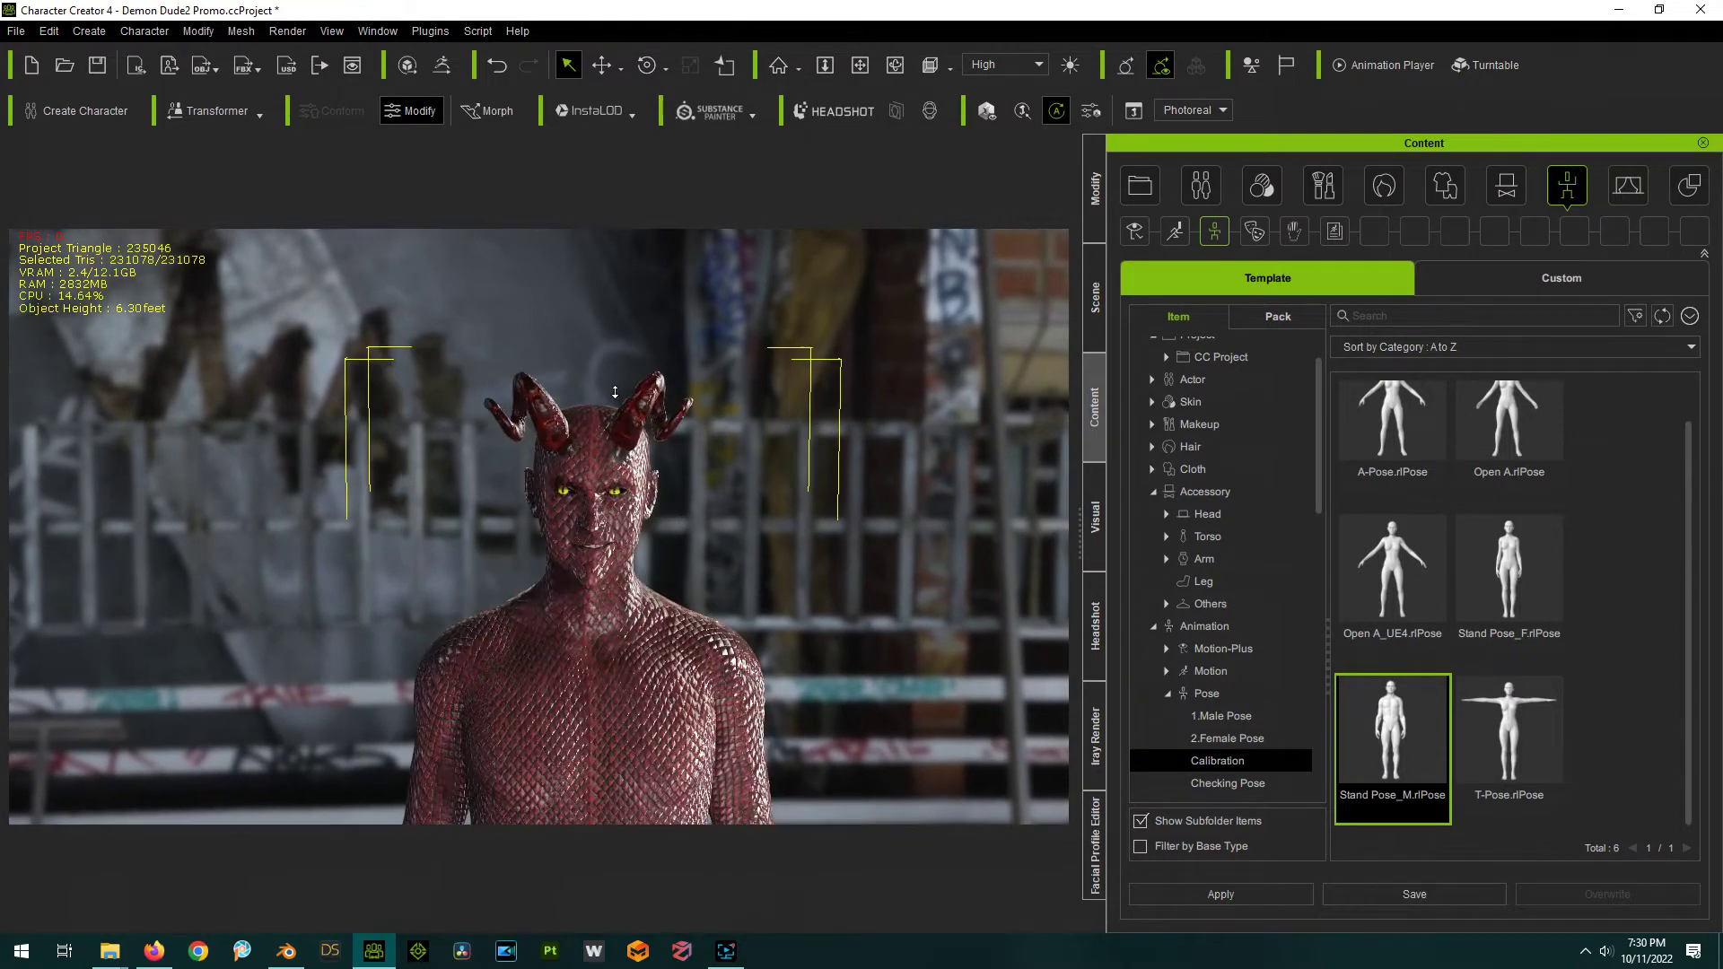
pyautogui.scroll(2, 615, 392)
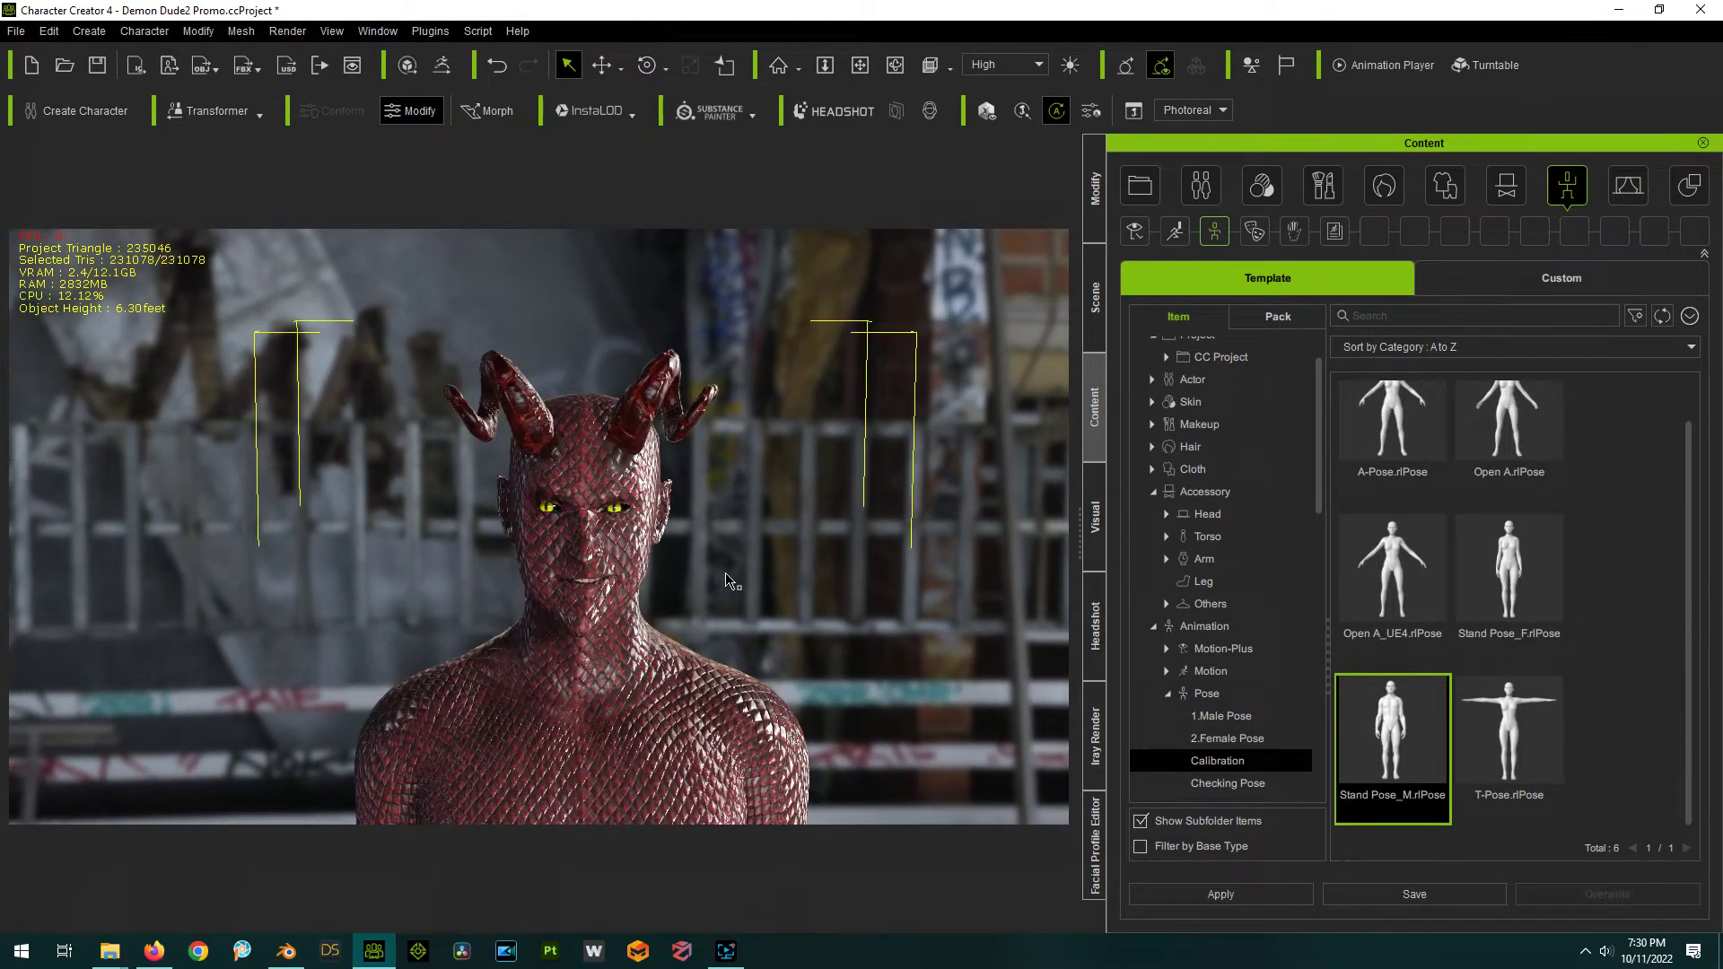
pyautogui.scroll(3, 623, 375)
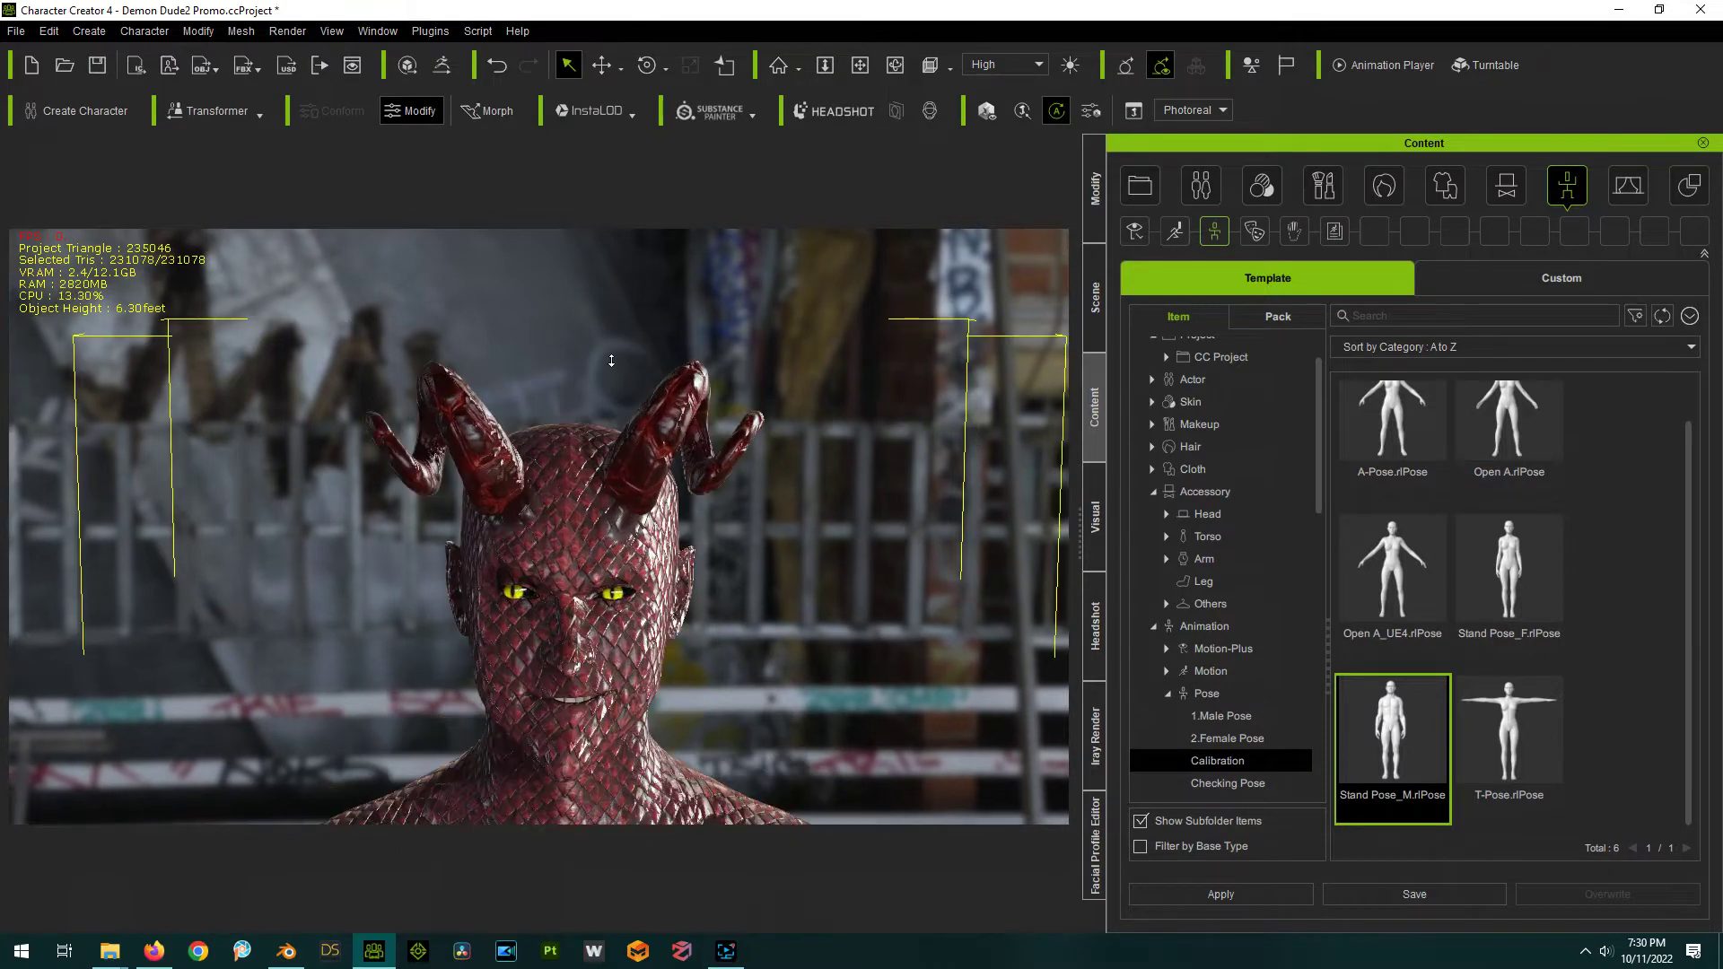
# Select the HORNS_01 accessory on the demon's head and show its entry in the morph list.
pyautogui.scroll(2, 623, 315)
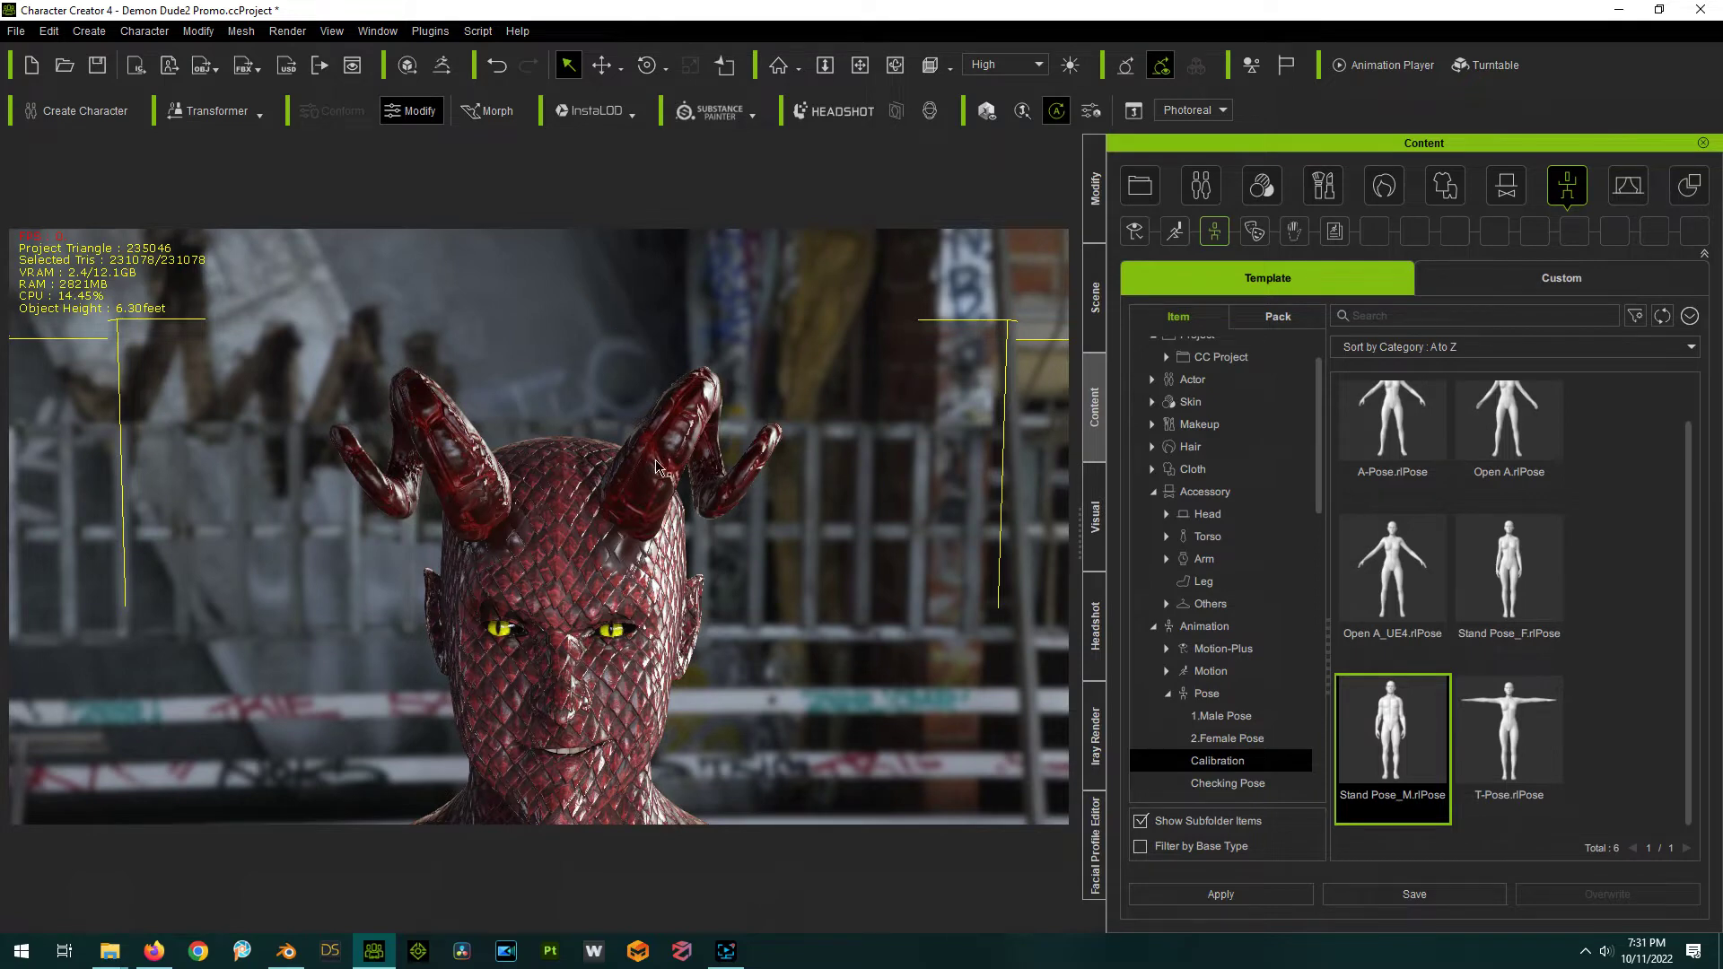
pyautogui.click(668, 443)
pyautogui.click(1095, 294)
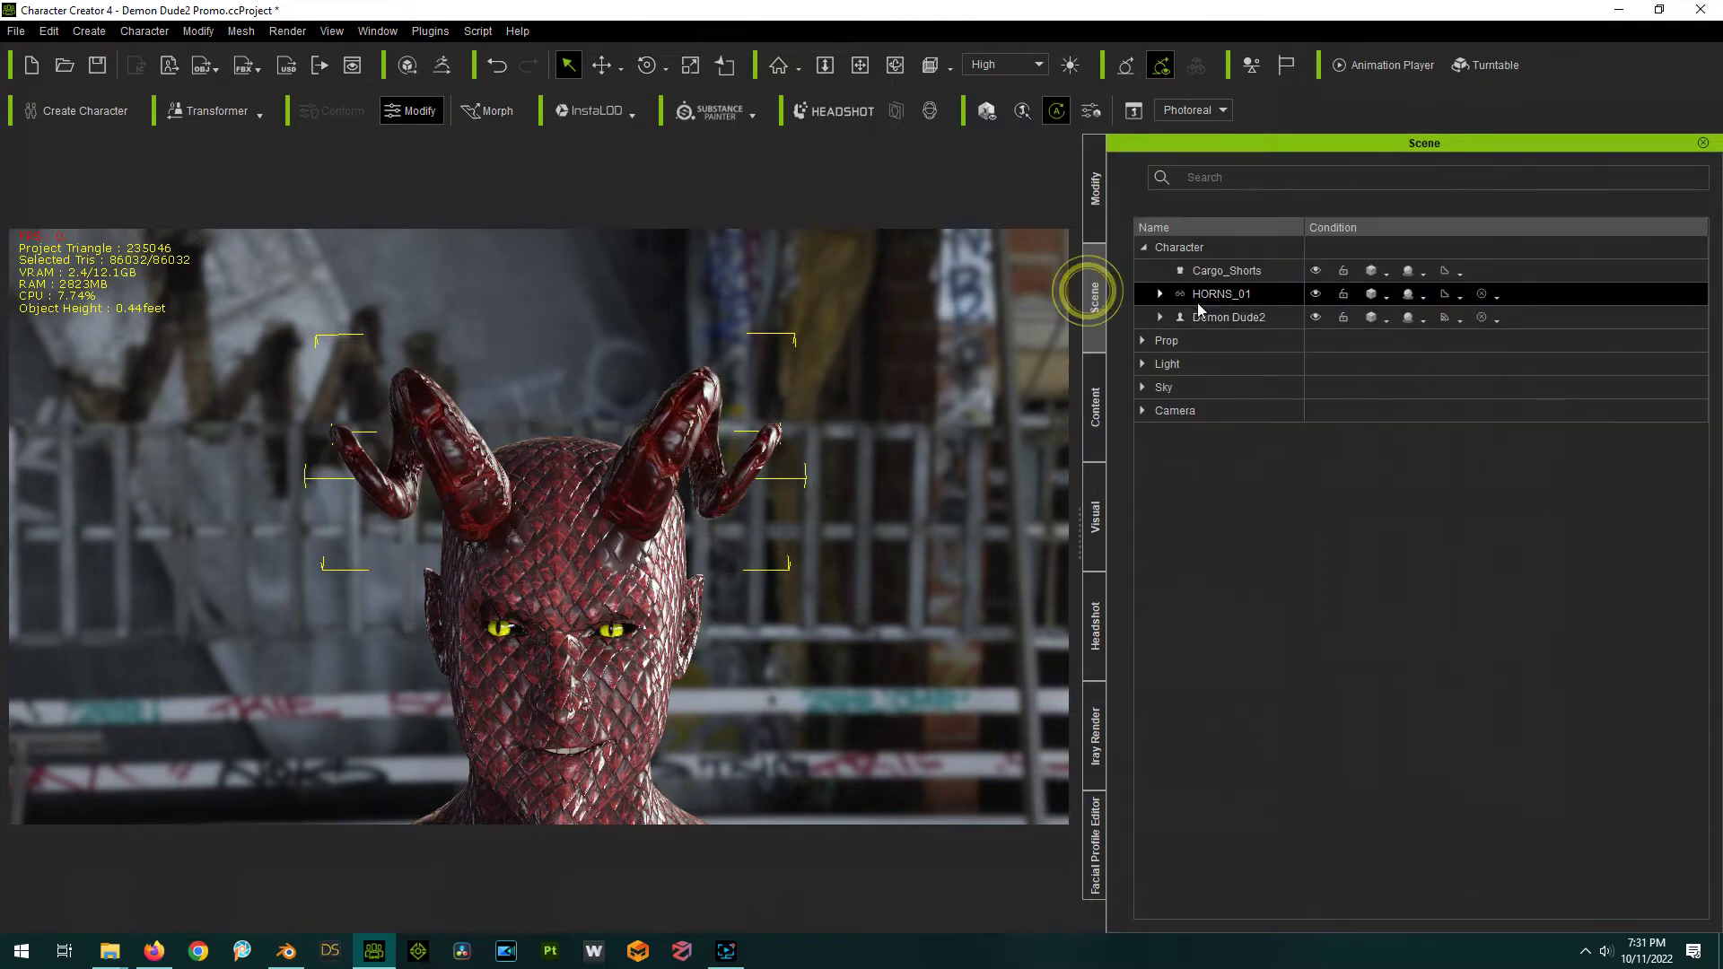
pyautogui.click(1094, 214)
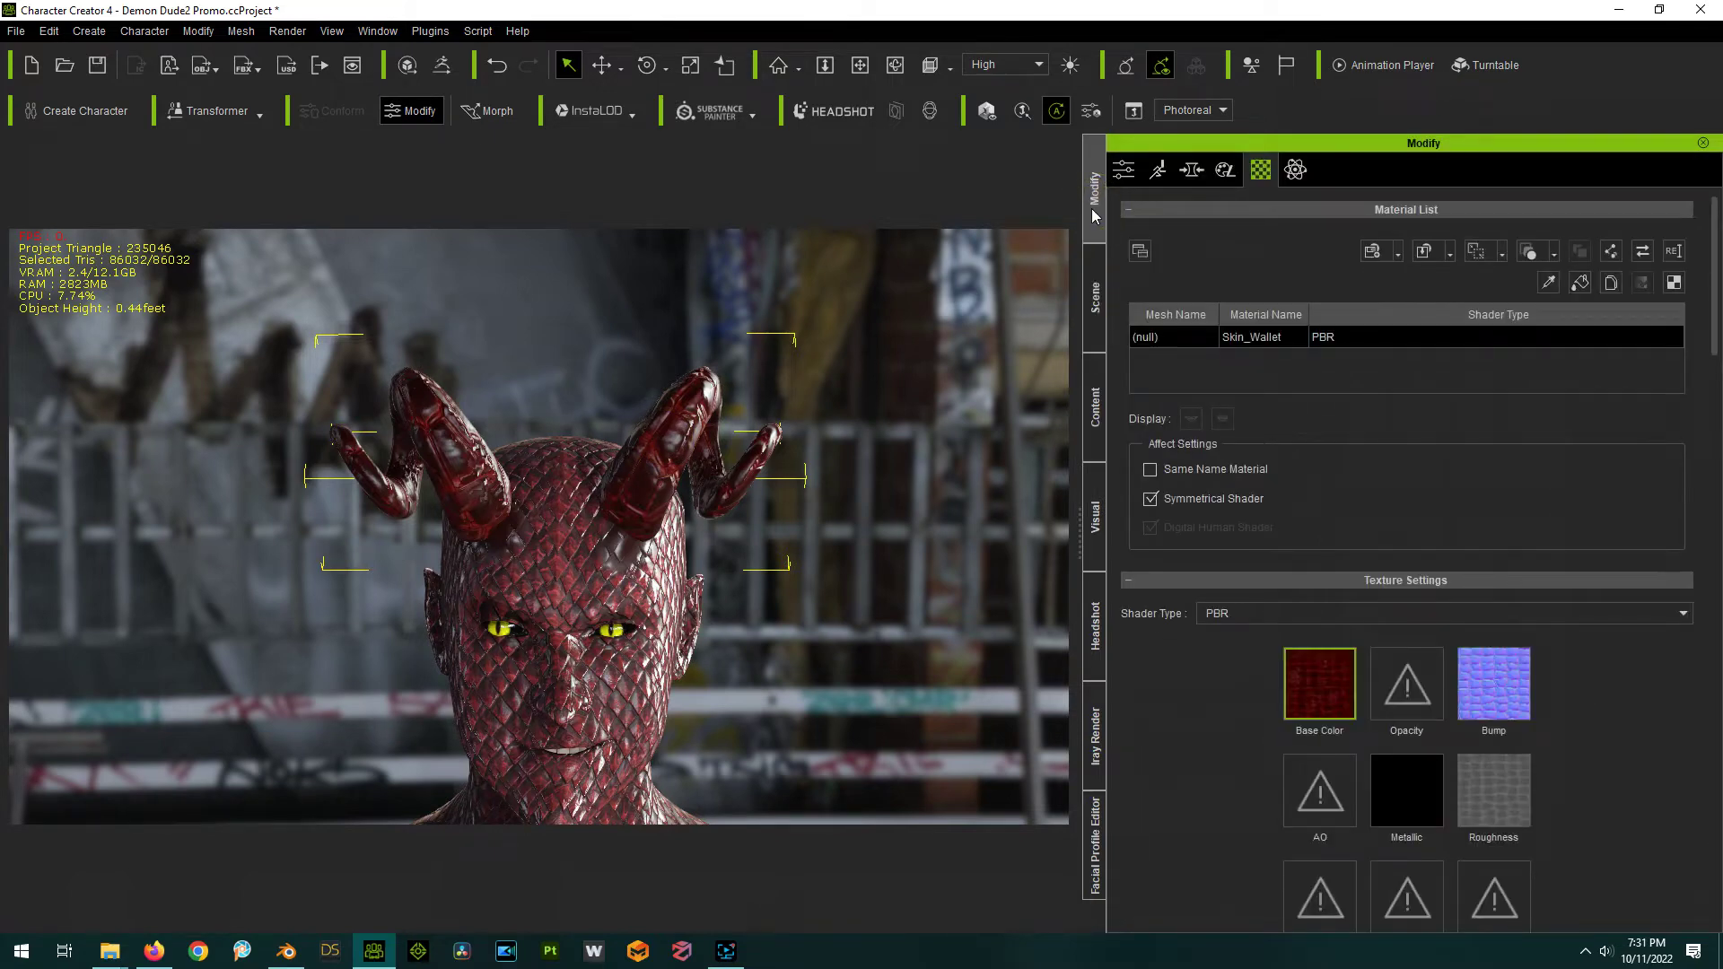
pyautogui.click(1193, 169)
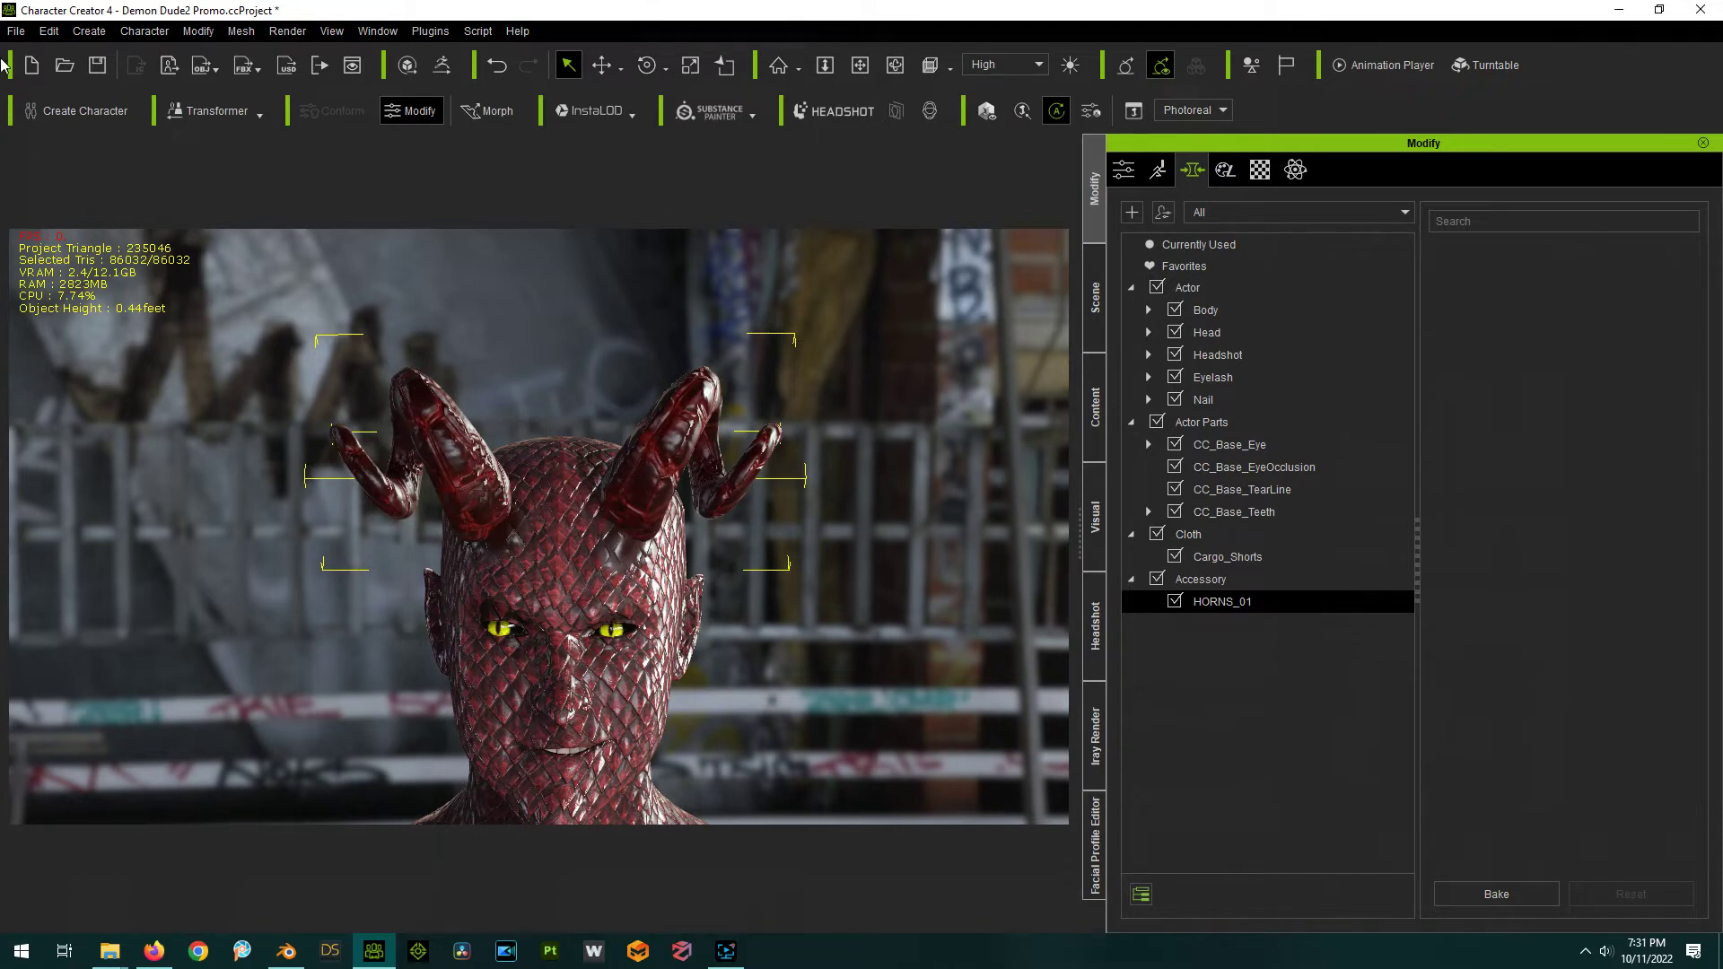
# Export the selected horns as an OBJ named Horn01Export in the Demo folder, with Y-Up axis, default motion and Export Material enabled.
pyautogui.click(15, 30)
pyautogui.moveTo(98, 201)
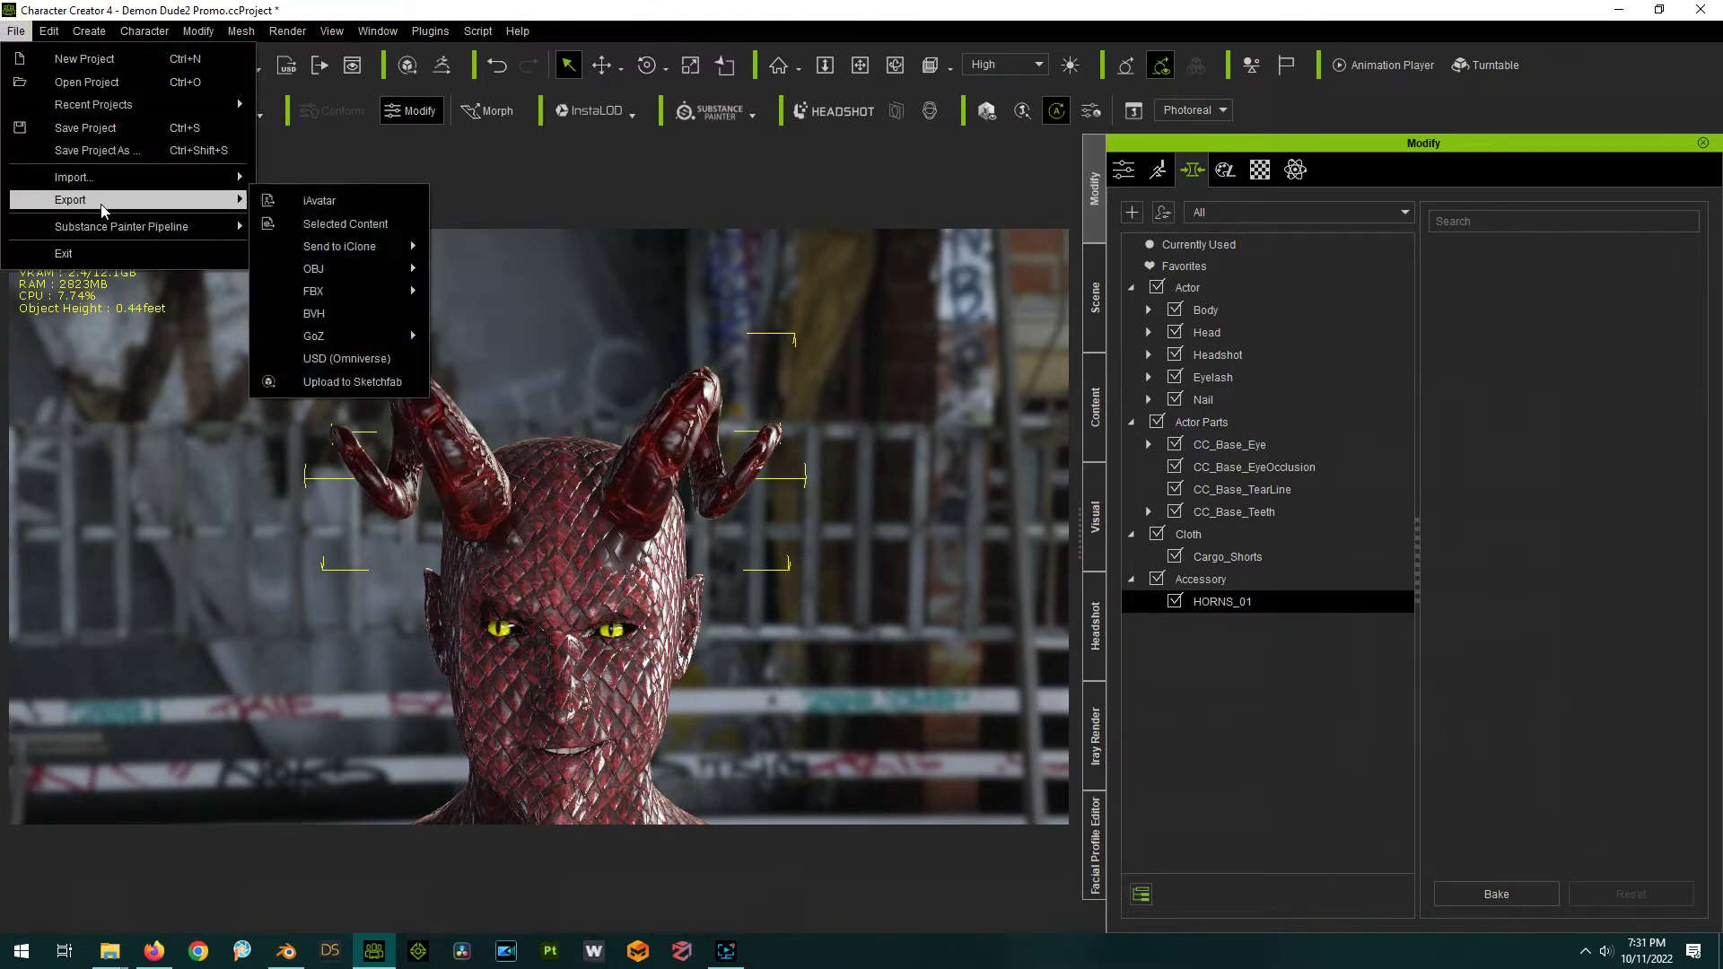
pyautogui.moveTo(353, 273)
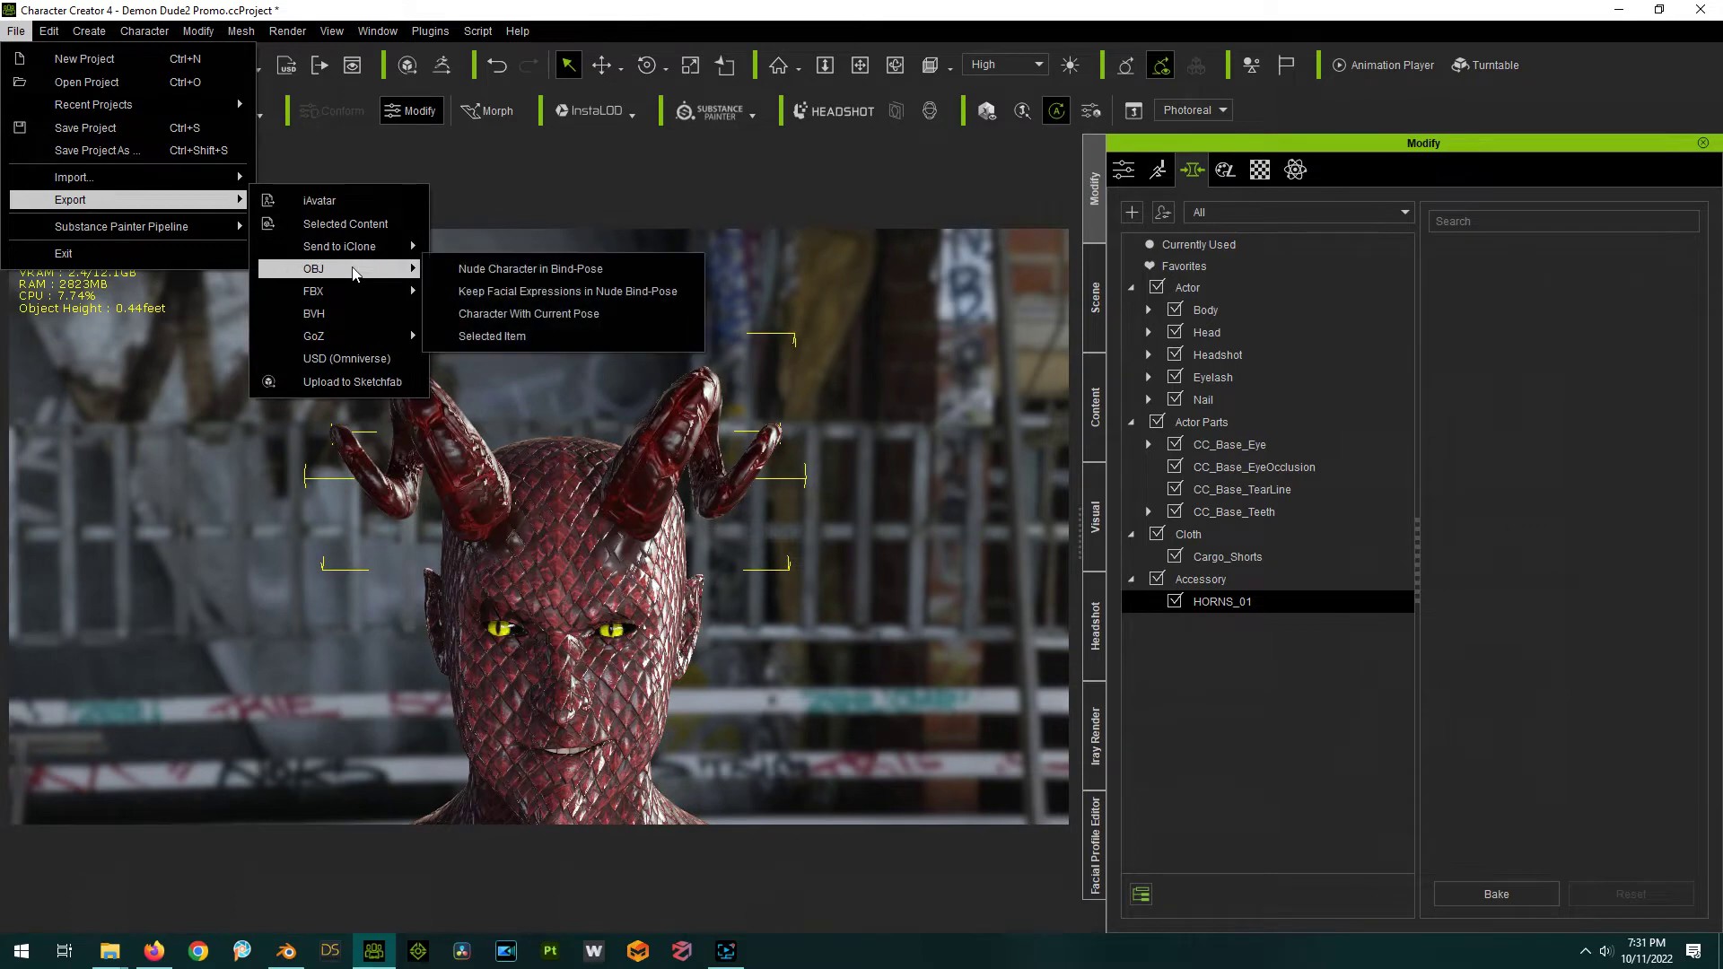
pyautogui.click(492, 337)
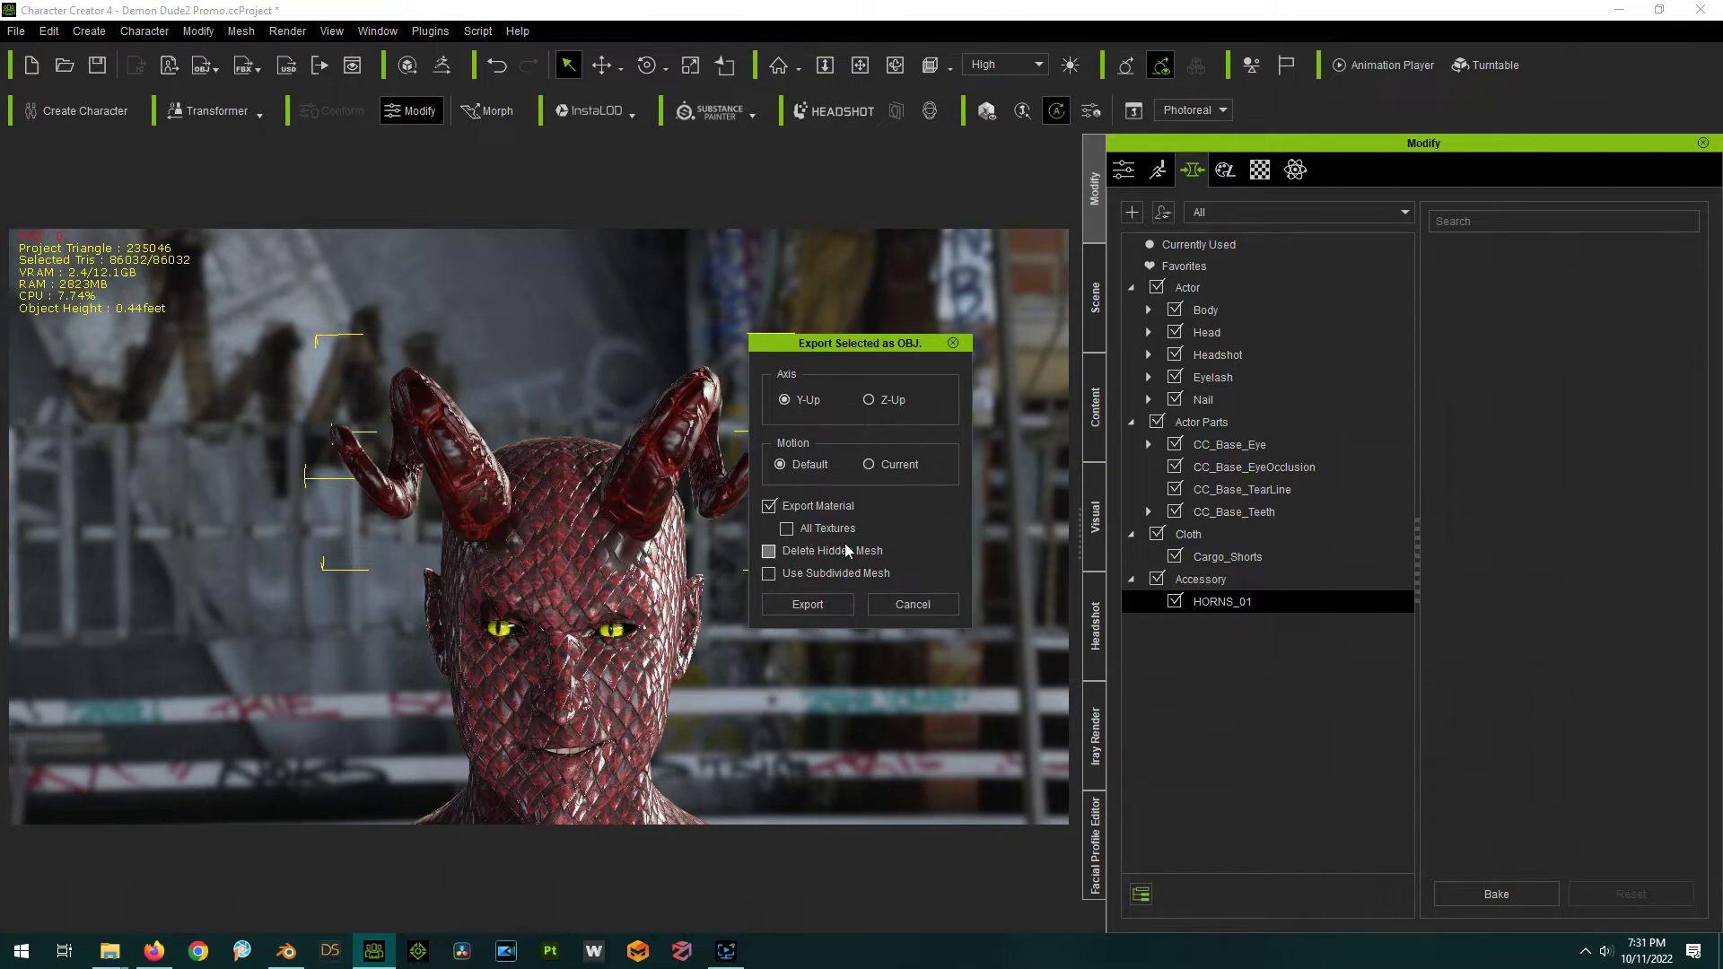
pyautogui.click(769, 506)
pyautogui.click(769, 507)
pyautogui.click(793, 605)
pyautogui.write('Horn01Export')
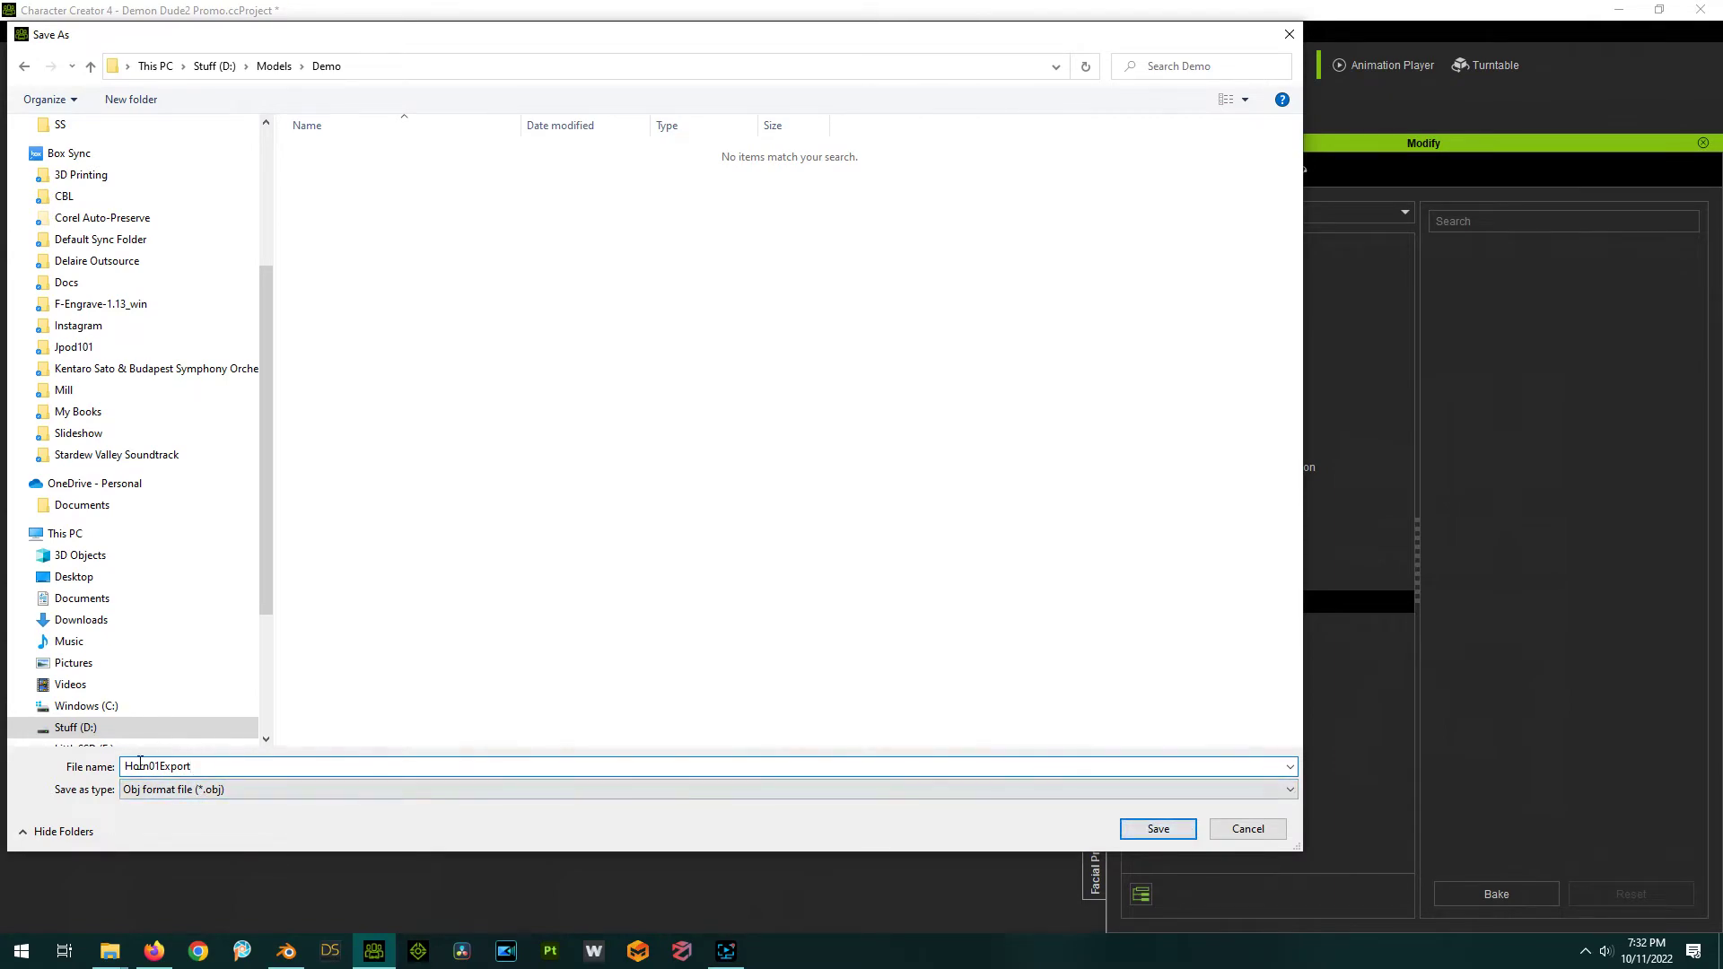
pyautogui.click(1146, 824)
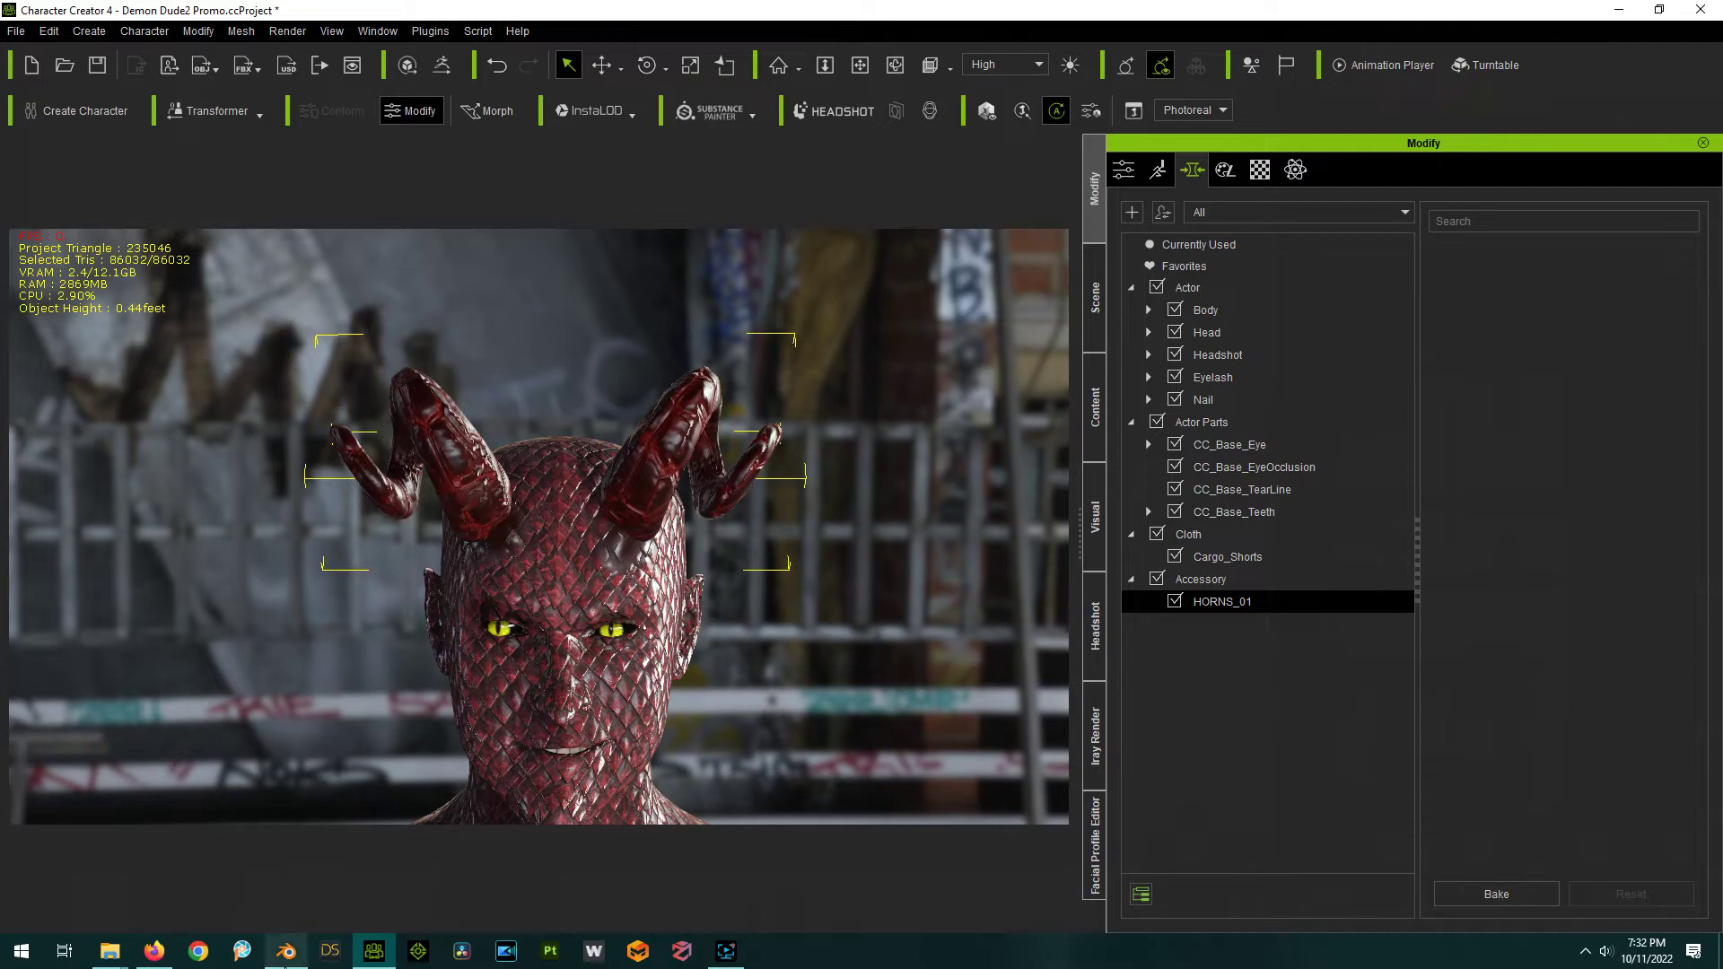
# Switch to Blender, delete the default cube and start a Wavefront OBJ import.
pyautogui.click(286, 953)
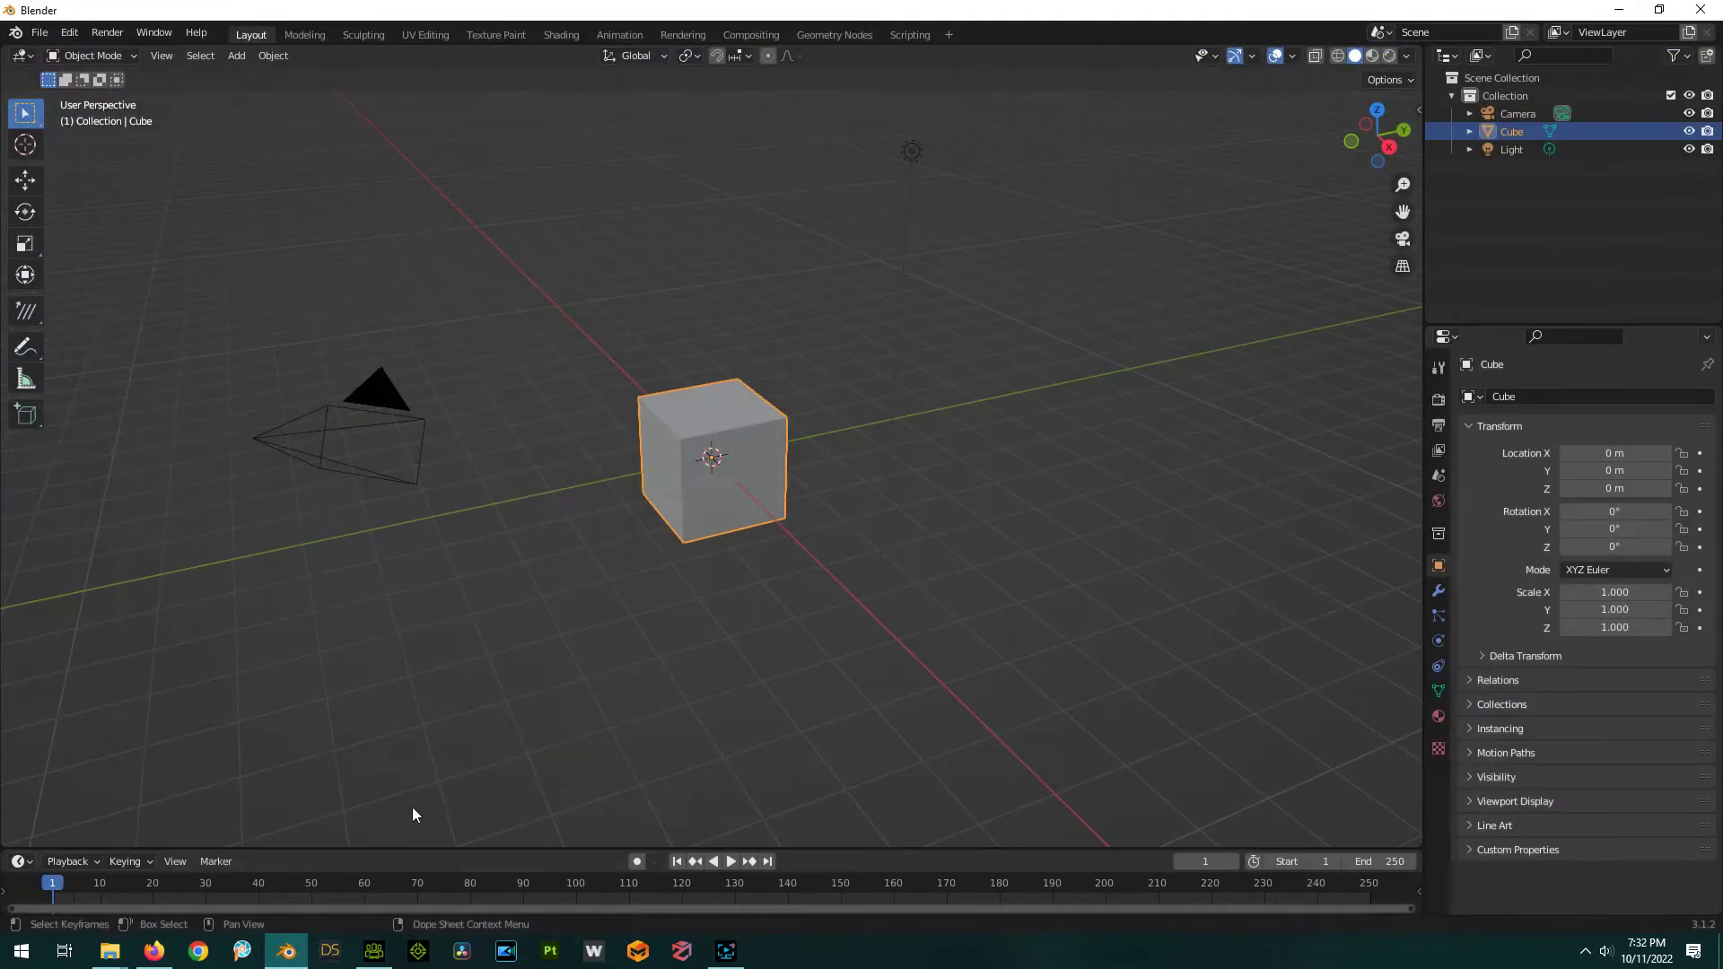
pyautogui.press('Delete')
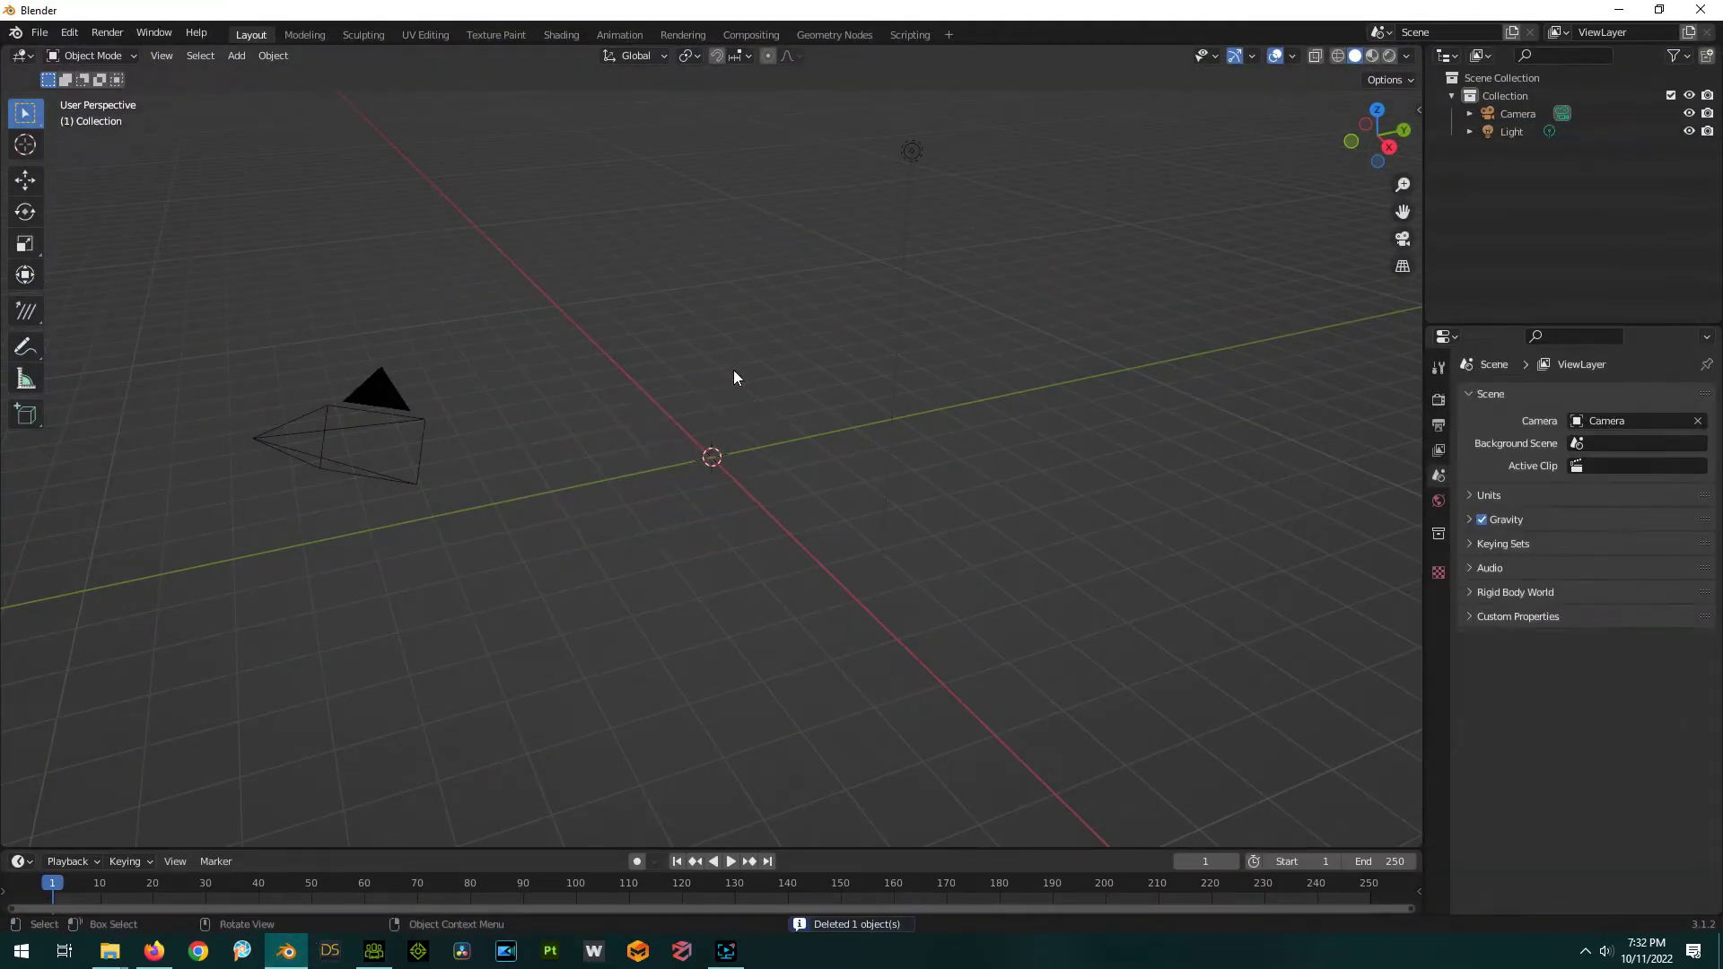
pyautogui.click(39, 32)
pyautogui.moveTo(111, 273)
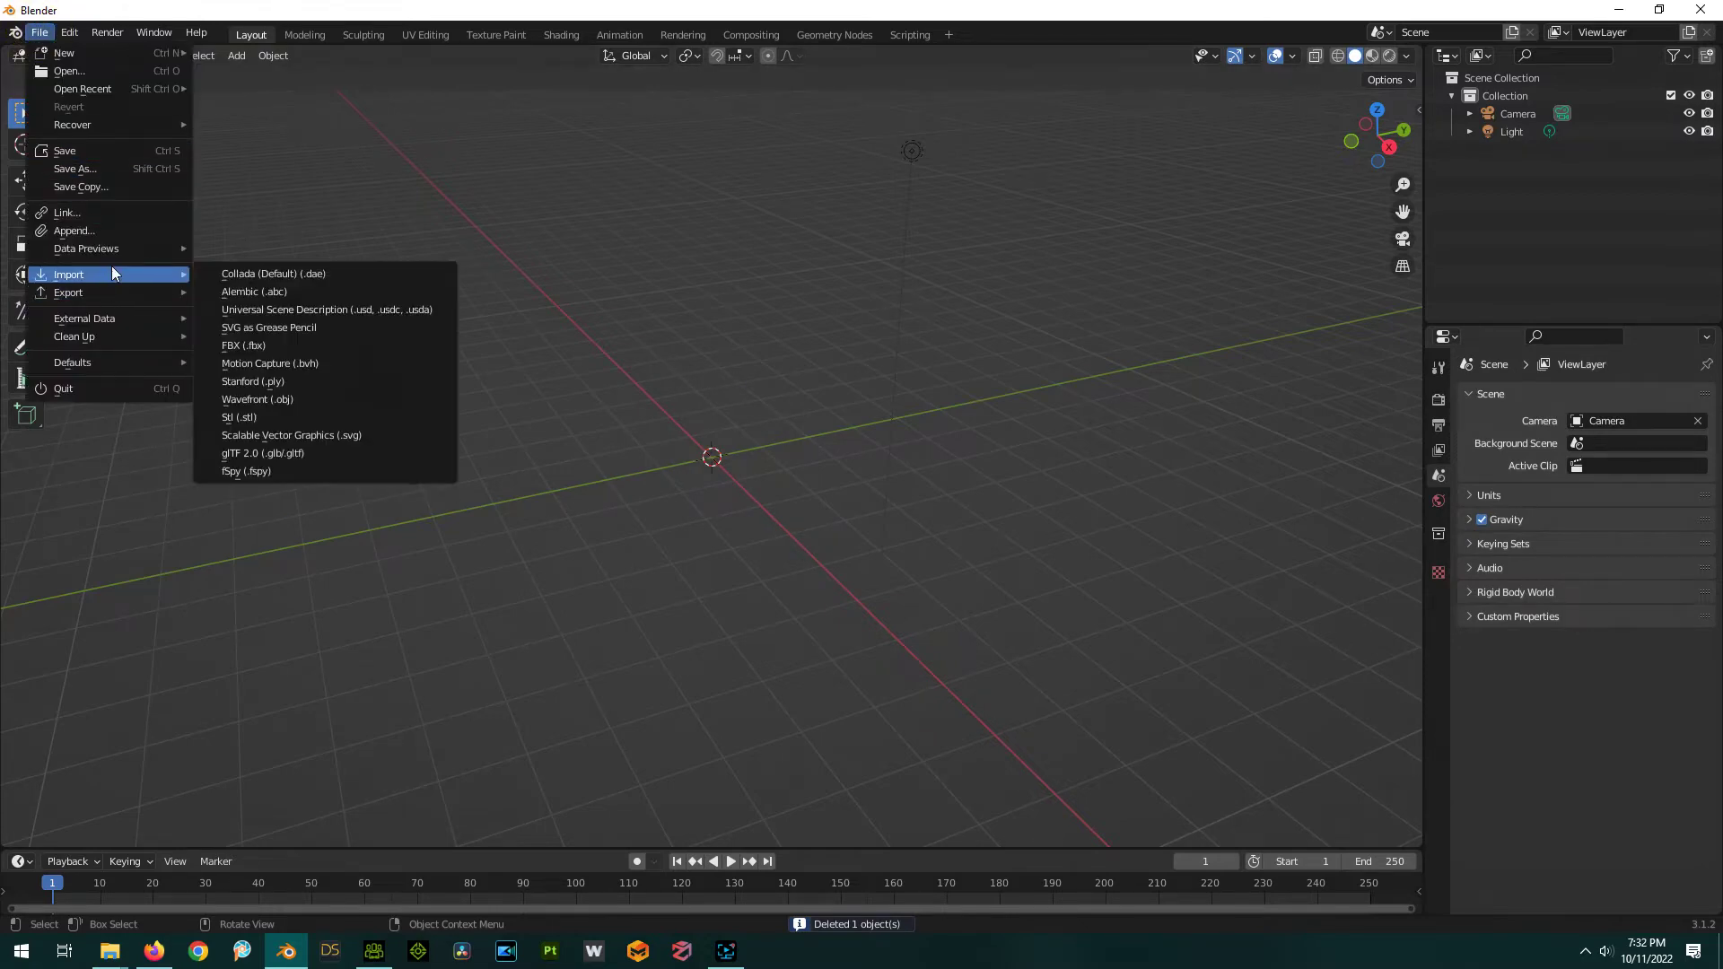
pyautogui.click(266, 400)
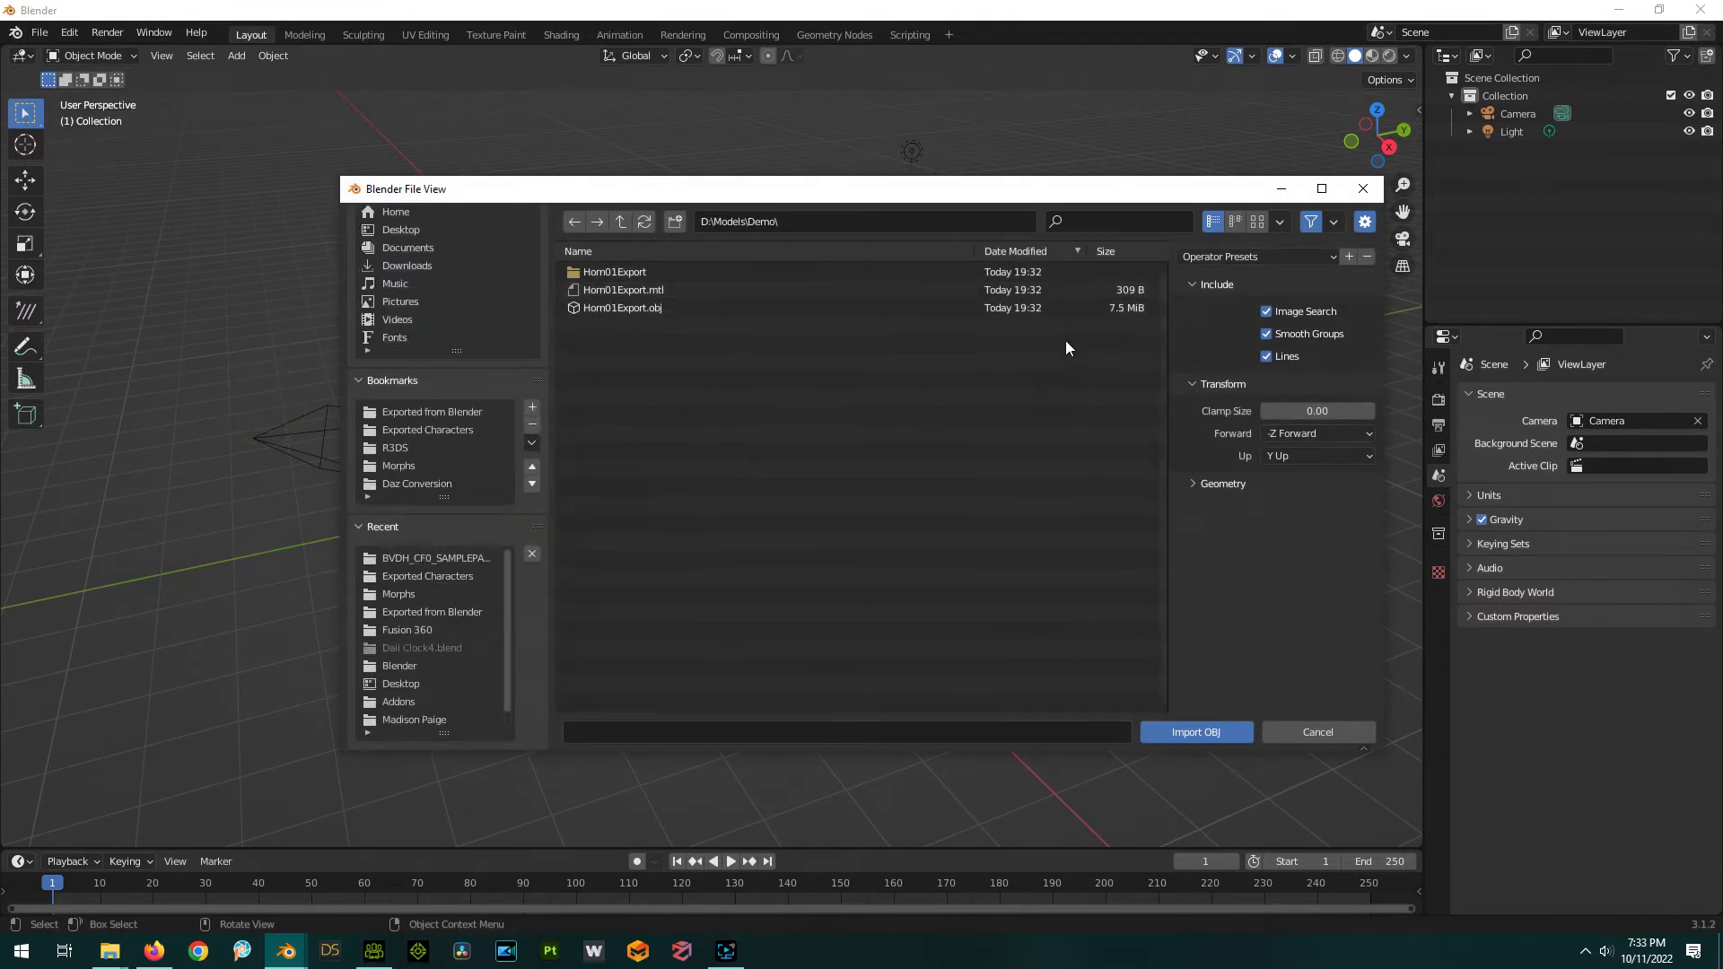
# Import Horn01Export.obj using the Keep Vertex preset, with geometry set to Keep Vert Order and Poly Groups enabled.
pyautogui.click(1231, 256)
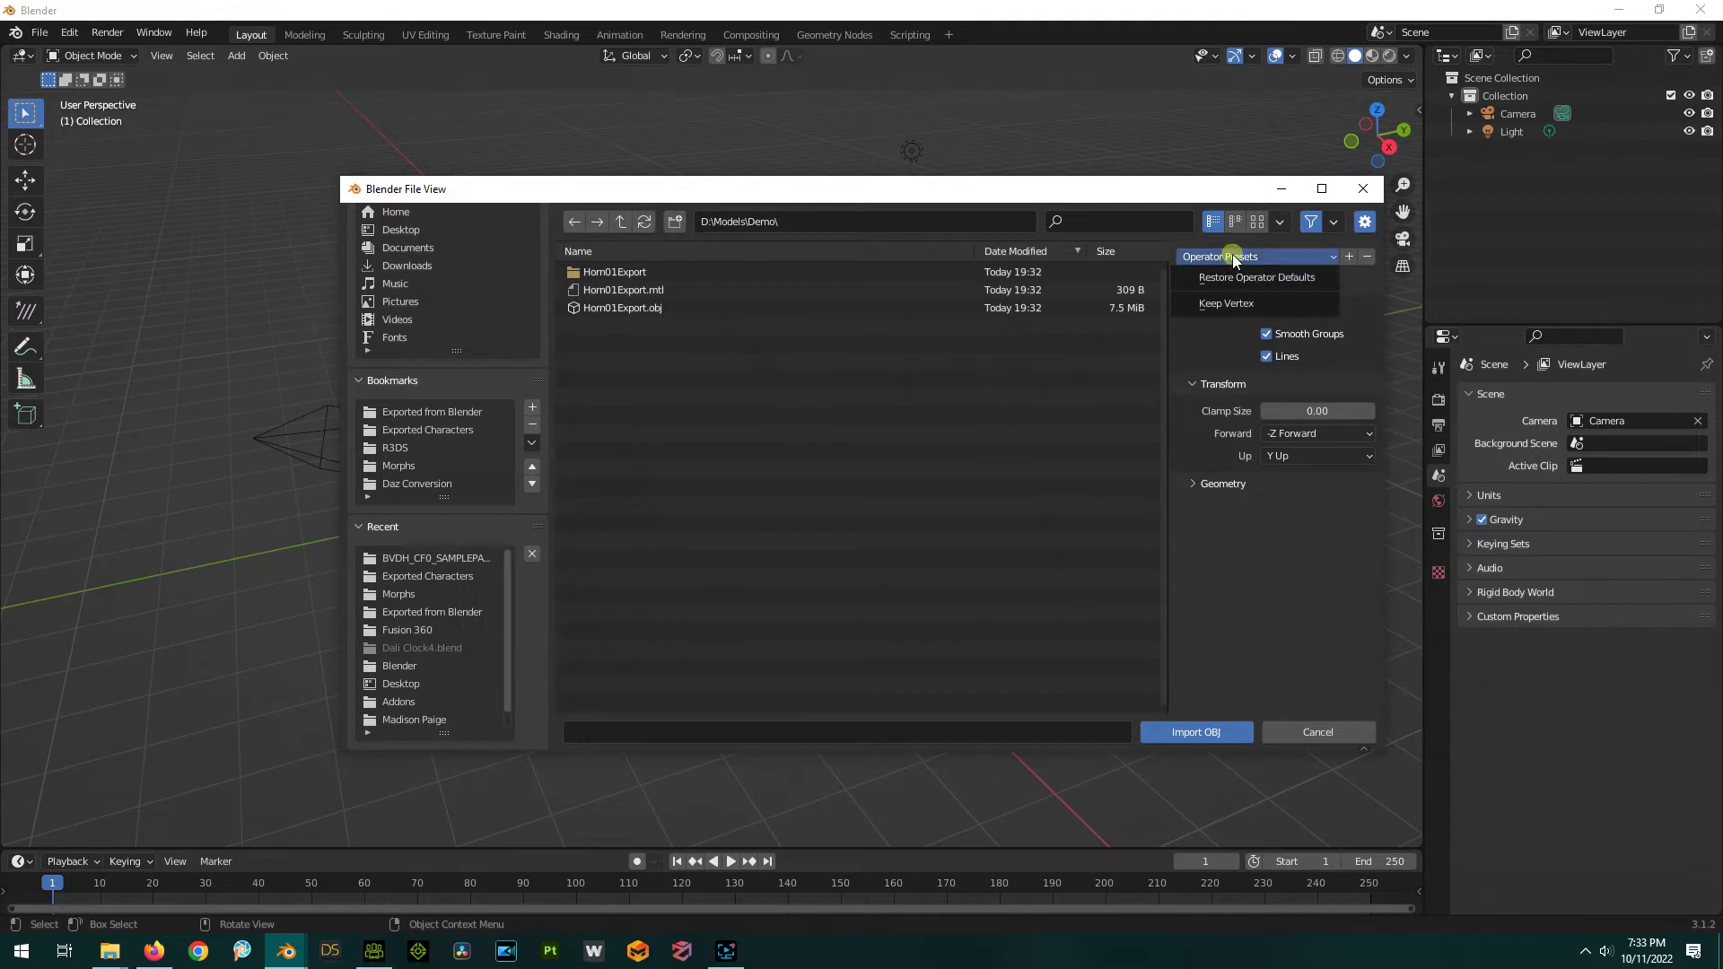
pyautogui.click(1246, 305)
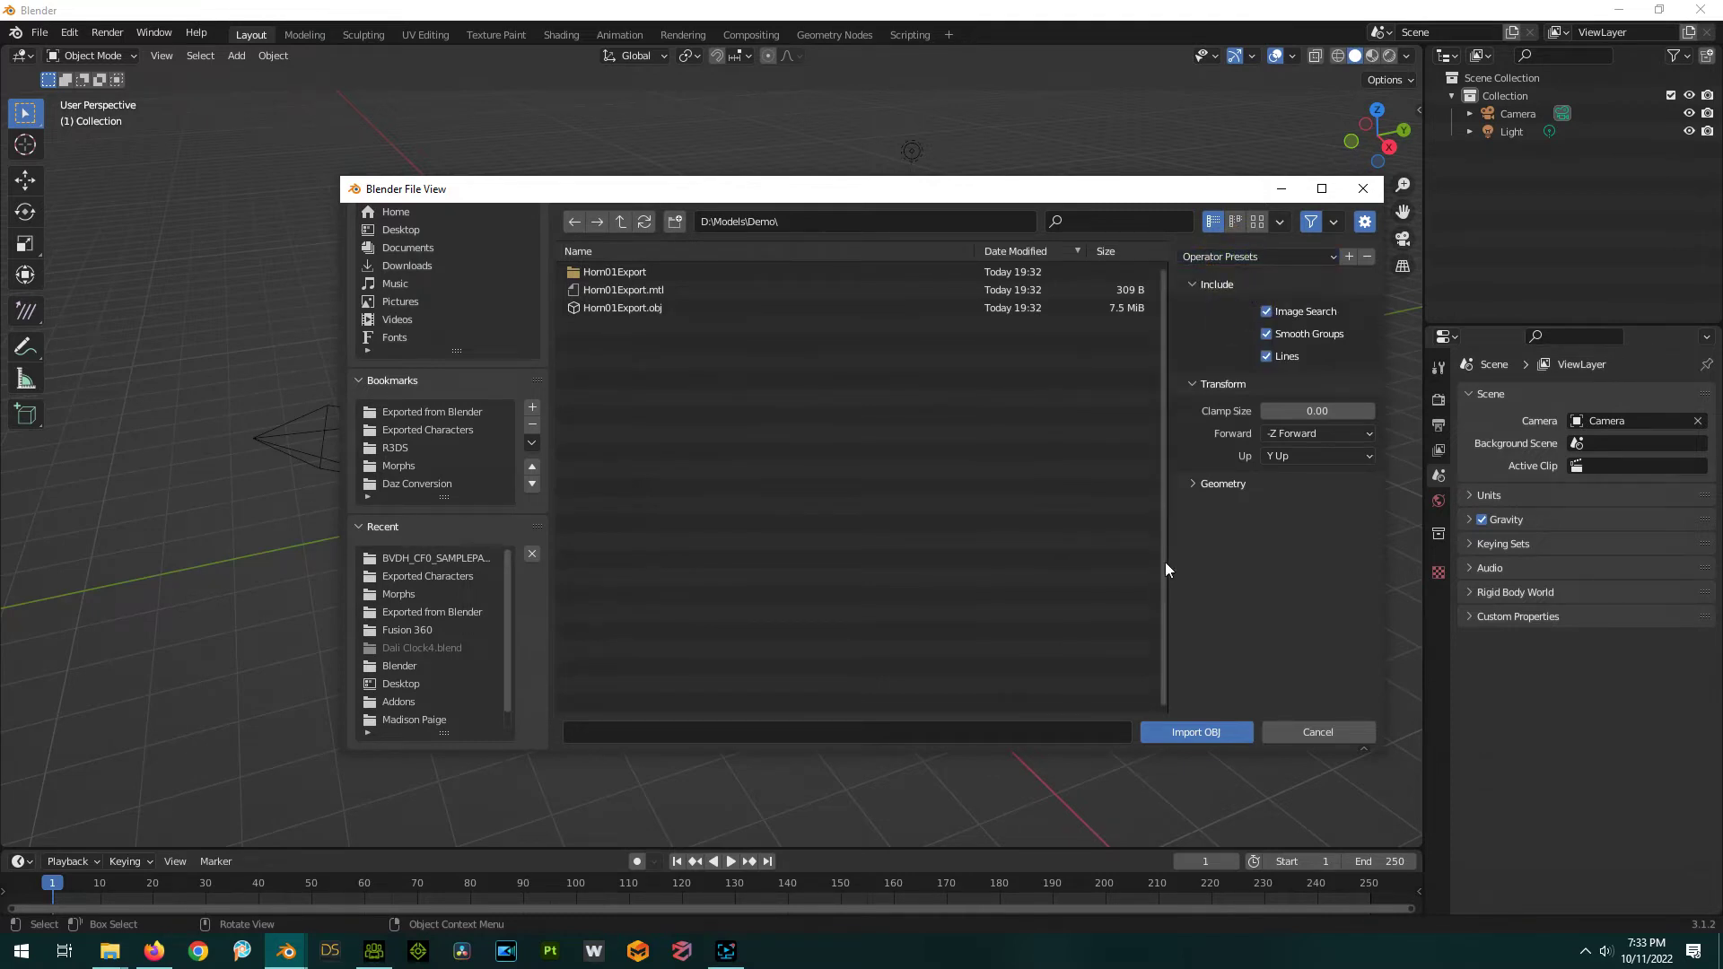
pyautogui.click(1192, 485)
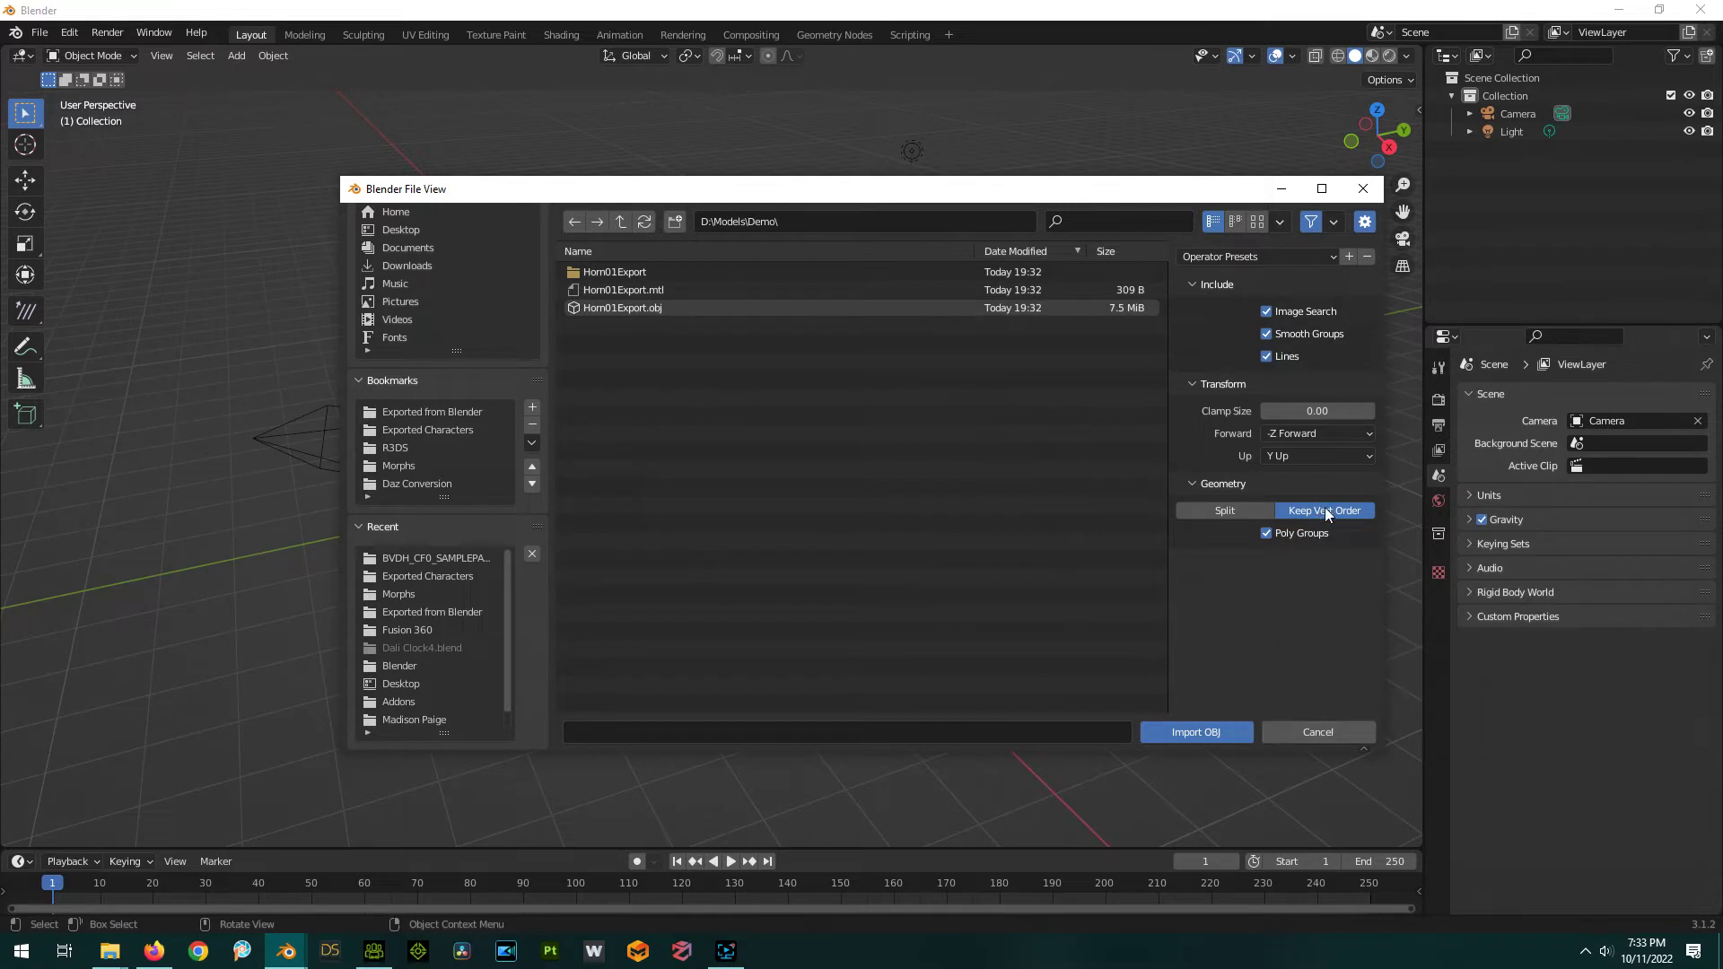
pyautogui.click(1213, 513)
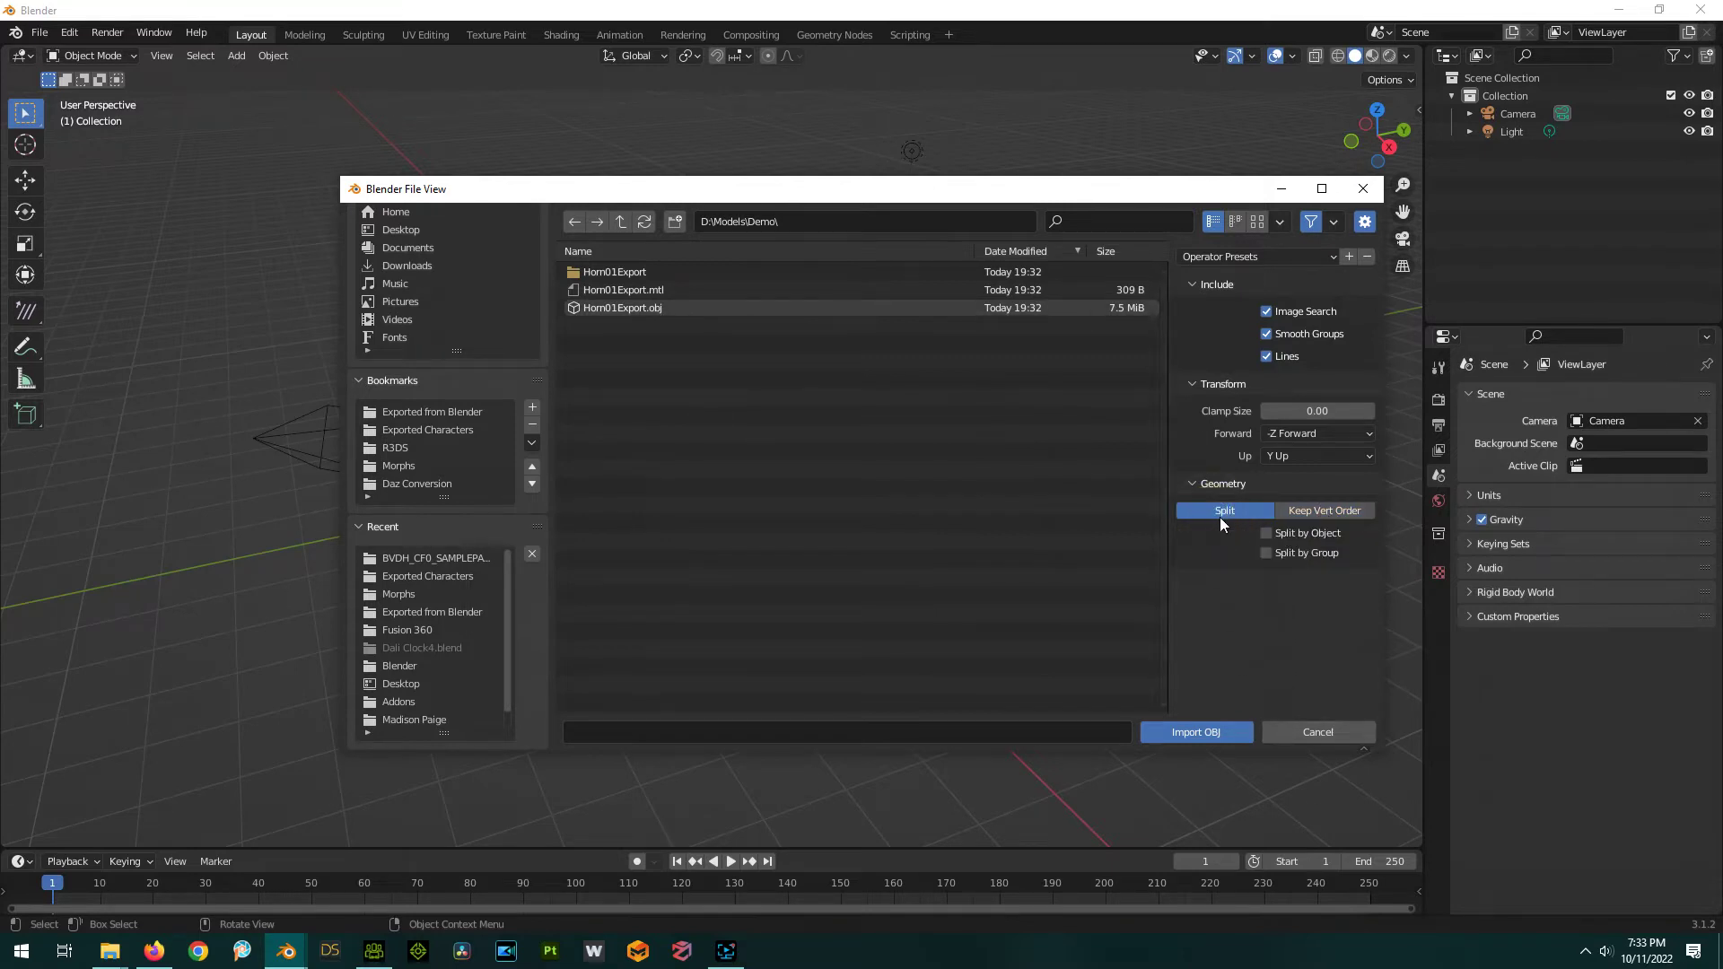
pyautogui.click(1326, 508)
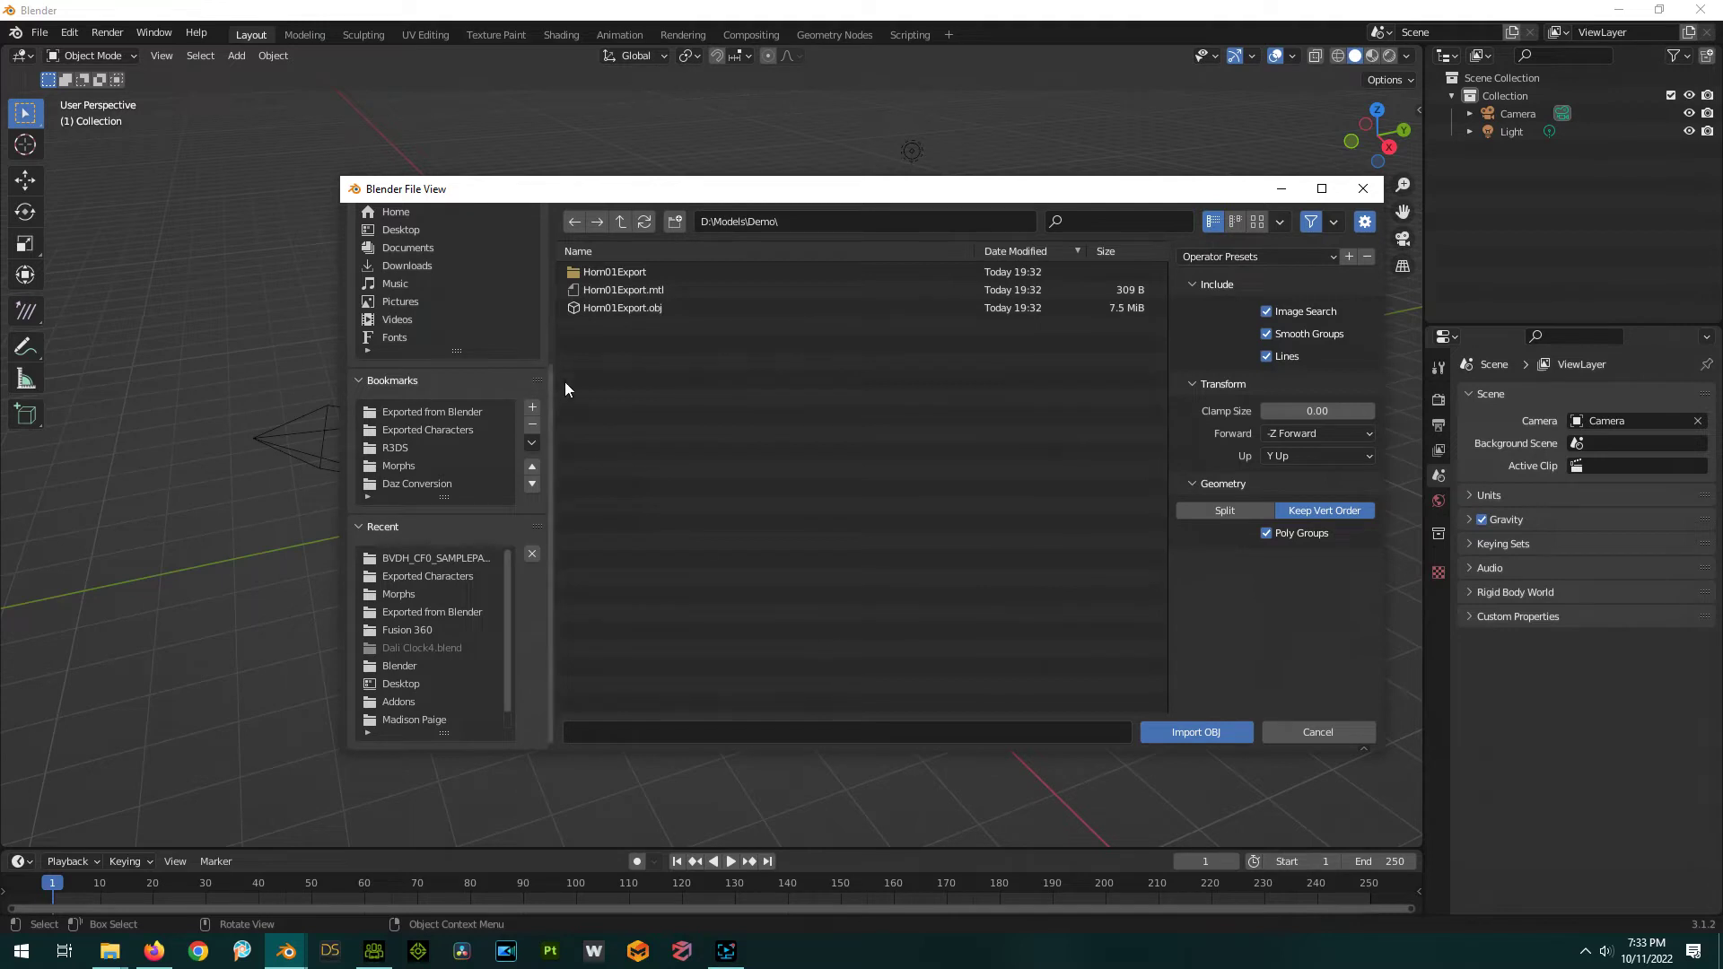
pyautogui.click(628, 306)
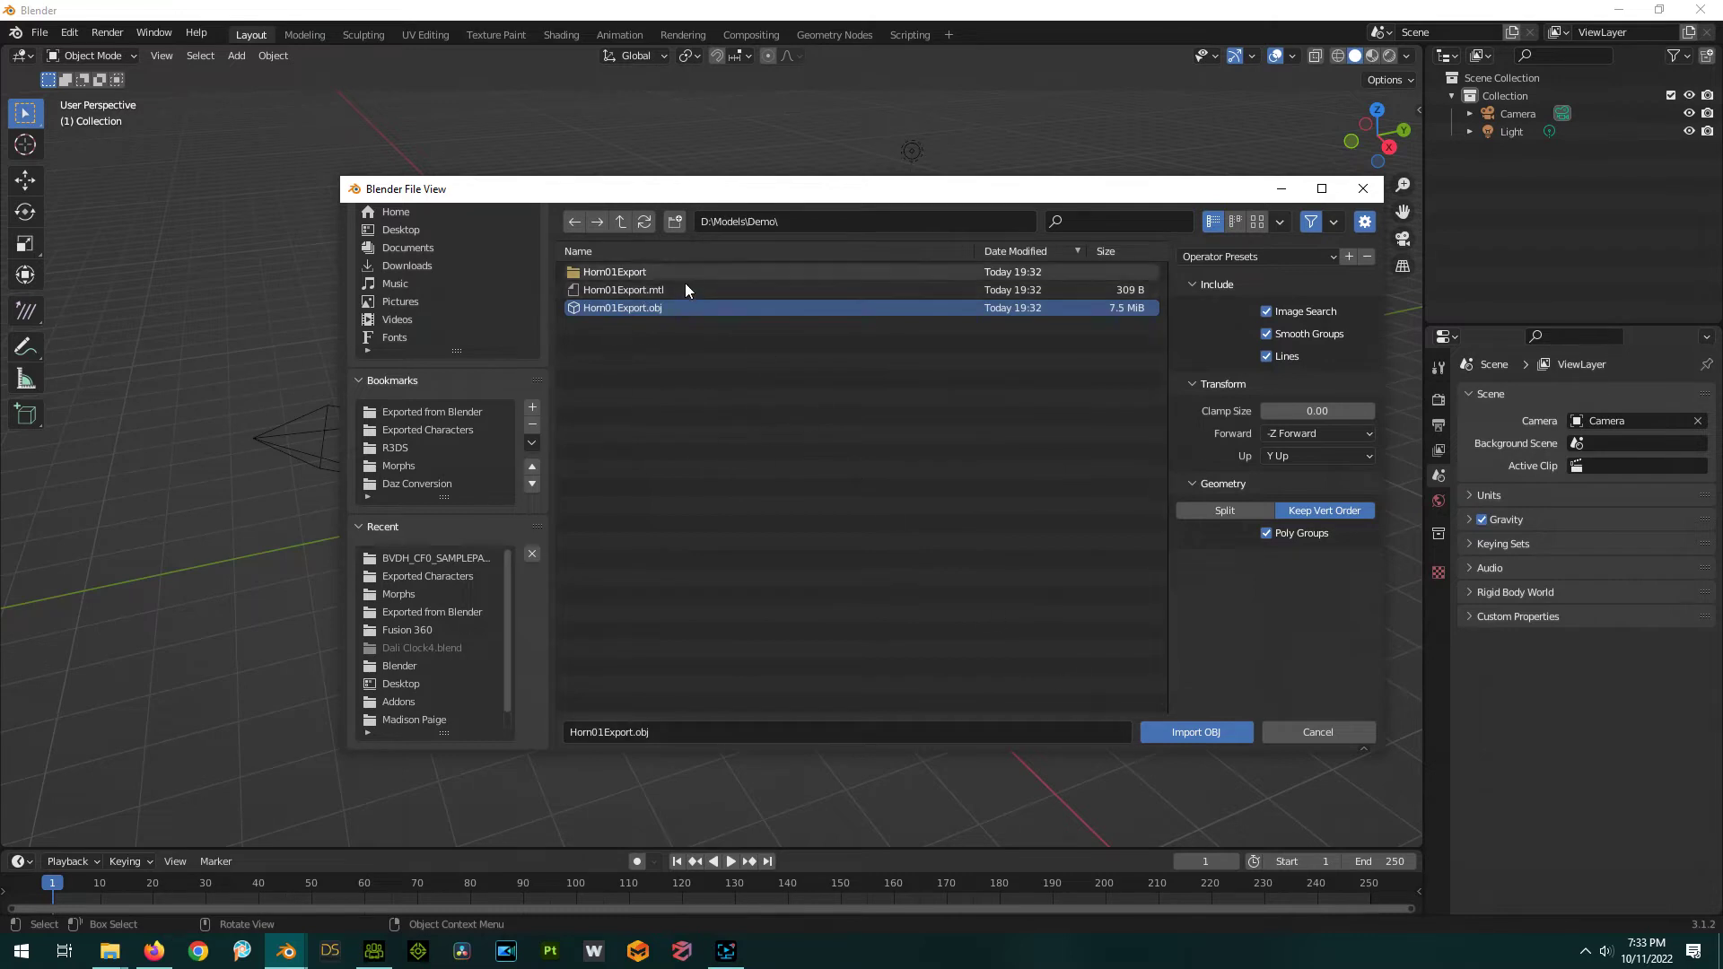
pyautogui.click(1187, 735)
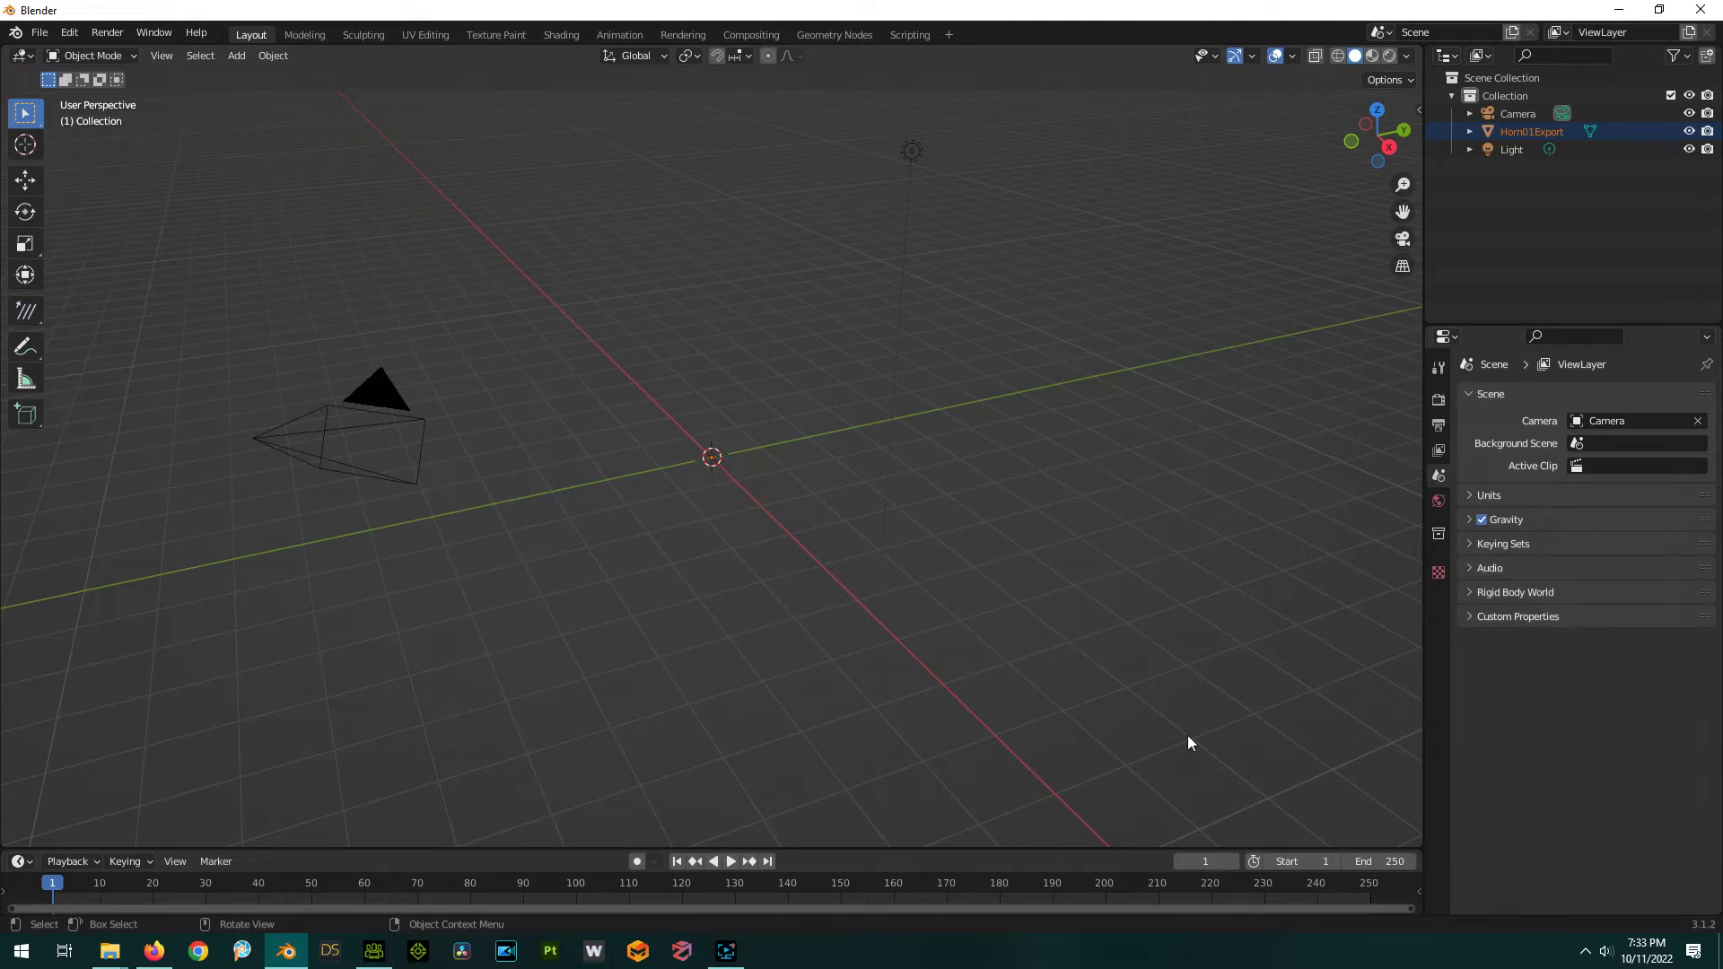
# Frame the imported horns in the front orthographic view and make them the active object.
pyautogui.scroll(3, 659, 483)
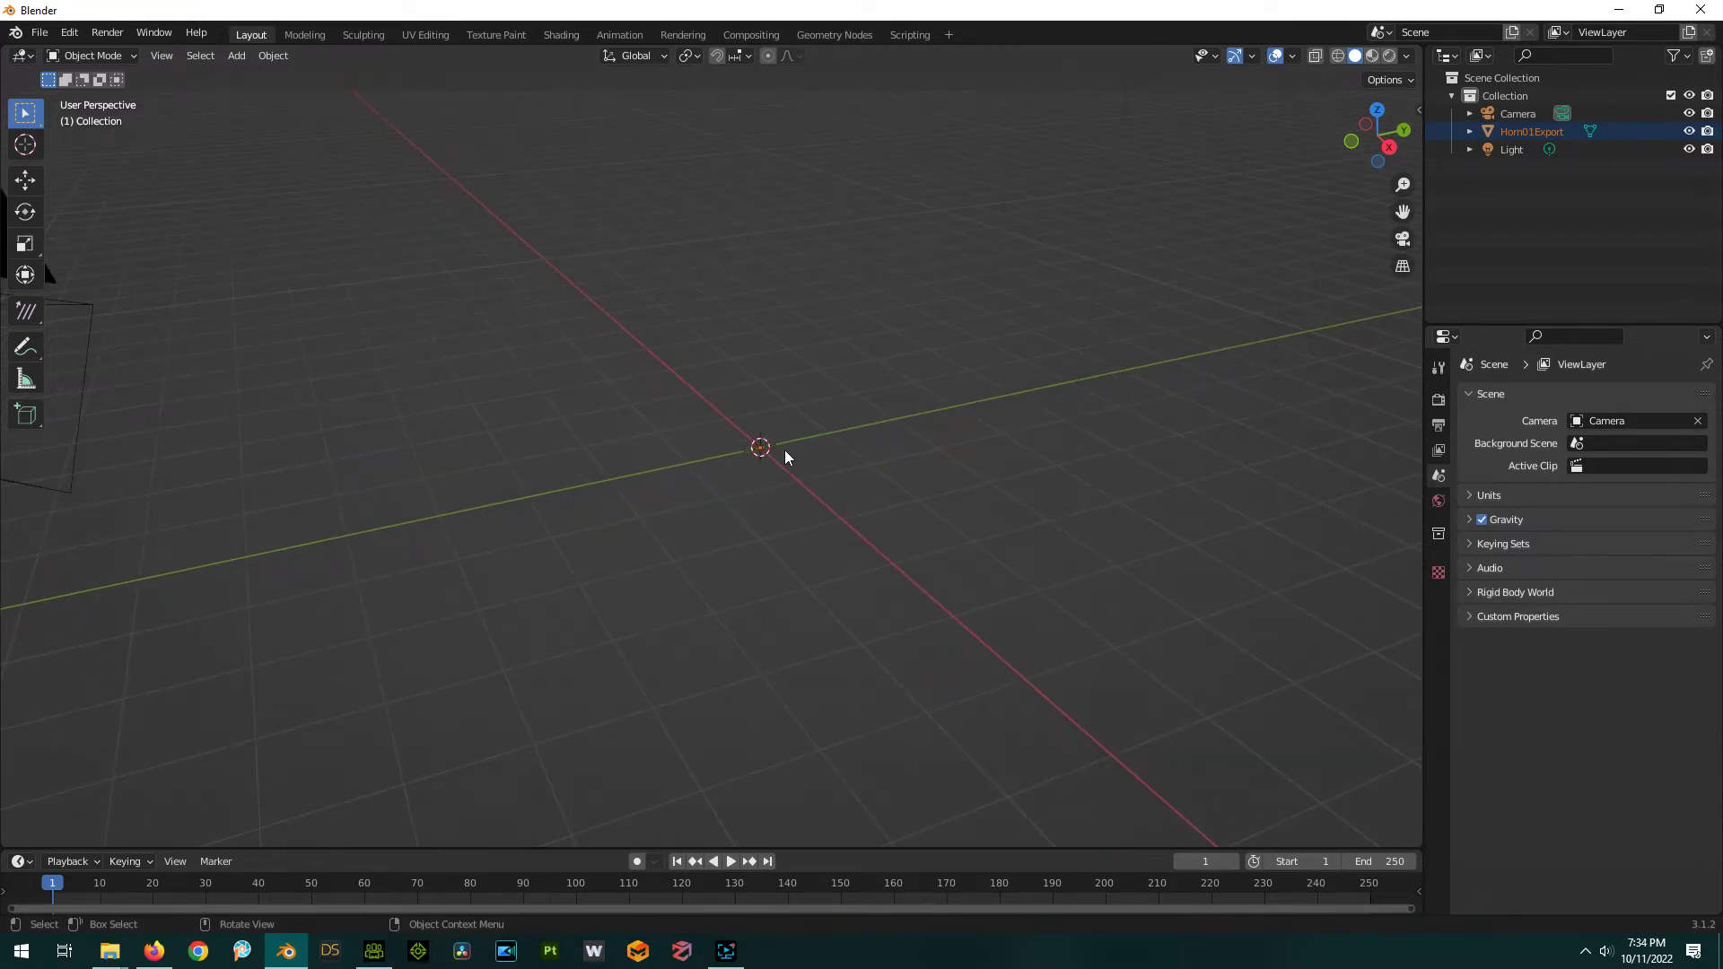
pyautogui.press('KP_Decimal')
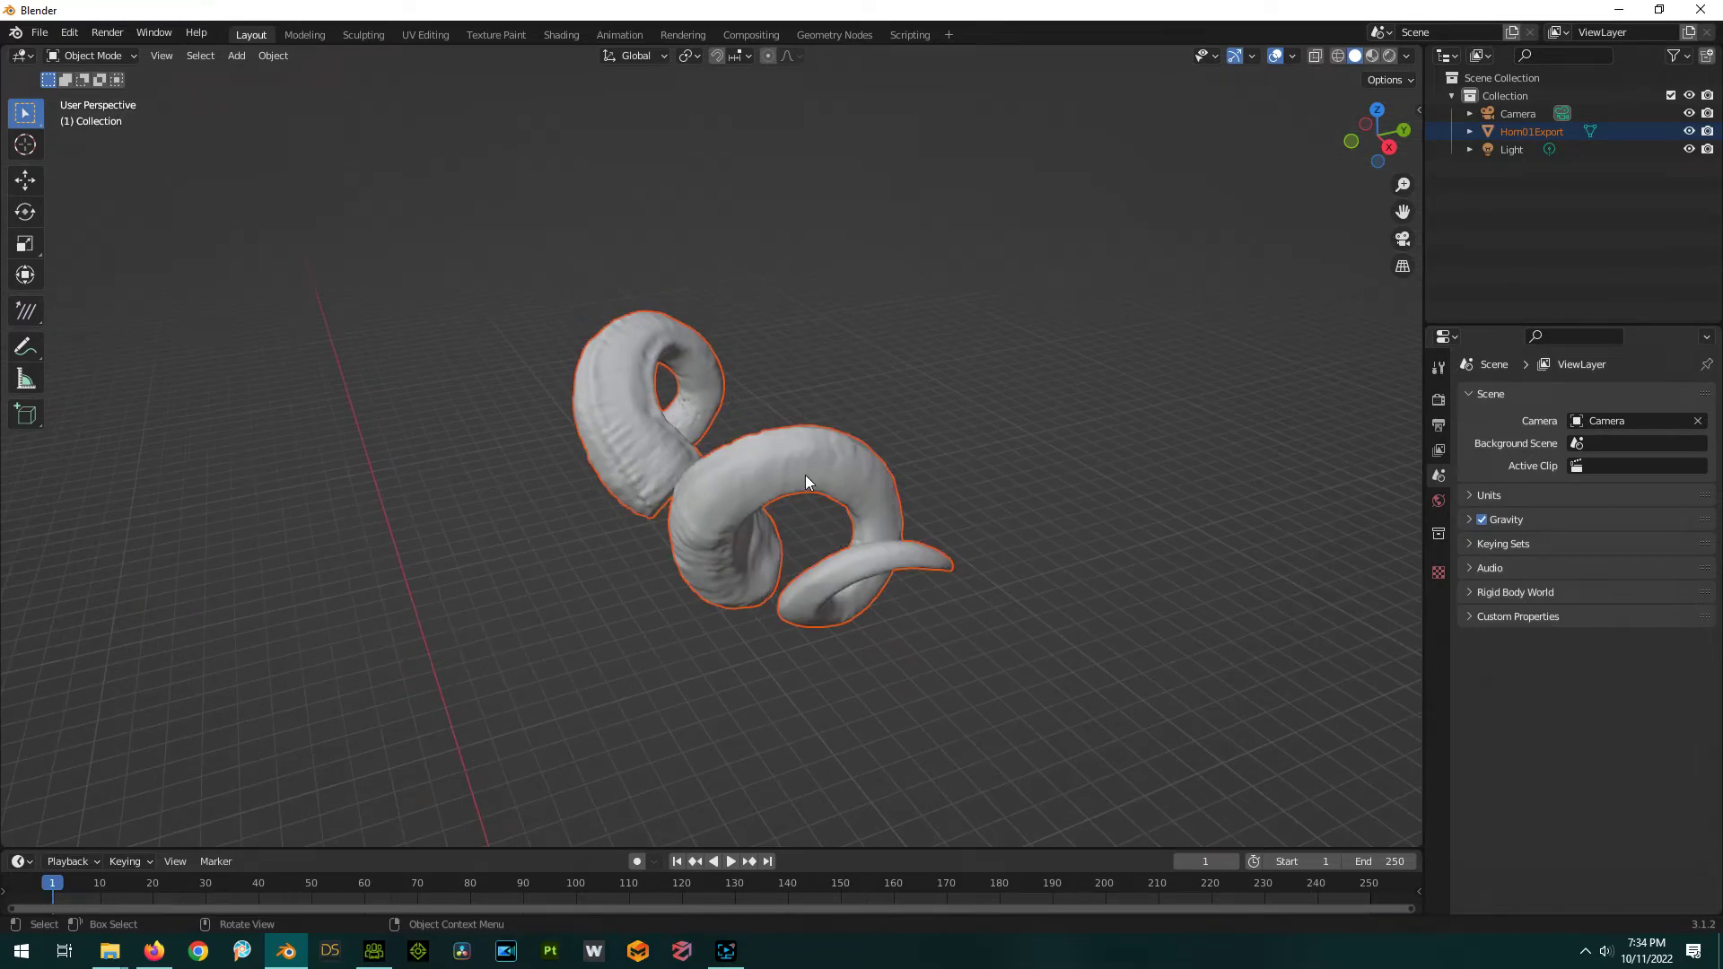
pyautogui.press('KP_1')
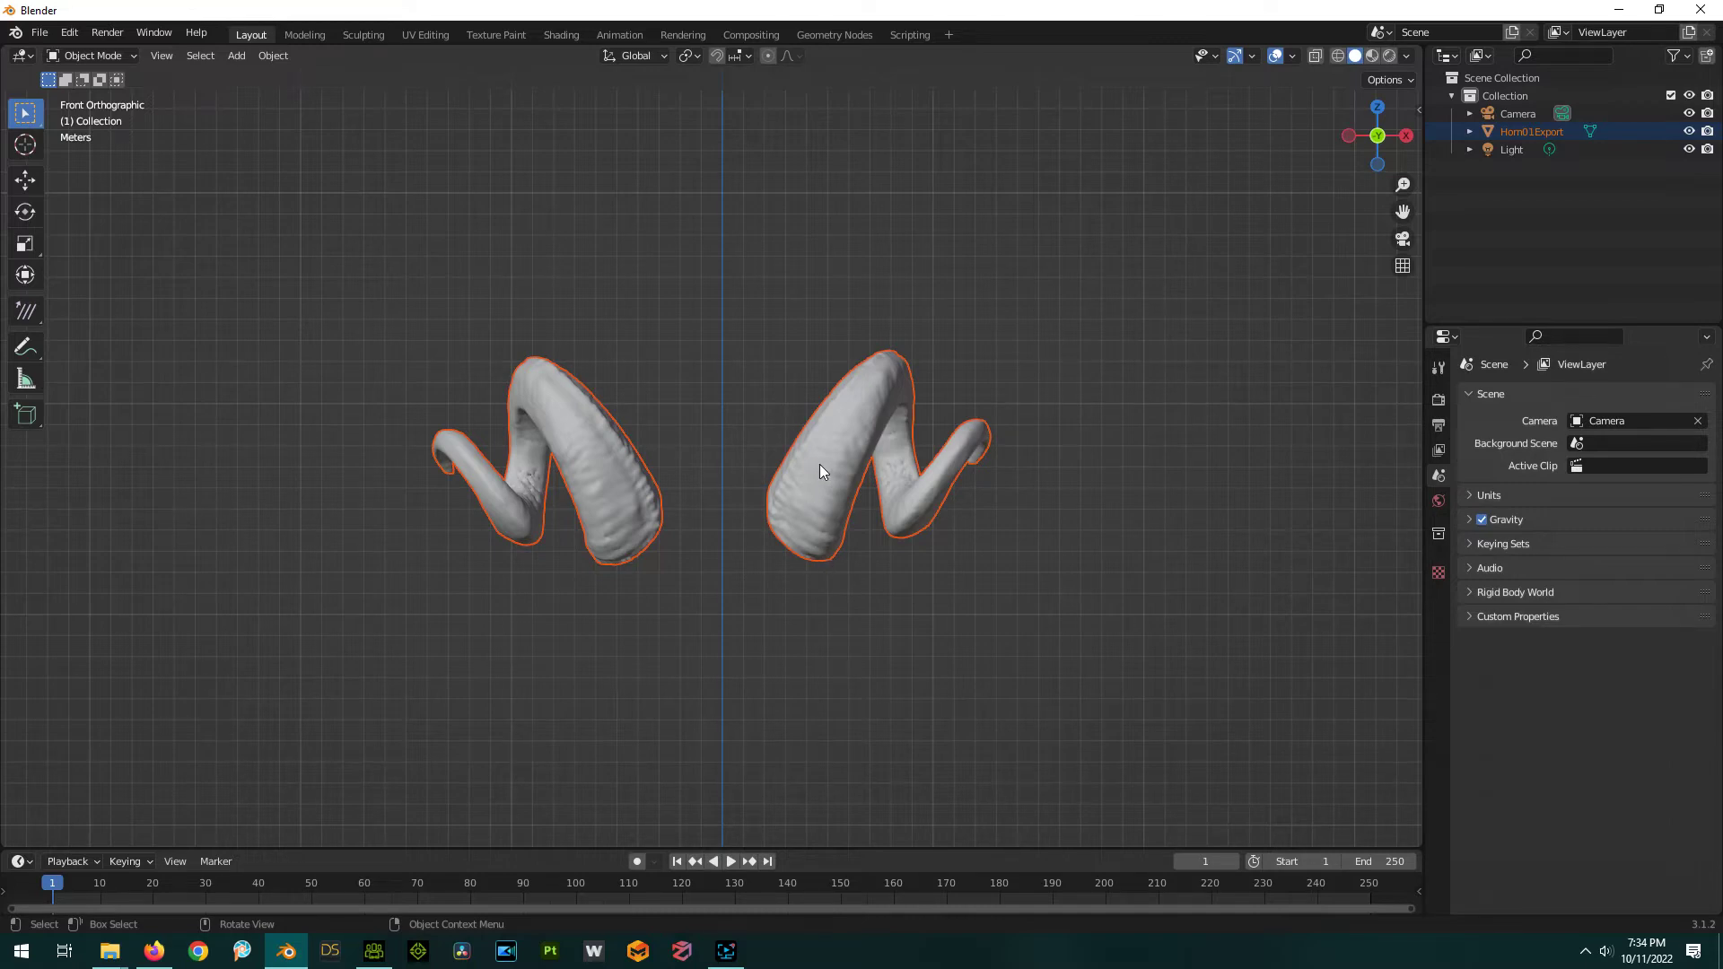
pyautogui.click(820, 467)
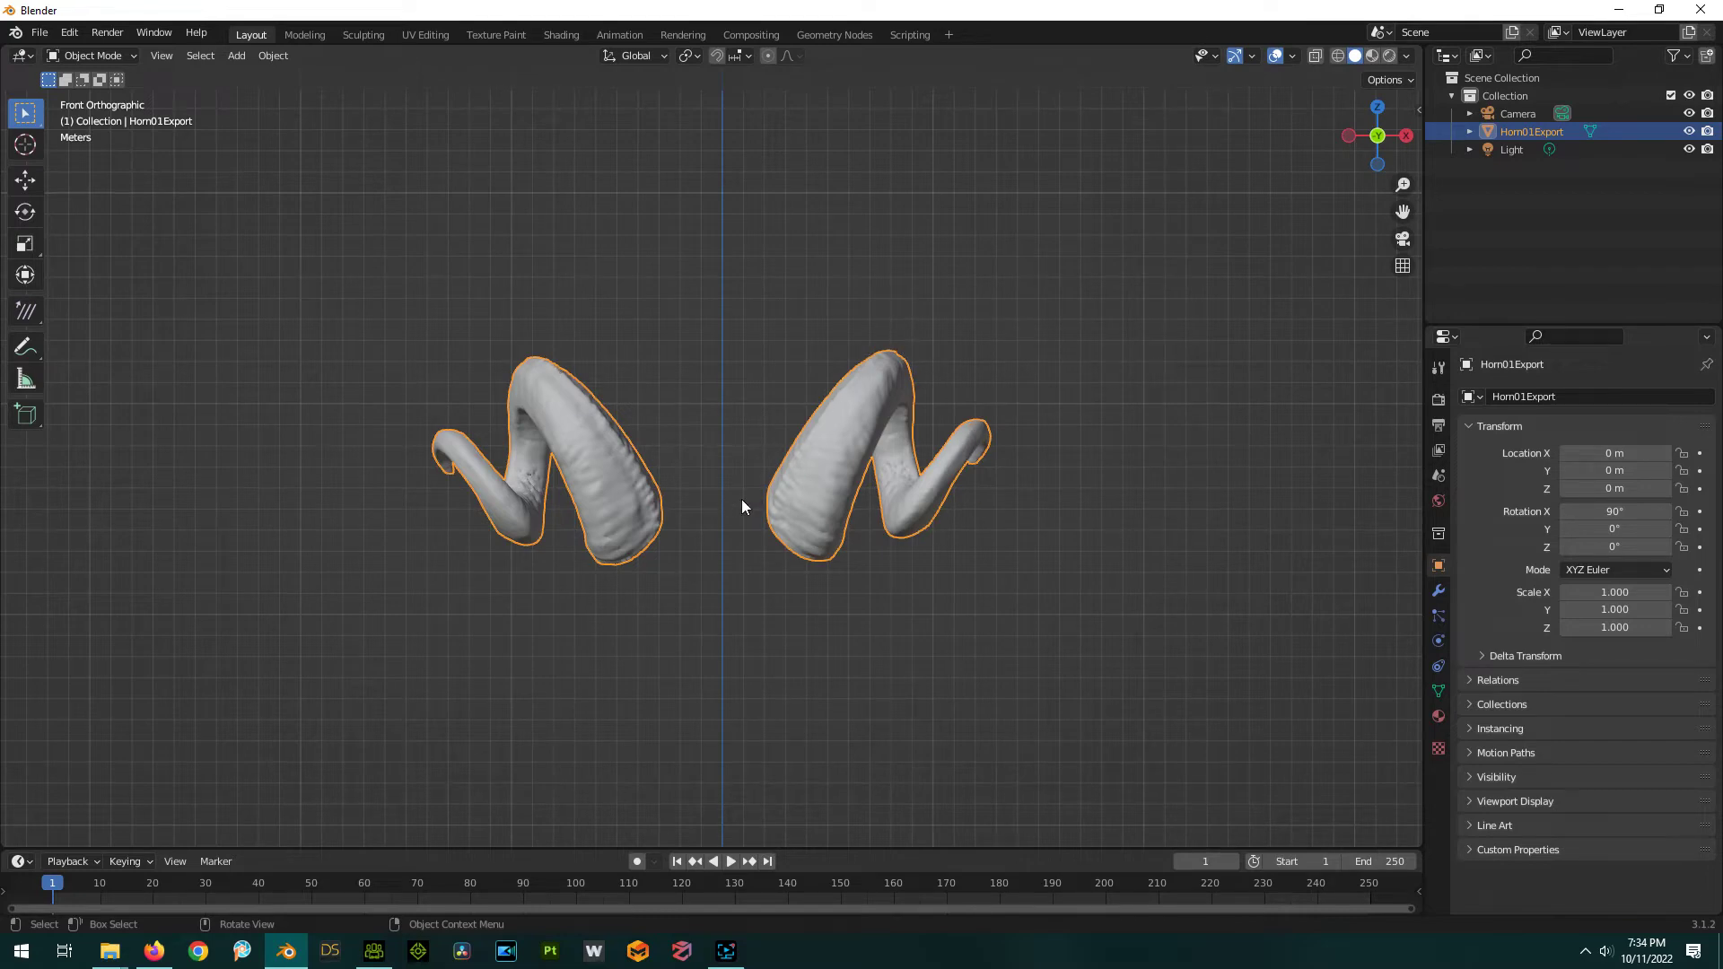
pyautogui.scroll(2, 741, 499)
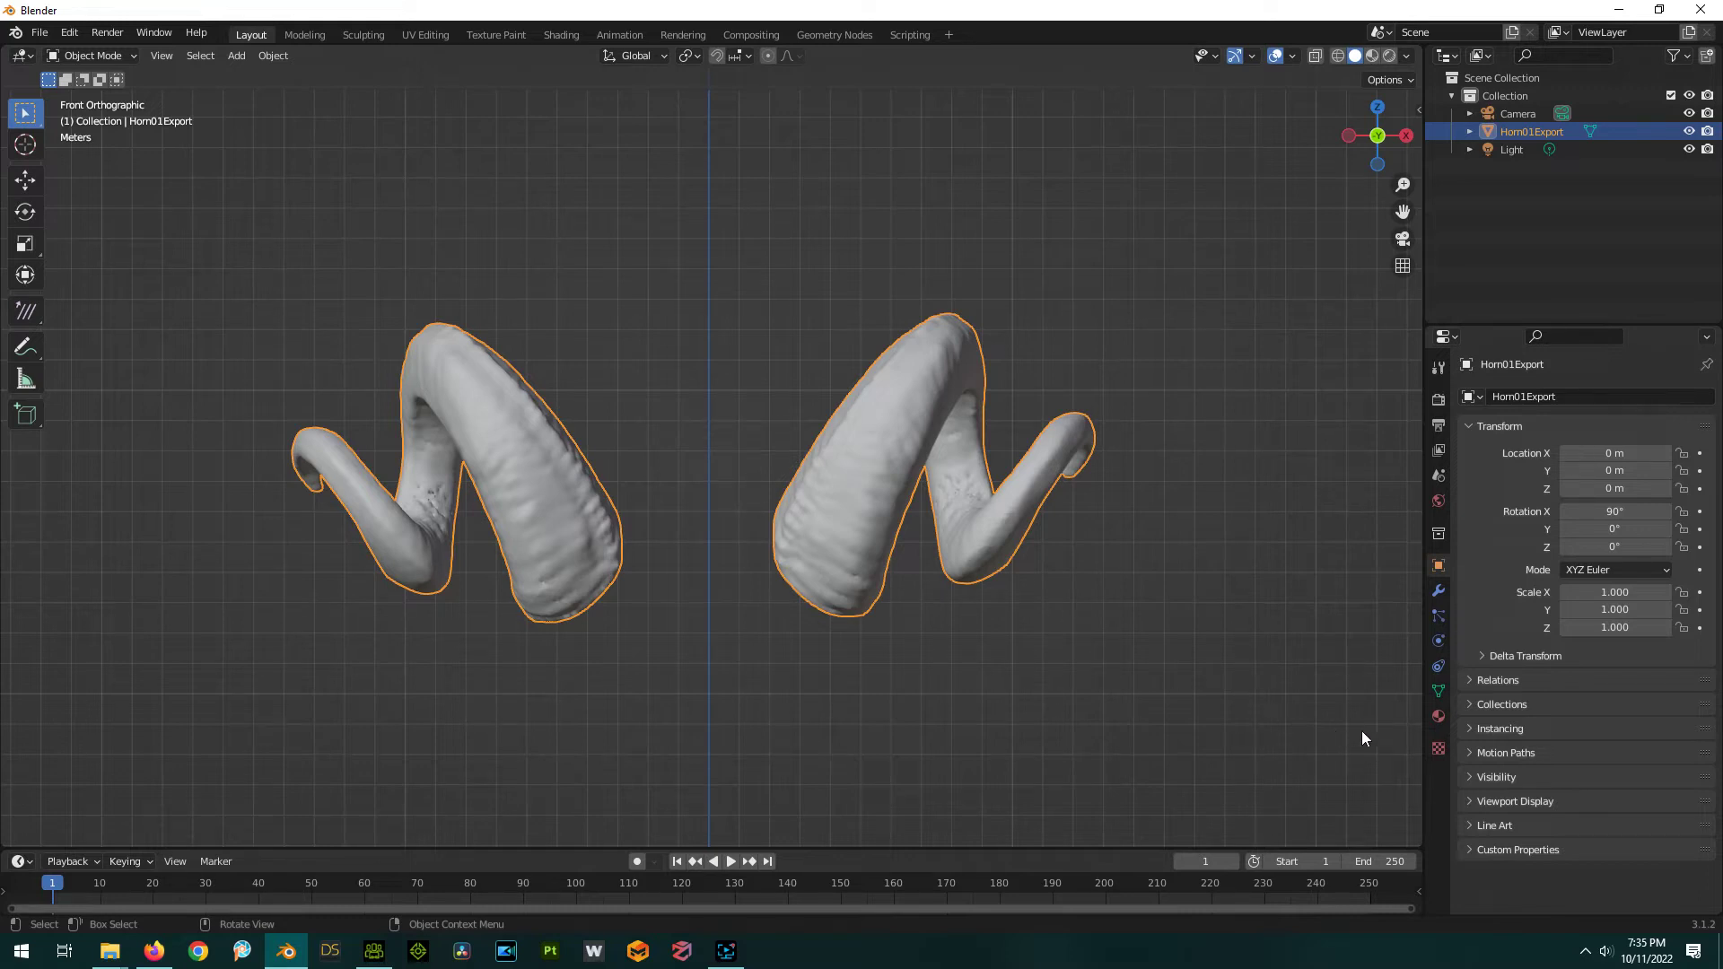
# Add a Basis shape key and a second shape key to the horn mesh.
pyautogui.click(1439, 694)
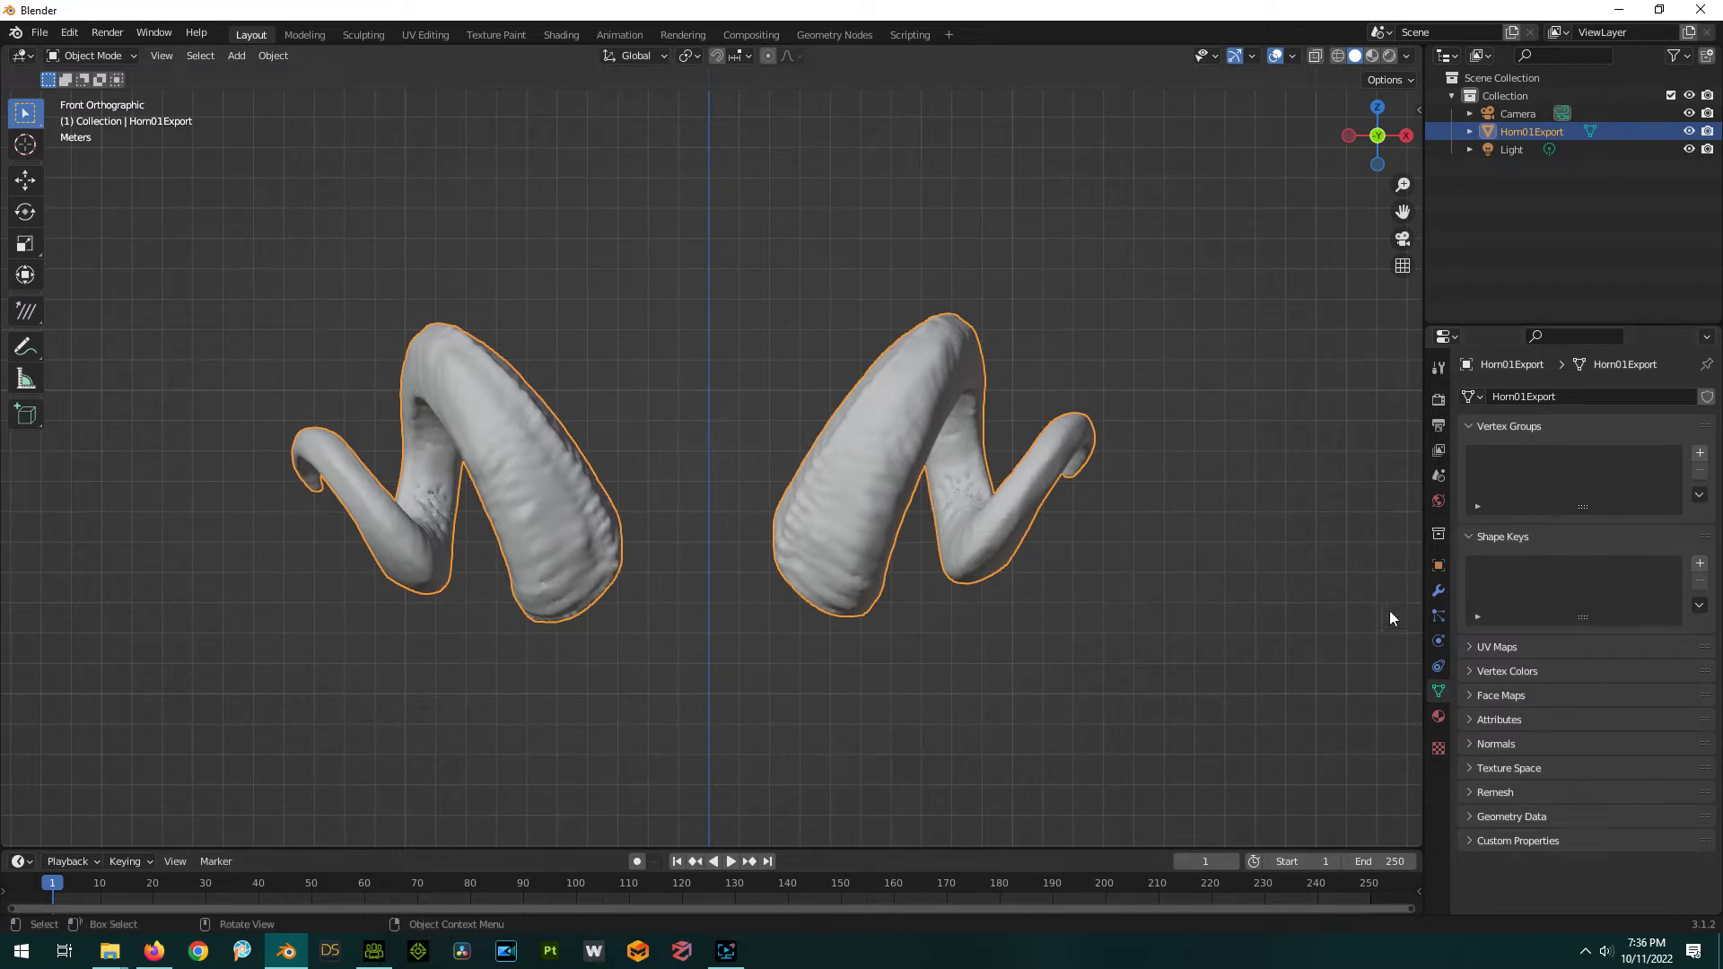
pyautogui.click(1700, 563)
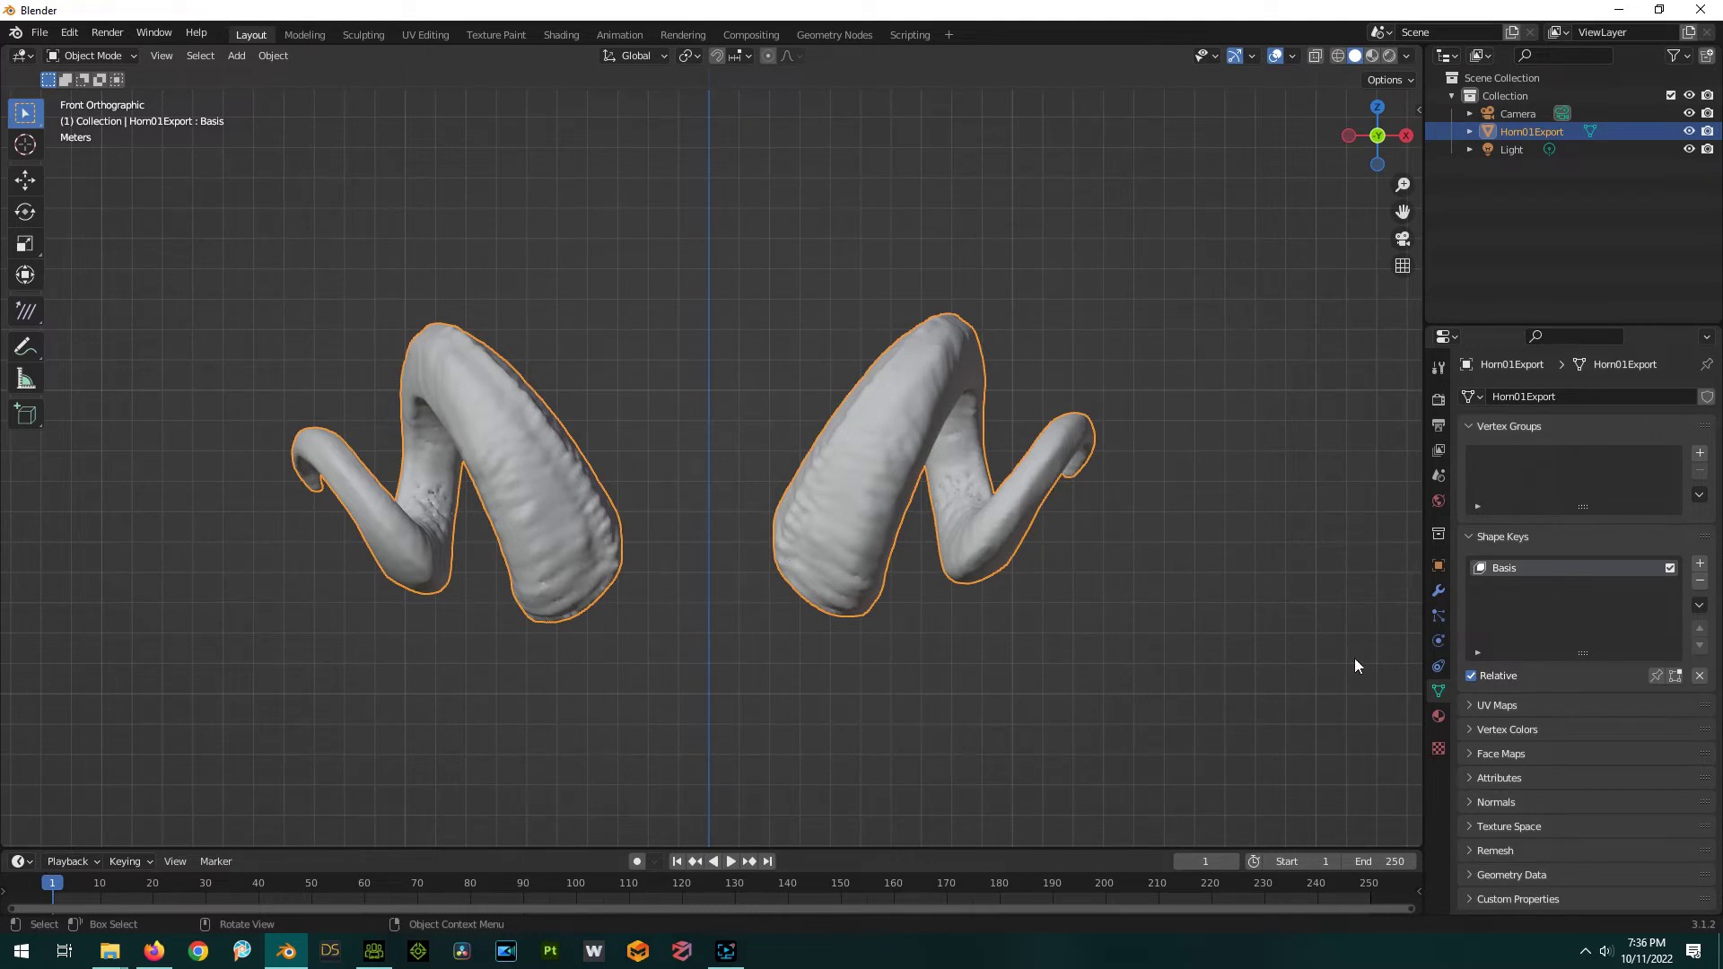
pyautogui.click(1700, 565)
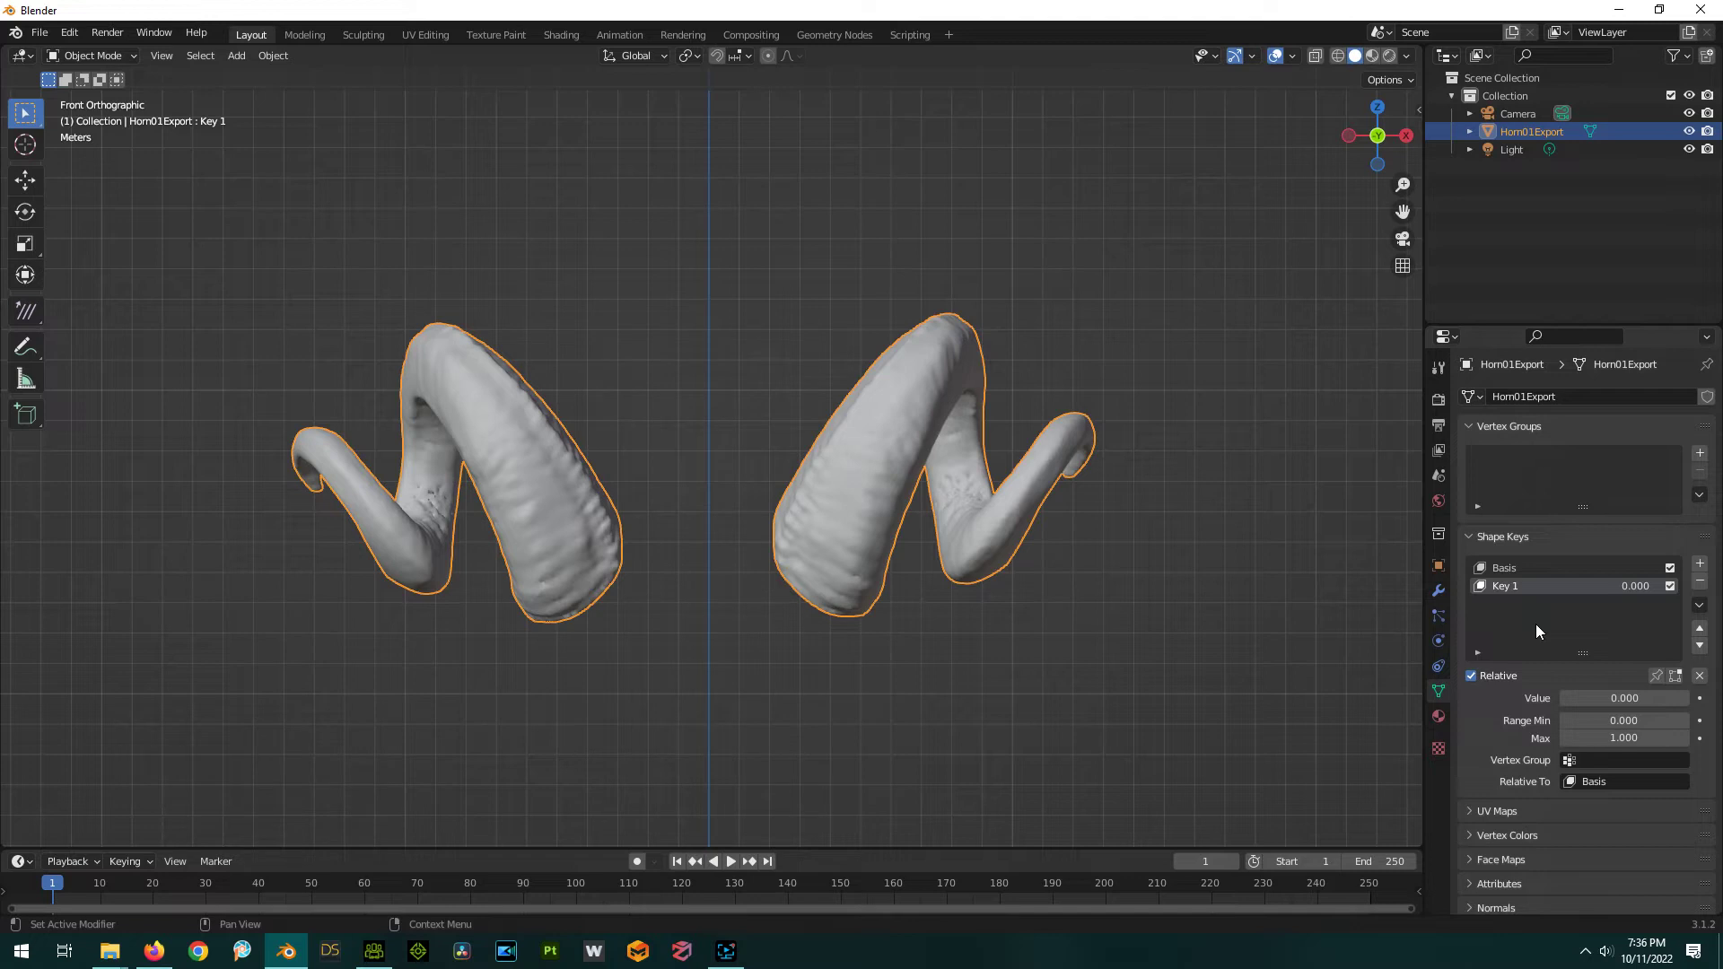
# Rename the second shape key to HornStretch and keep it as the active key.
pyautogui.doubleClick(1506, 587)
pyautogui.press('BackSpace')
pyautogui.write('HornStretch')
pyautogui.press('Return')
pyautogui.click(1521, 567)
pyautogui.click(1527, 586)
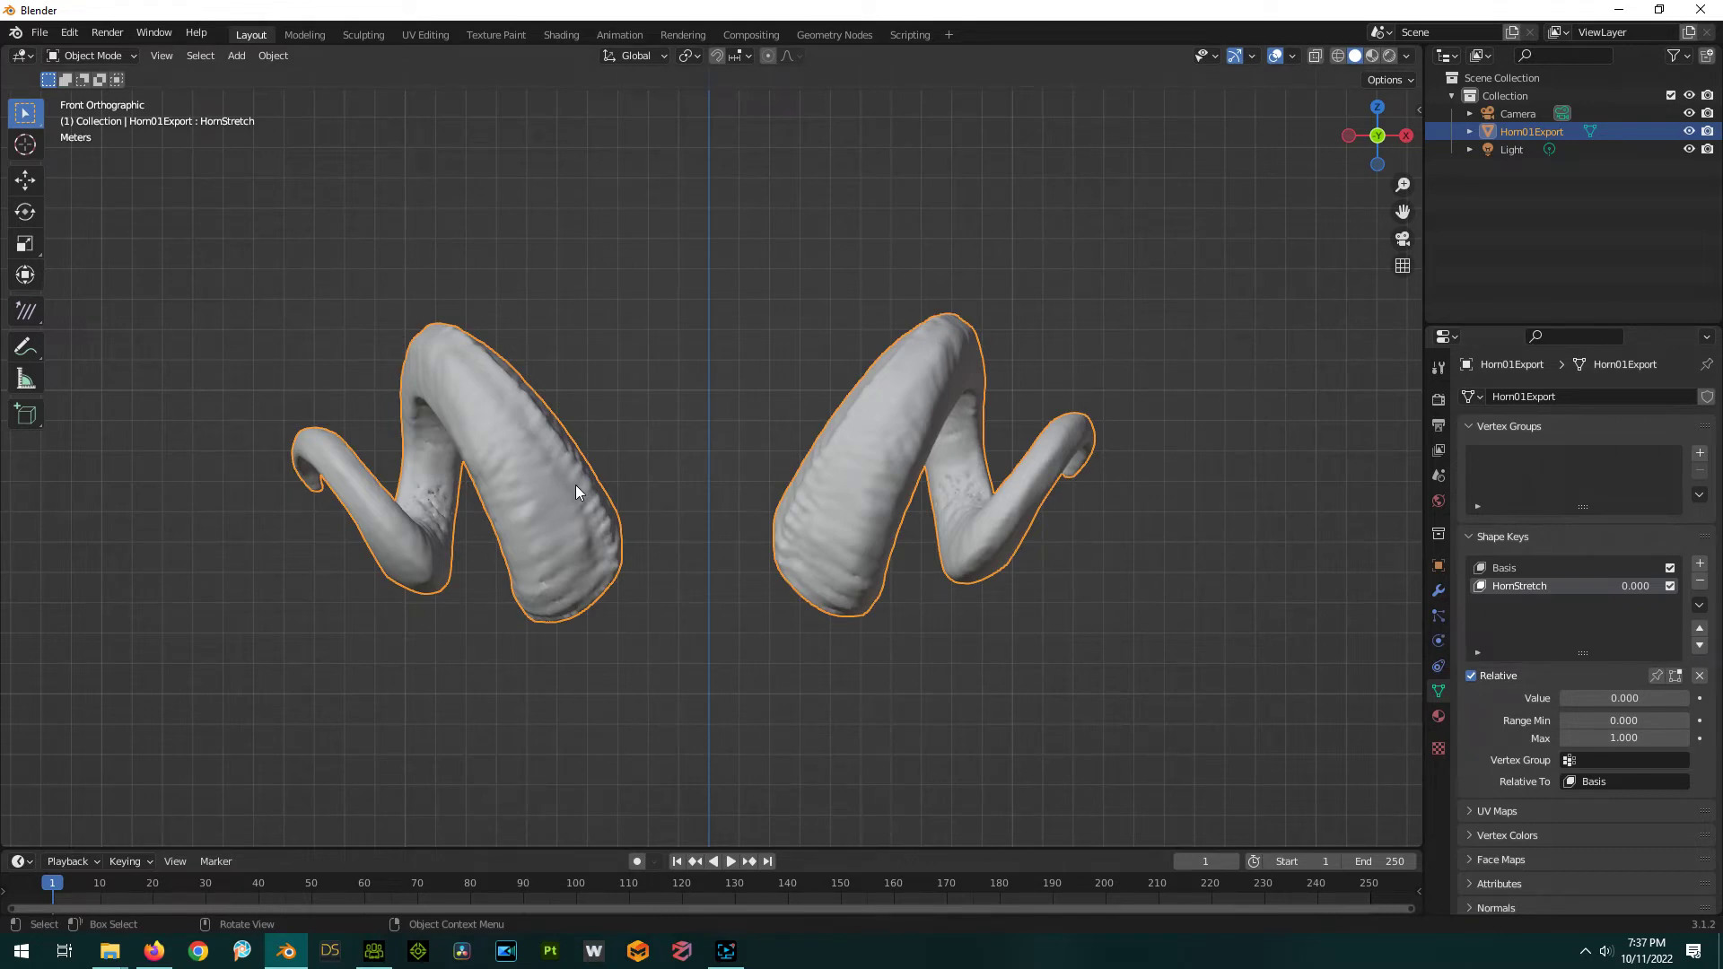
# Enter Edit Mode on the horns, enable proportional editing and select the vertices at the tip of the horn on the positive X side.
pyautogui.press('Tab')
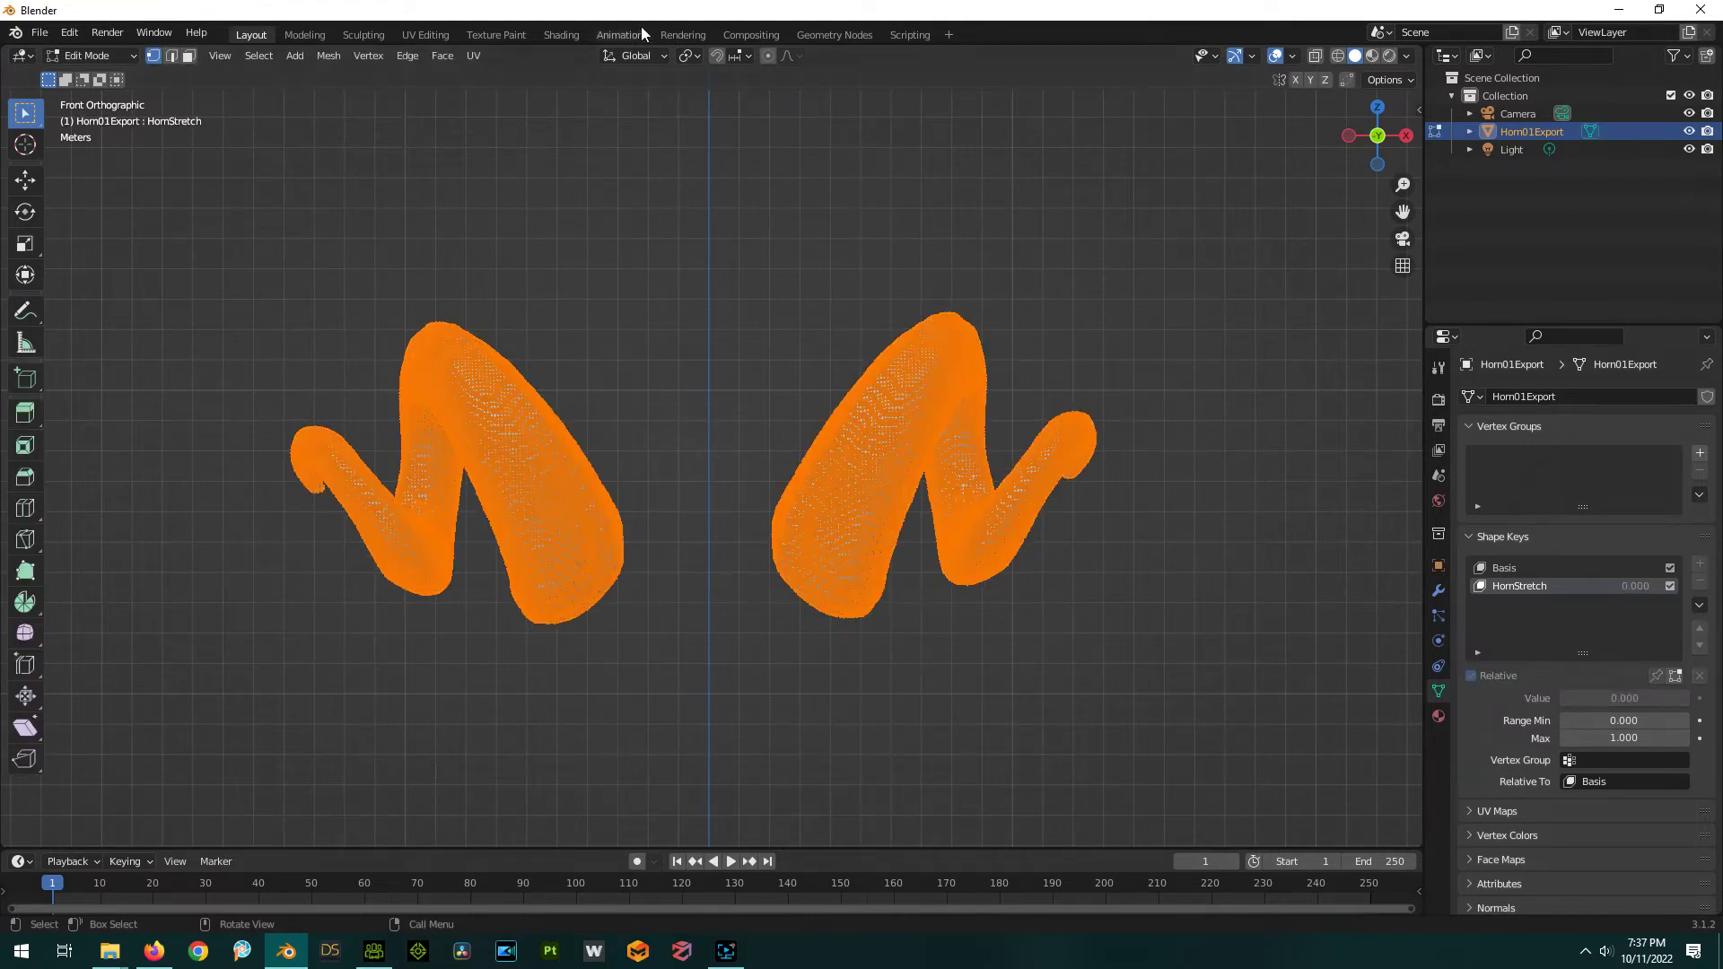
pyautogui.click(767, 56)
pyautogui.moveTo(1030, 367); pyautogui.dragTo(1123, 493)
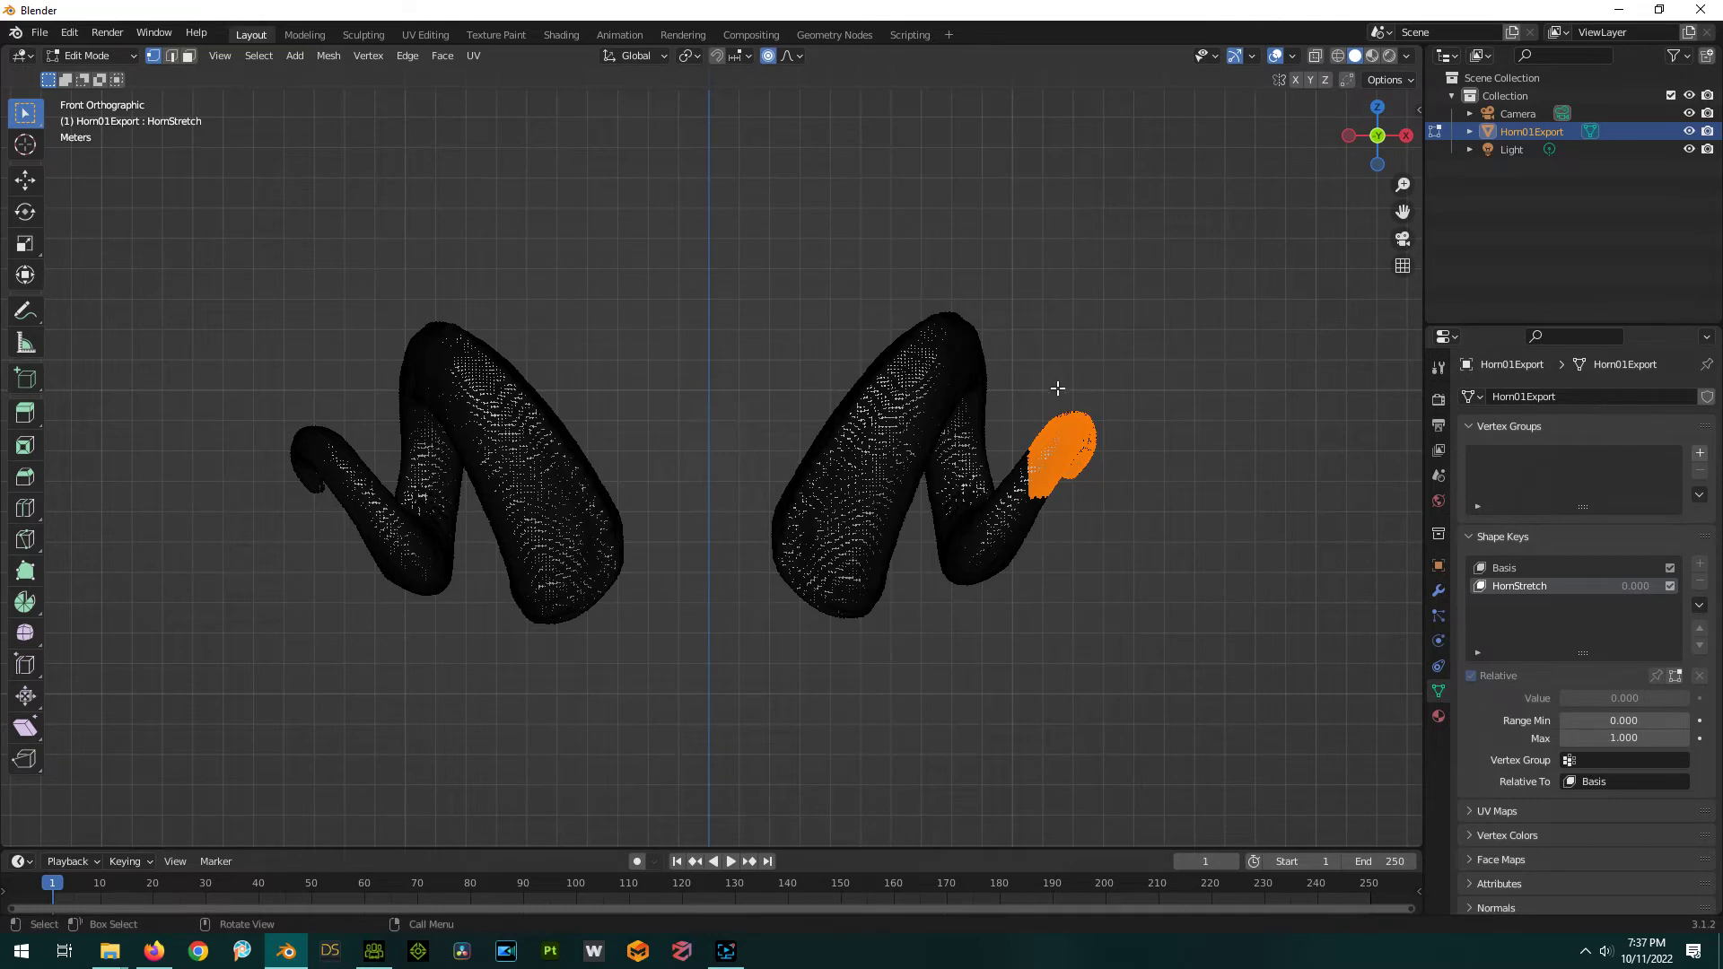
pyautogui.moveTo(1054, 385); pyautogui.dragTo(1125, 498)
# Stretch the selected horn tip outward and upward along its direction, using a smooth proportional size of about 2.85 m.
pyautogui.press('g')
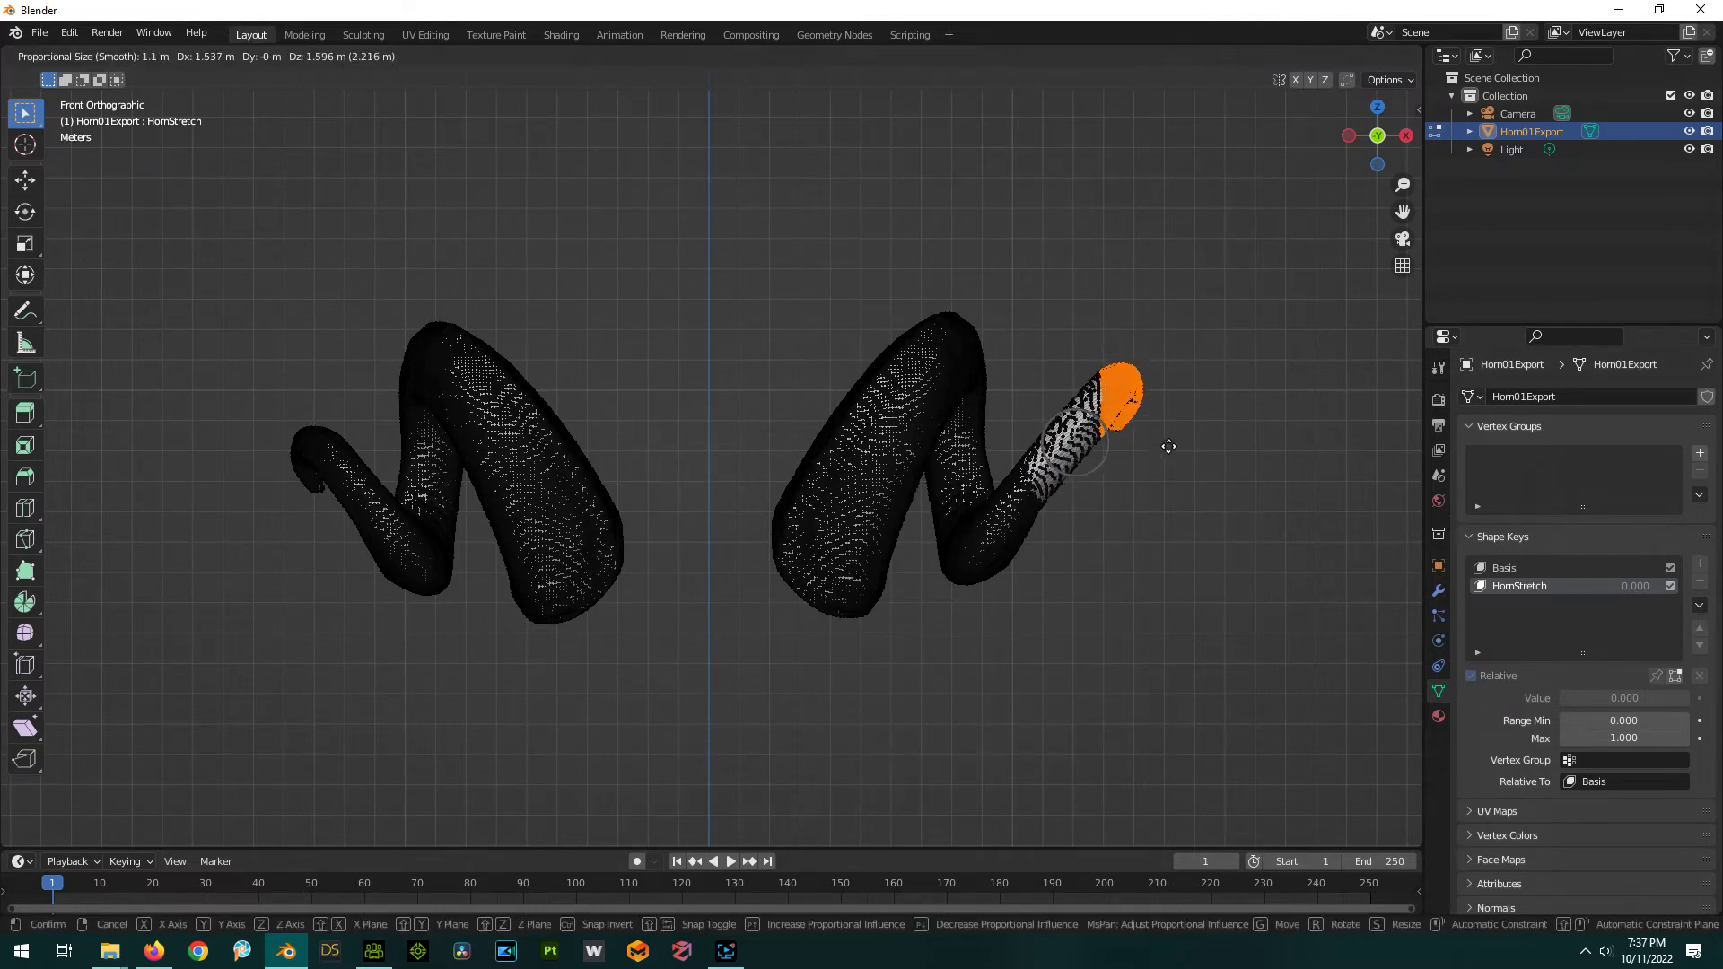
pyautogui.scroll(-15, 1166, 443)
pyautogui.scroll(2, 1237, 415)
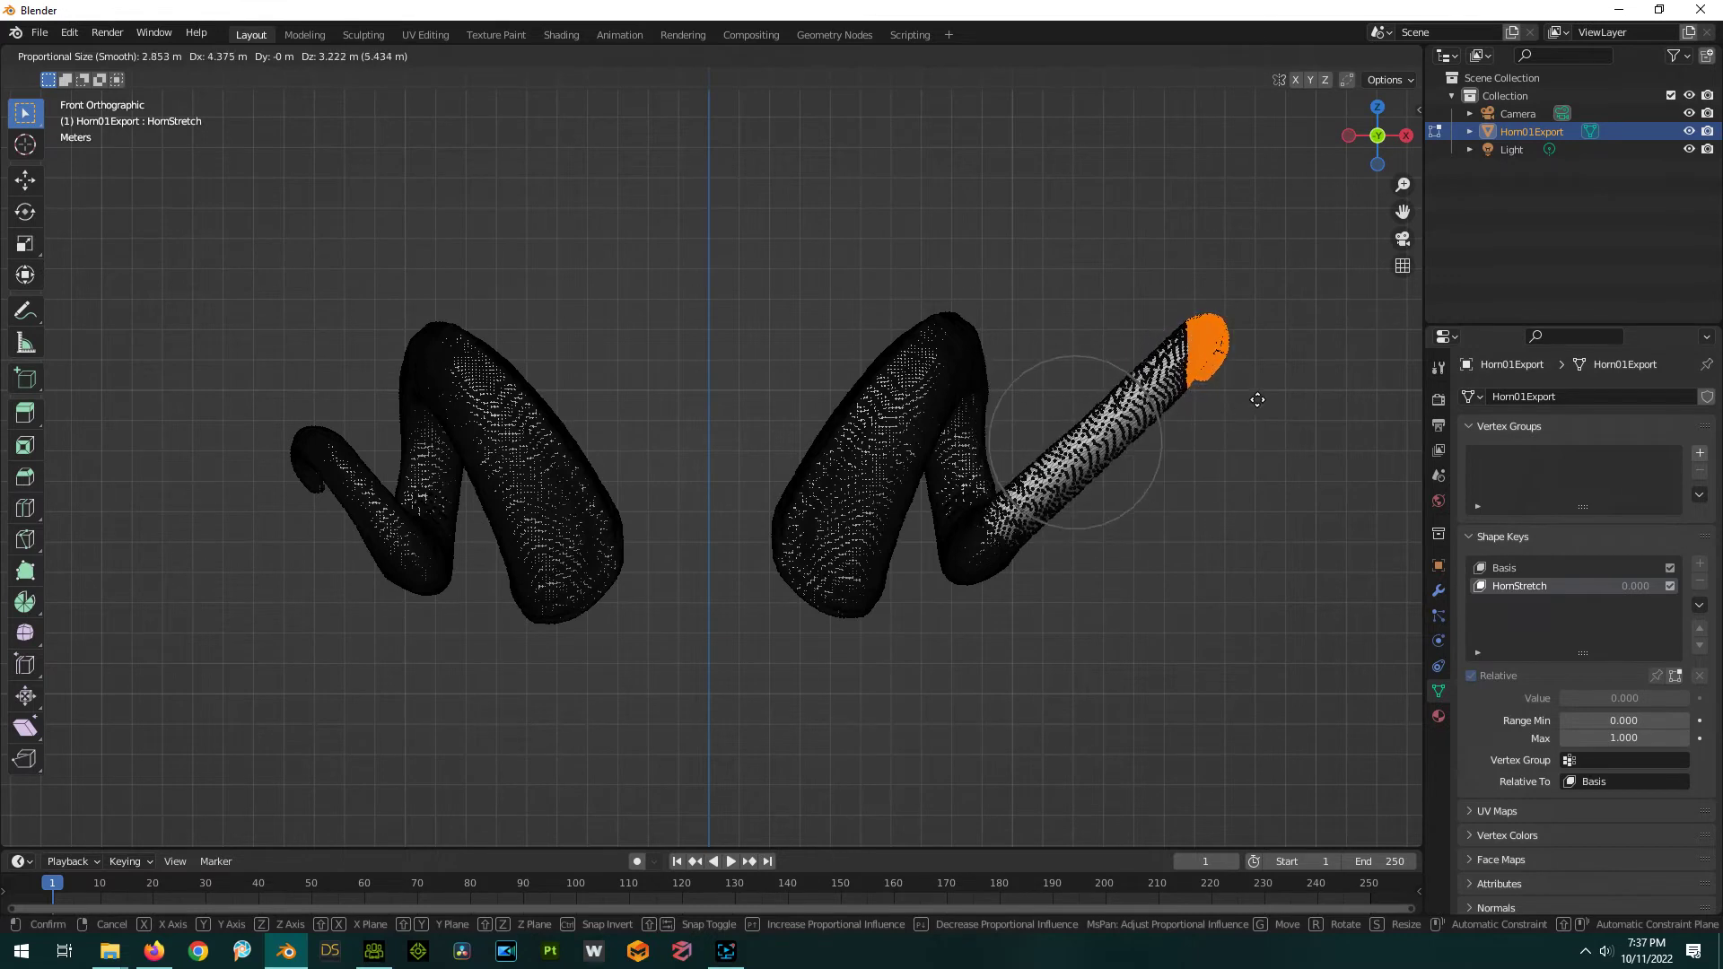
pyautogui.click(1320, 367)
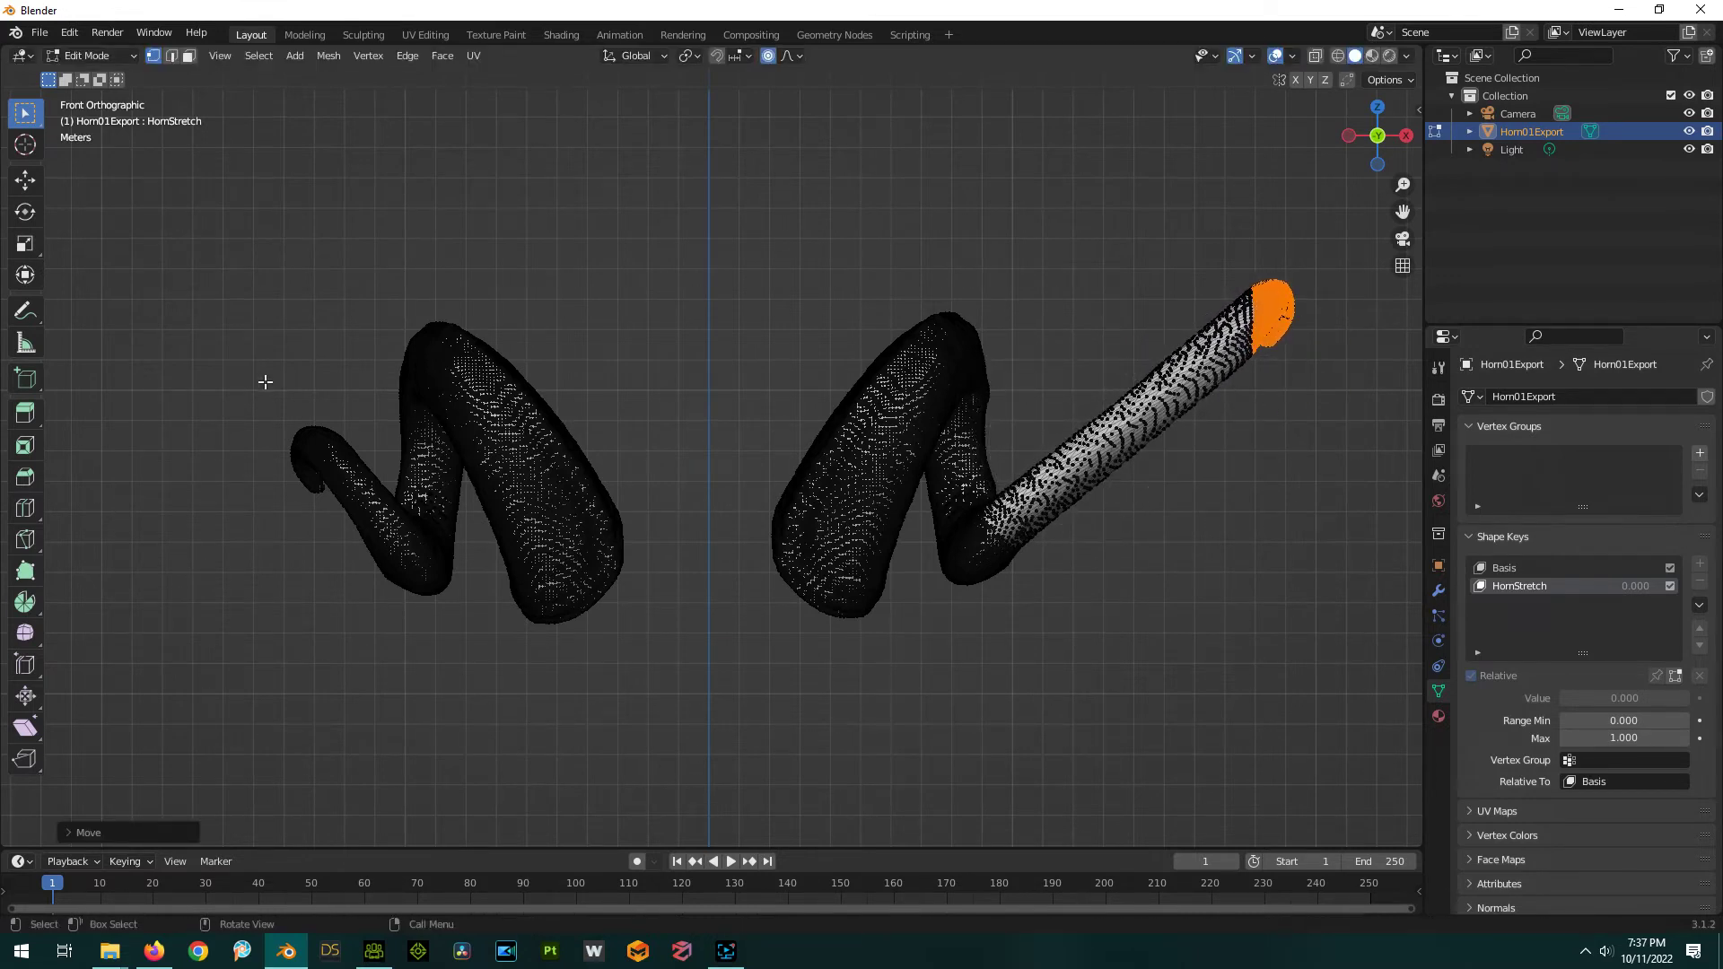
pyautogui.scroll(-2, 854, 655)
pyautogui.scroll(1, 538, 575)
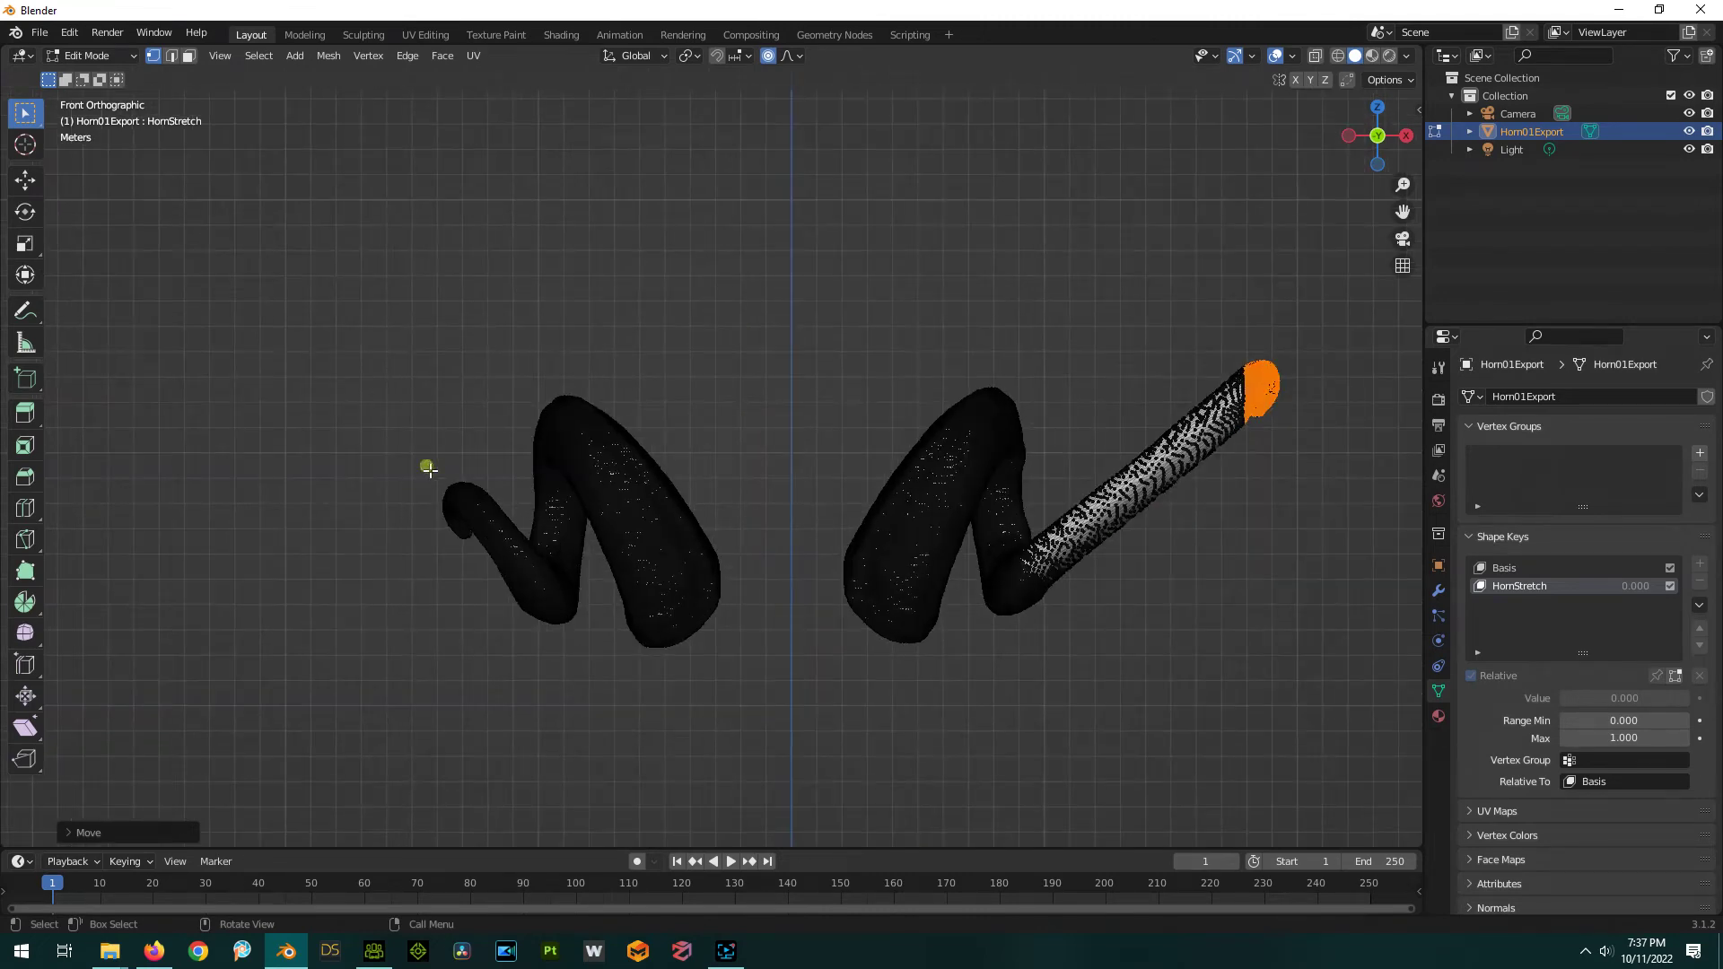
# Select the horn tip on the negative X side, stretch it outward and upward with smooth proportional editing, and return to Object Mode.
pyautogui.moveTo(423, 461); pyautogui.dragTo(482, 550)
pyautogui.press('g')
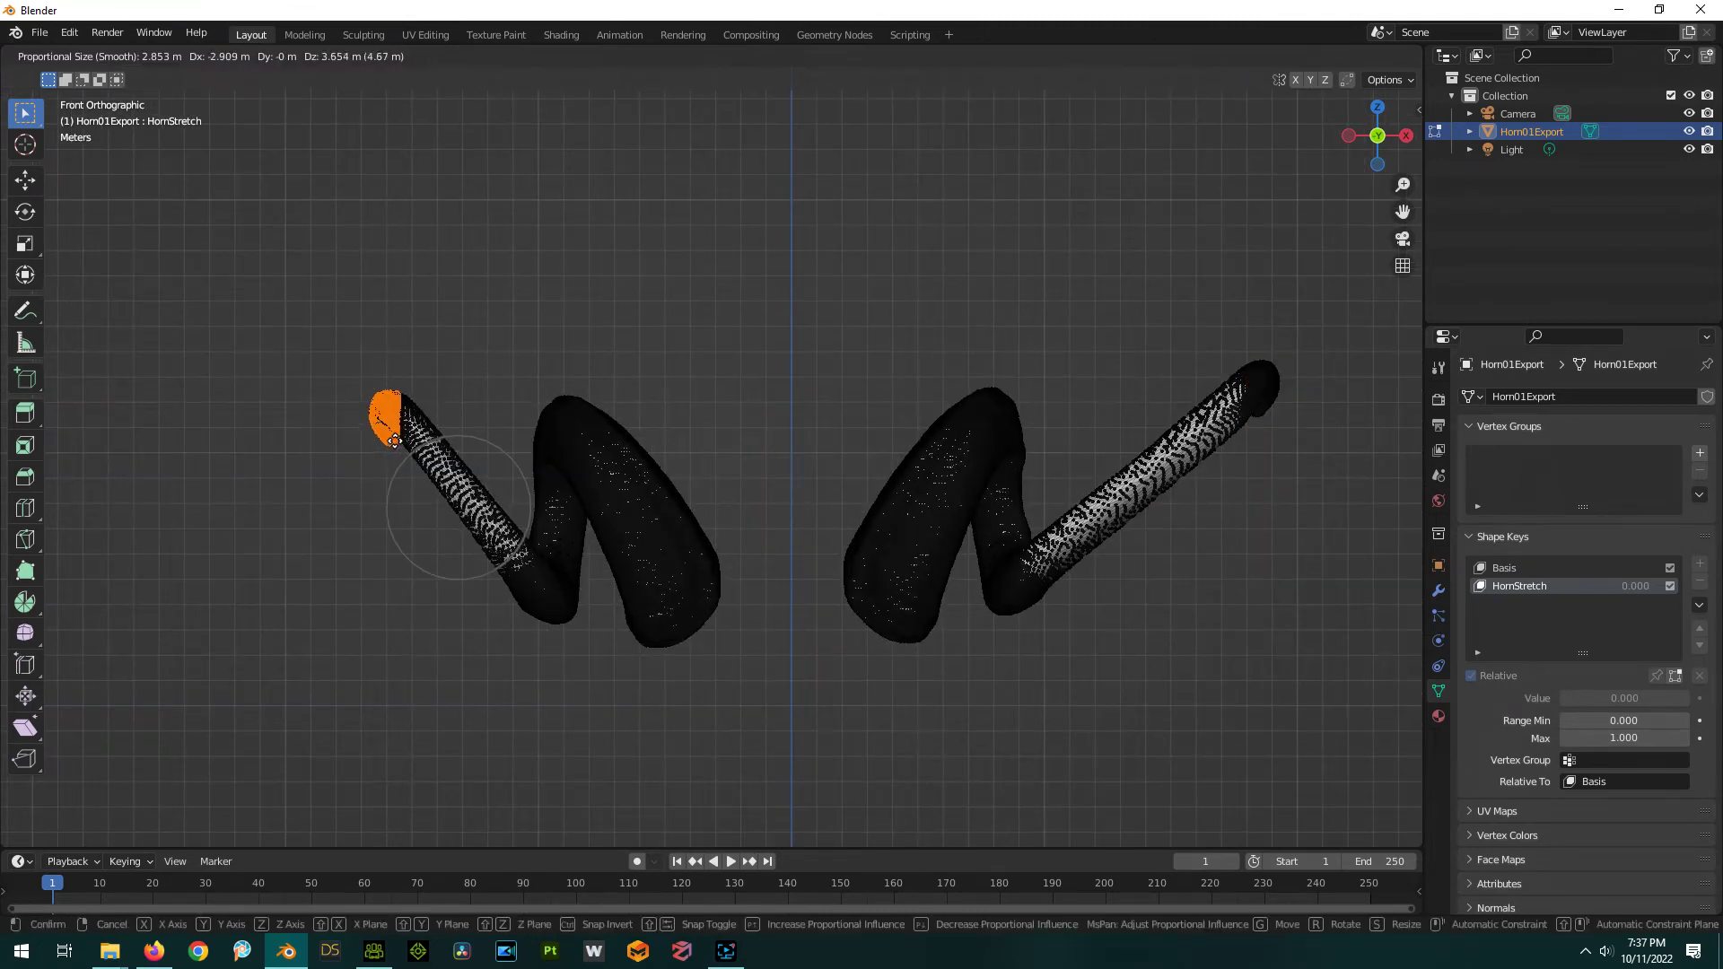
pyautogui.click(352, 421)
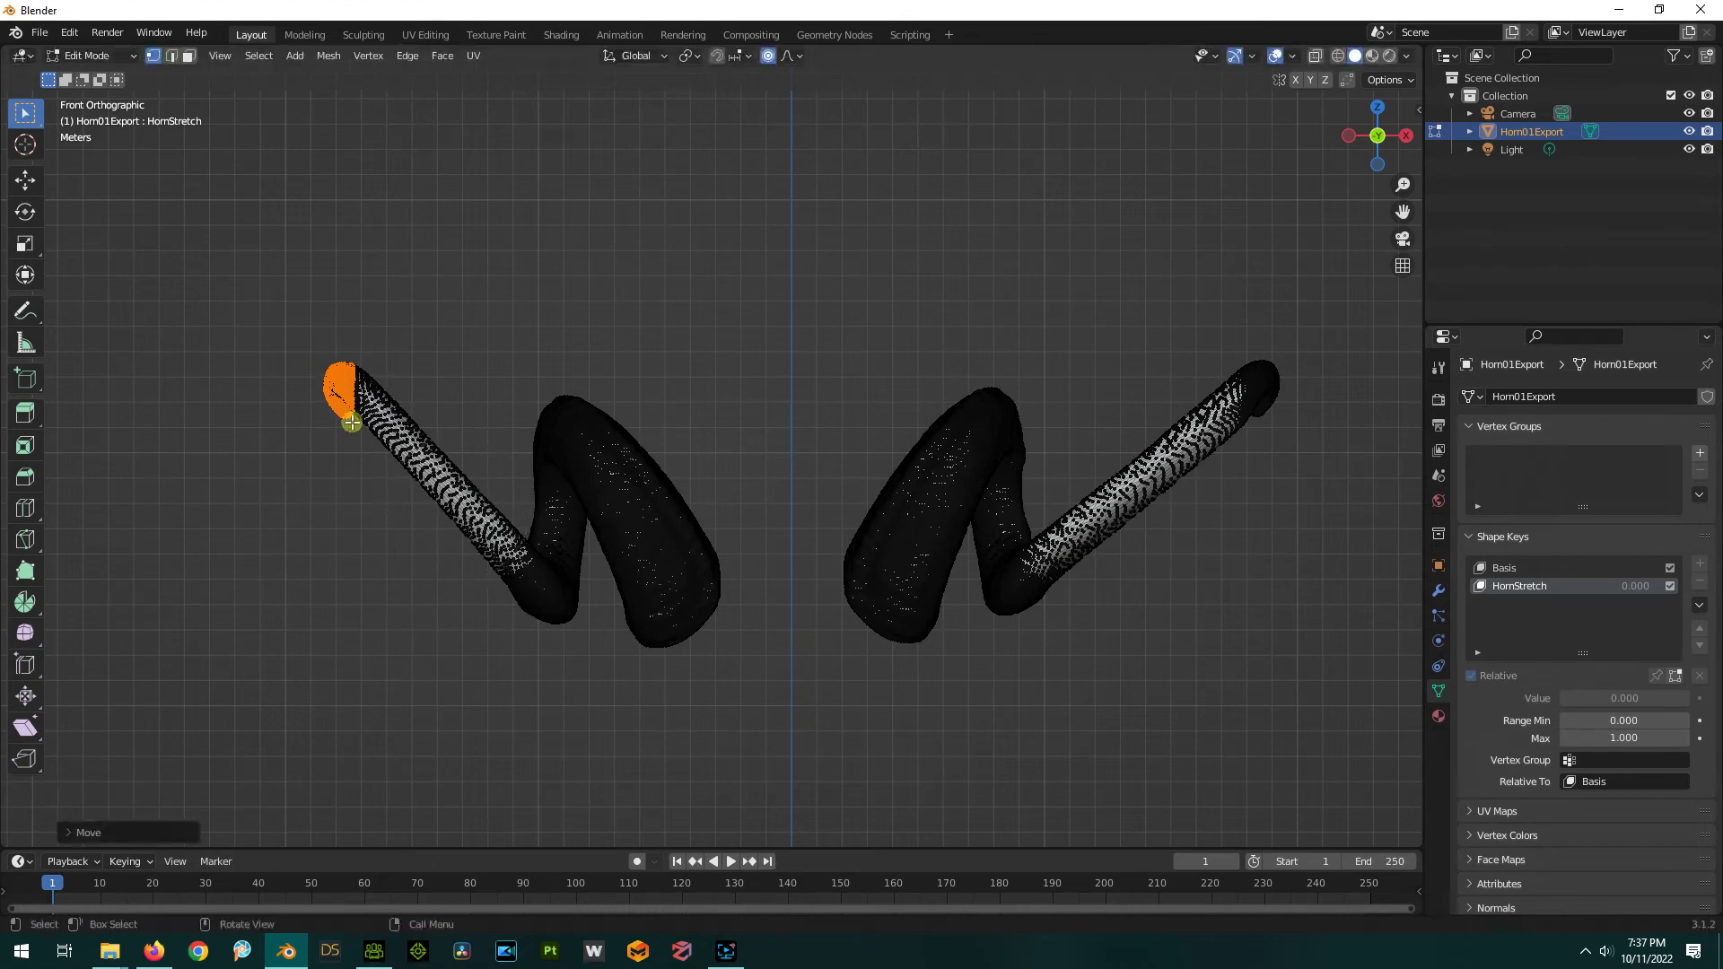
pyautogui.scroll(-2, 377, 350)
pyautogui.scroll(2, 494, 322)
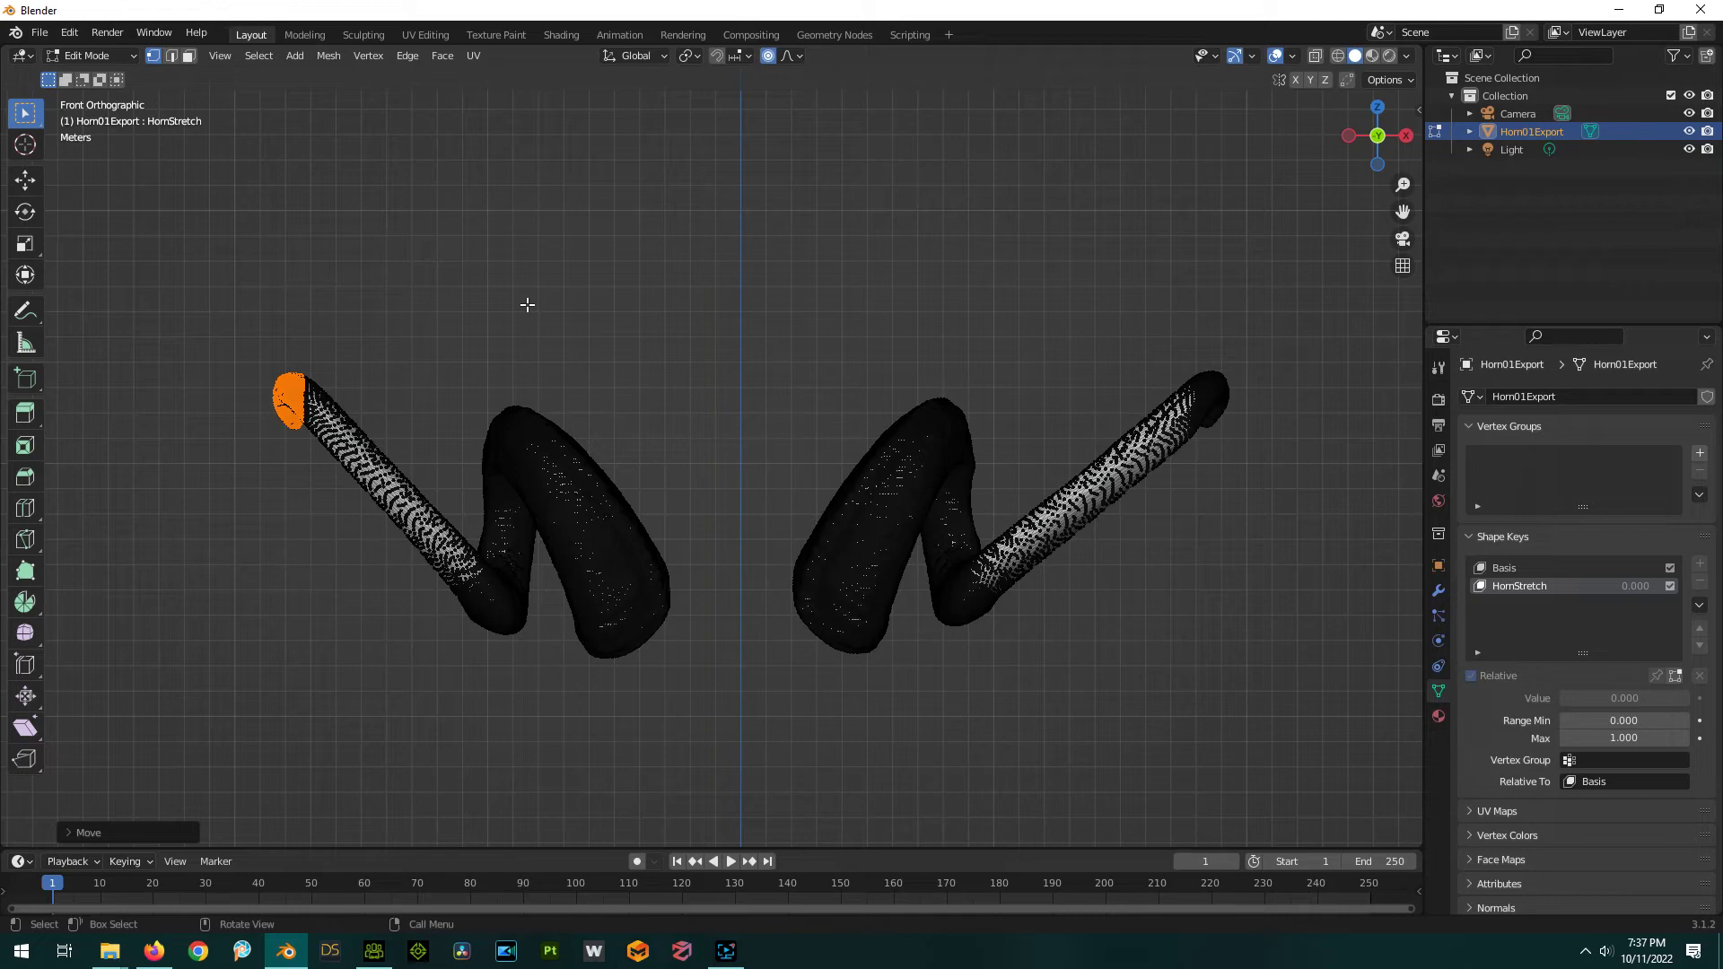
pyautogui.press('Tab')
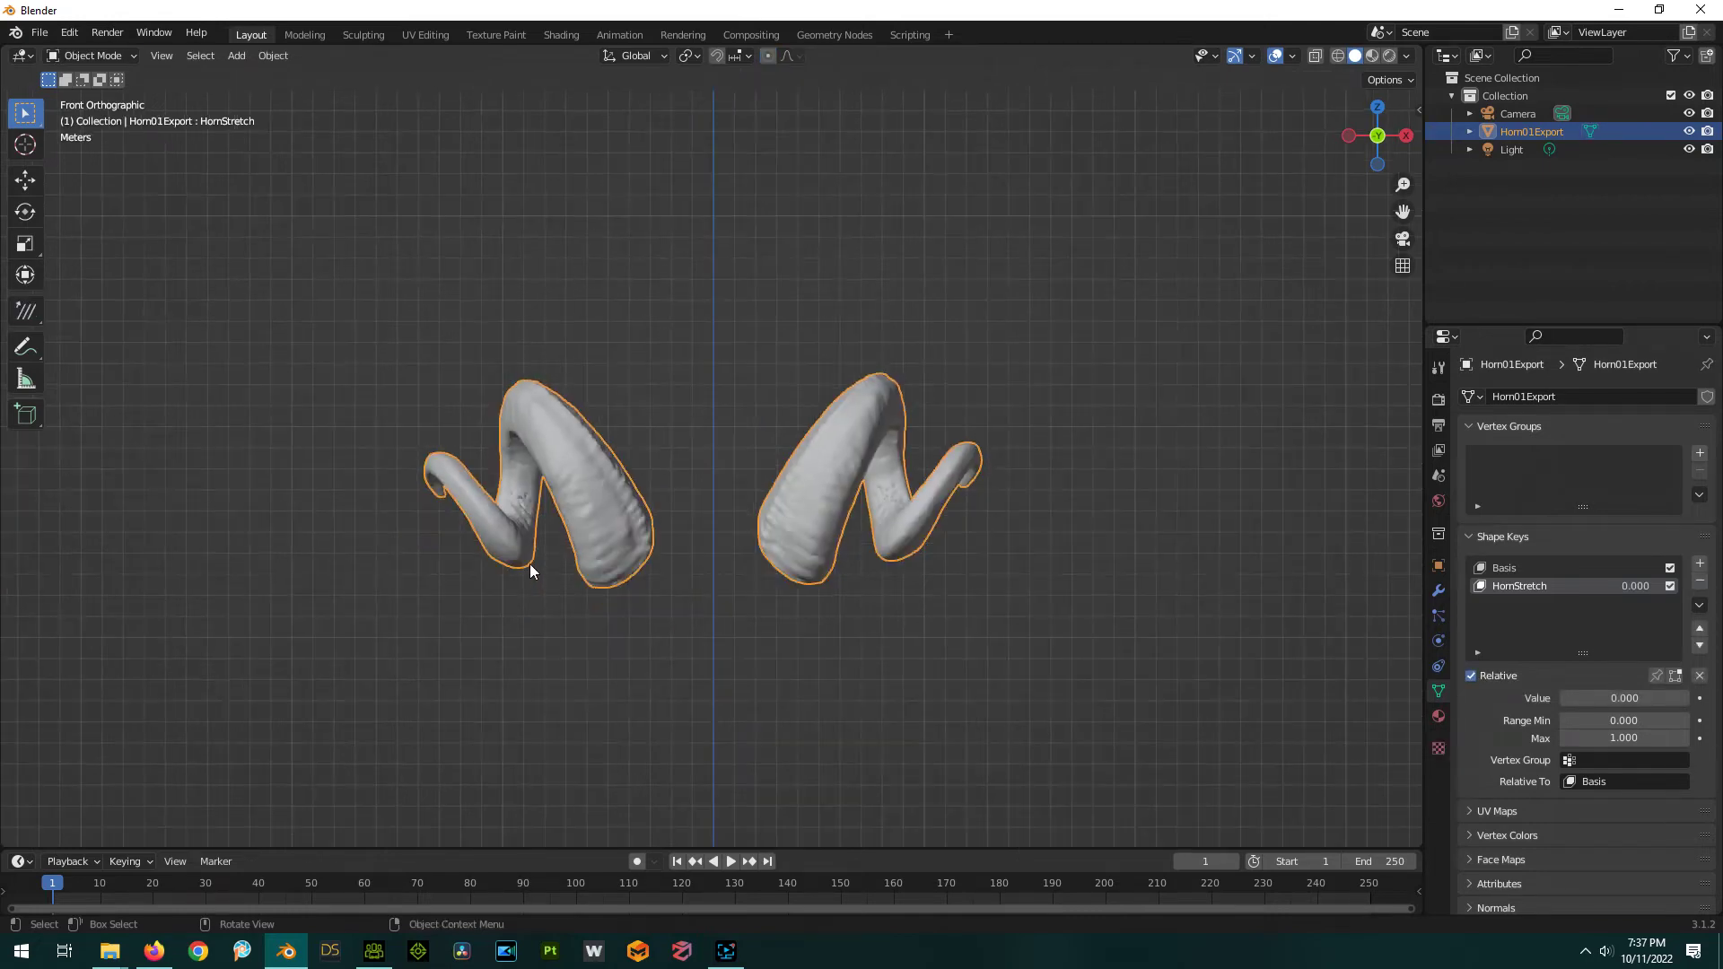
# Preview the HornStretch shape key by varying its value and returning it to 0.
pyautogui.keyDown('shift'); pyautogui.scroll(-3, 529, 564); pyautogui.keyUp('shift')
pyautogui.press('Tab')
pyautogui.press('Tab')
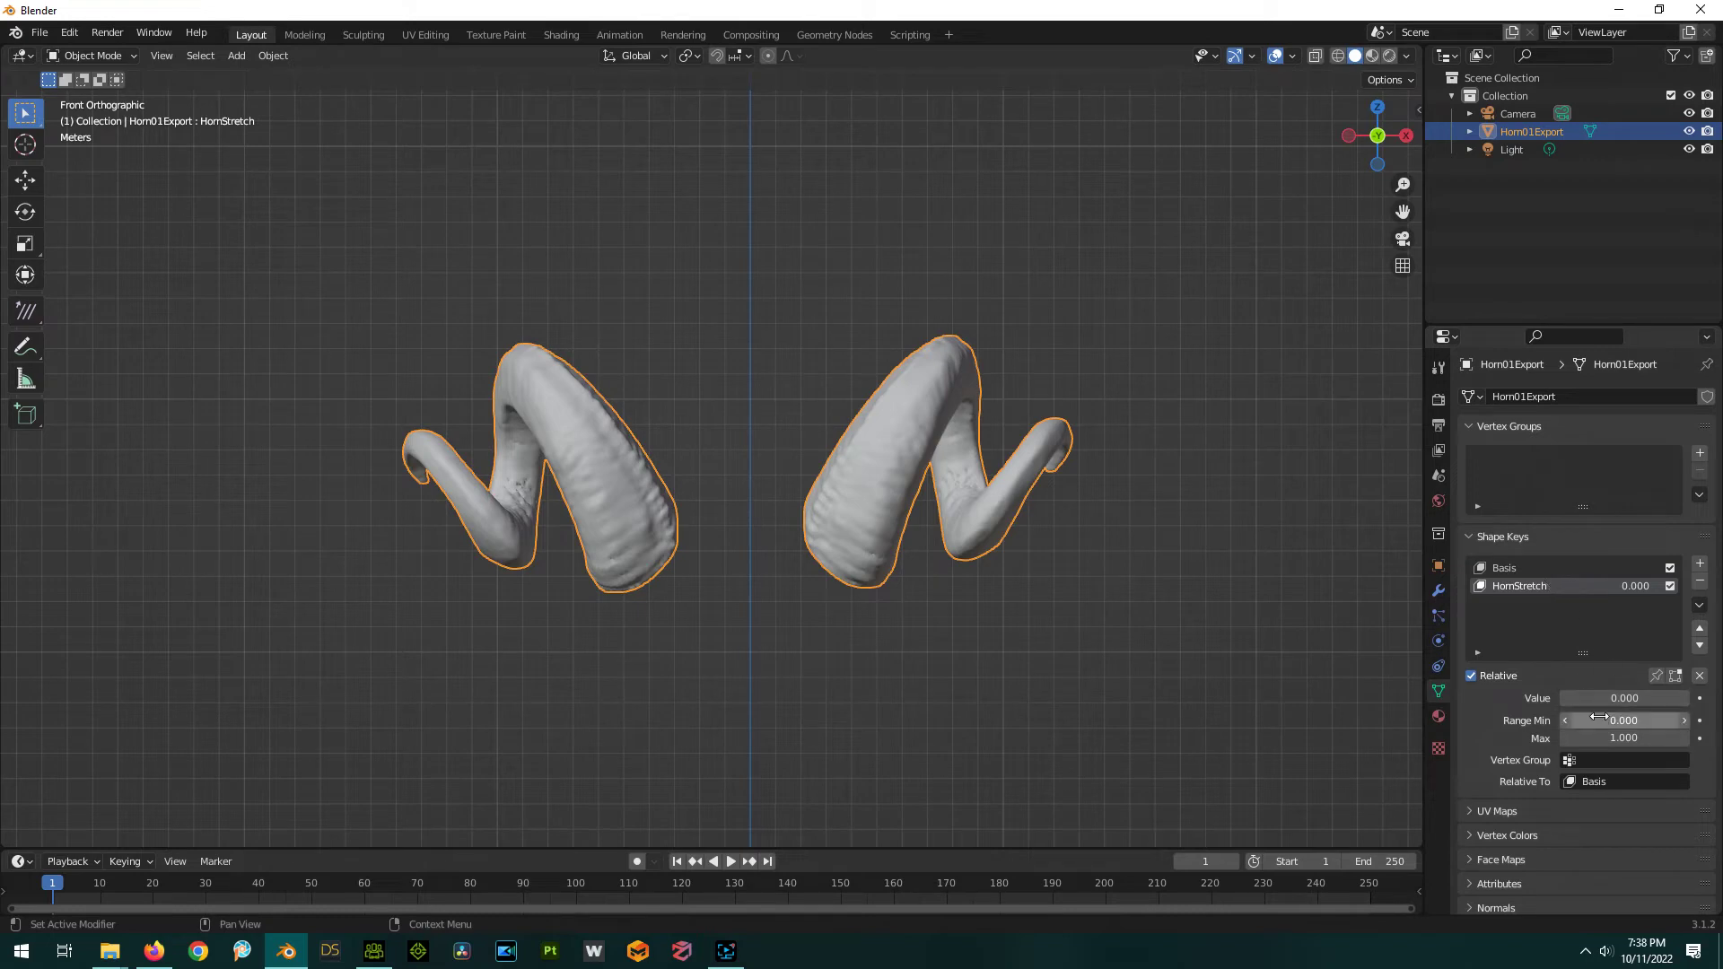
pyautogui.moveTo(1599, 698); pyautogui.dragTo(1561, 698)
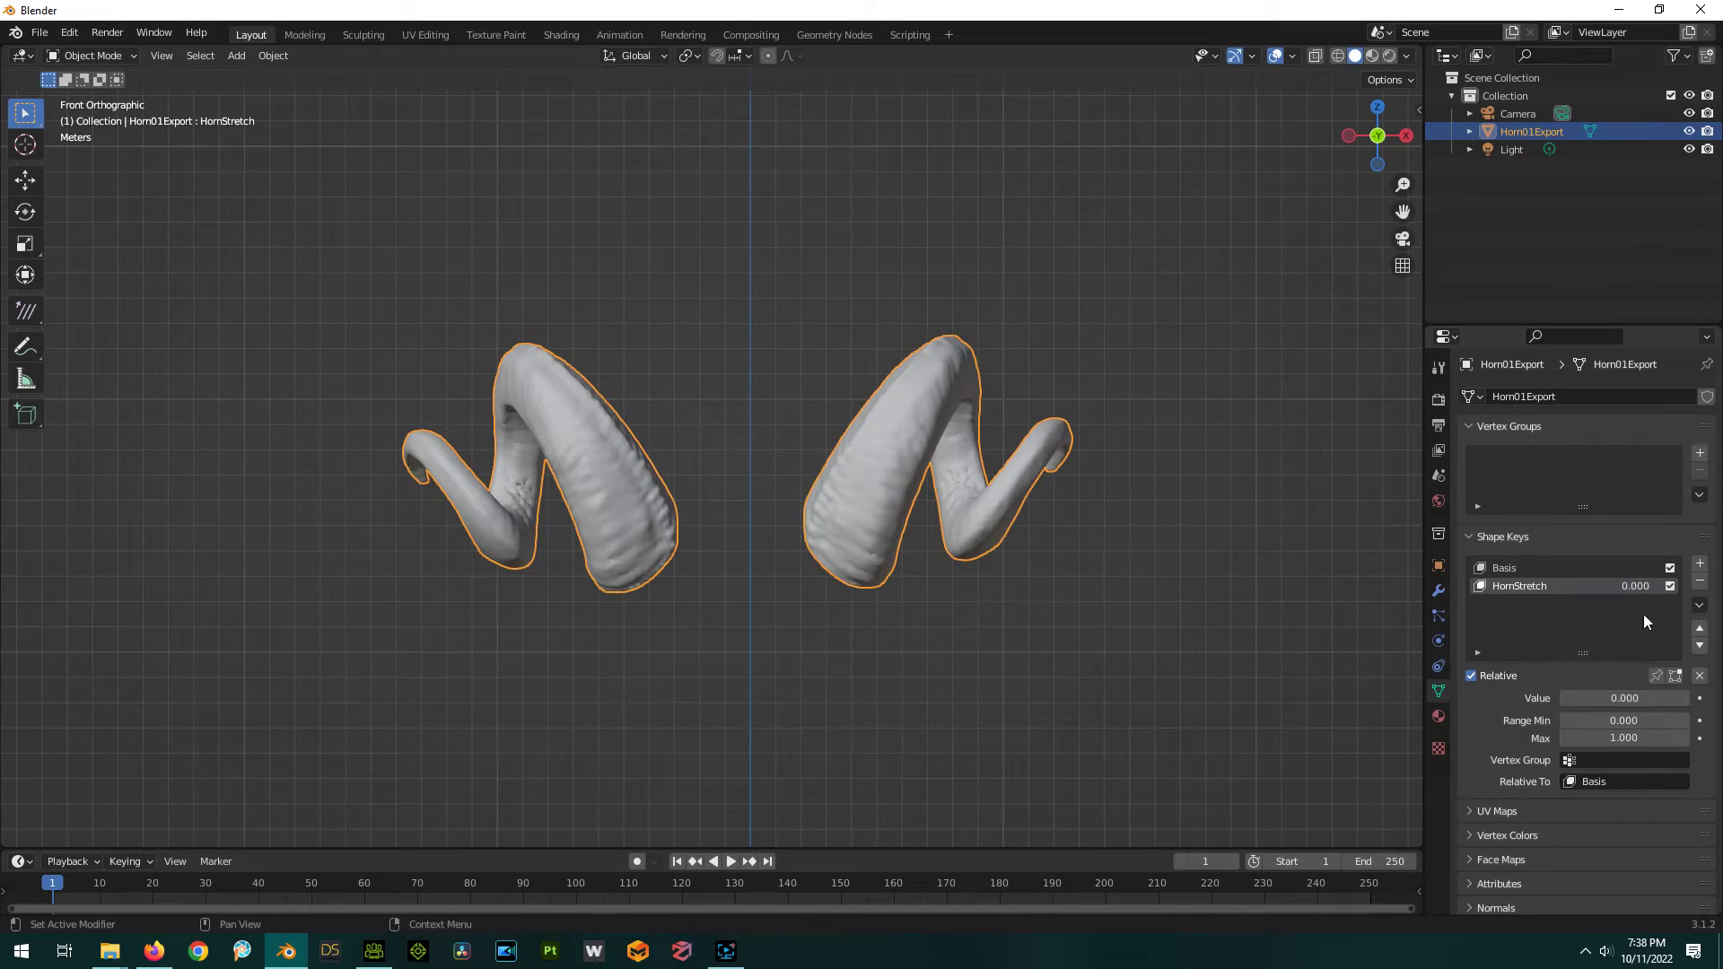
# Add a third shape key to the horn mesh and name it HornShrink.
pyautogui.click(1699, 564)
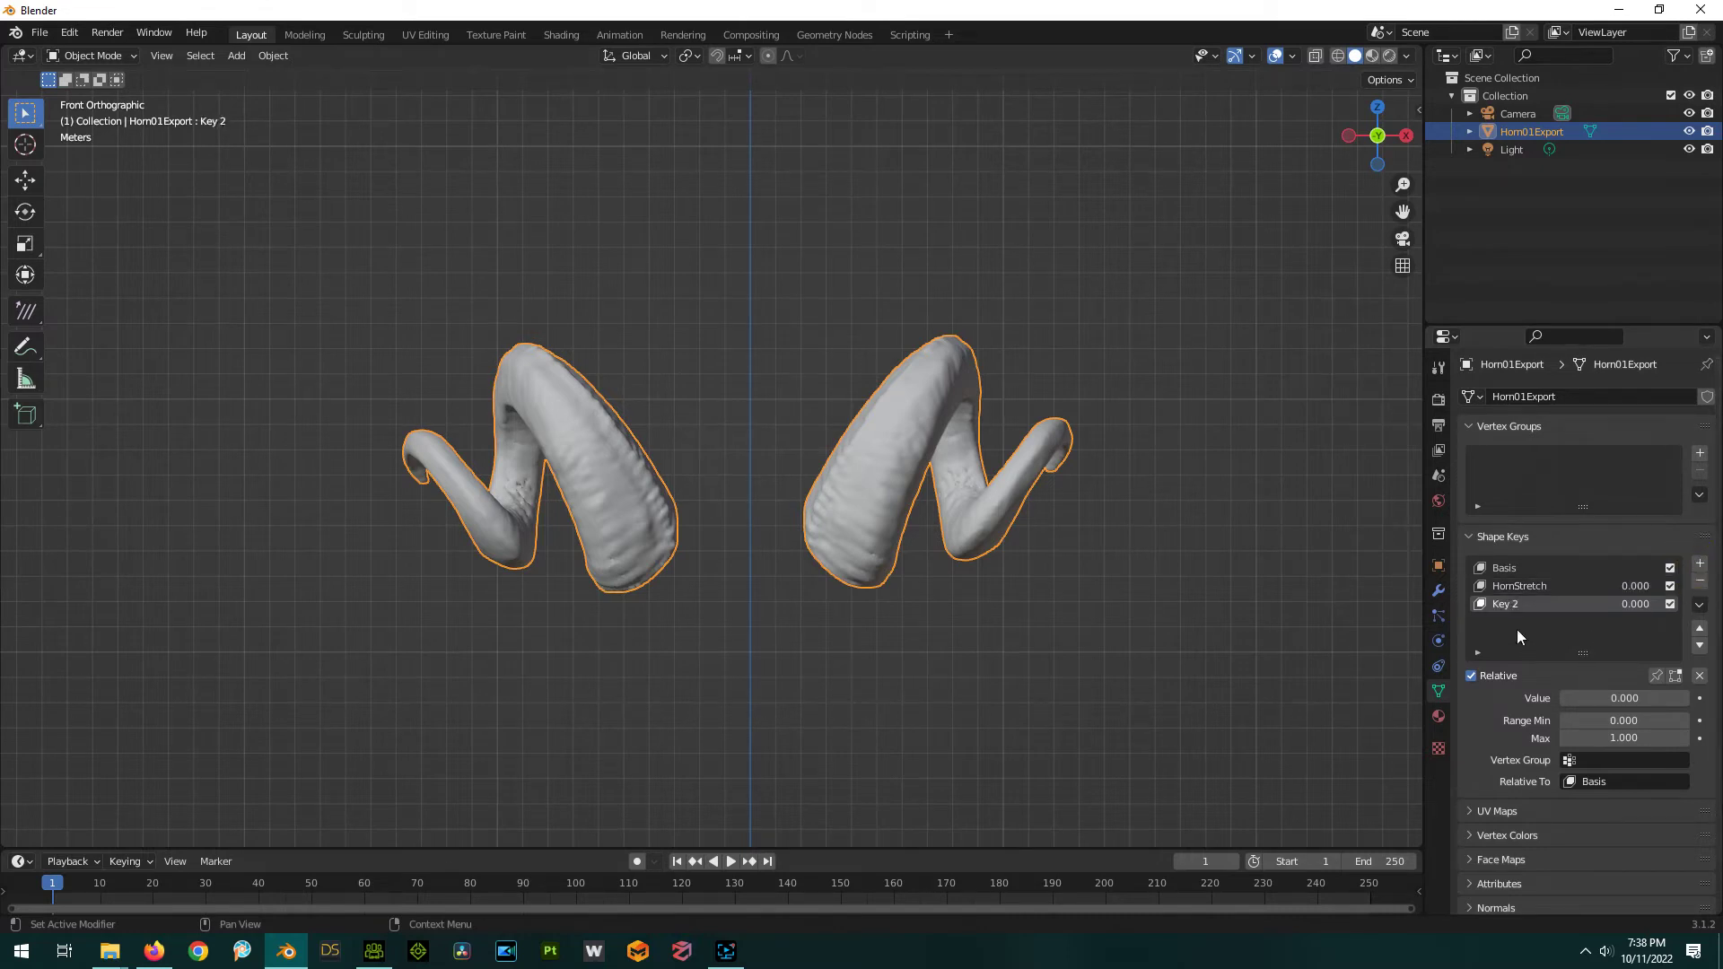
pyautogui.doubleClick(1507, 604)
pyautogui.write('HornS')
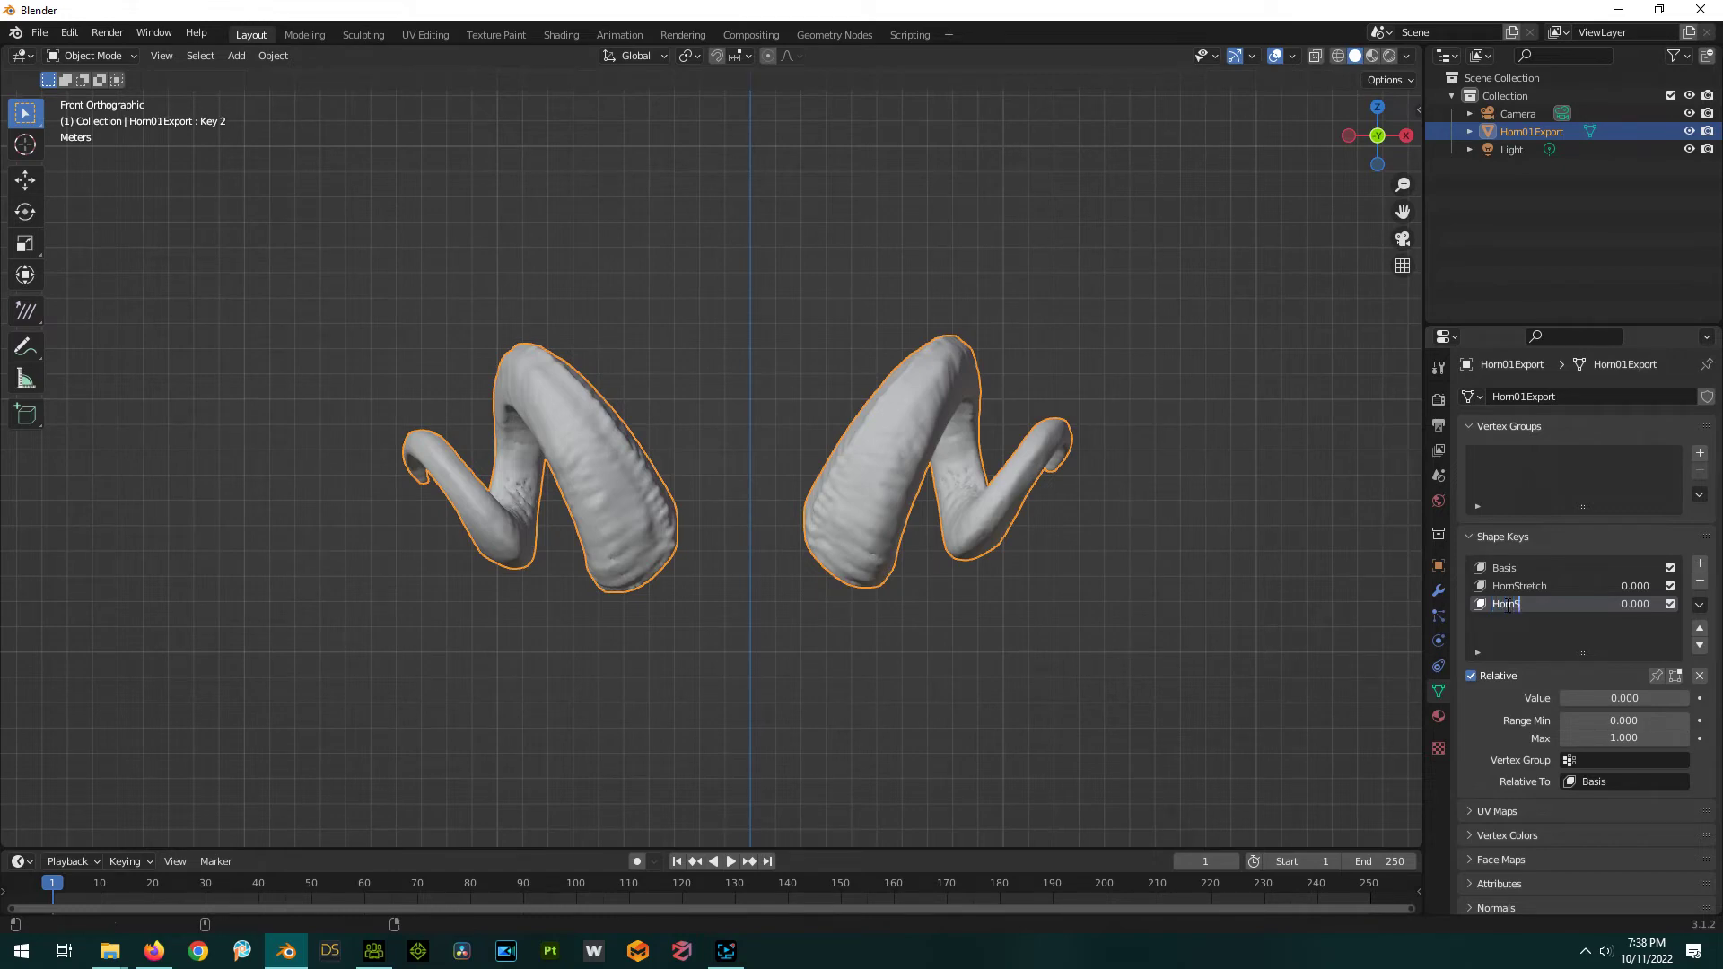
pyautogui.write('hrink')
pyautogui.press('Return')
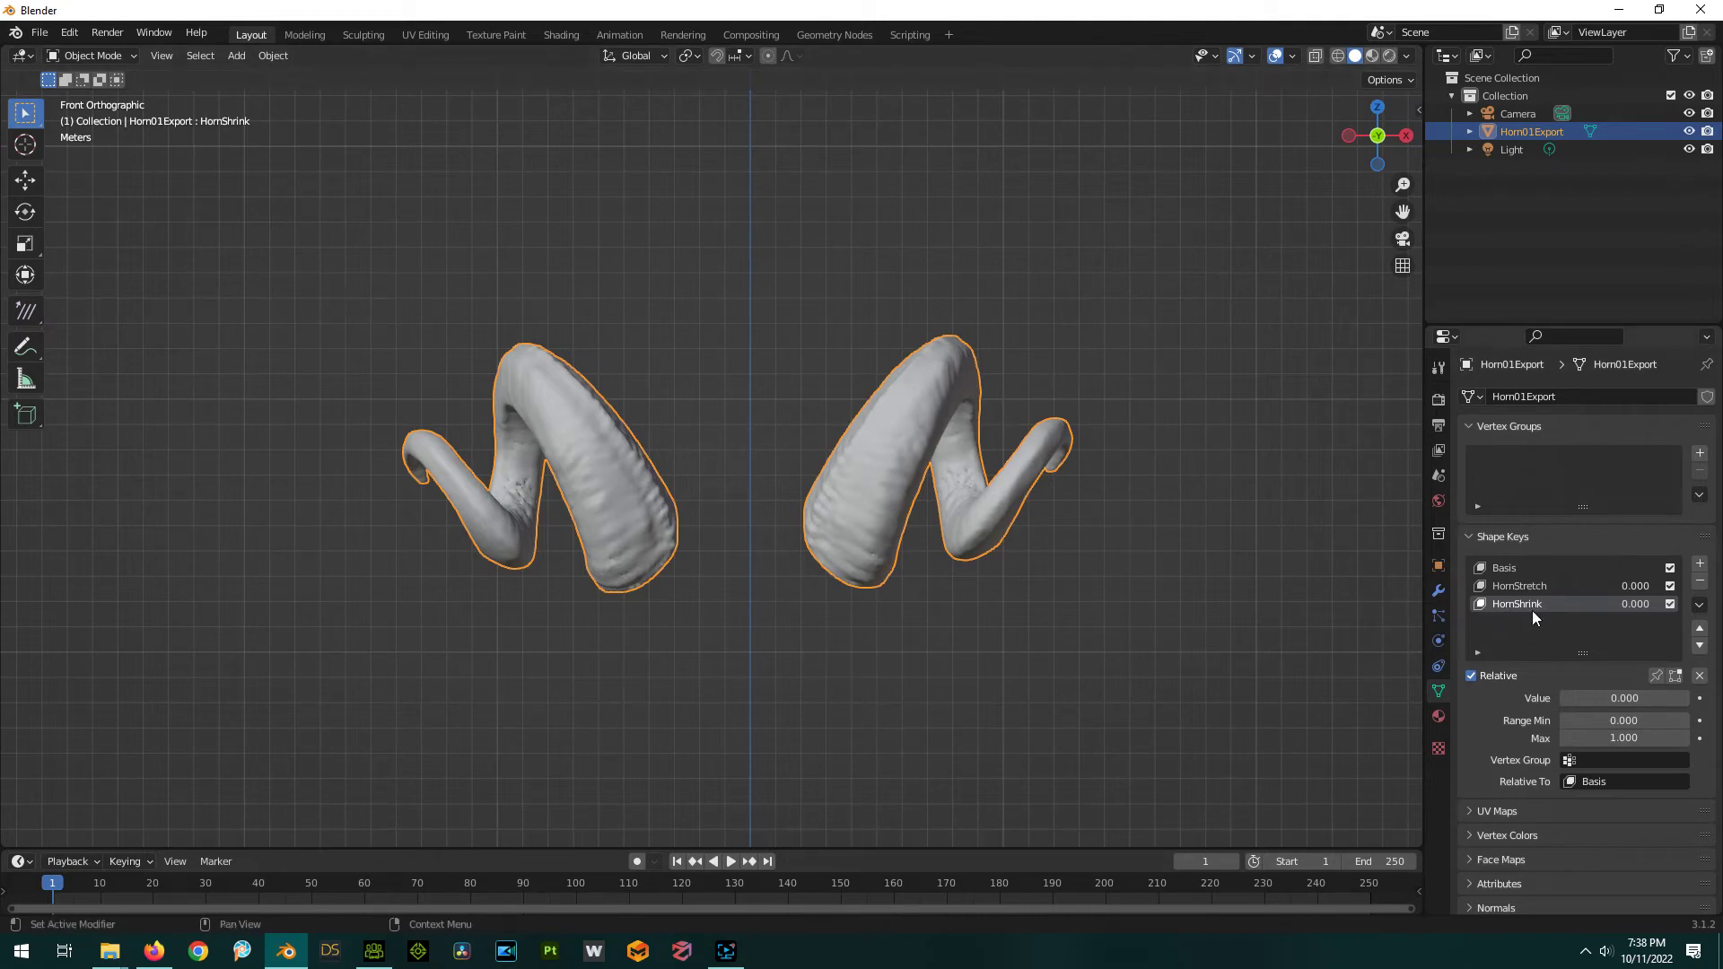
# In Edit Mode on HornShrink, pull the negative X horn tip inward and downward by about 2.3 m with smooth proportional editing.
pyautogui.press('Tab')
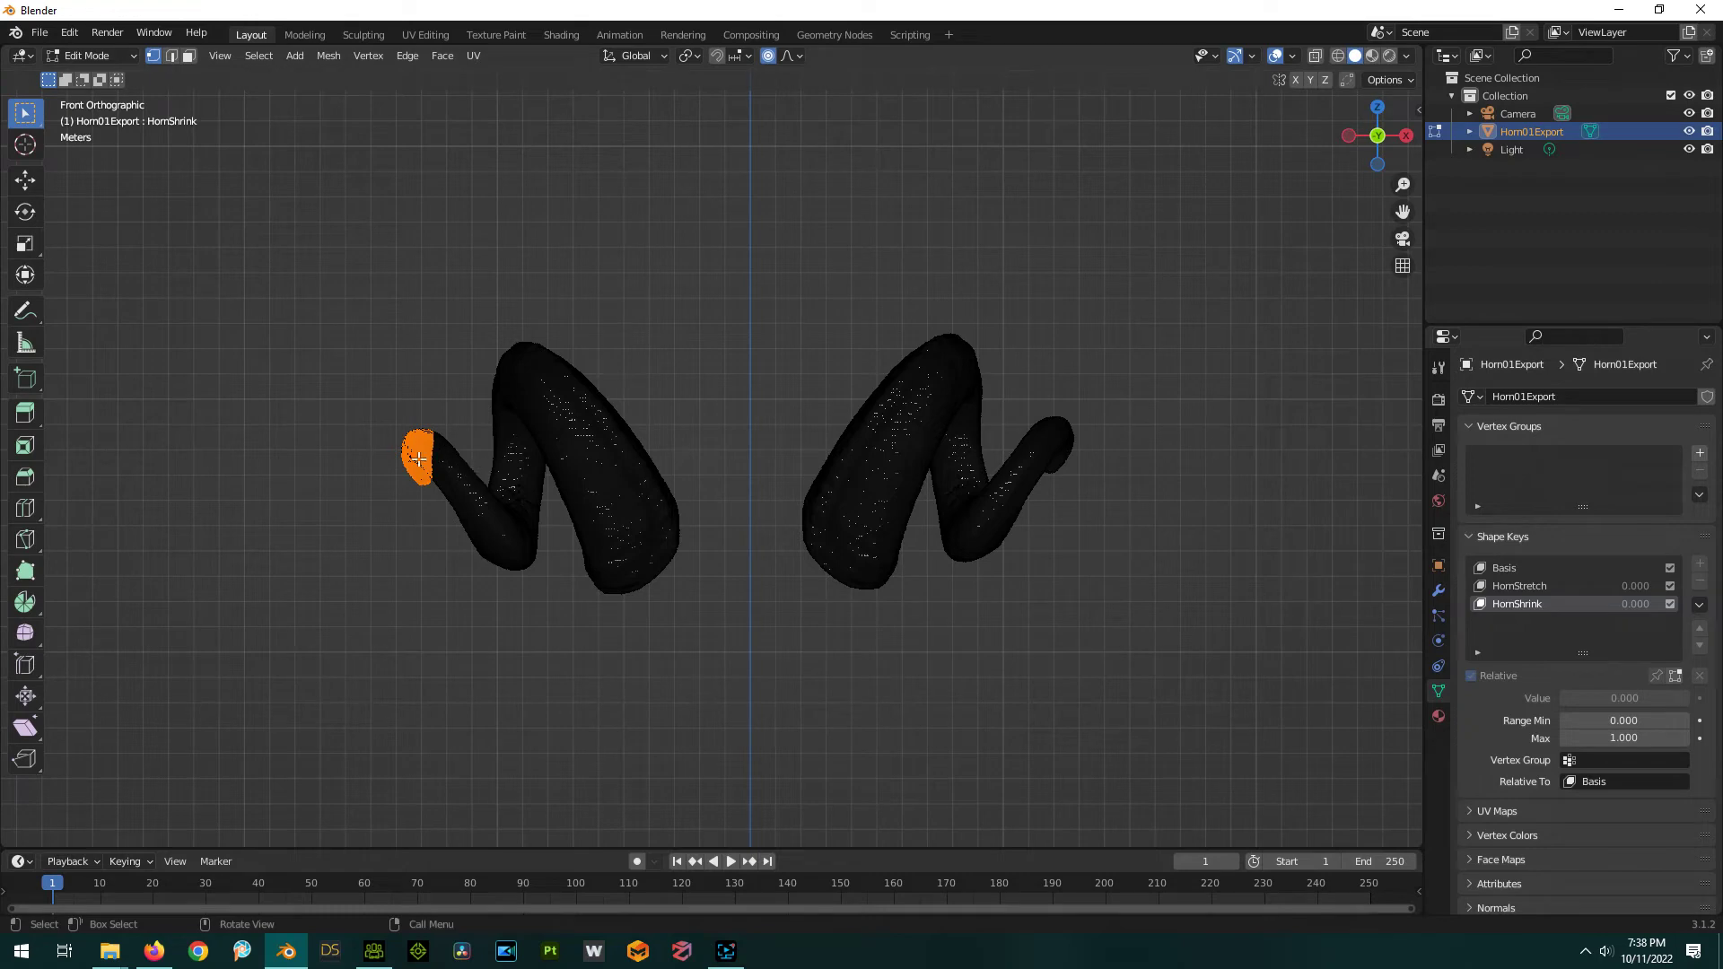
pyautogui.press('g')
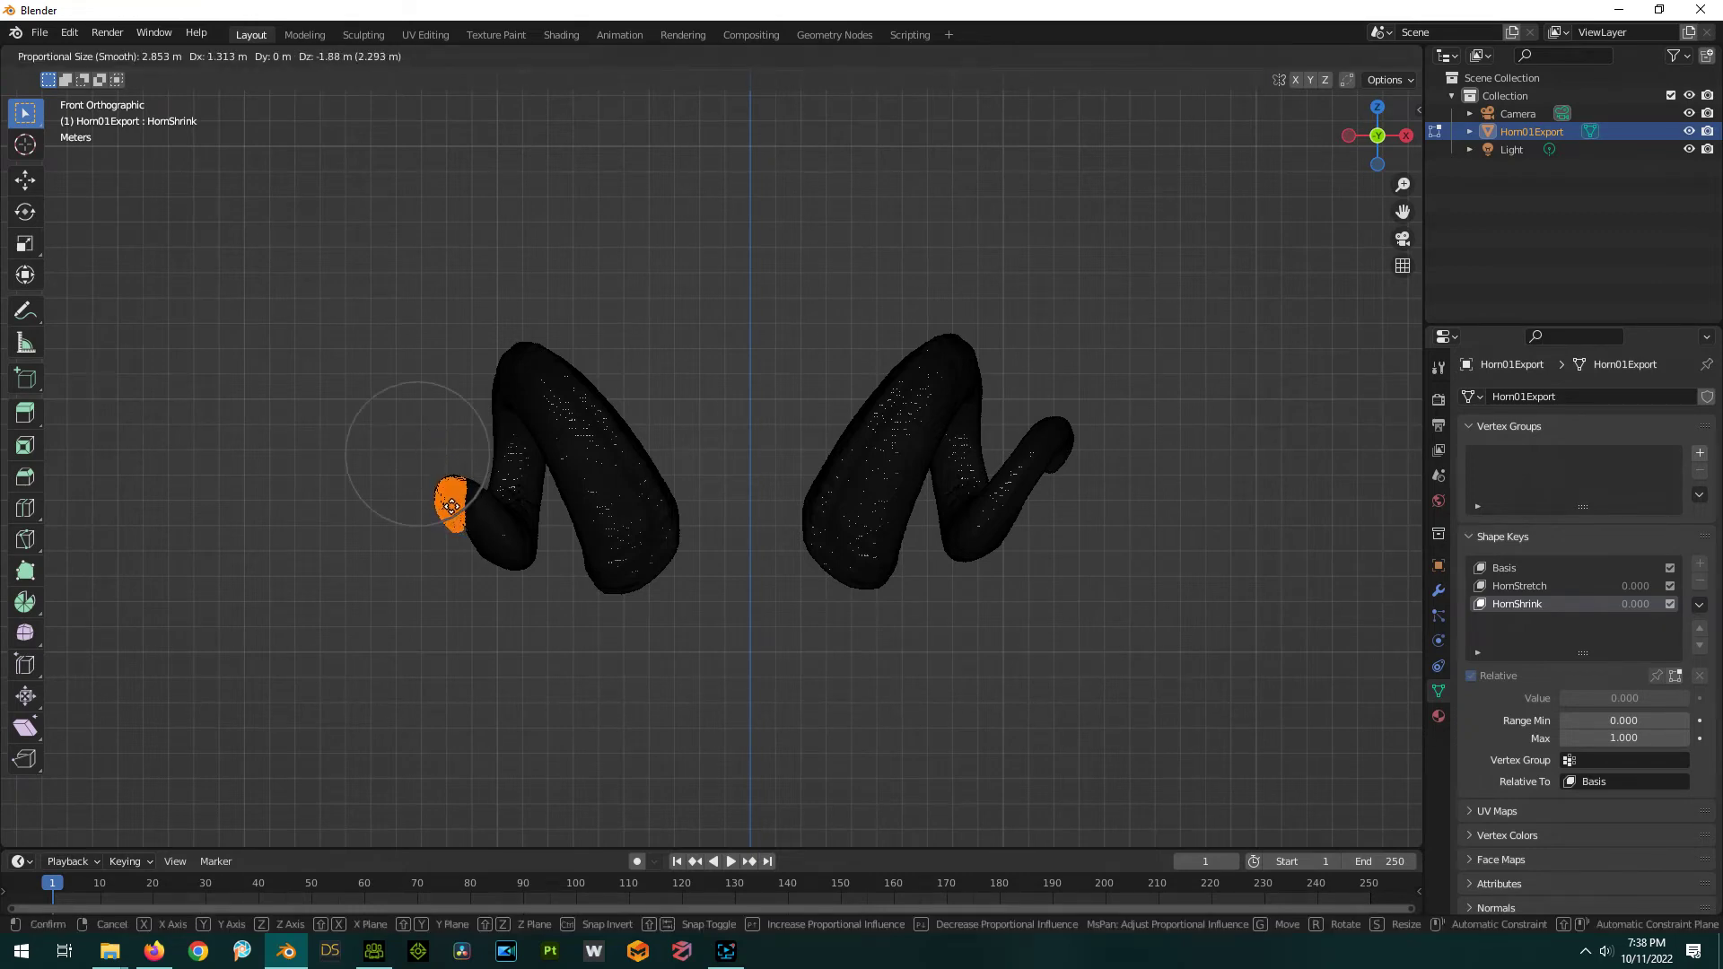
pyautogui.click(449, 501)
# Select the positive X horn tip, pull it inward and downward by about 2.5 m, and return to Object Mode.
pyautogui.moveTo(1030, 406); pyautogui.dragTo(1111, 500)
pyautogui.press('g')
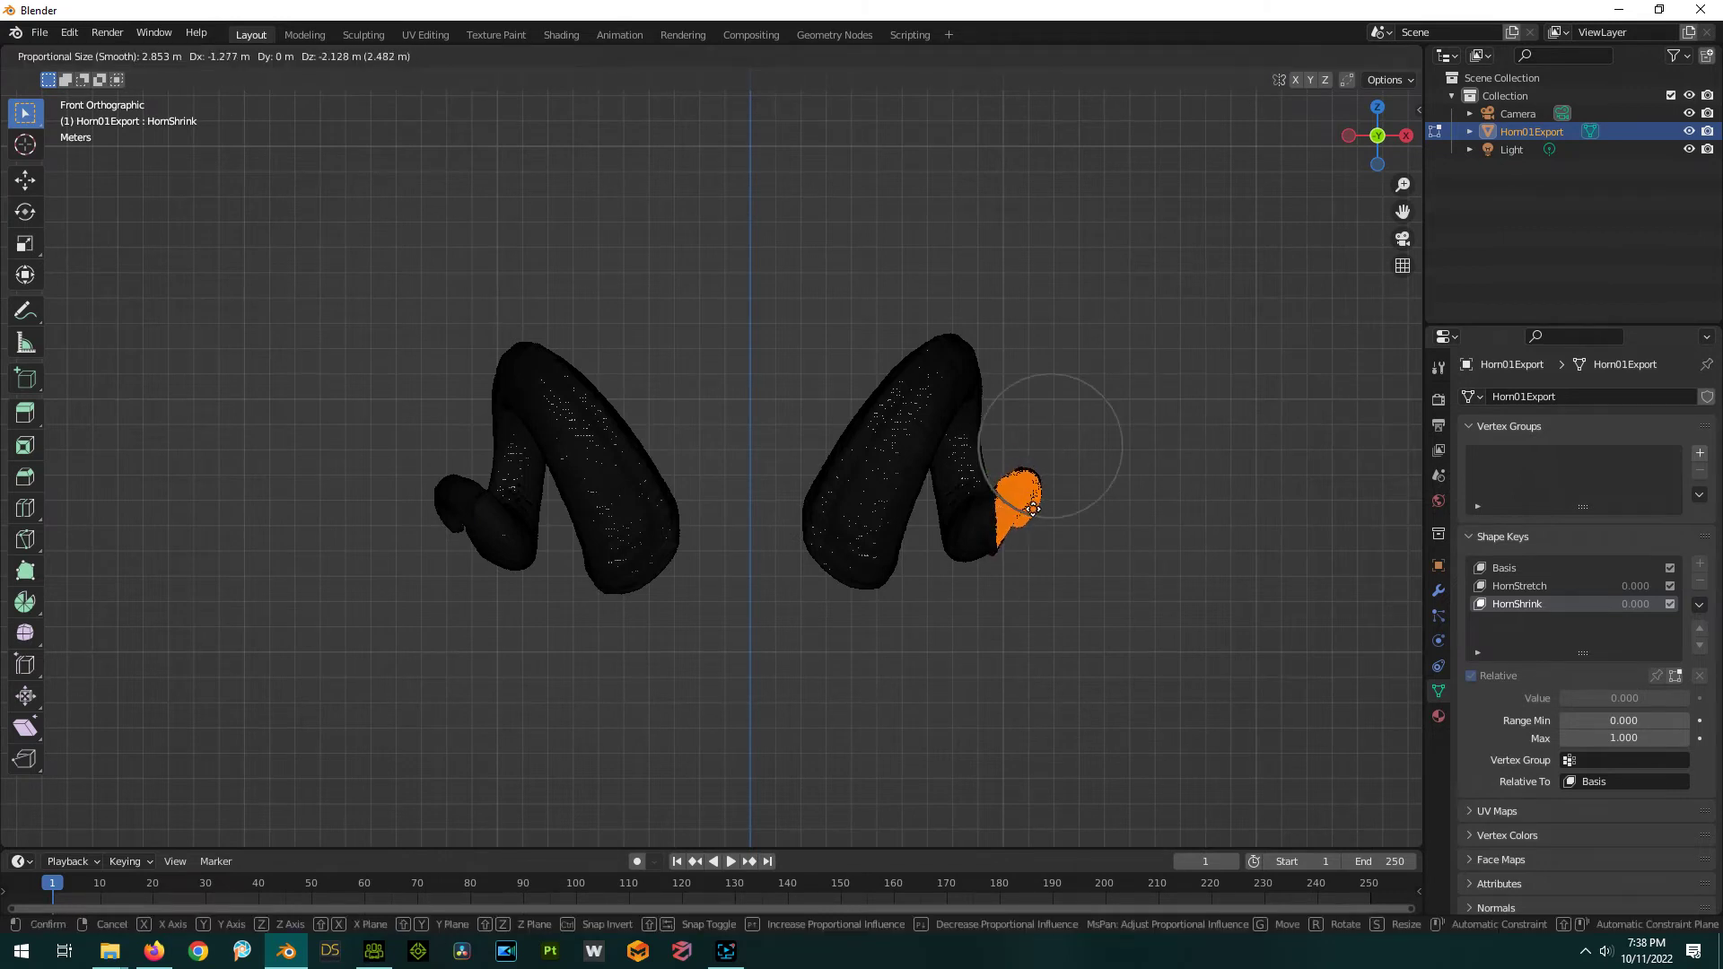
pyautogui.click(1041, 529)
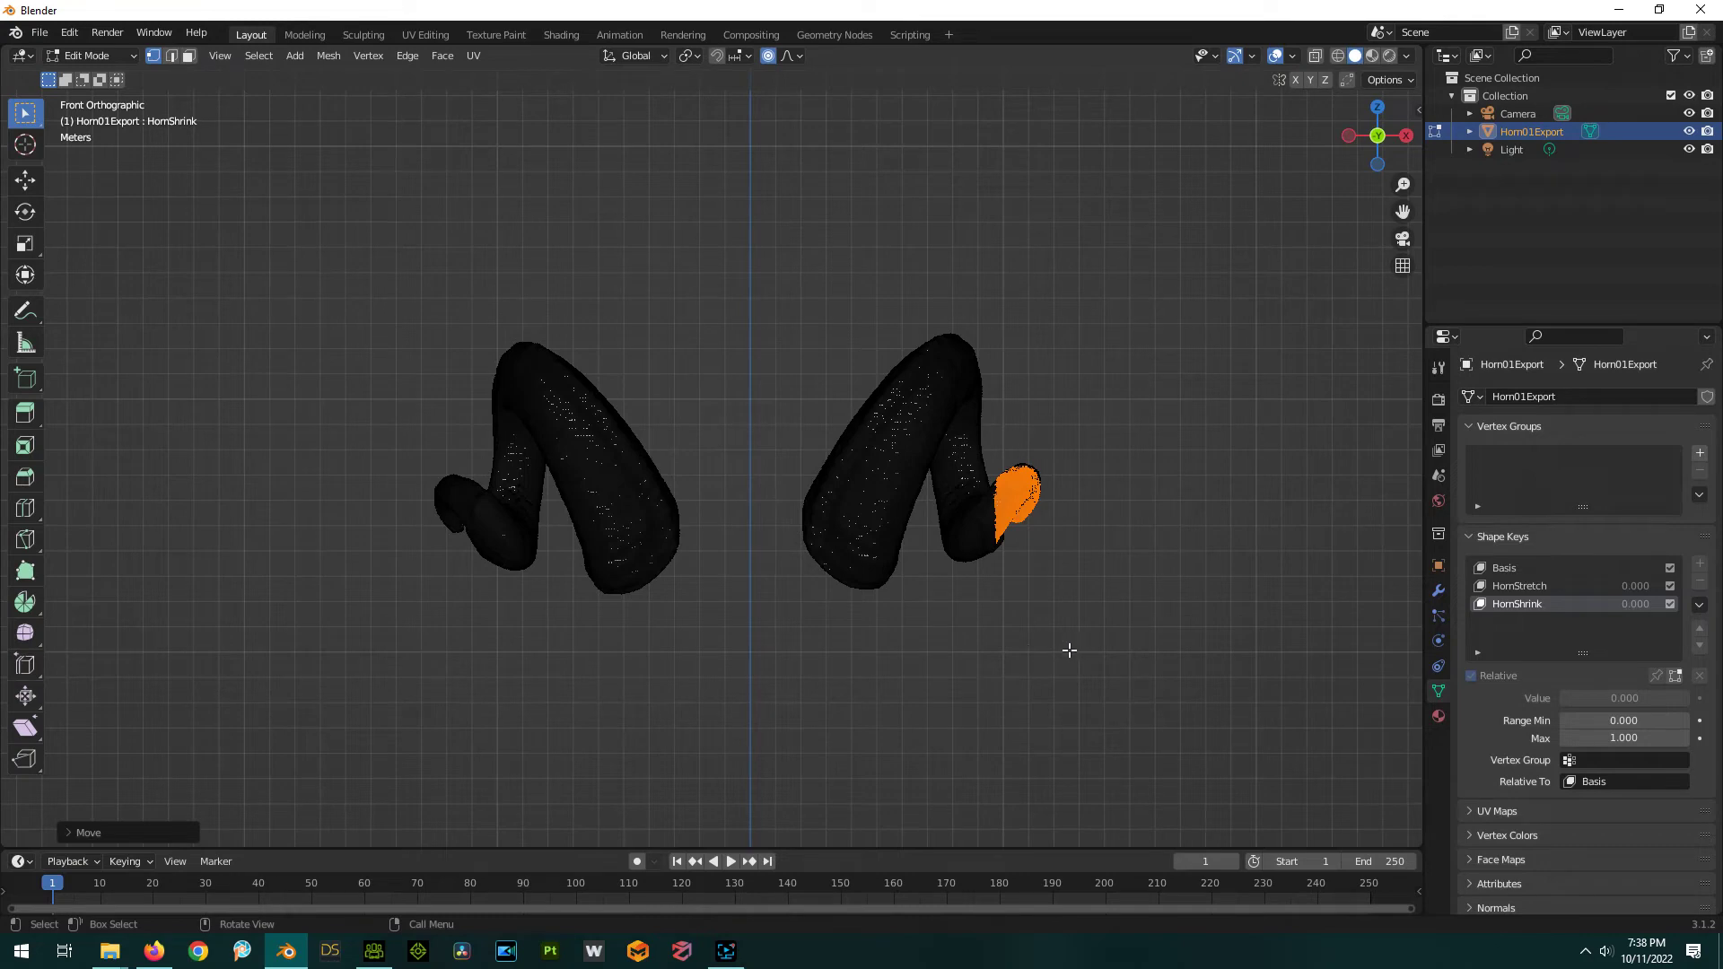
pyautogui.press('Tab')
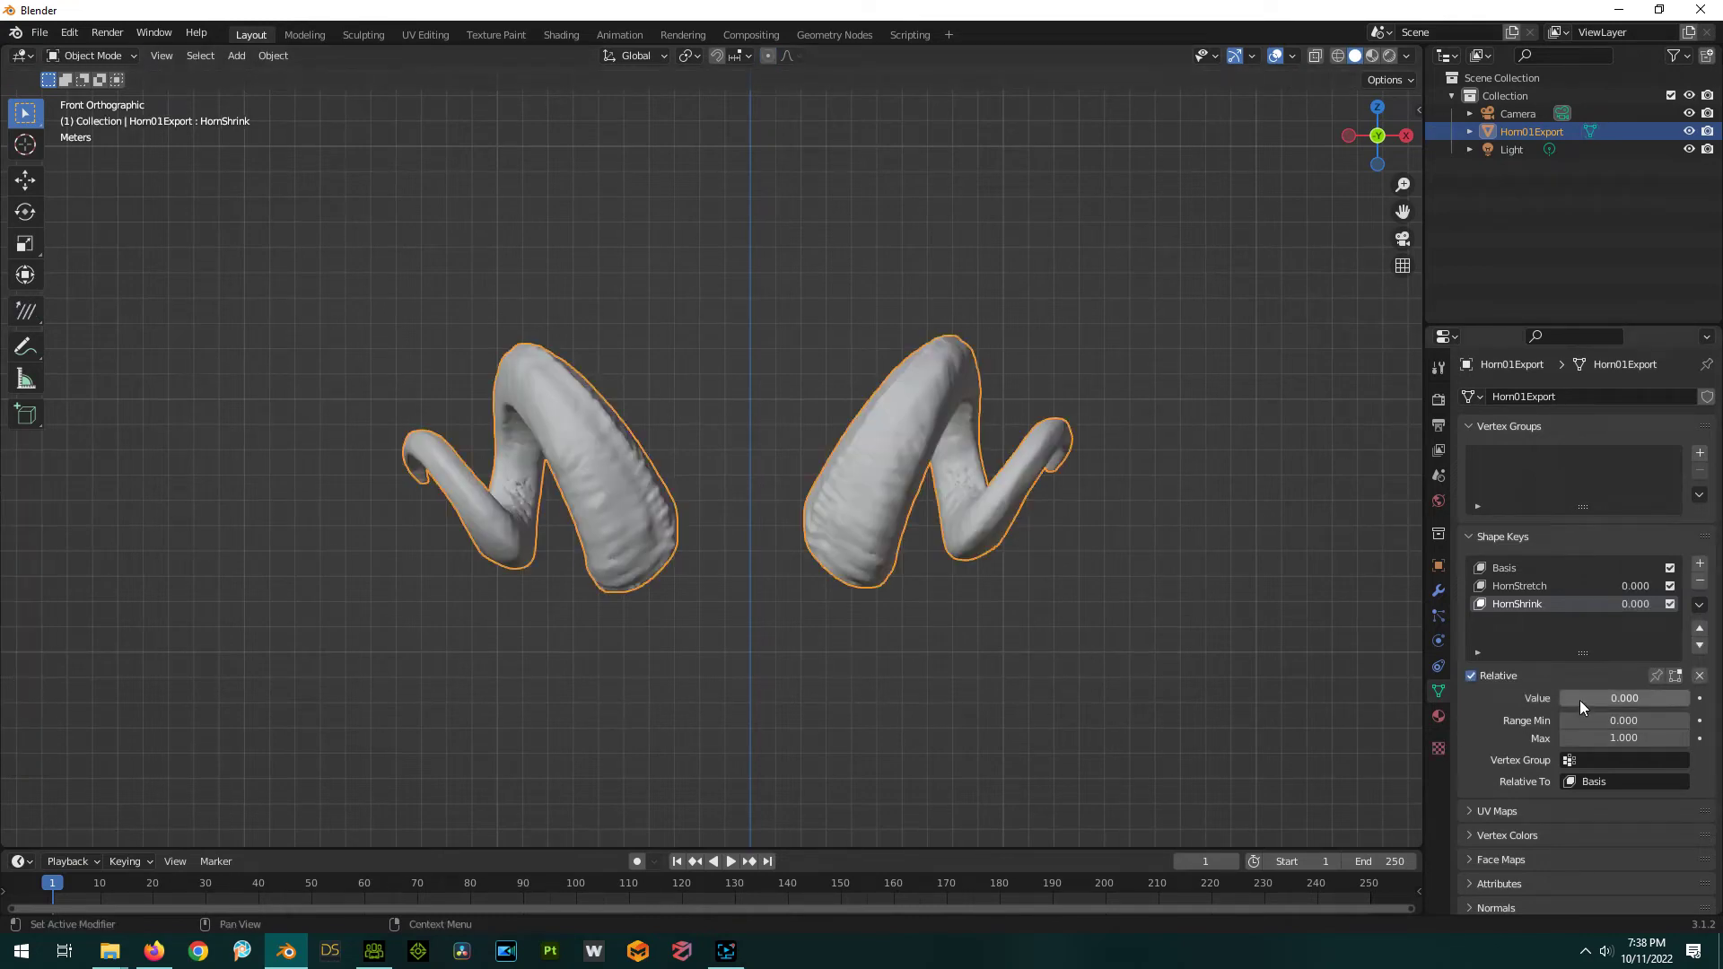
# Preview the HornShrink shape key by varying its value, return it to 0, and inspect both horns.
pyautogui.moveTo(1579, 700)
pyautogui.mouseDown()
pyautogui.moveTo(1615, 700)
pyautogui.moveTo(1579, 699)
pyautogui.mouseUp()
pyautogui.scroll(-1, 634, 626)
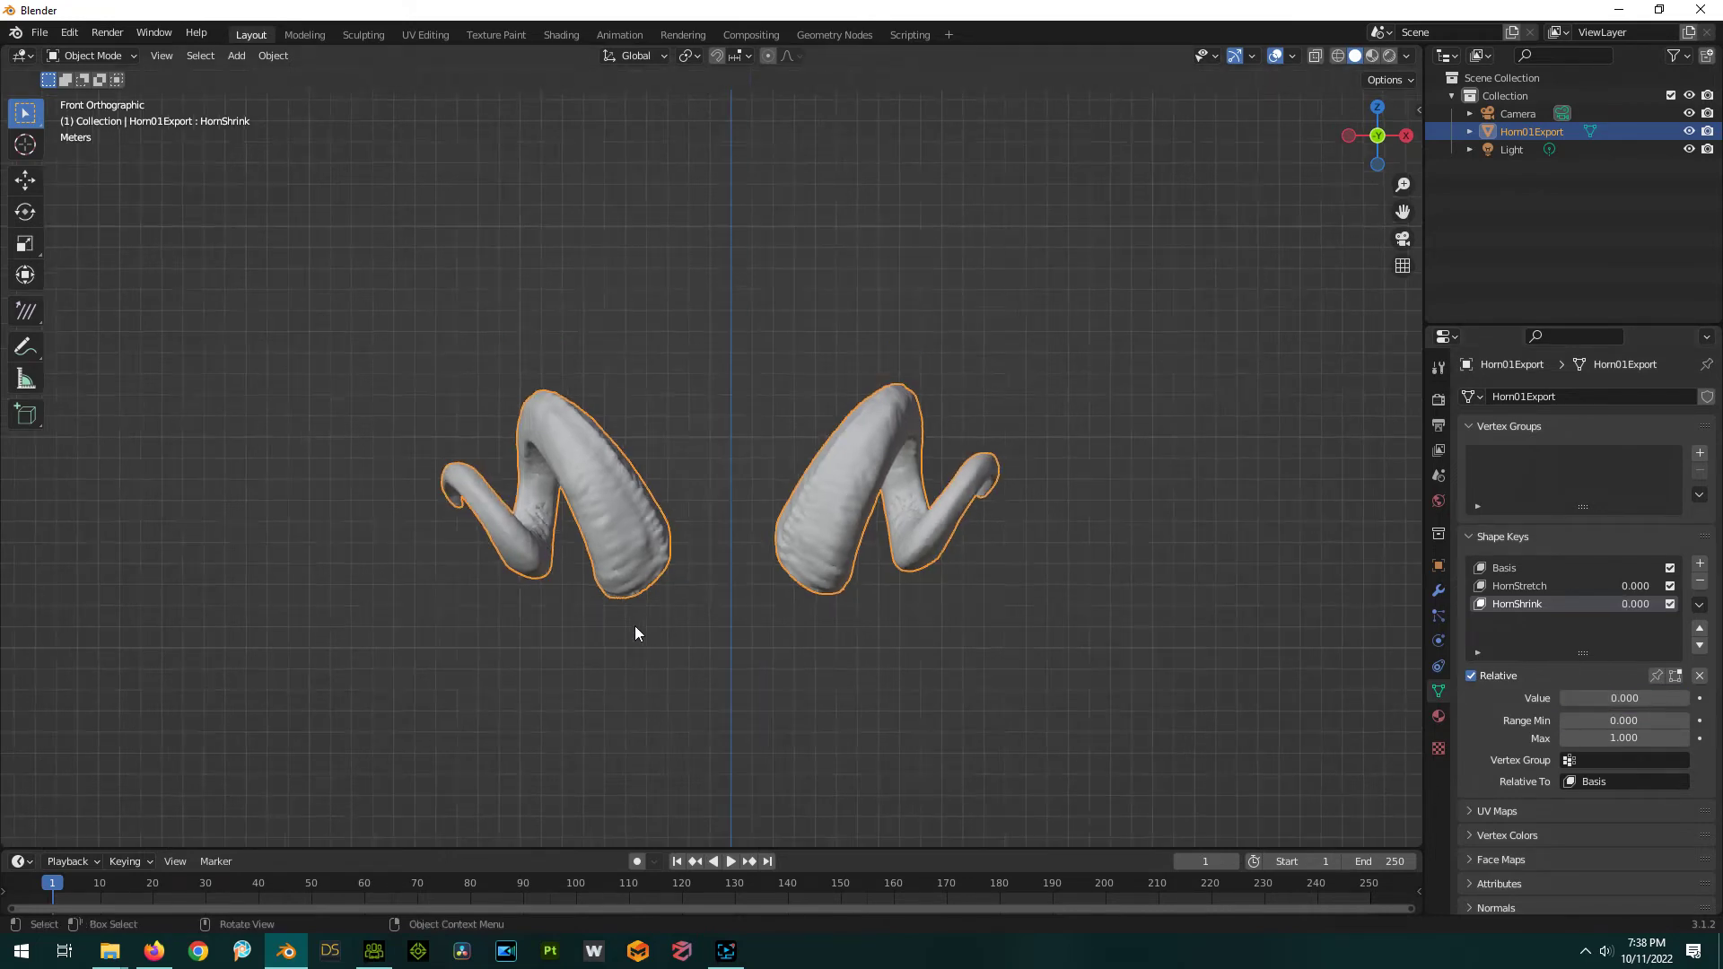
pyautogui.scroll(-1, 633, 627)
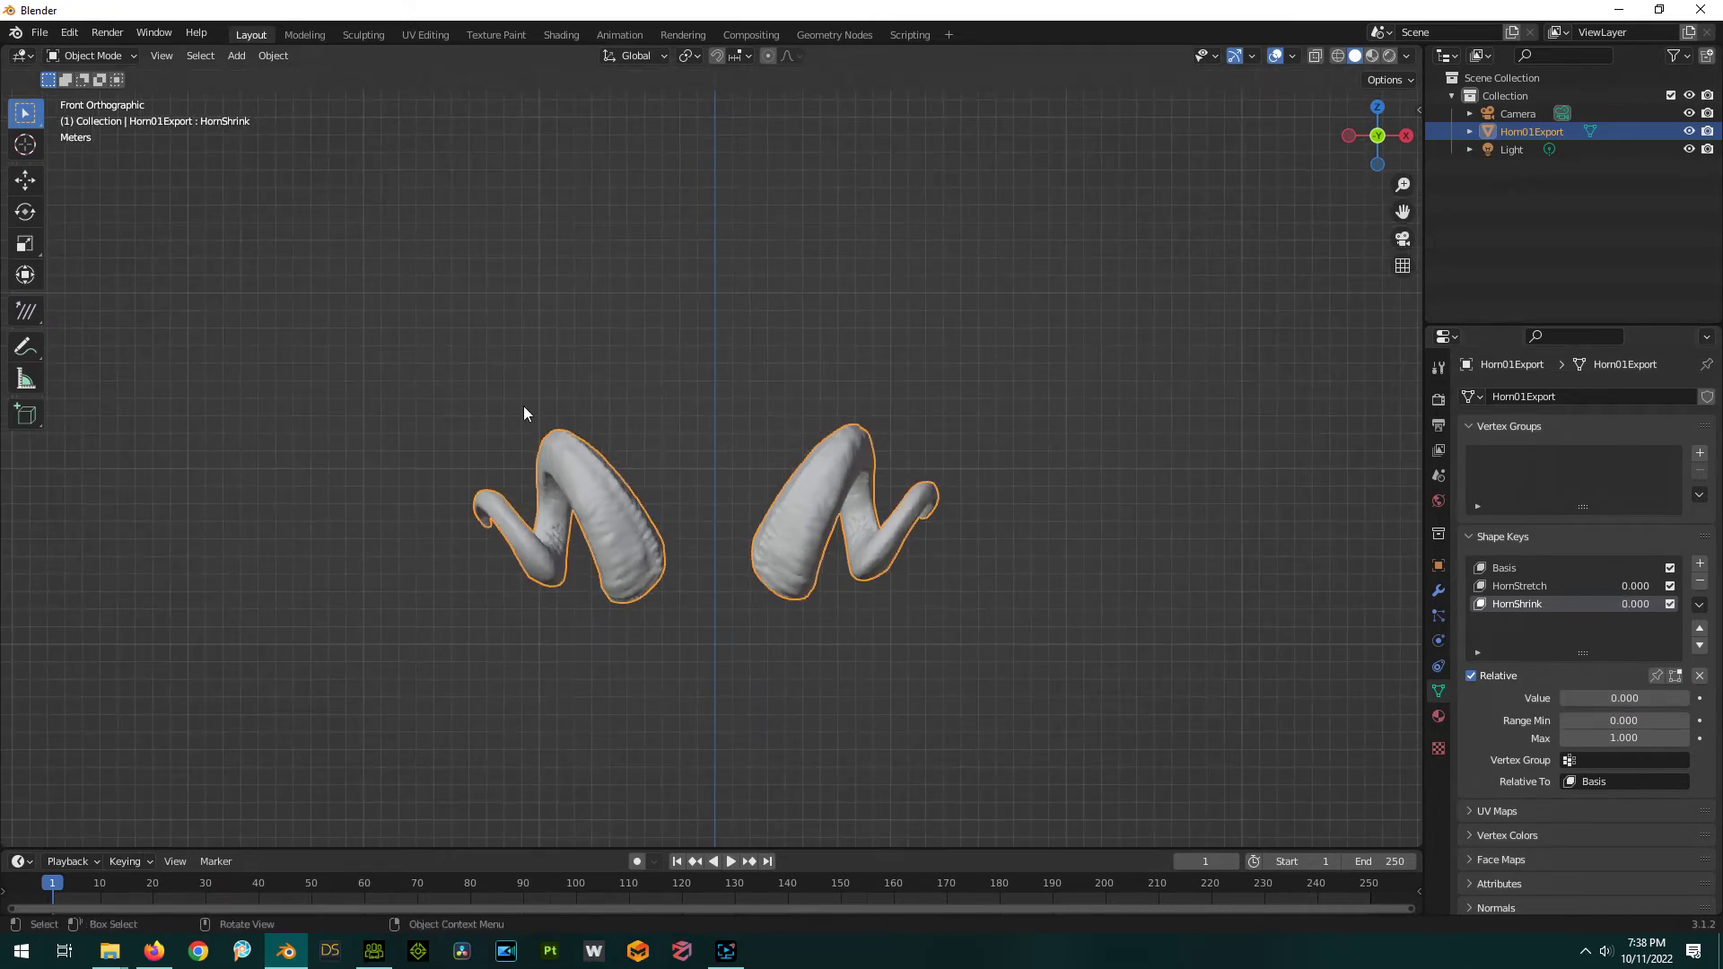
pyautogui.scroll(2, 715, 552)
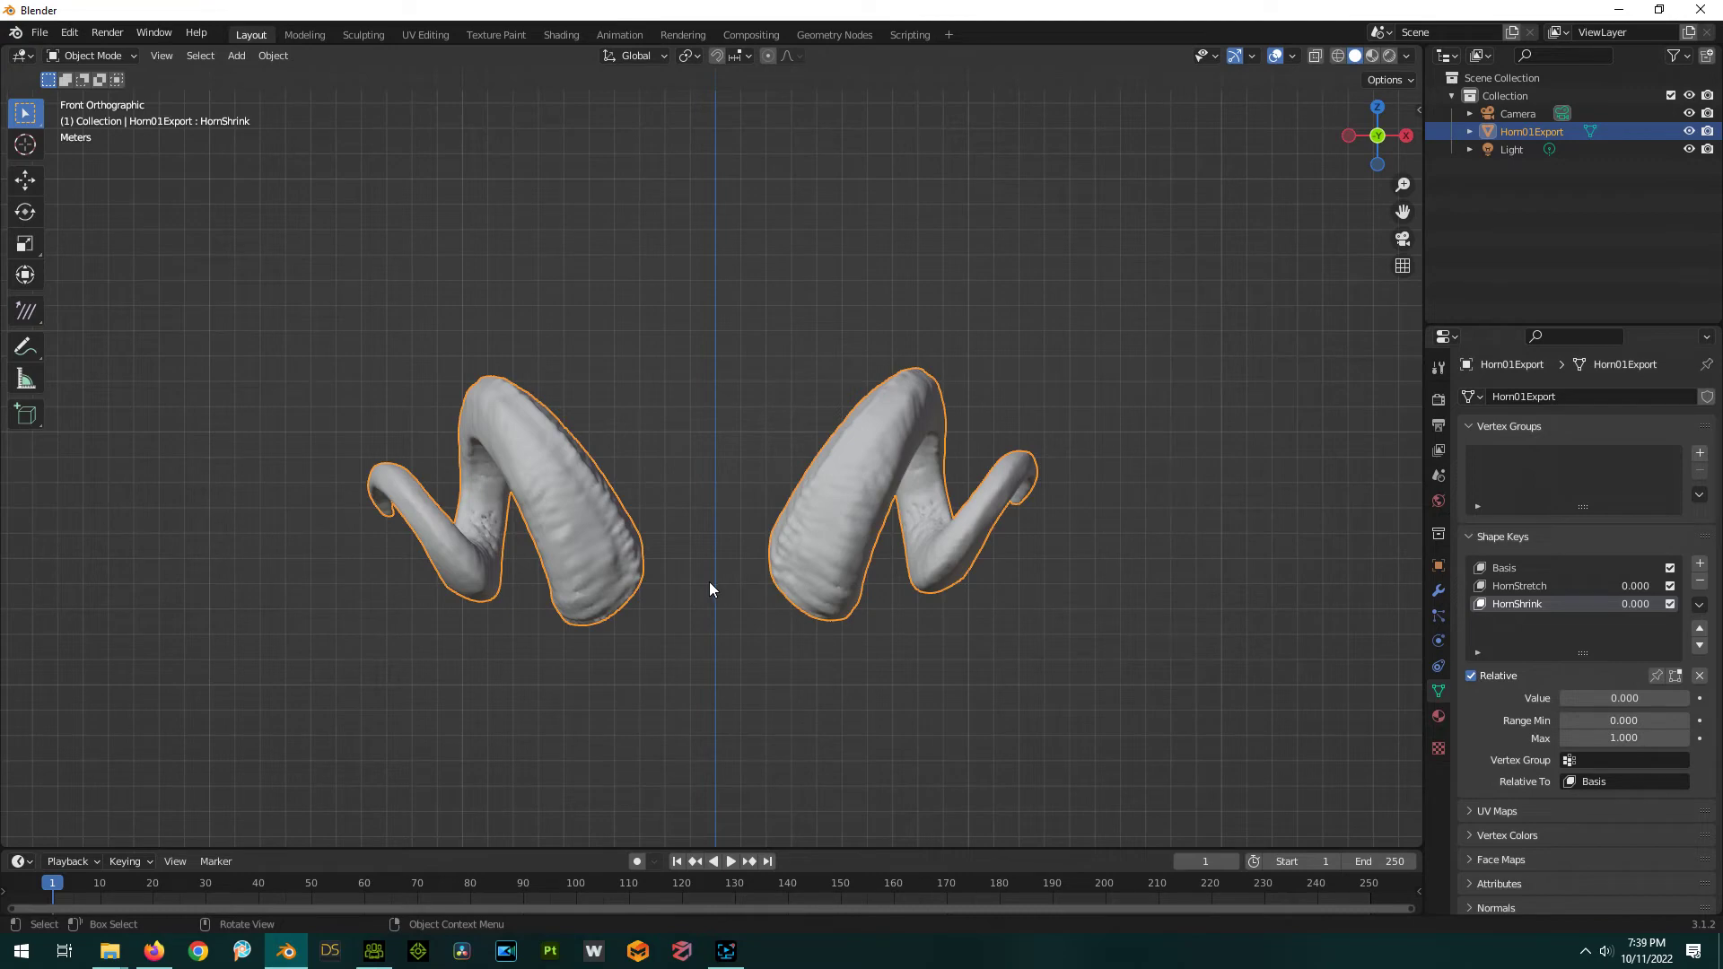
pyautogui.scroll(1, 746, 691)
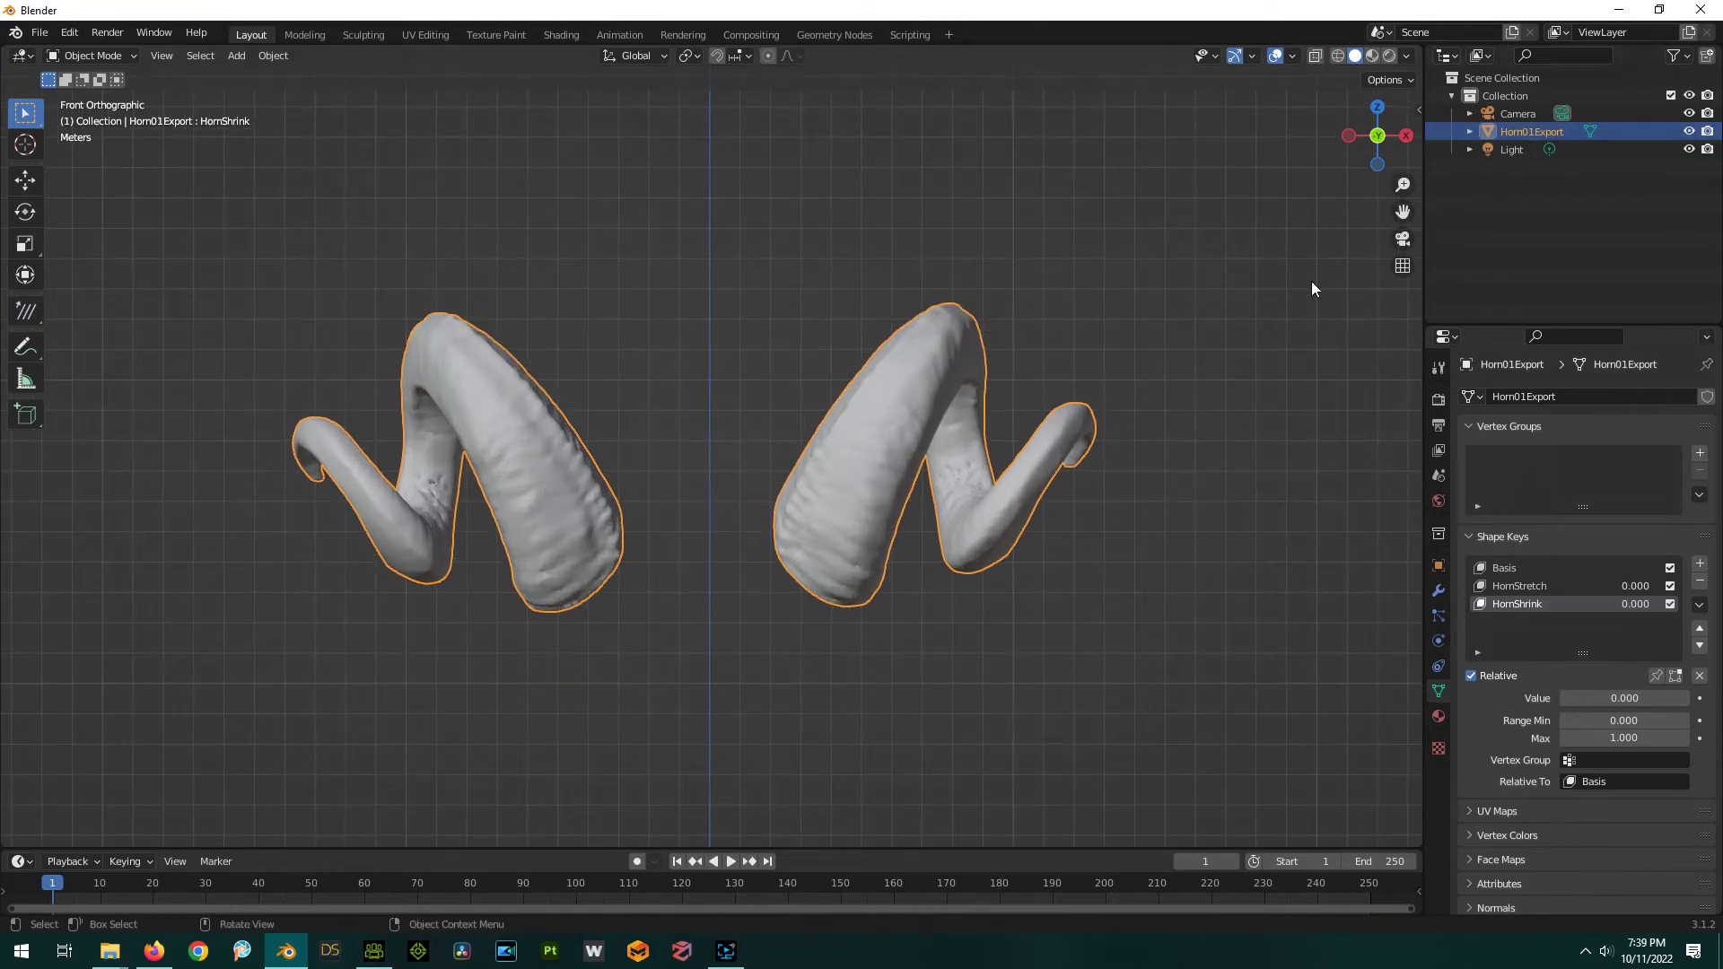
# Start an FBX export limited to selected objects and set its scale to 0.01.
pyautogui.click(31, 36)
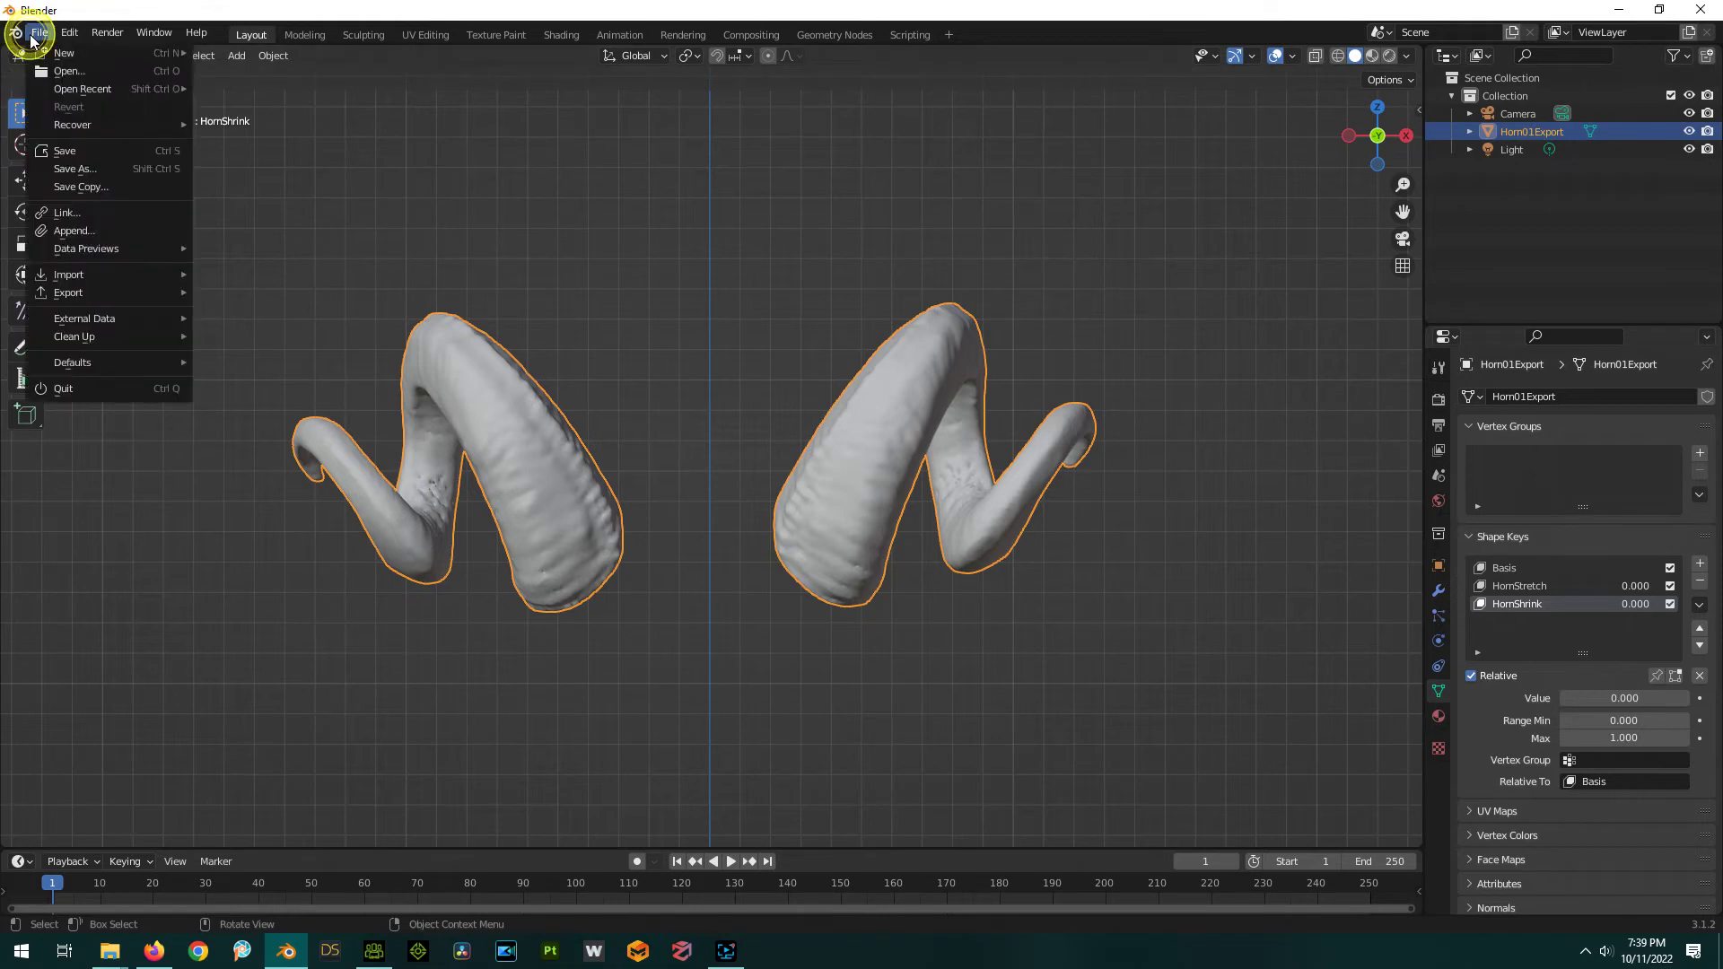
pyautogui.moveTo(97, 301)
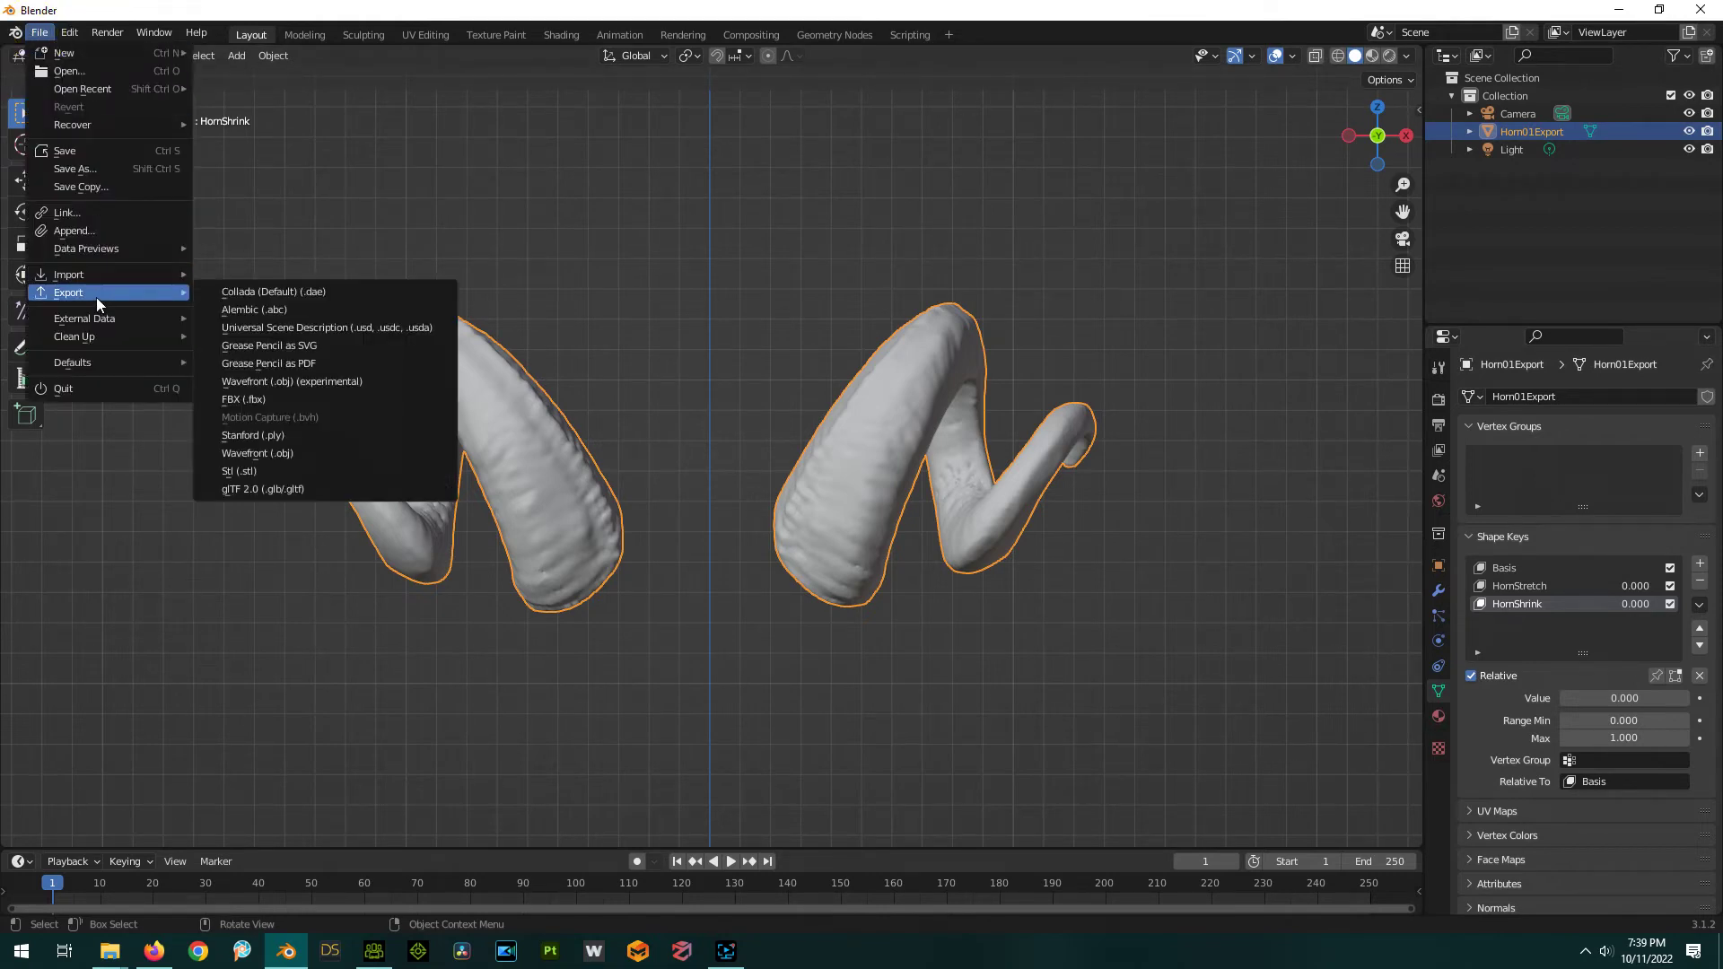
pyautogui.click(270, 399)
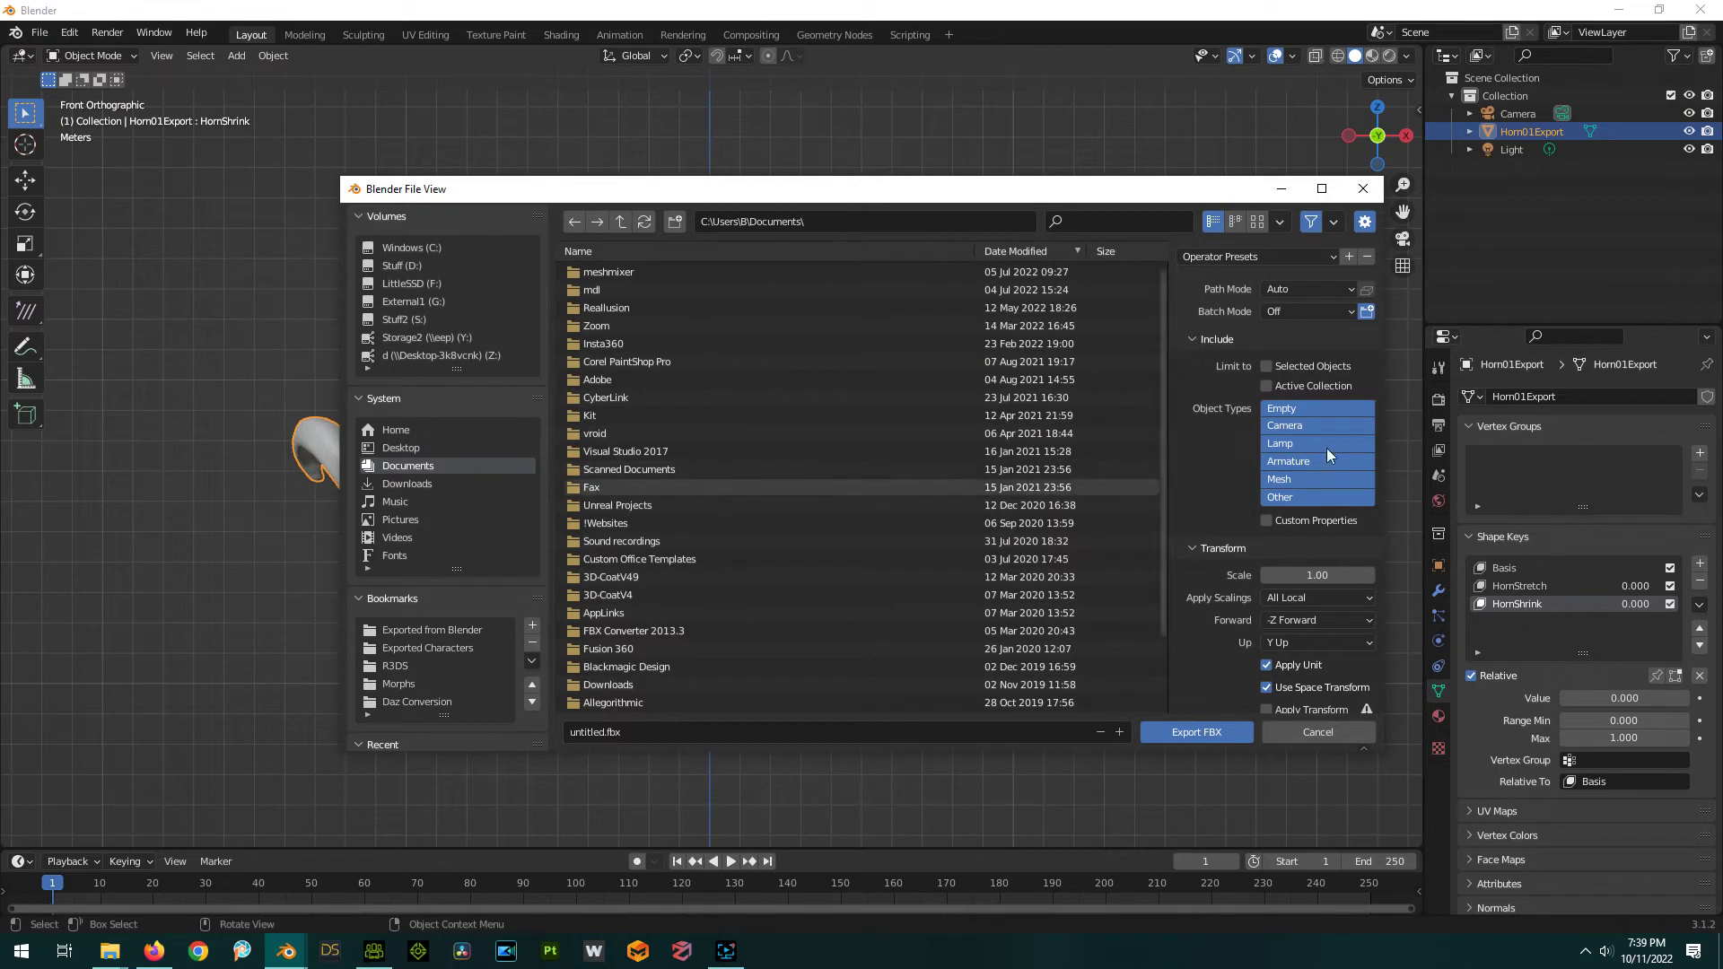
pyautogui.click(1265, 367)
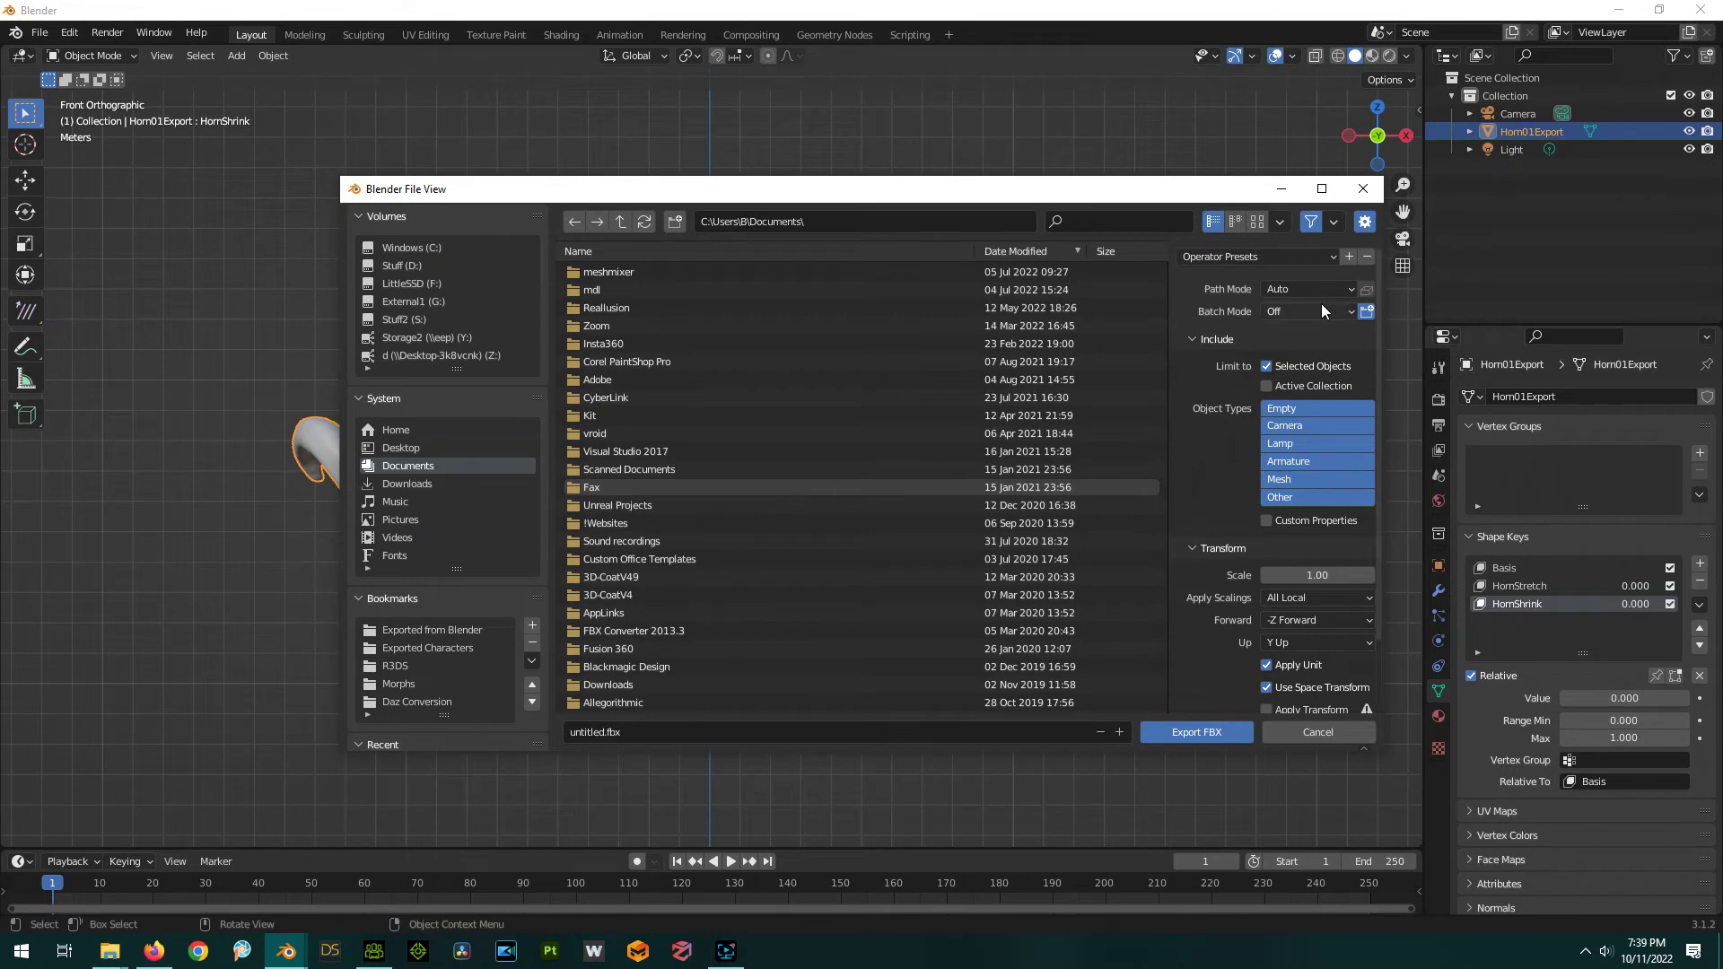
pyautogui.scroll(-1, 1189, 492)
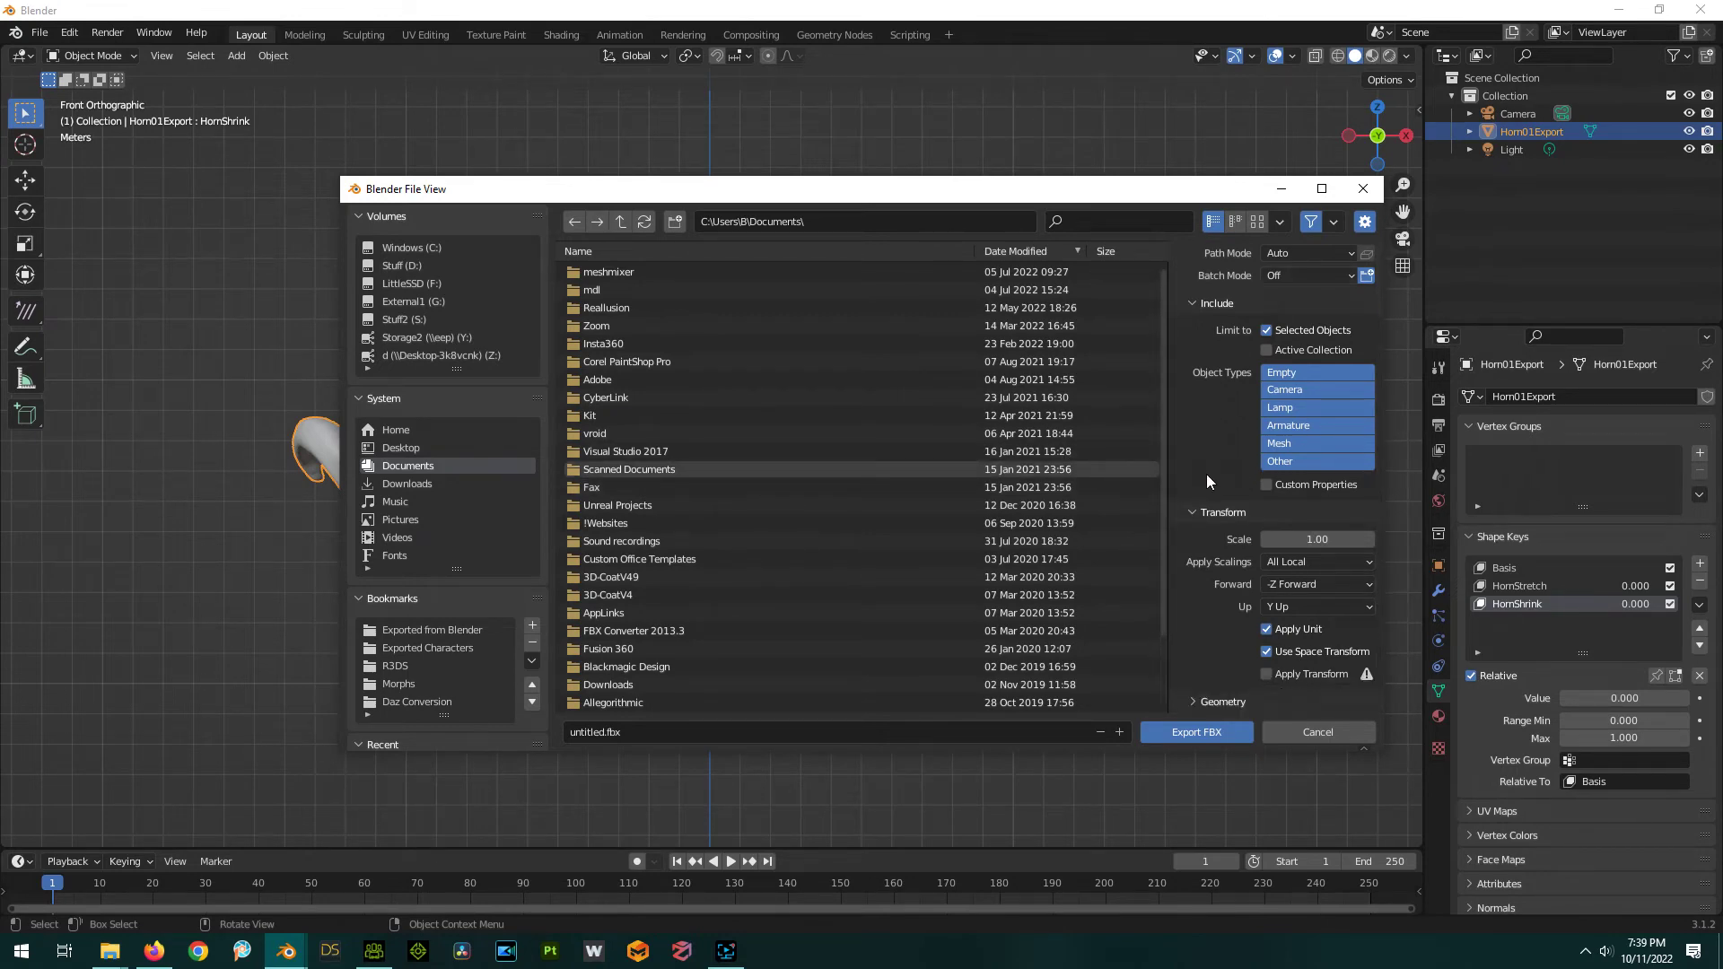
pyautogui.click(1323, 538)
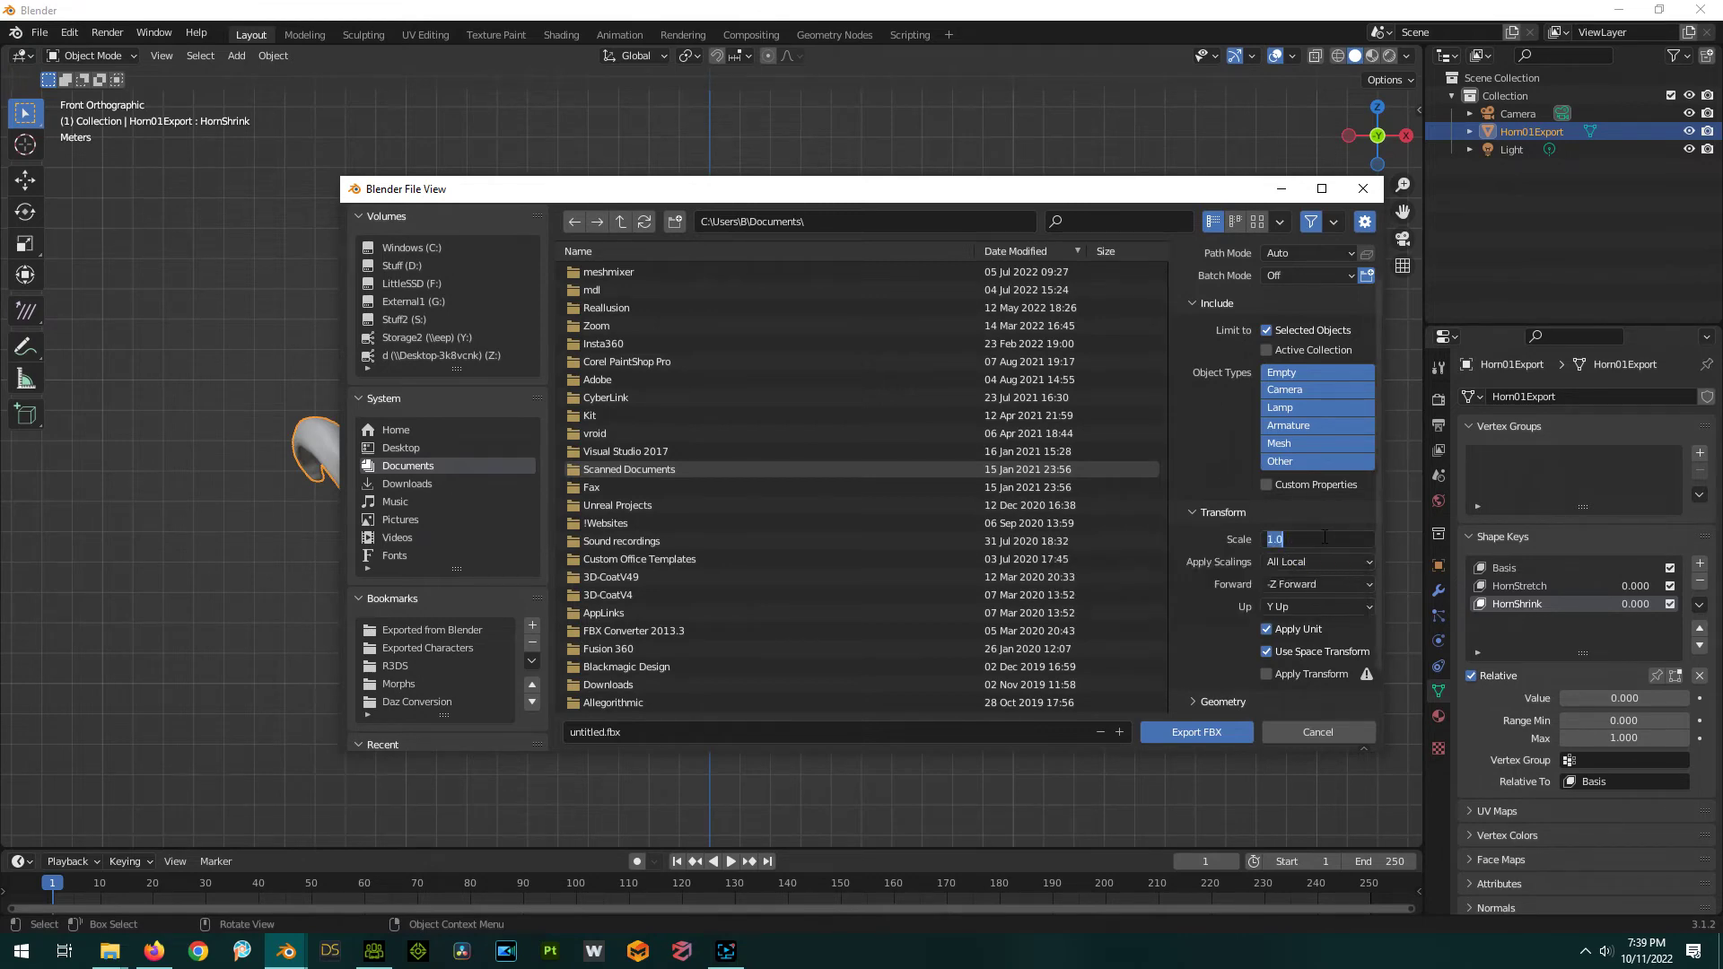
pyautogui.write('0.01')
pyautogui.press('Return')
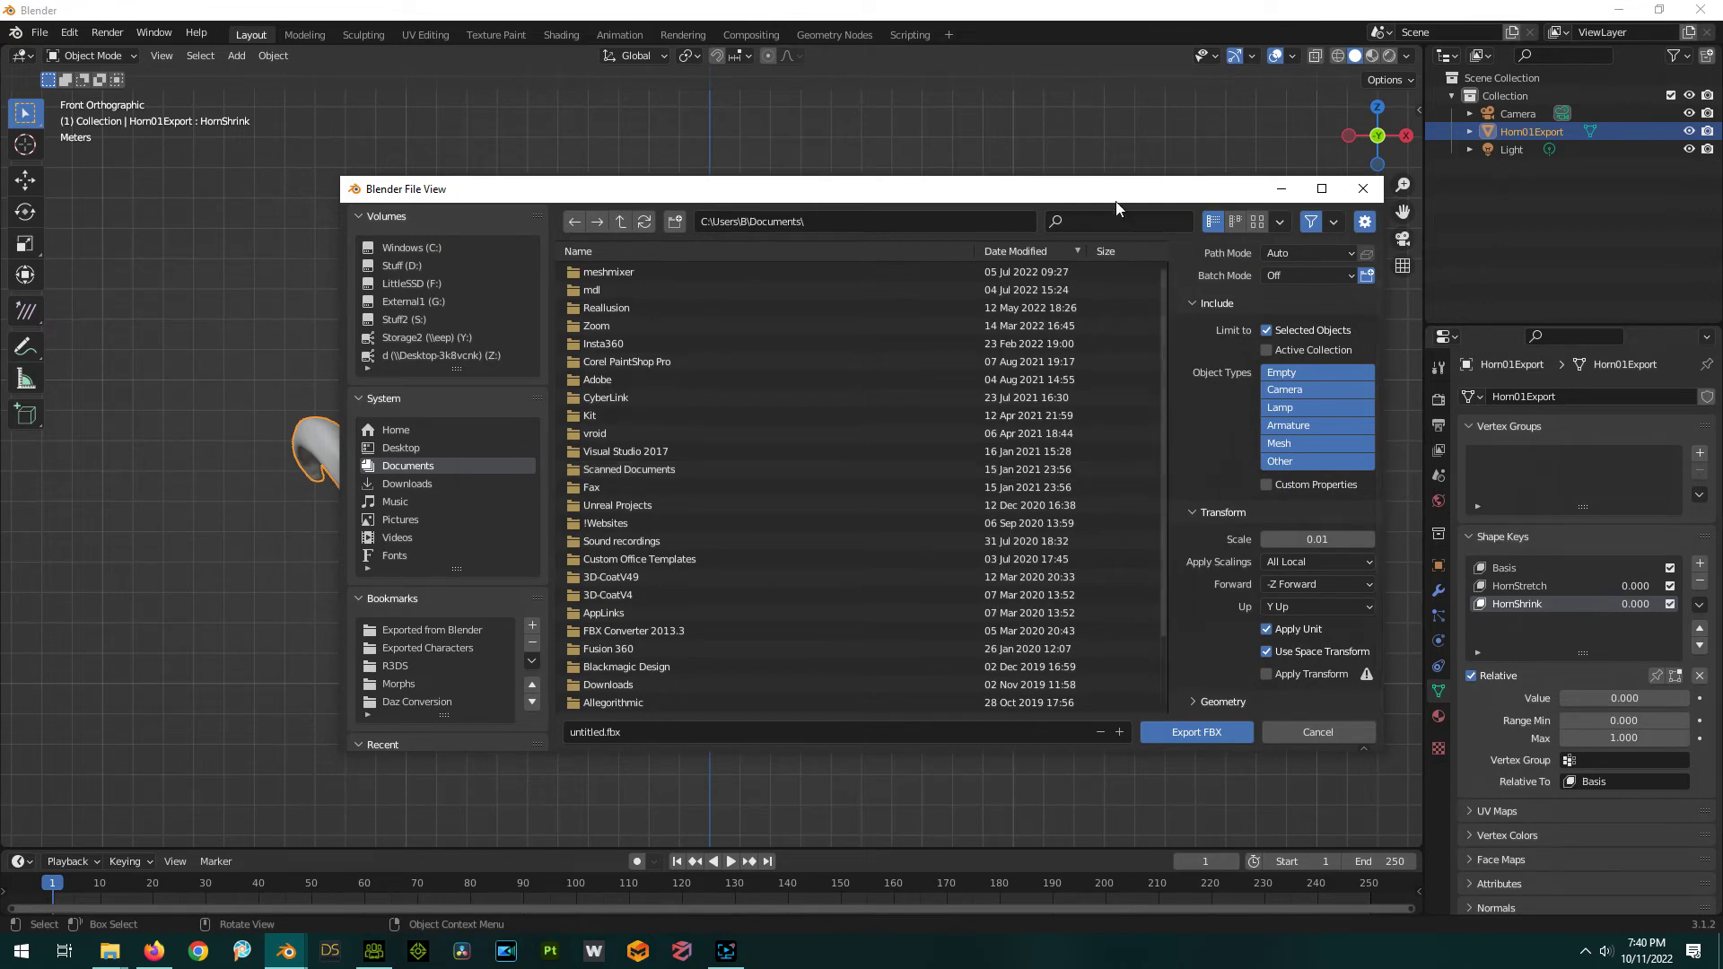
# Export the horns to D:\Models\Demo as Horn01withMorphs.fbx.
pyautogui.moveTo(1111, 193); pyautogui.dragTo(838, 685)
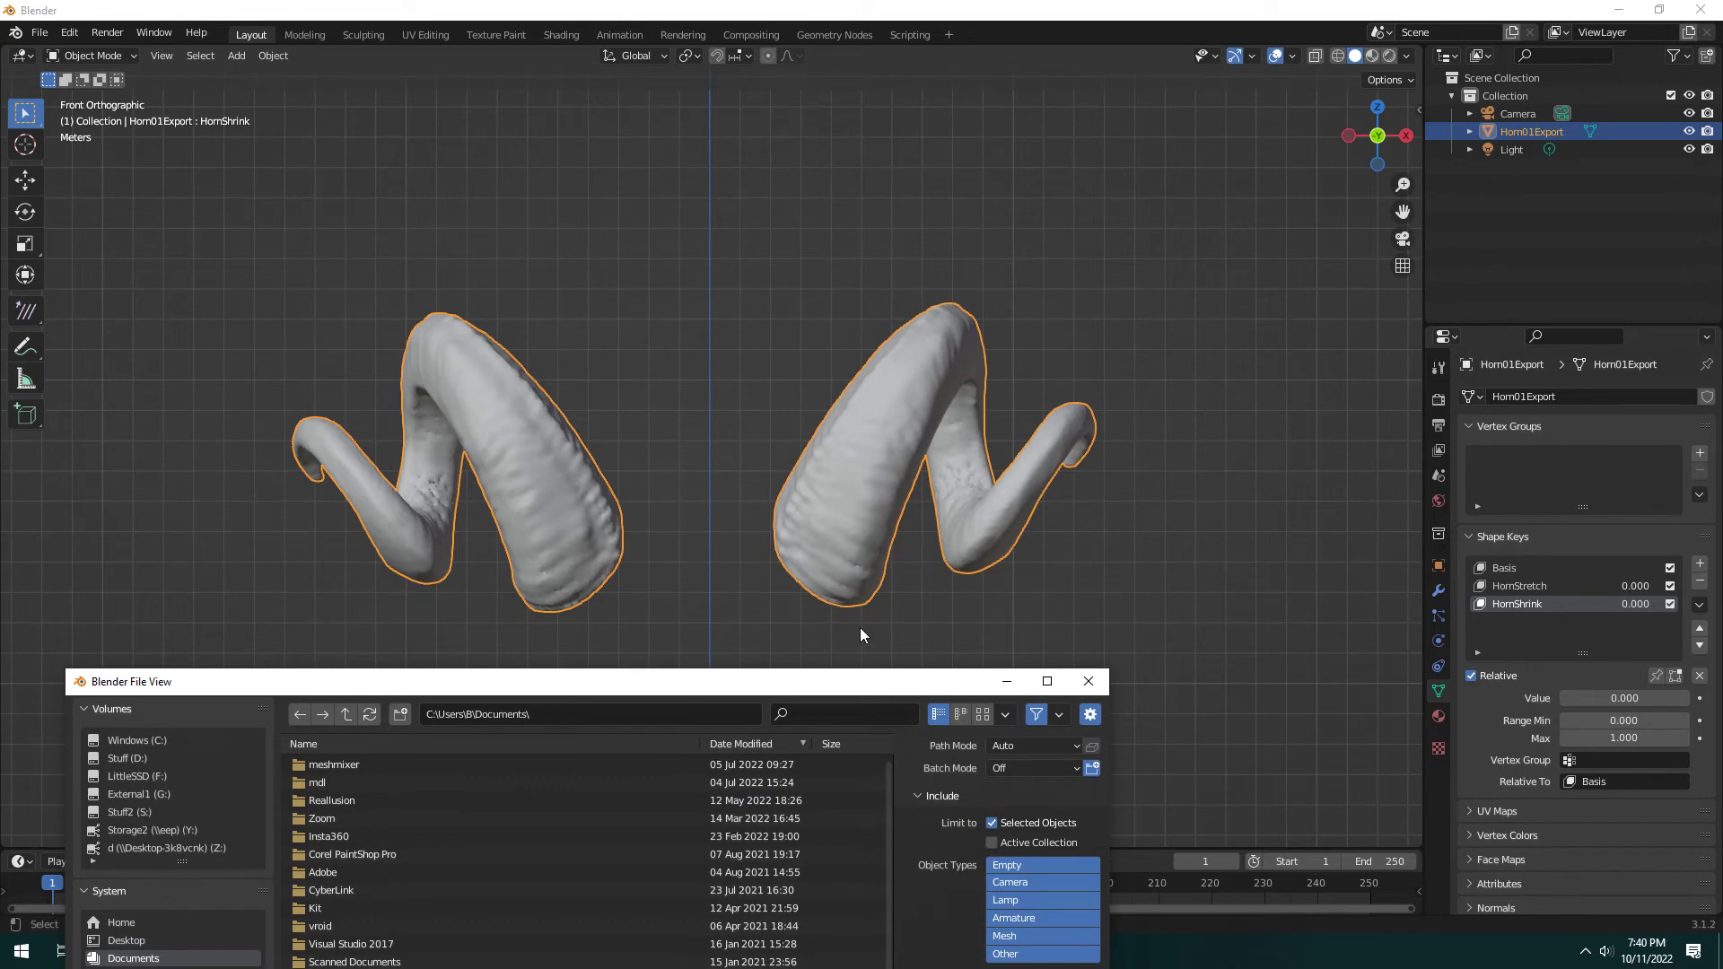
pyautogui.moveTo(803, 688); pyautogui.dragTo(987, 159)
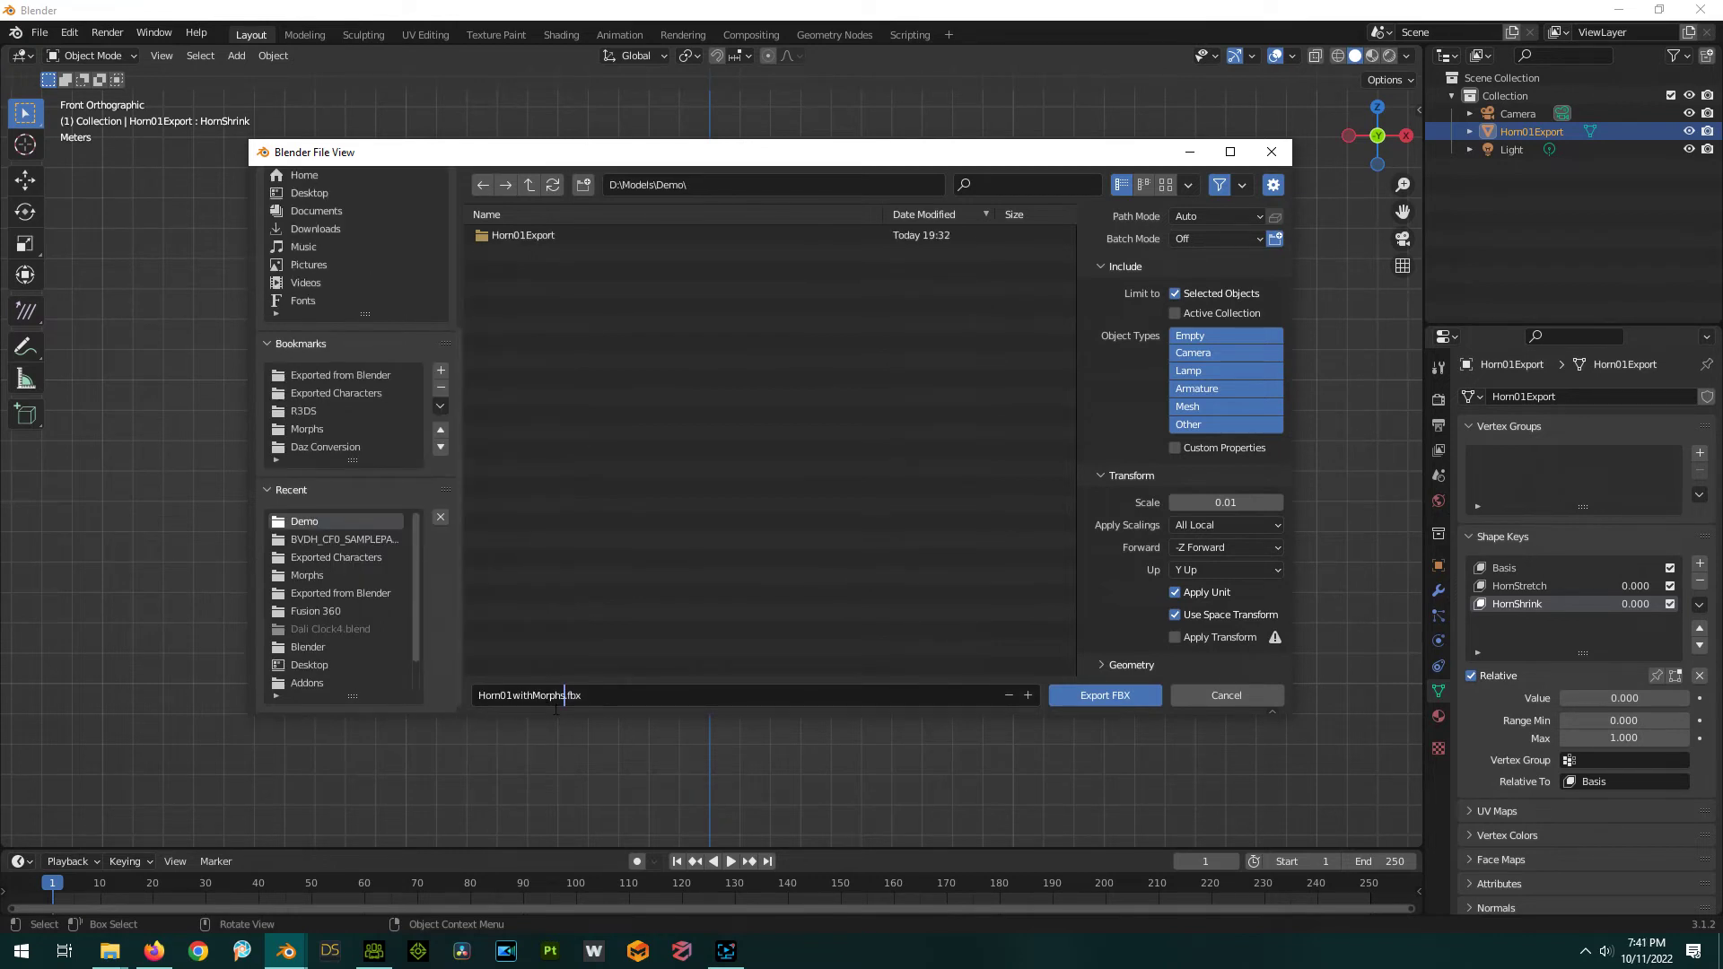
pyautogui.click(1096, 697)
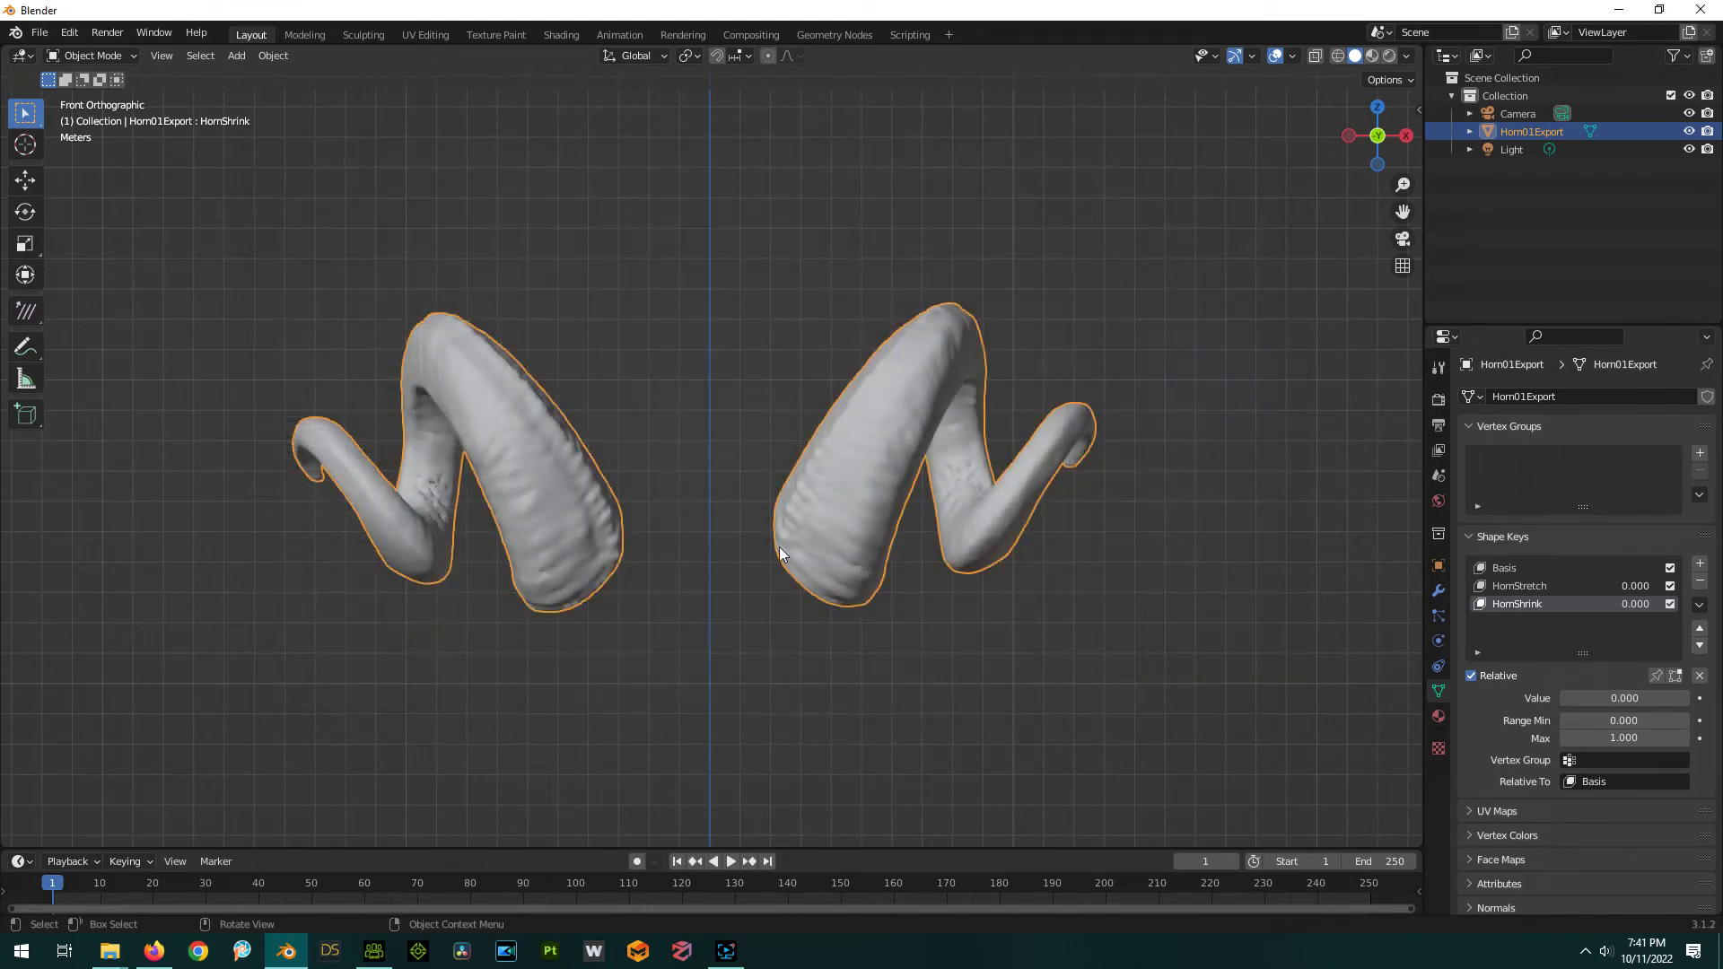
# Switch to Character Creator and delete the HORNS_01 accessory from the demon's head.
pyautogui.click(373, 951)
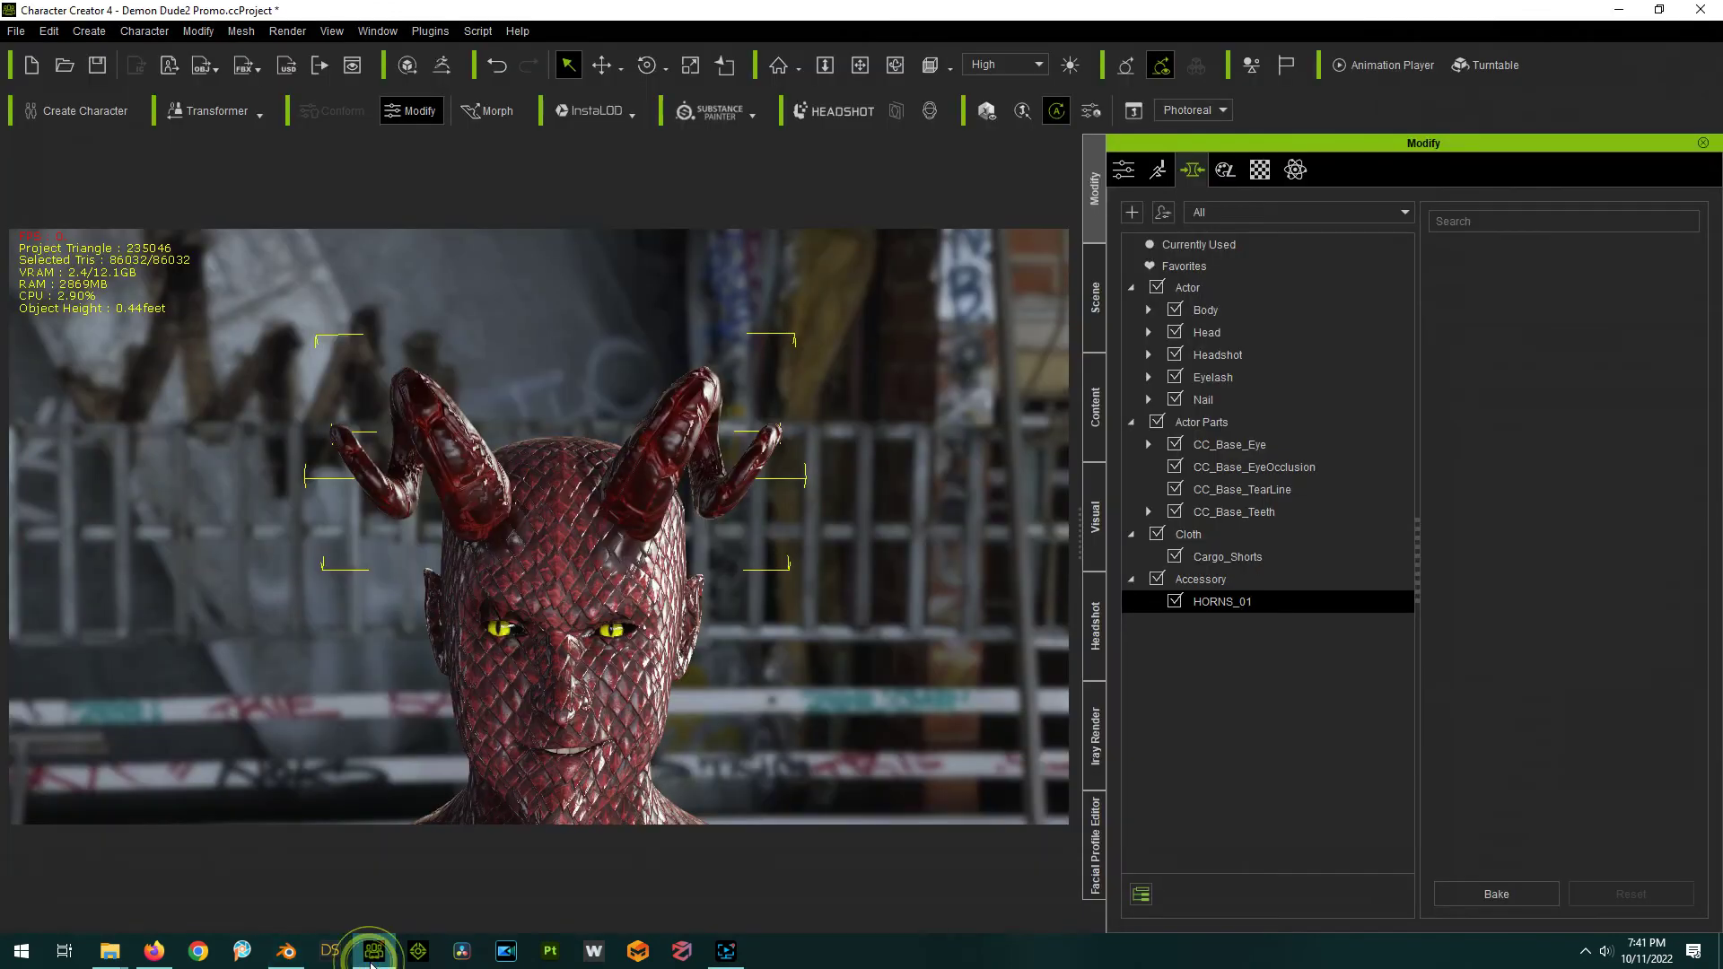
pyautogui.click(702, 400)
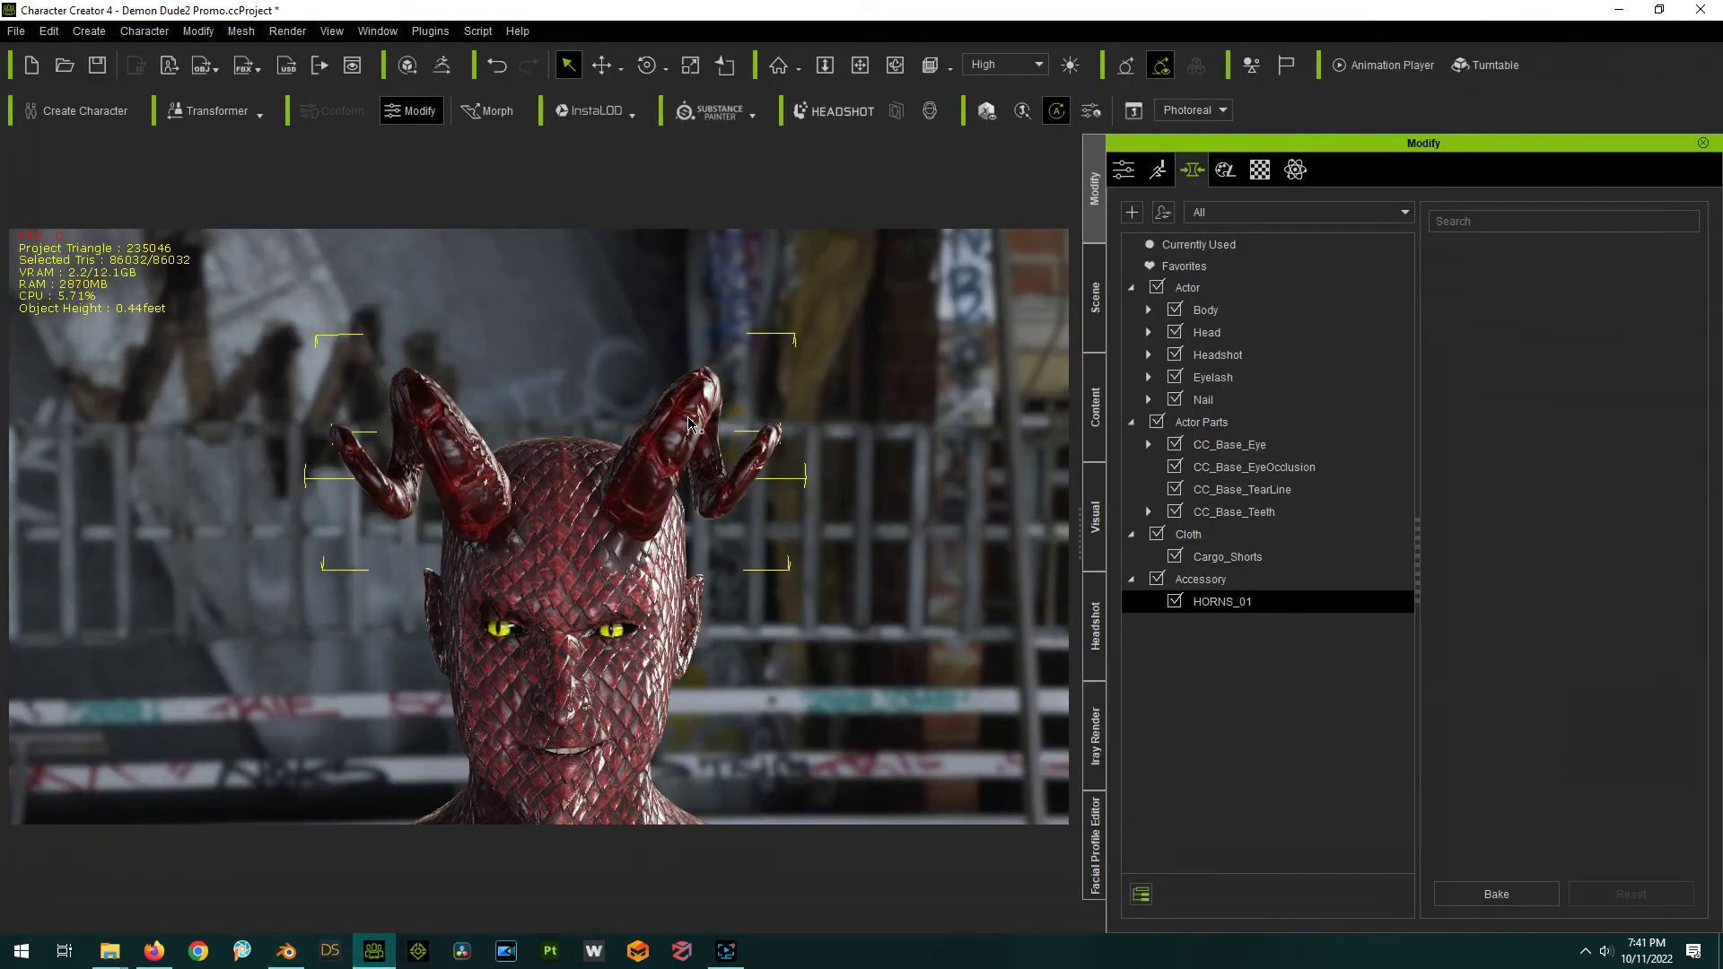
pyautogui.press('Delete')
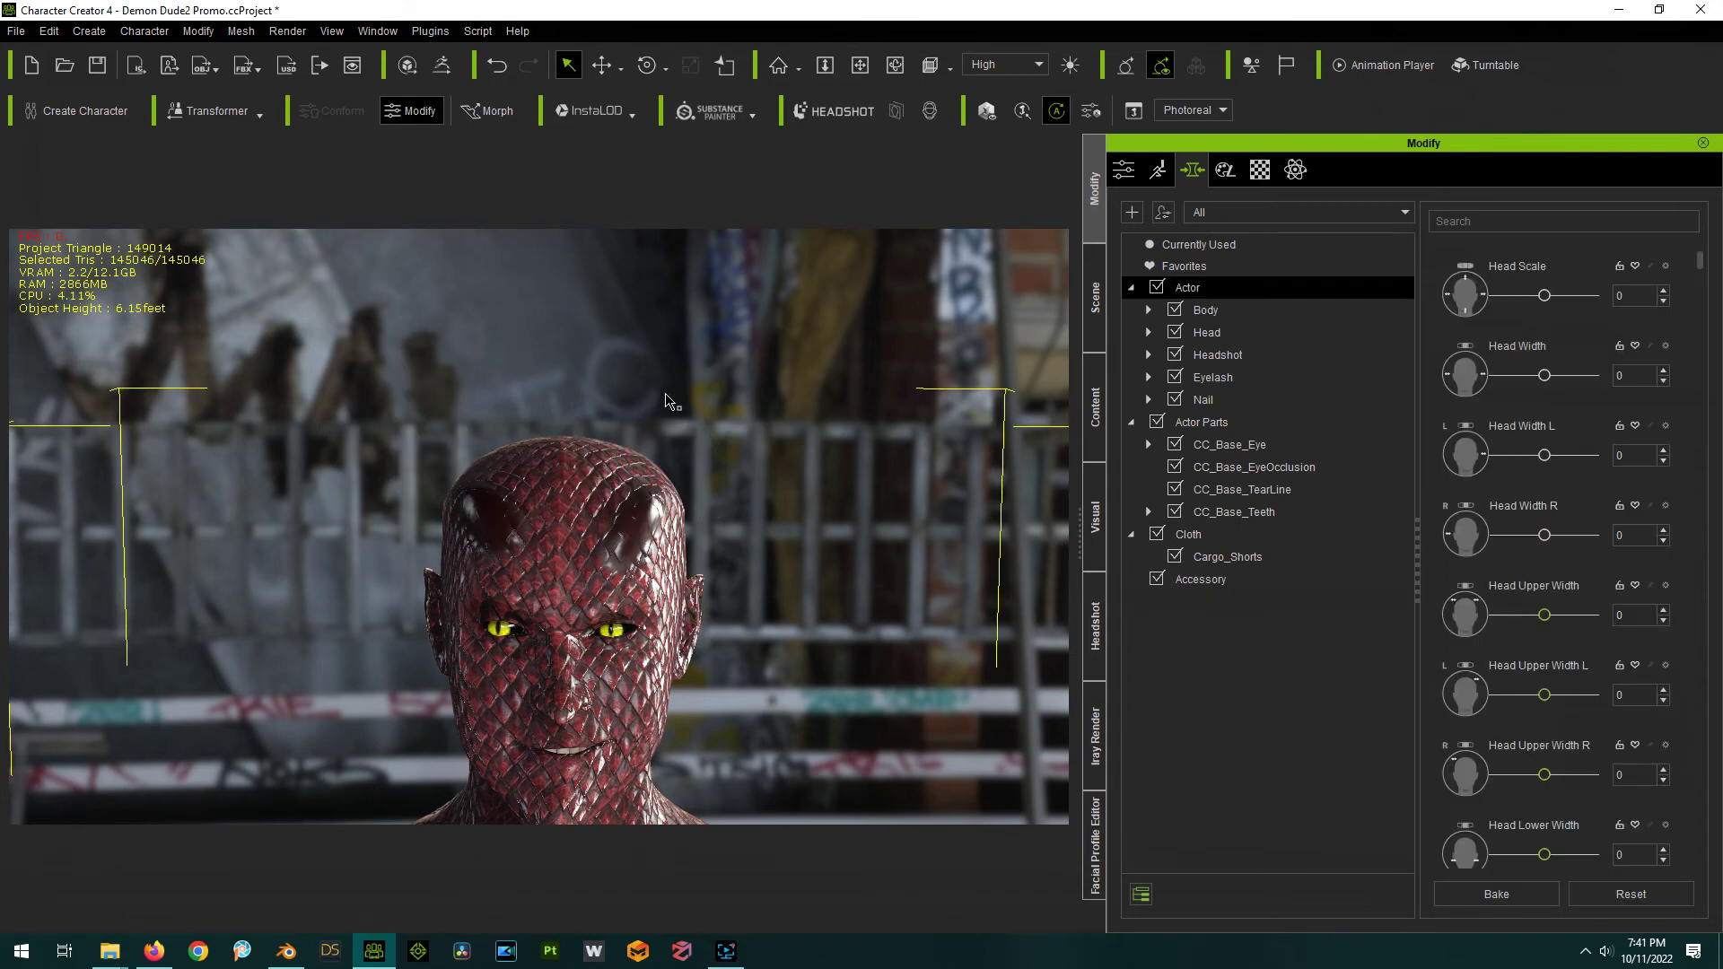
# Import Horn01withMorphs.fbx from the Demo folder as a new accessory on the demon character.
pyautogui.click(91, 31)
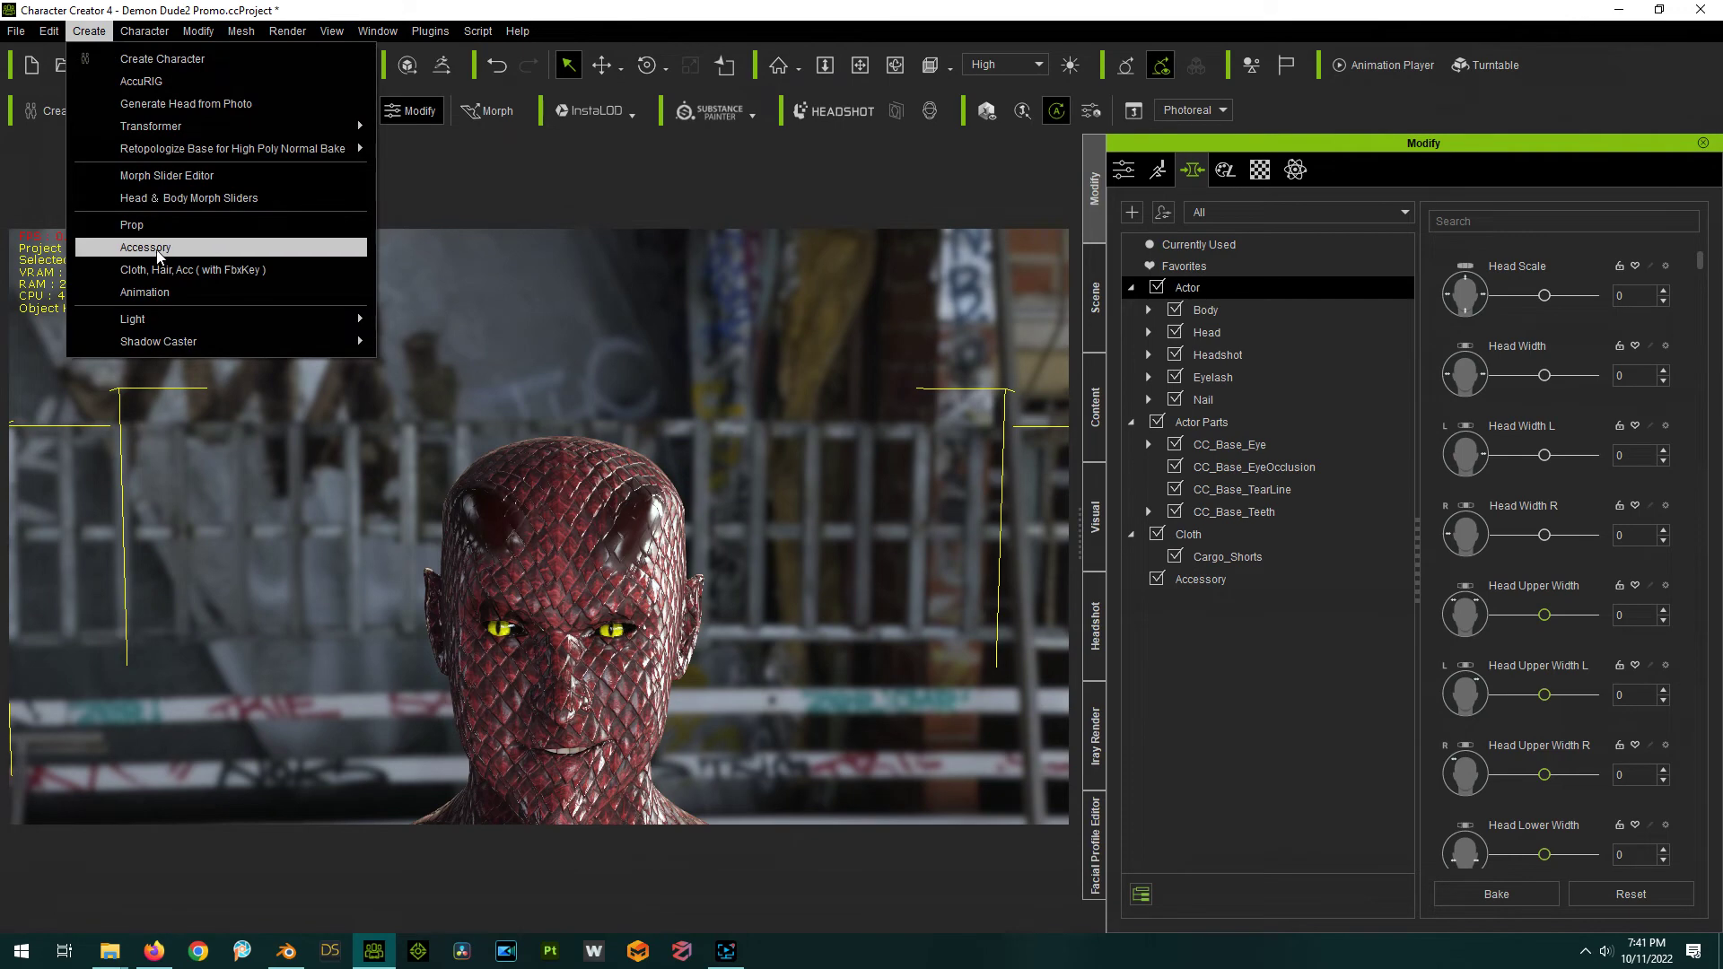
pyautogui.click(158, 252)
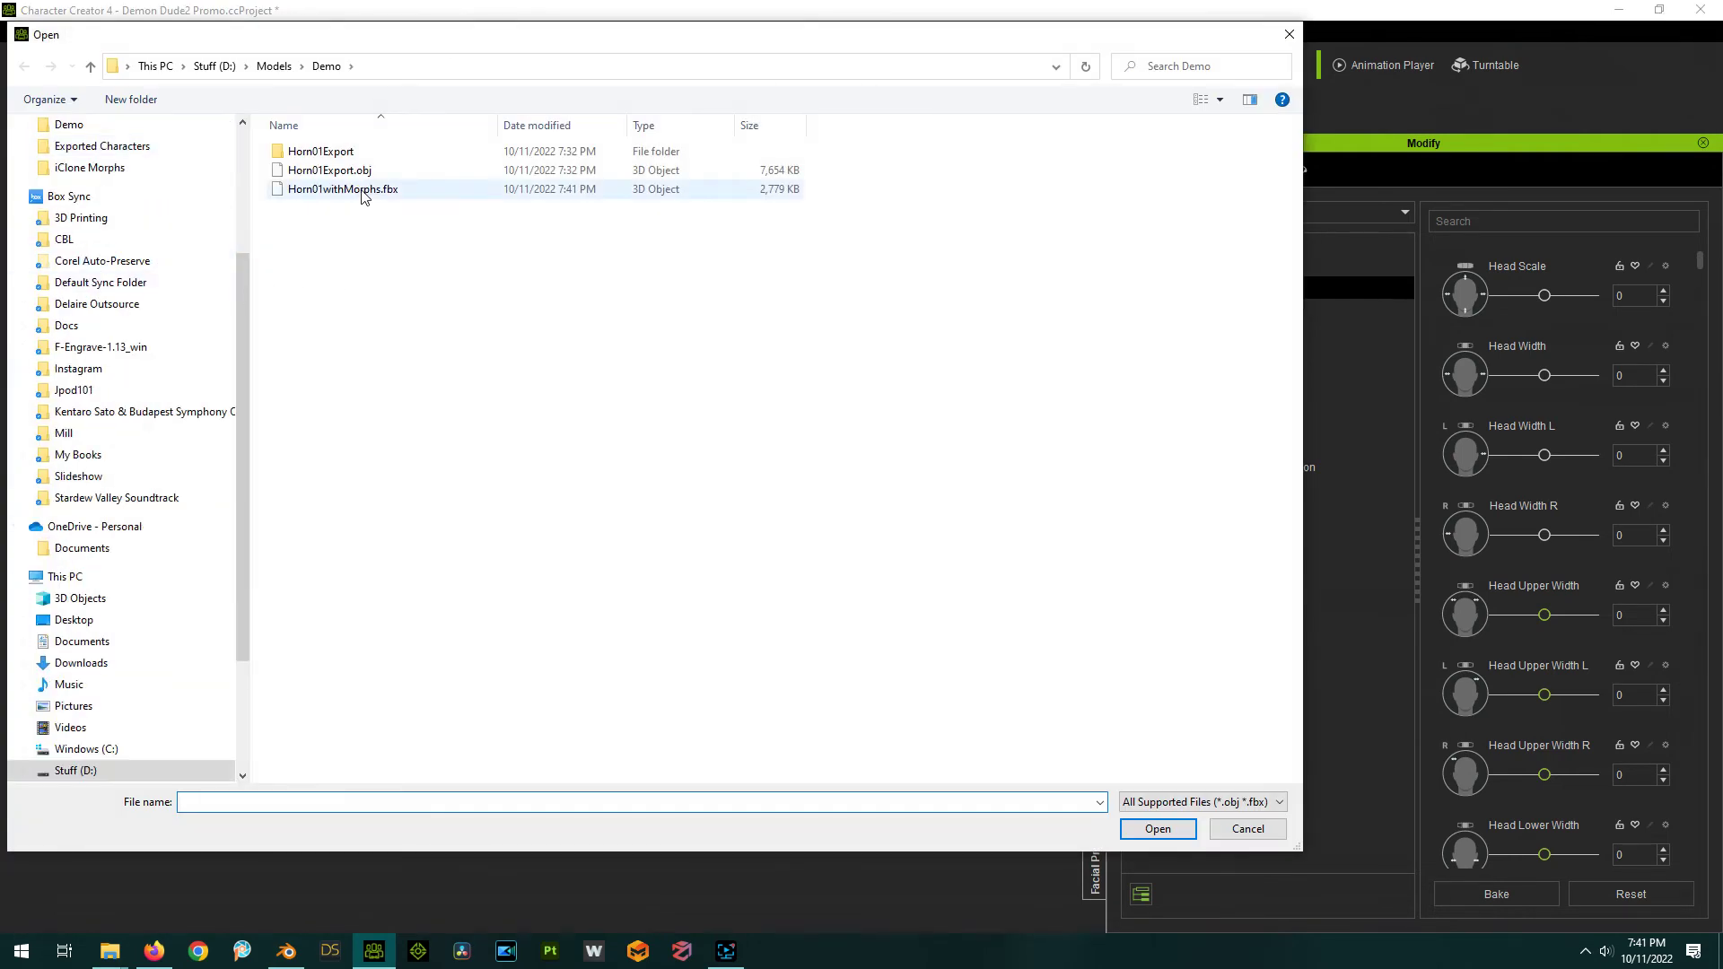
pyautogui.click(371, 192)
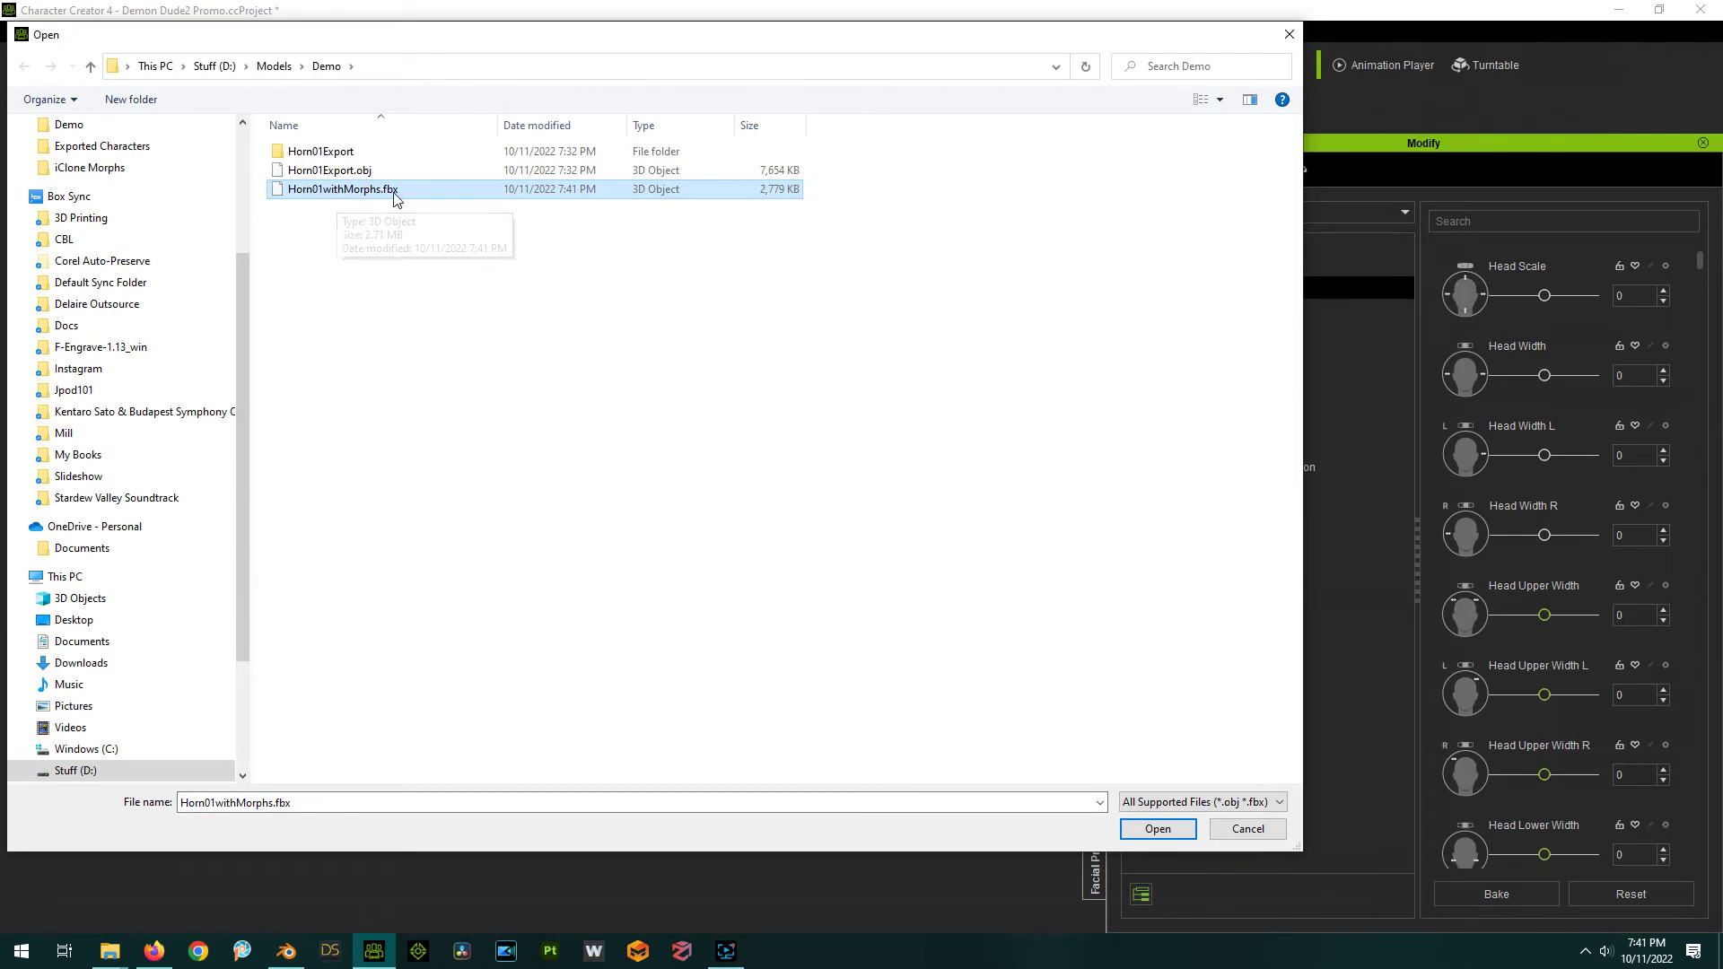
pyautogui.click(1155, 827)
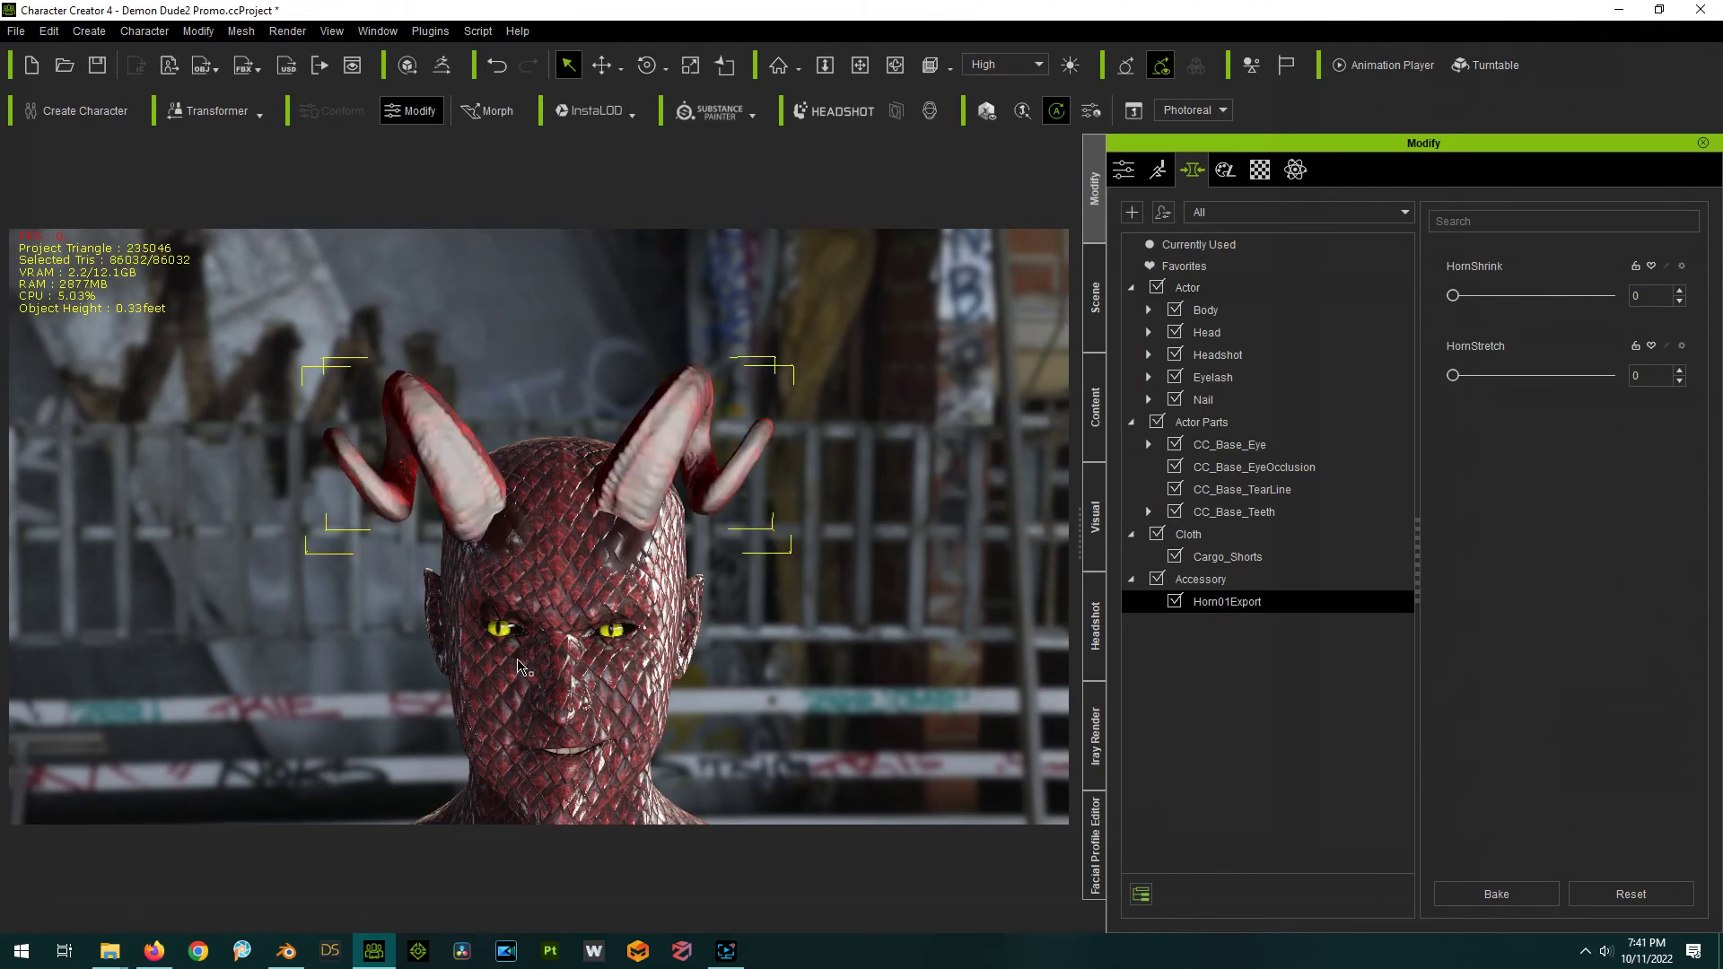
# Try out the HornStretch and HornShrink morphs on the Horn01Export accessory and return both to 0.
pyautogui.moveTo(463, 668)
pyautogui.mouseDown(button='right')
pyautogui.moveTo(1009, 613)
pyautogui.moveTo(529, 684)
pyautogui.moveTo(474, 662)
pyautogui.mouseUp(button='right')
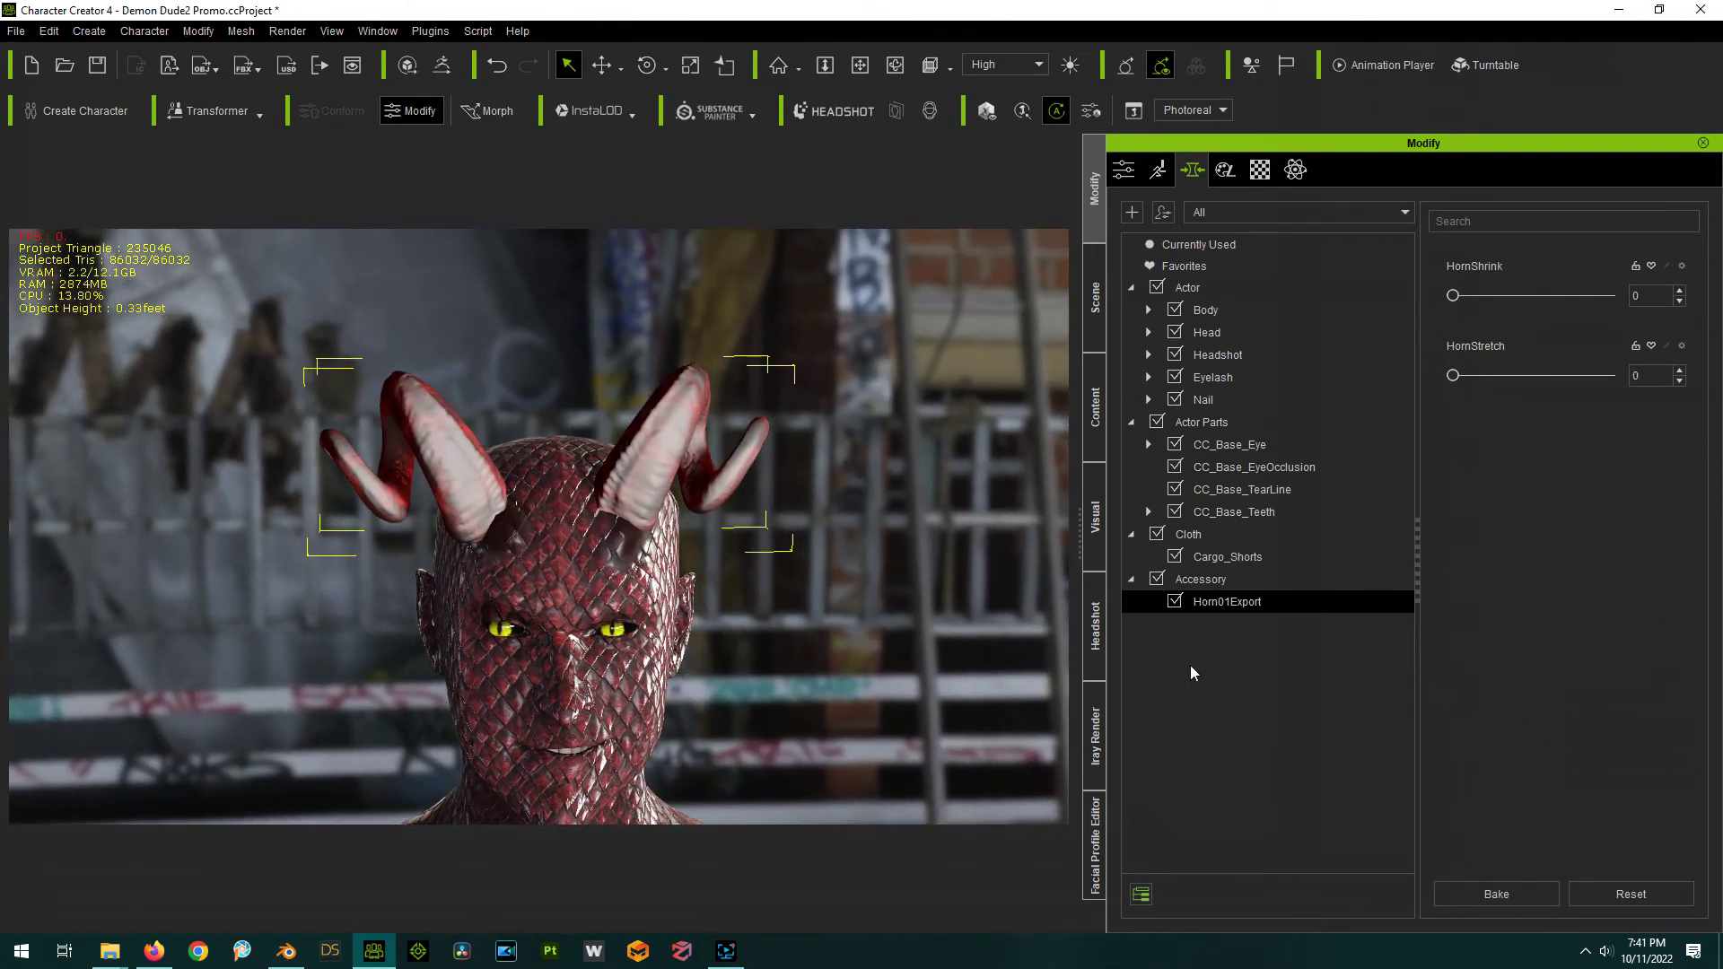
pyautogui.click(1231, 599)
pyautogui.moveTo(1456, 380)
pyautogui.mouseDown()
pyautogui.moveTo(1608, 375)
pyautogui.moveTo(1452, 375)
pyautogui.mouseUp()
pyautogui.moveTo(1461, 300)
pyautogui.mouseDown()
pyautogui.moveTo(1608, 295)
pyautogui.moveTo(1453, 296)
pyautogui.mouseUp()
pyautogui.scroll(2, 599, 431)
pyautogui.scroll(1, 600, 413)
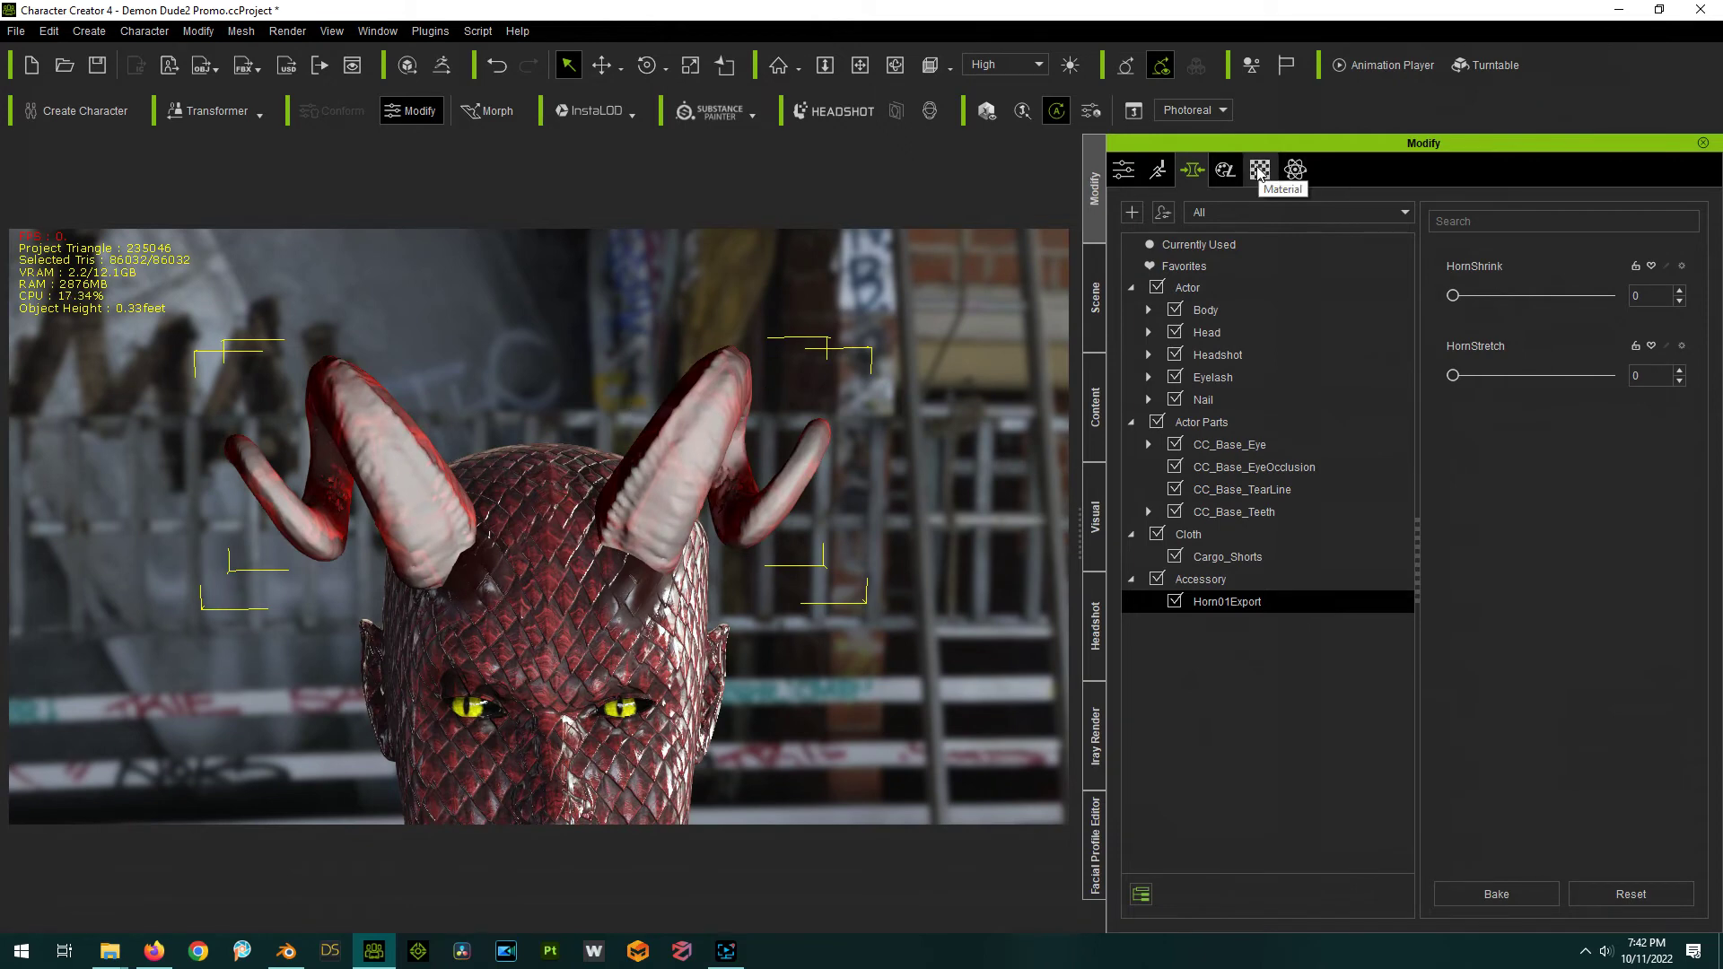
# Load the HornTexture.iMtlPlus material from the Demo folder onto the horns with Load Material Plus.
pyautogui.click(1259, 170)
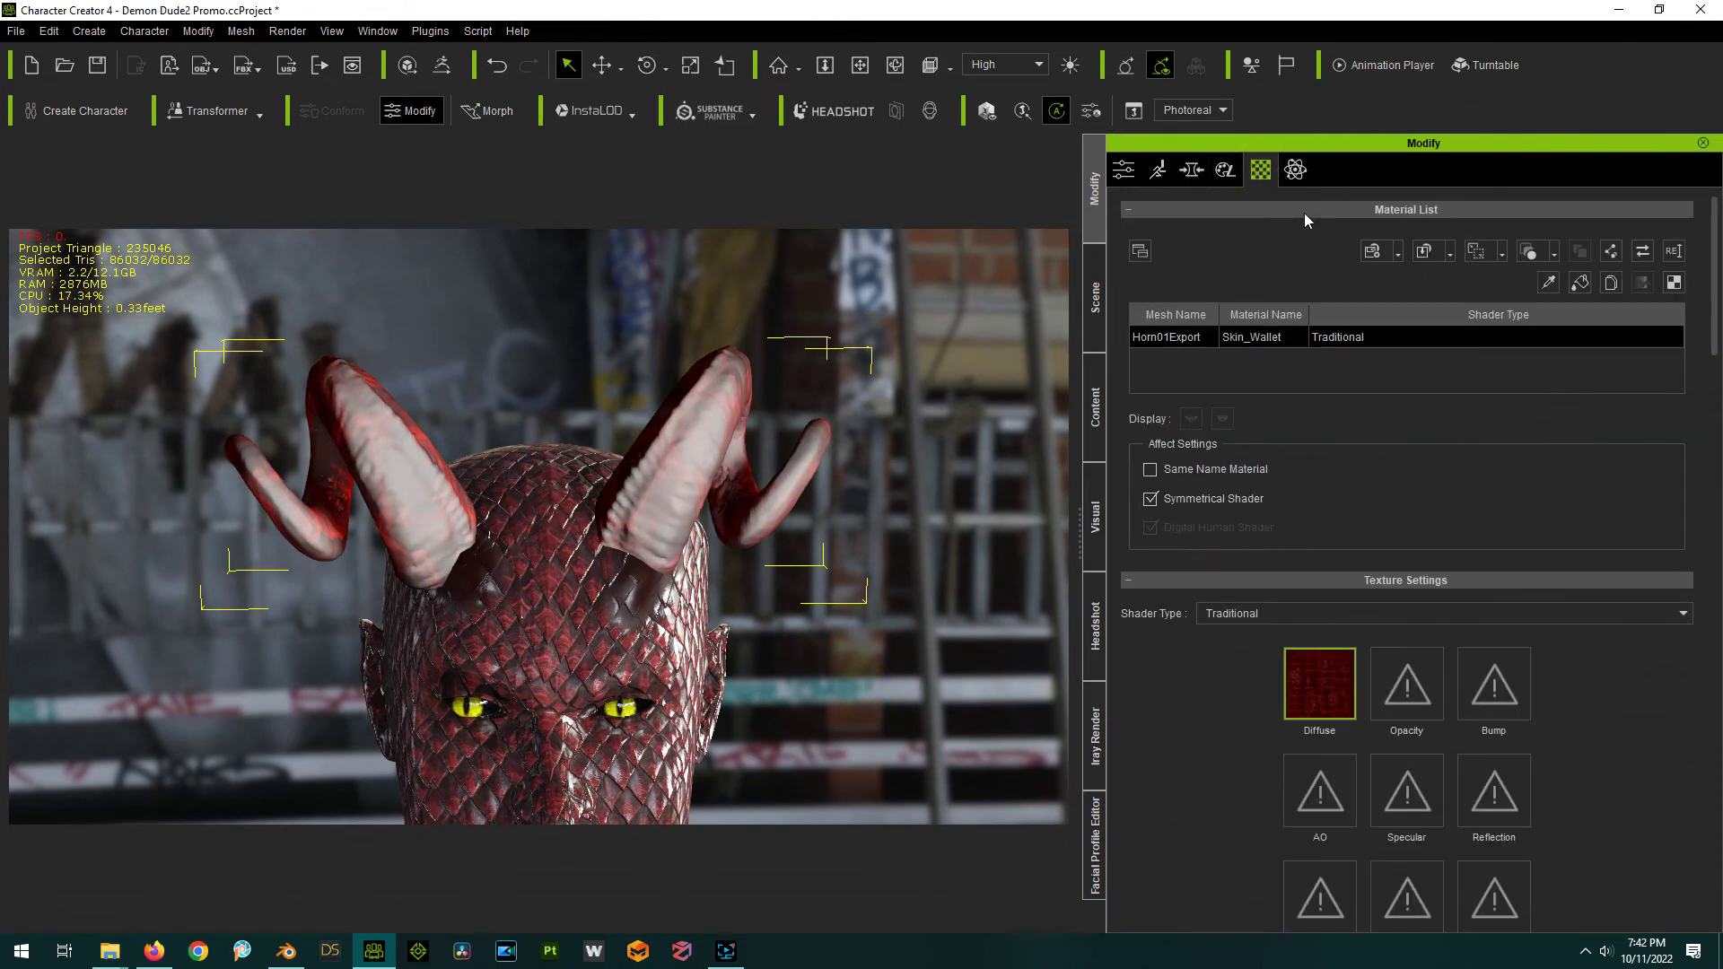
pyautogui.click(1452, 254)
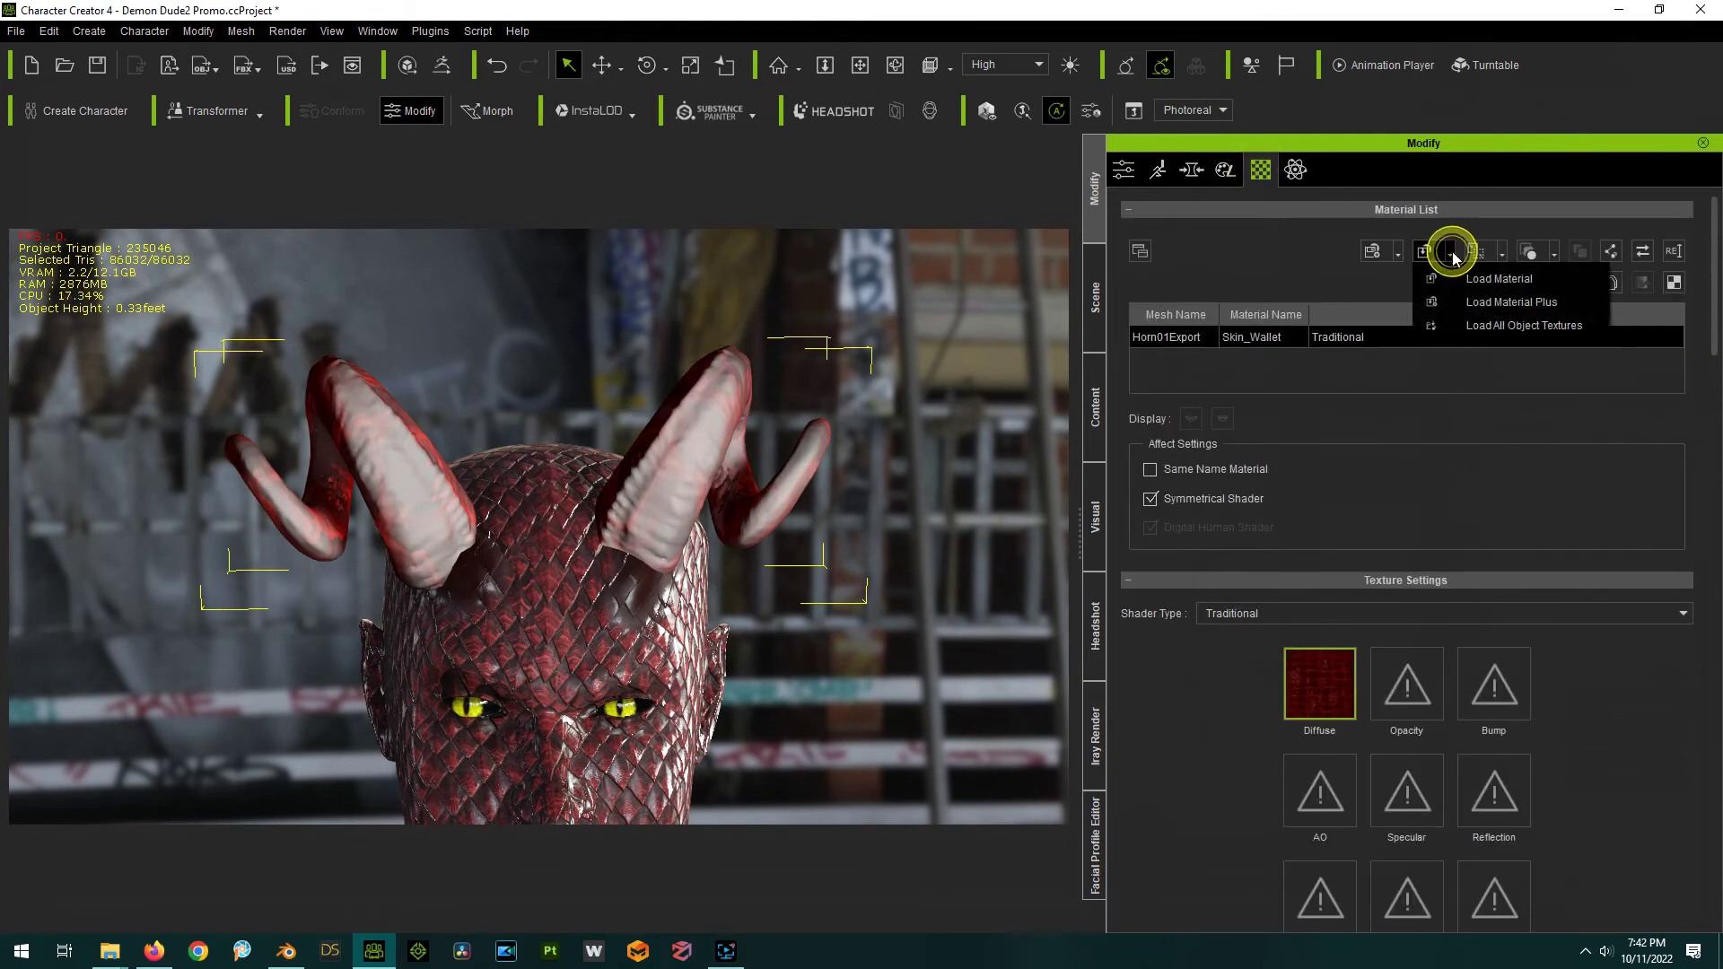
pyautogui.click(1466, 304)
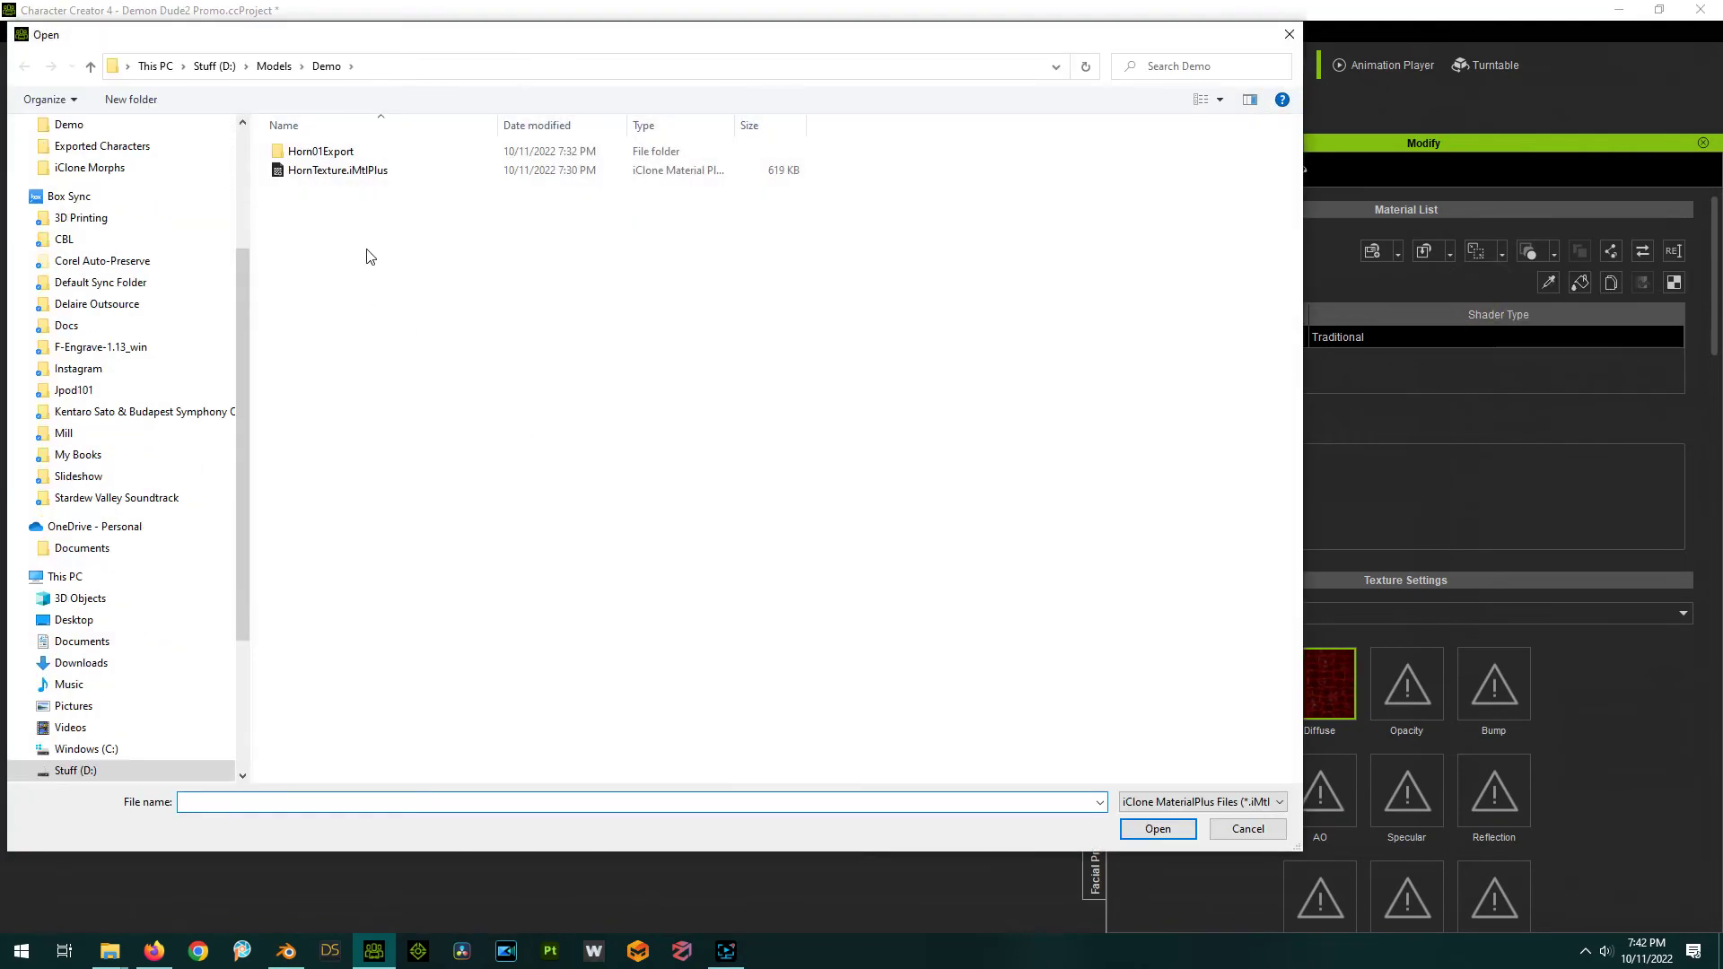
pyautogui.doubleClick(340, 170)
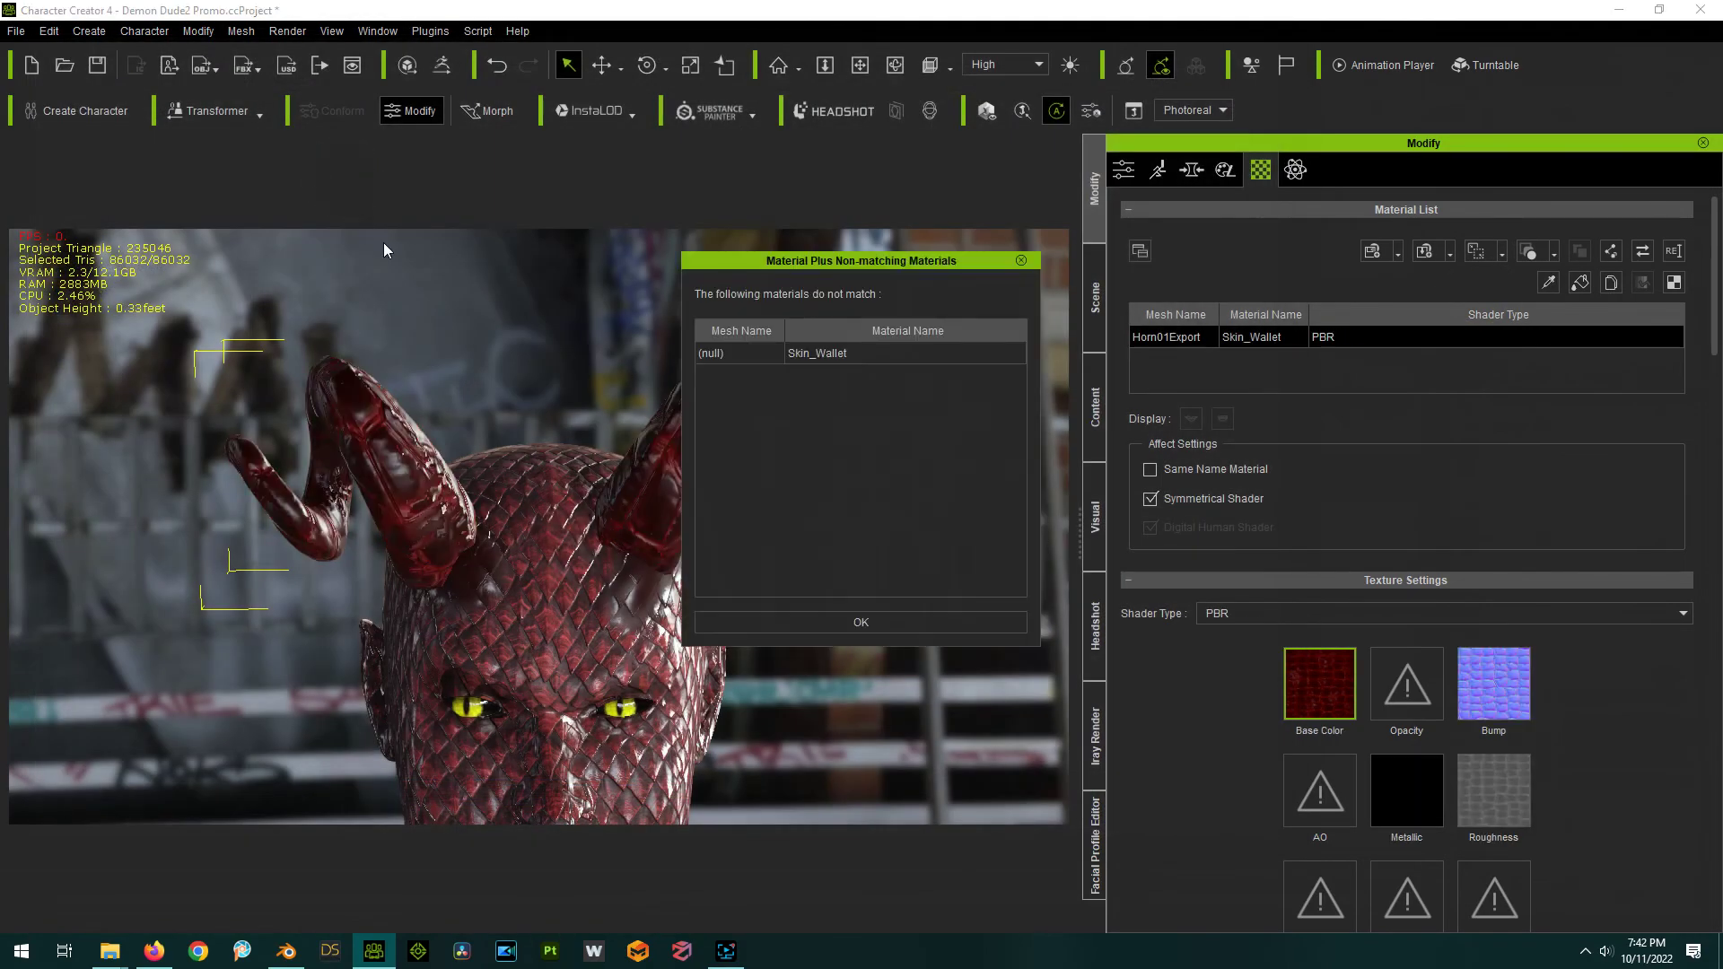
pyautogui.press('Return')
pyautogui.scroll(2, 546, 397)
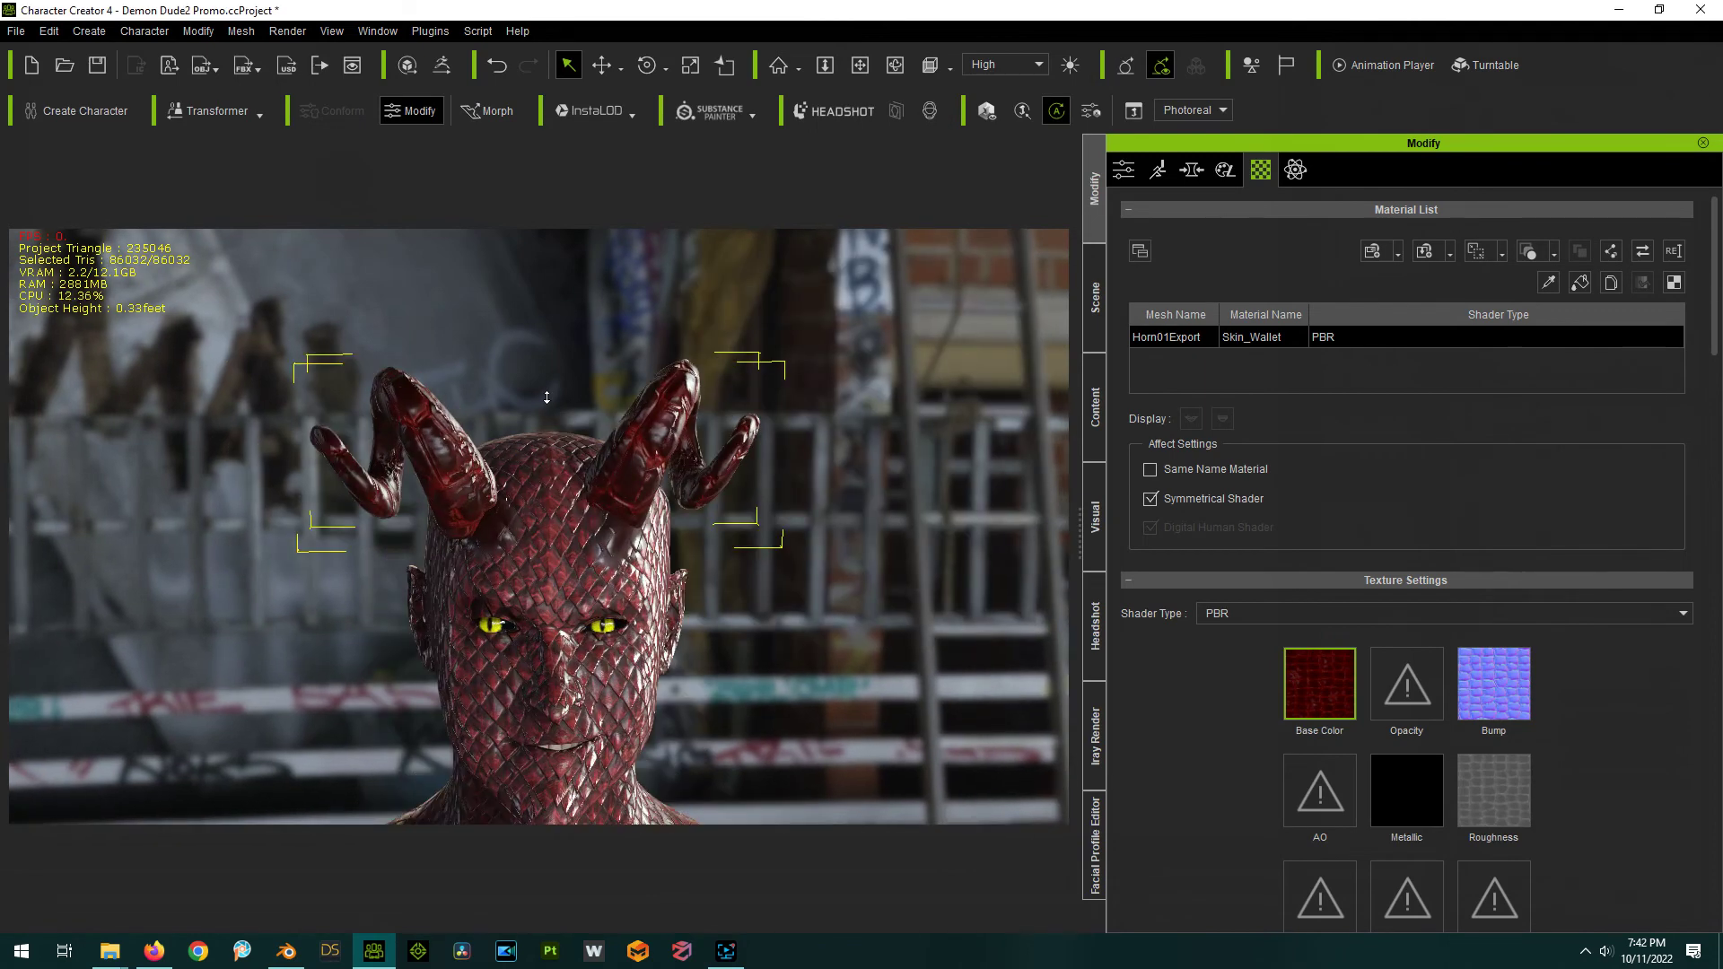
# Try rotating the demon's head in Edit Pose to test the horns' attachment, undo the rotation and leave pose editing.
pyautogui.click(565, 525)
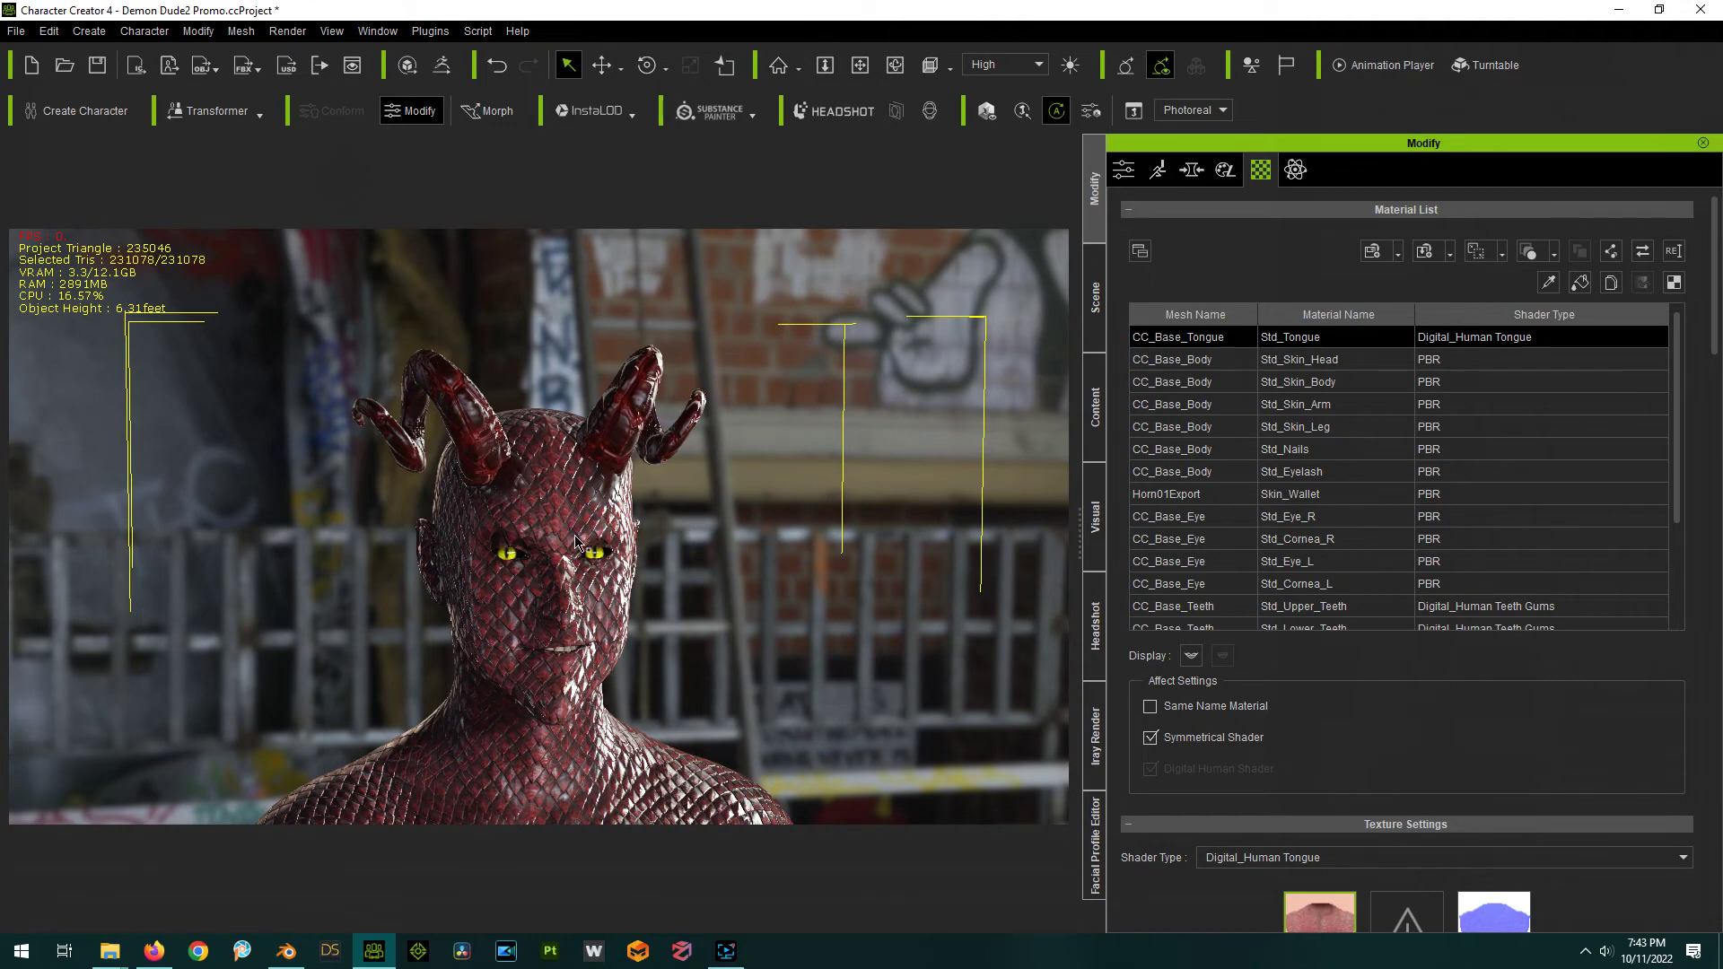
pyautogui.click(1094, 296)
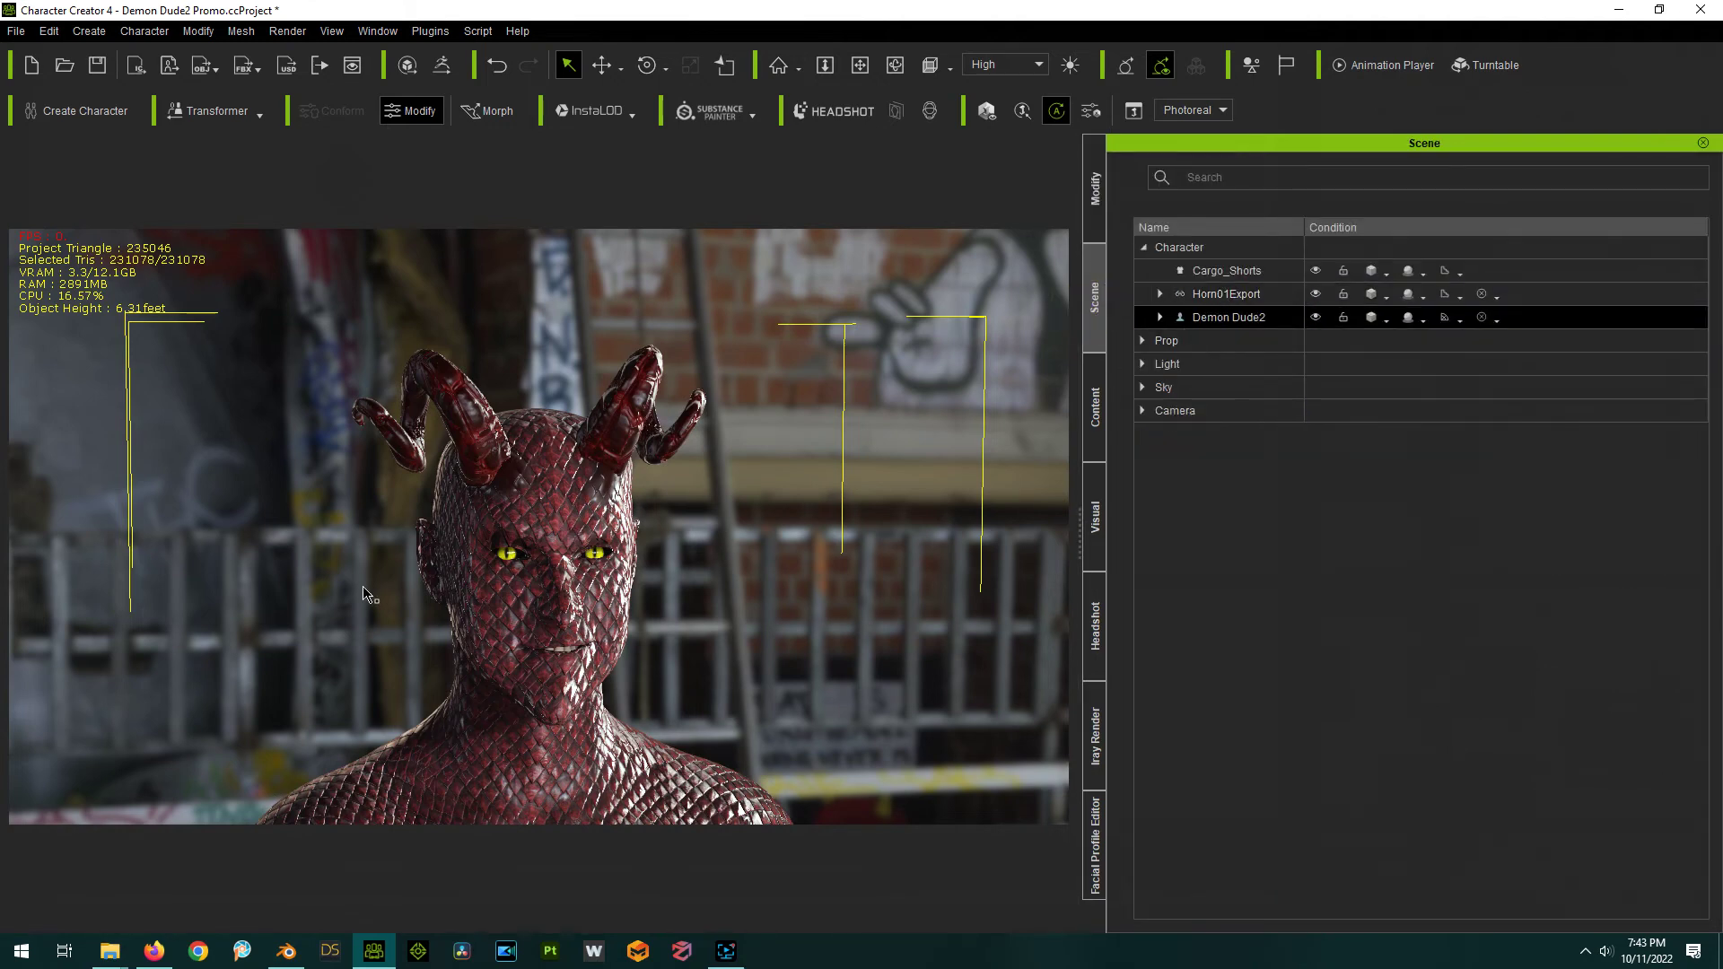
pyautogui.press('w')
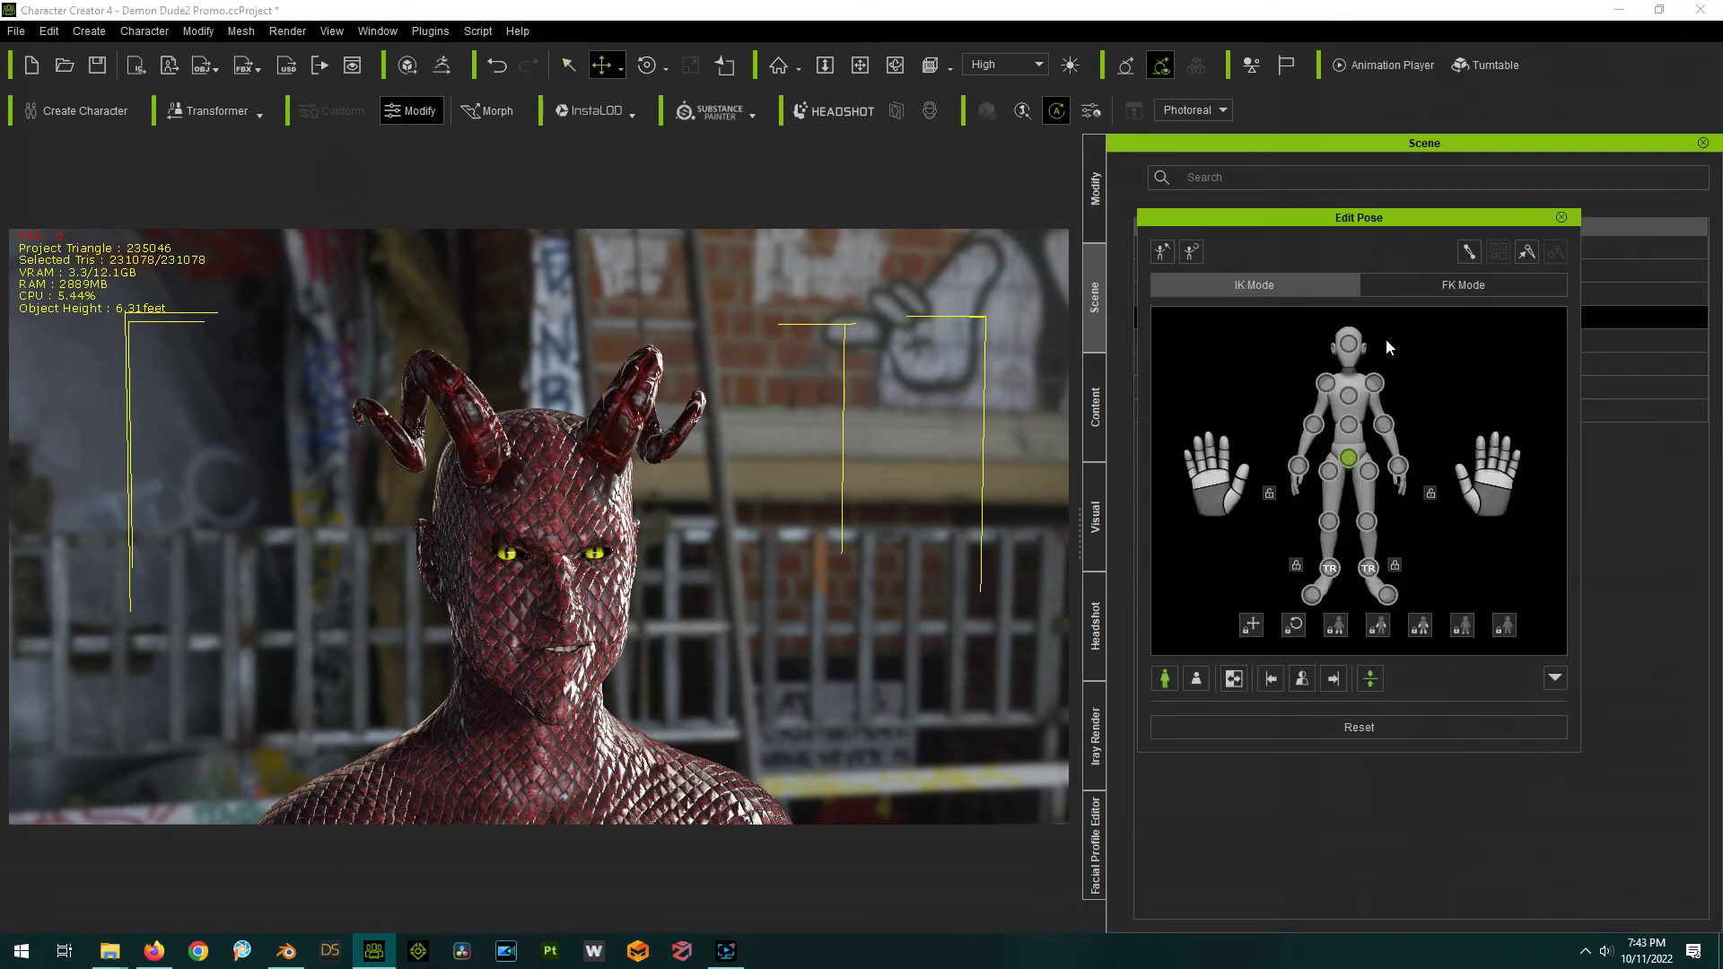
pyautogui.click(1349, 343)
pyautogui.press('e')
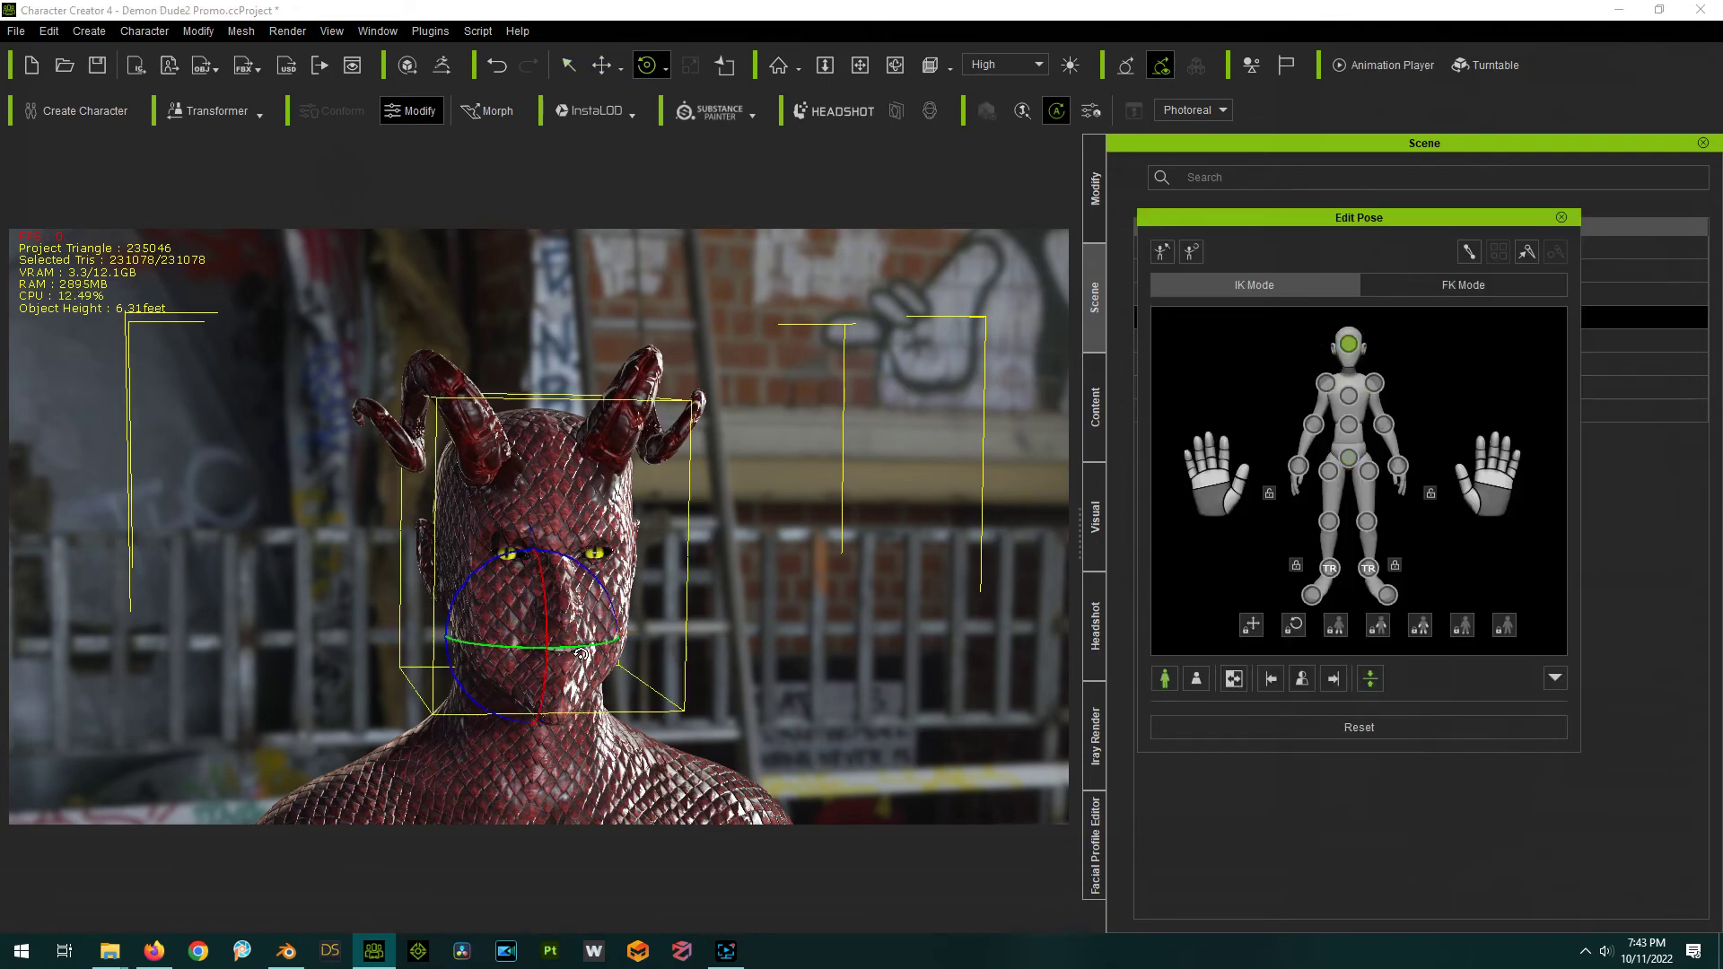
pyautogui.moveTo(579, 650); pyautogui.dragTo(551, 648)
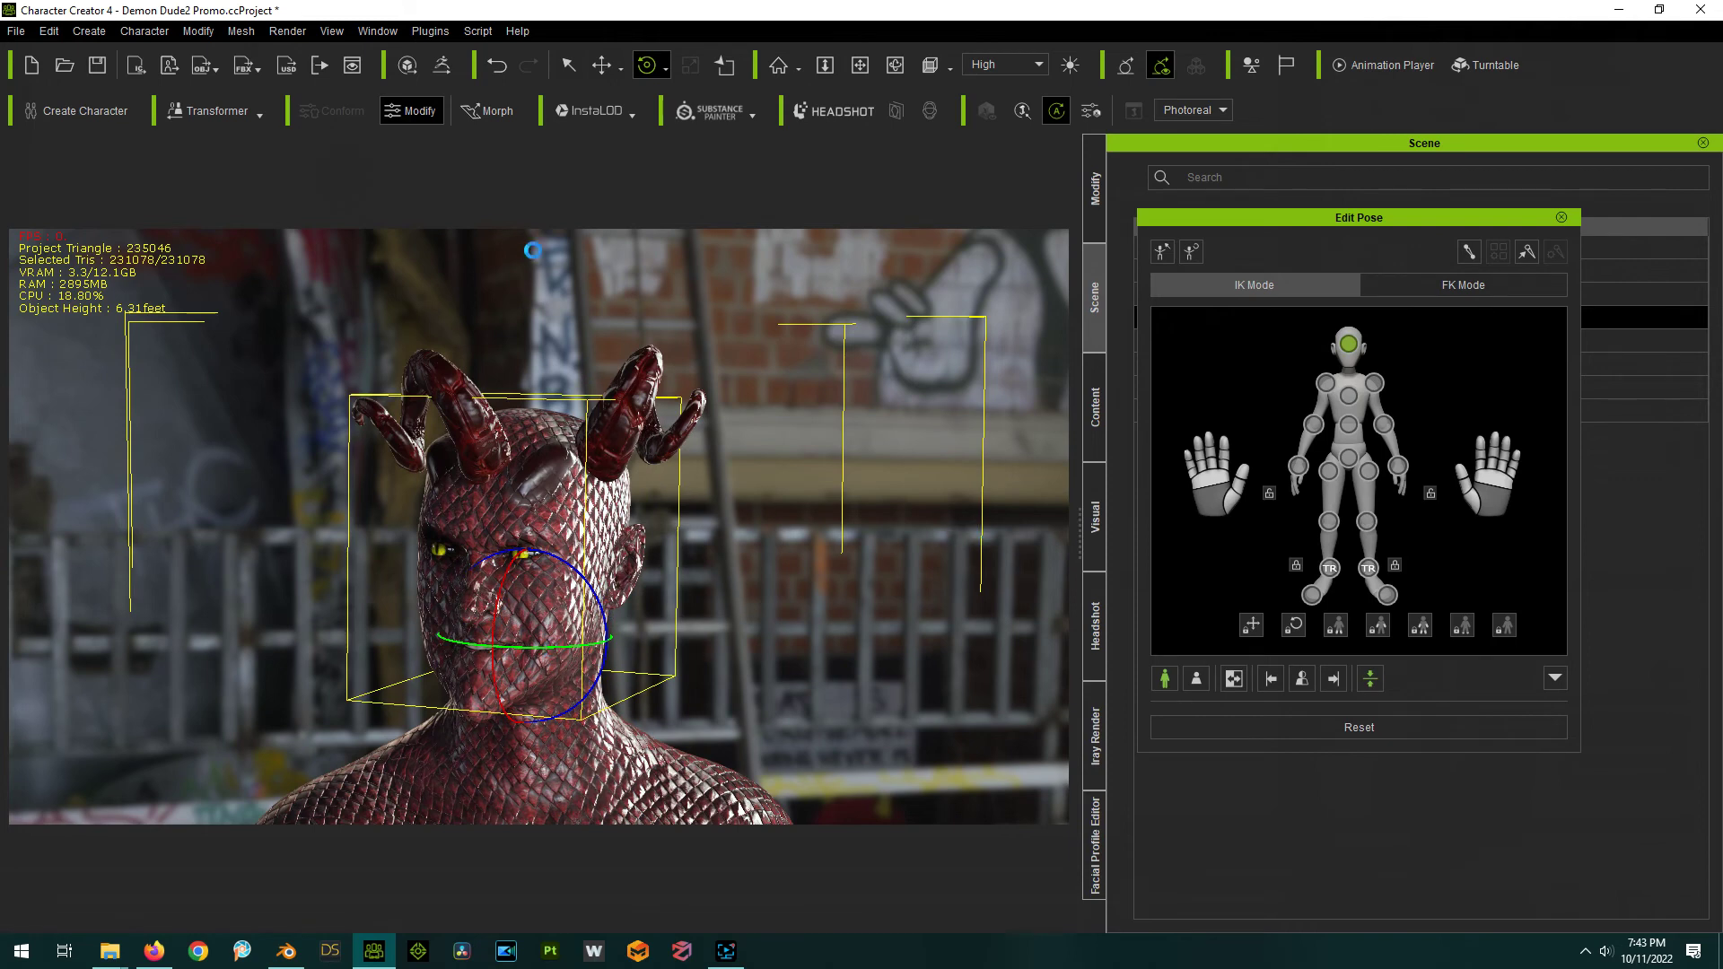
pyautogui.hotkey('ctrl', 'z')
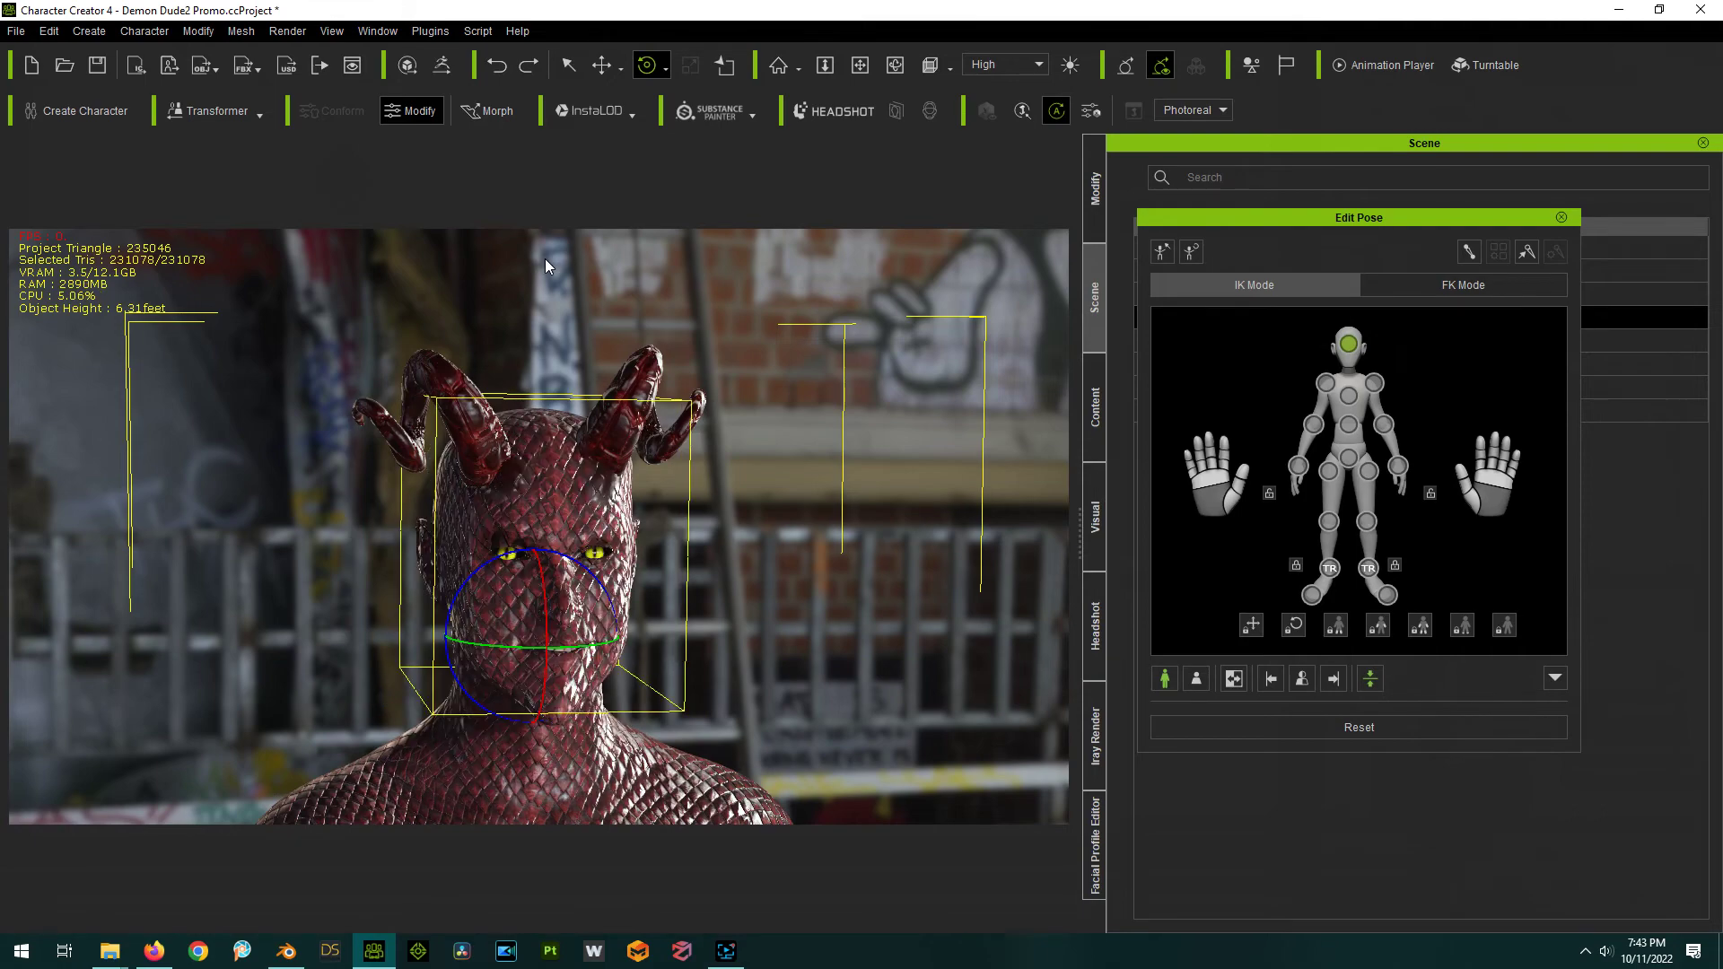
pyautogui.hotkey('ctrl', 'z')
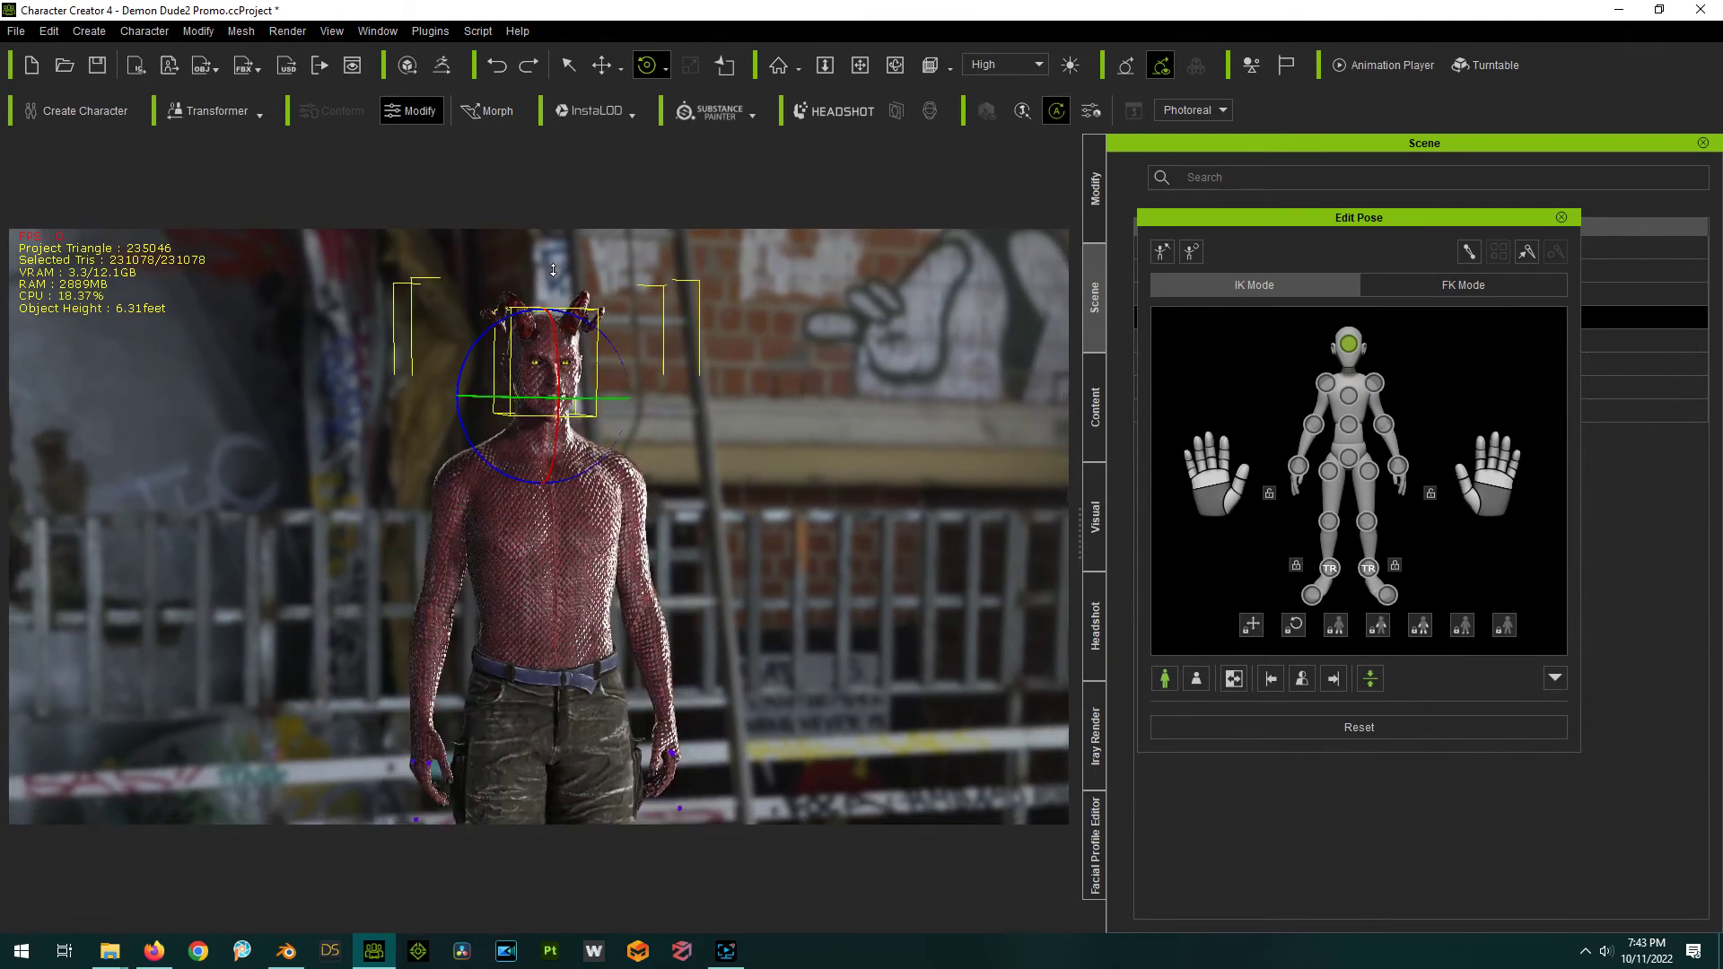
pyautogui.hotkey('ctrl', 'y')
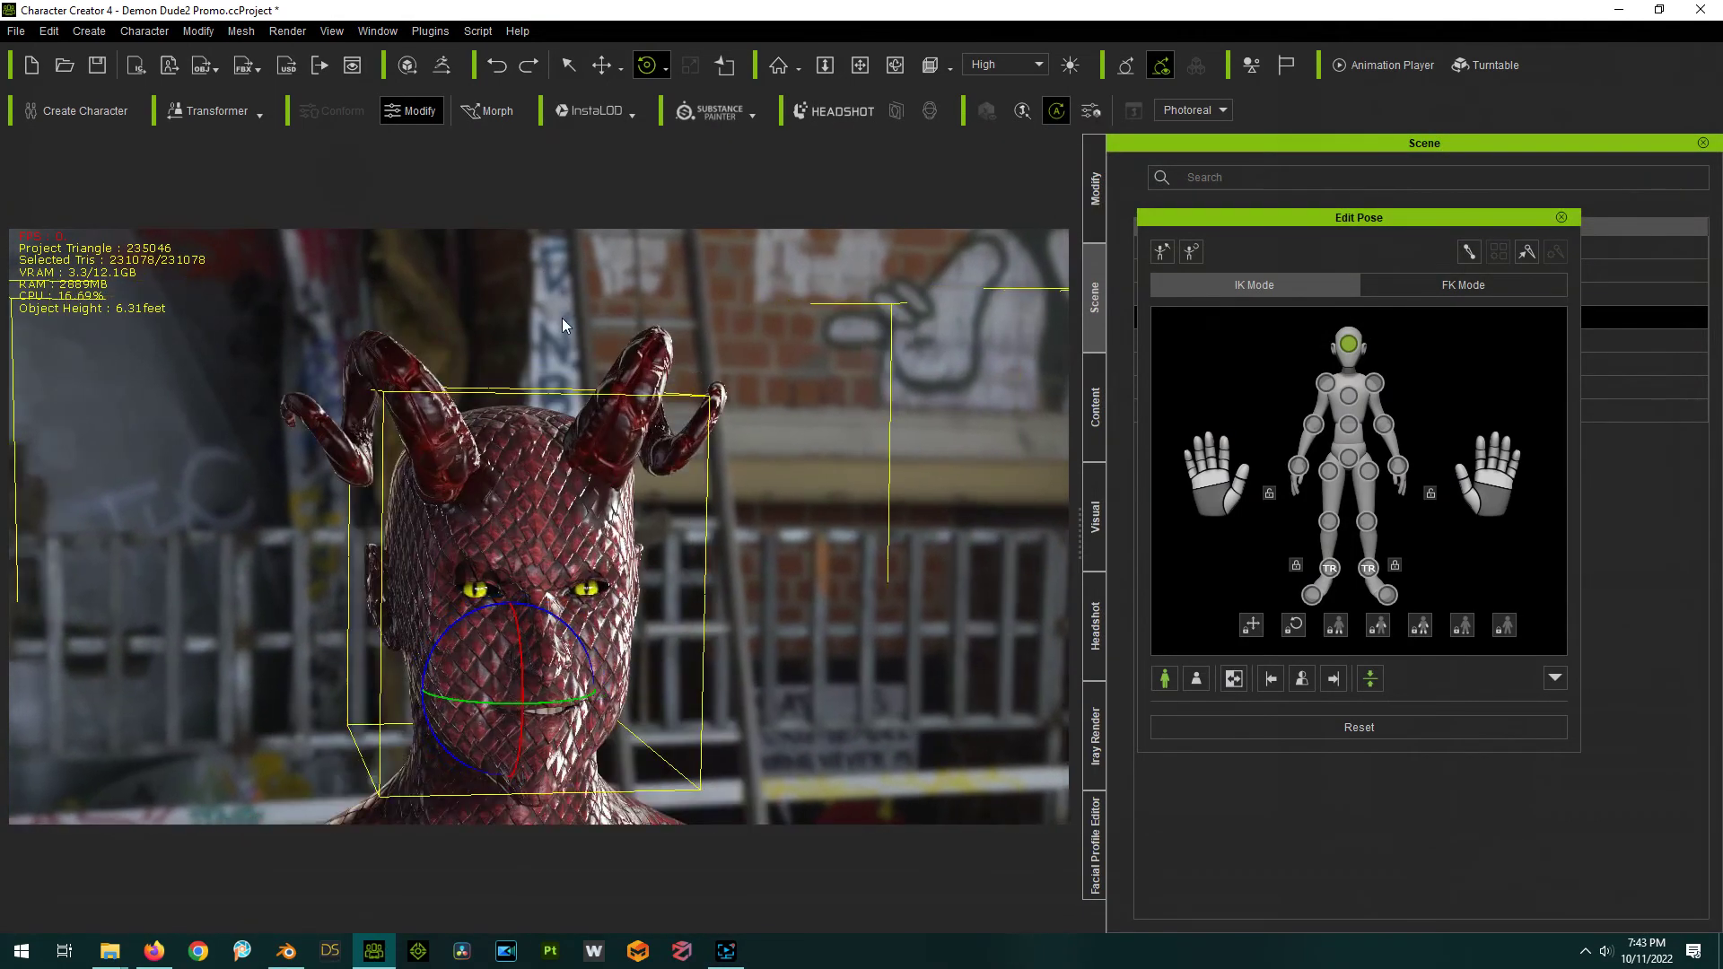
pyautogui.click(1562, 217)
# Attach the horns accessory to CC_Base_Head by picking the demon's head as its parent.
pyautogui.click(515, 525)
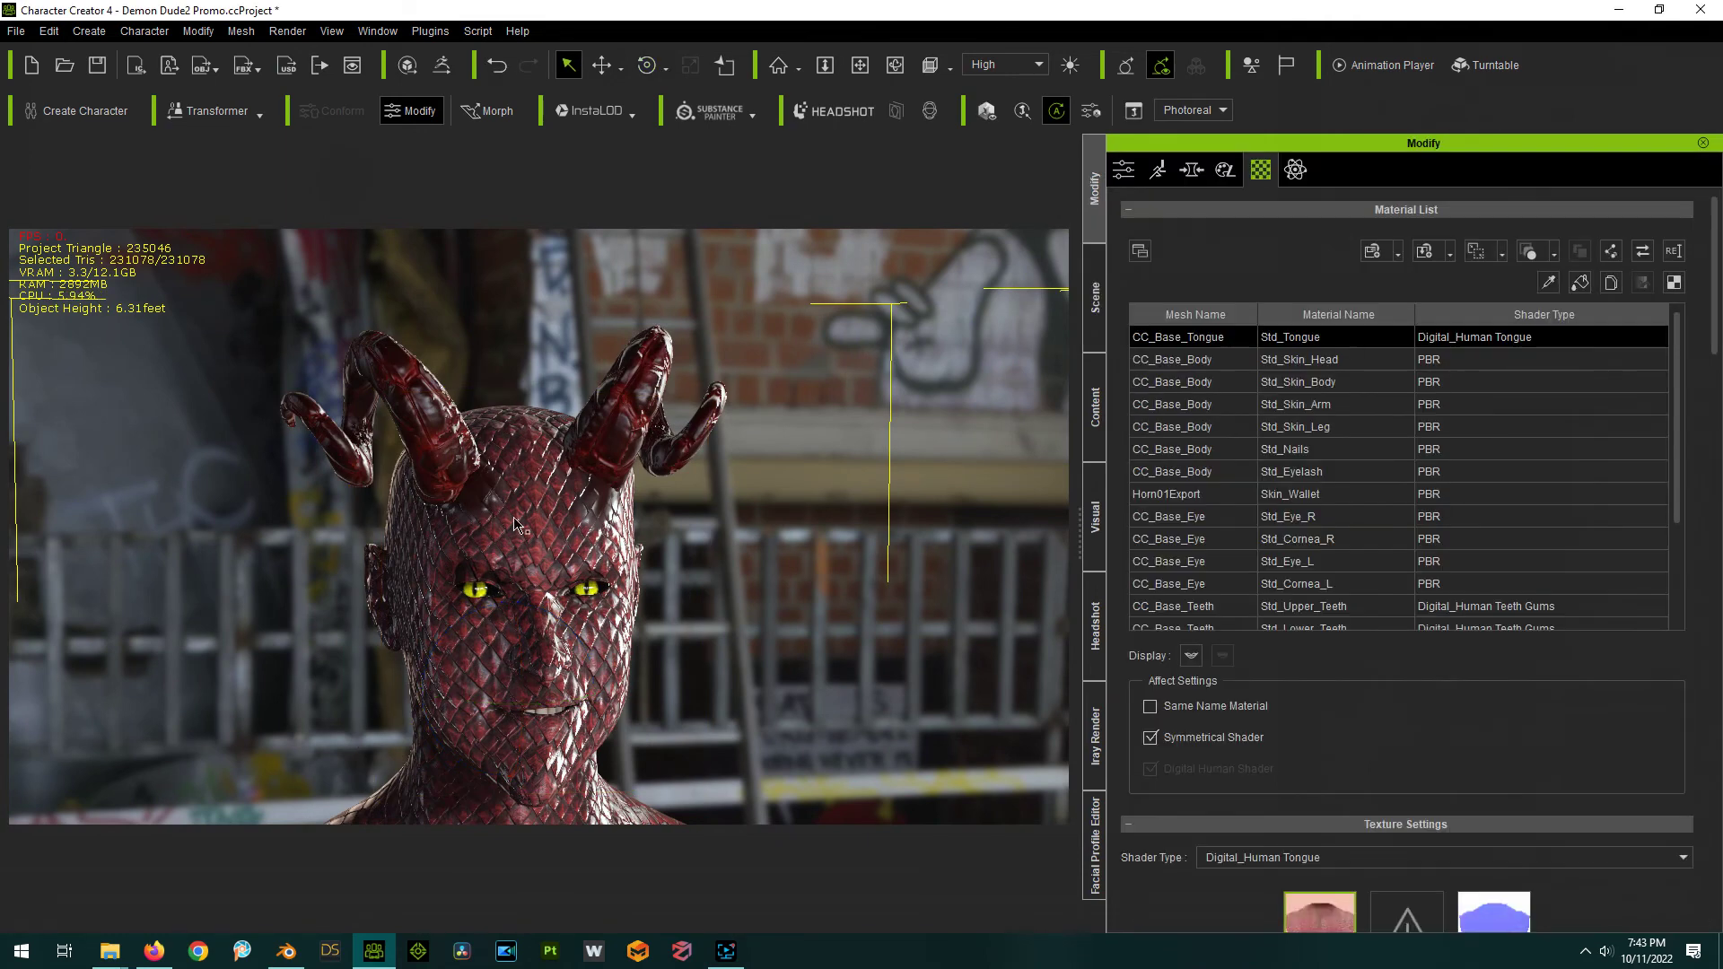
pyautogui.click(648, 372)
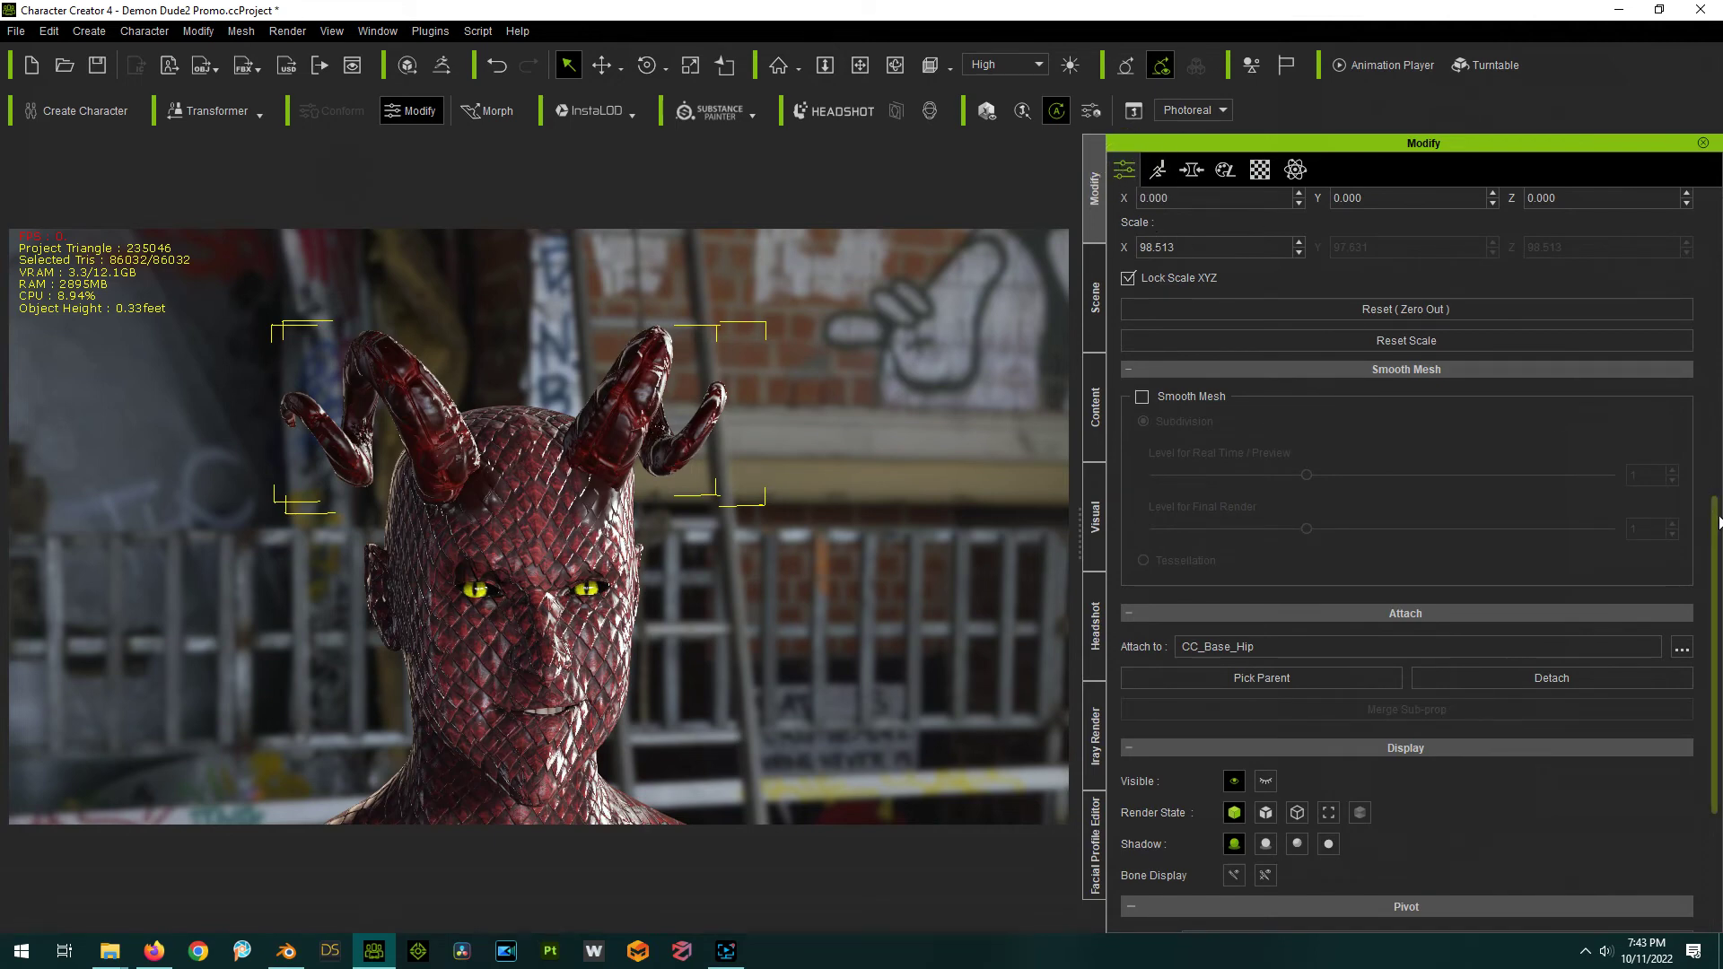
pyautogui.moveTo(1717, 519); pyautogui.dragTo(1707, 596)
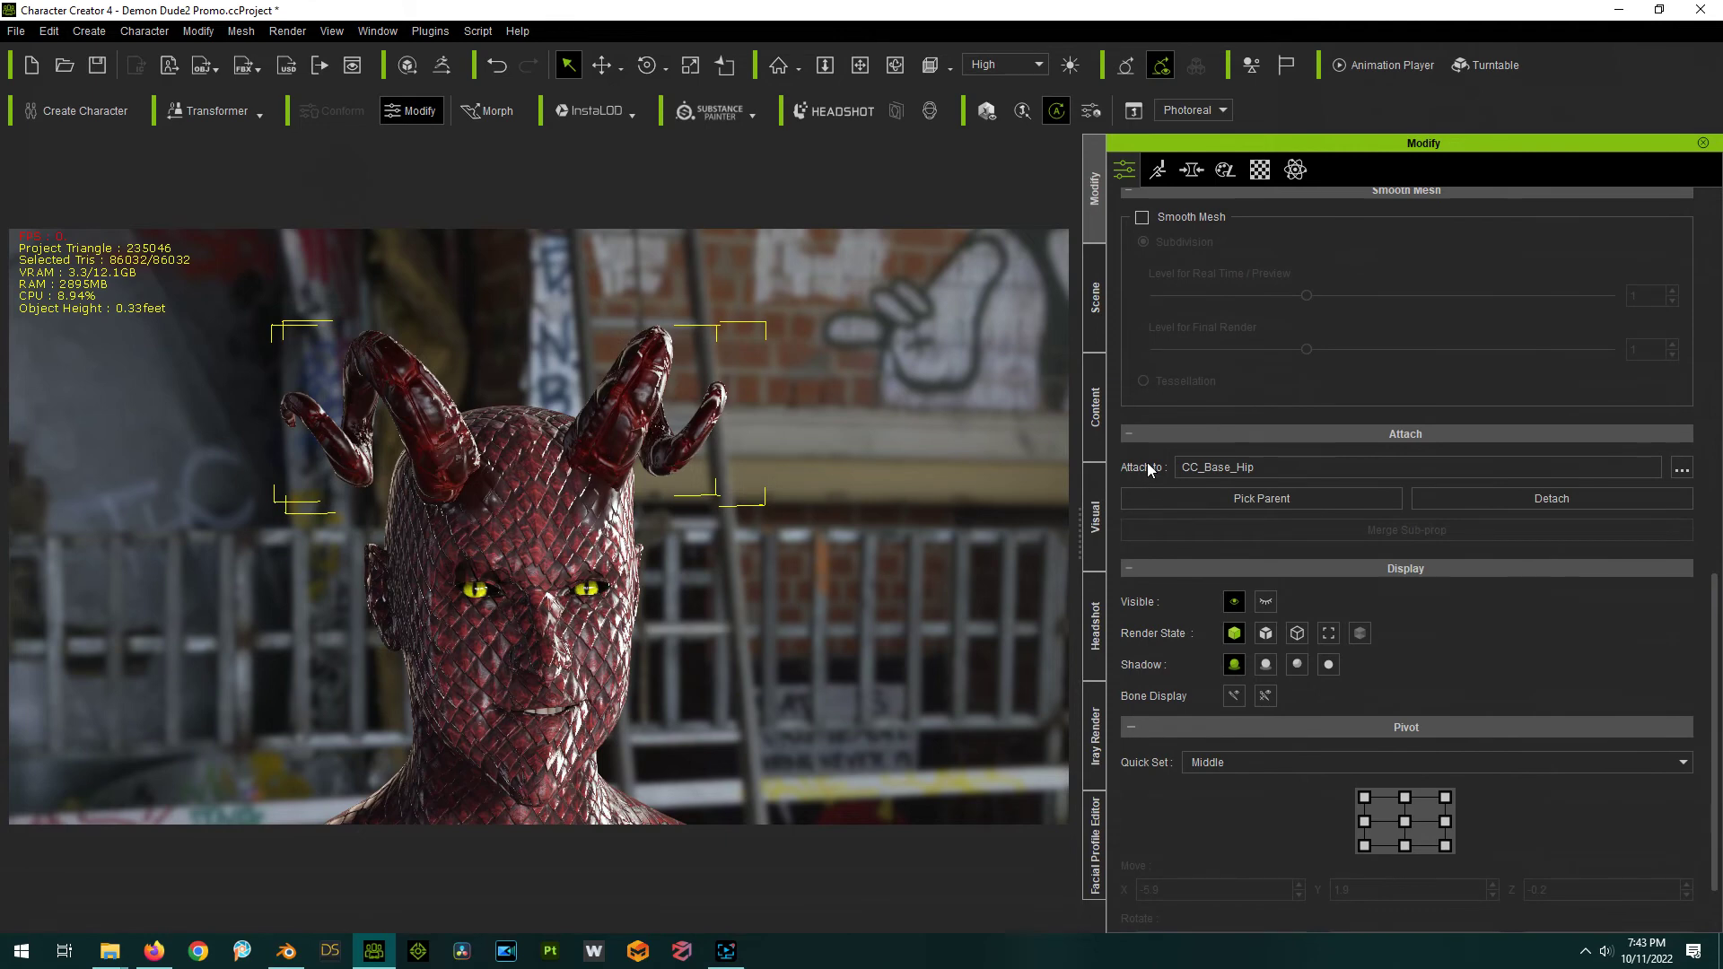
pyautogui.click(1251, 499)
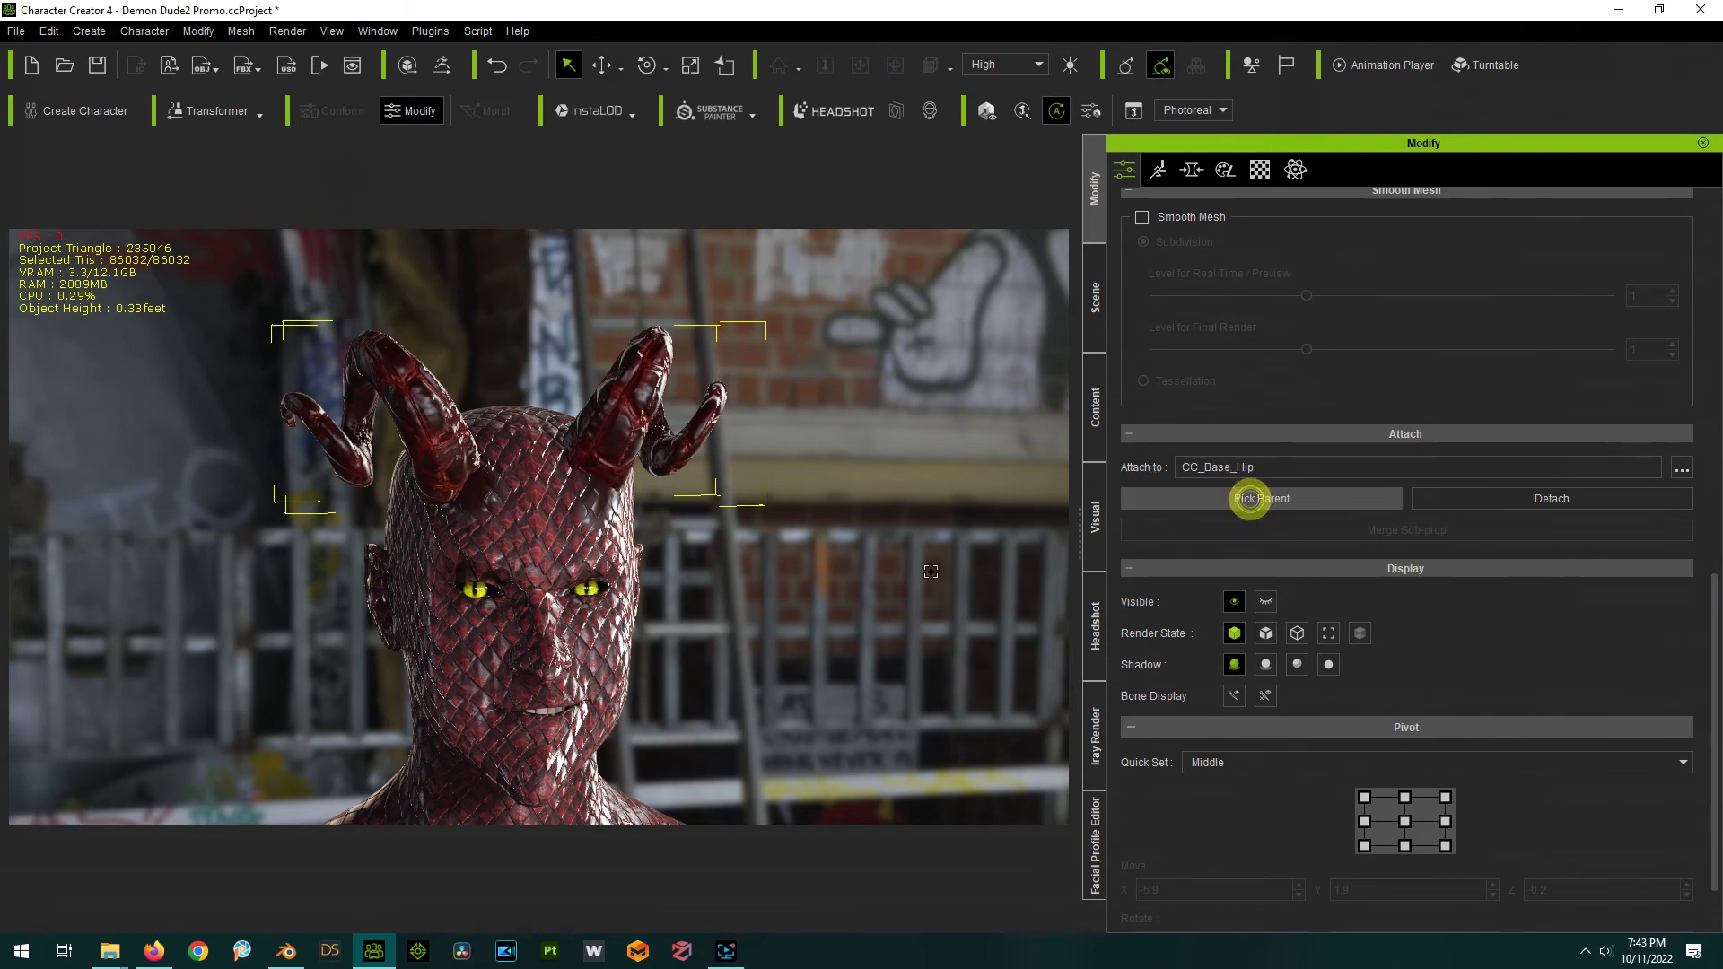
pyautogui.click(532, 478)
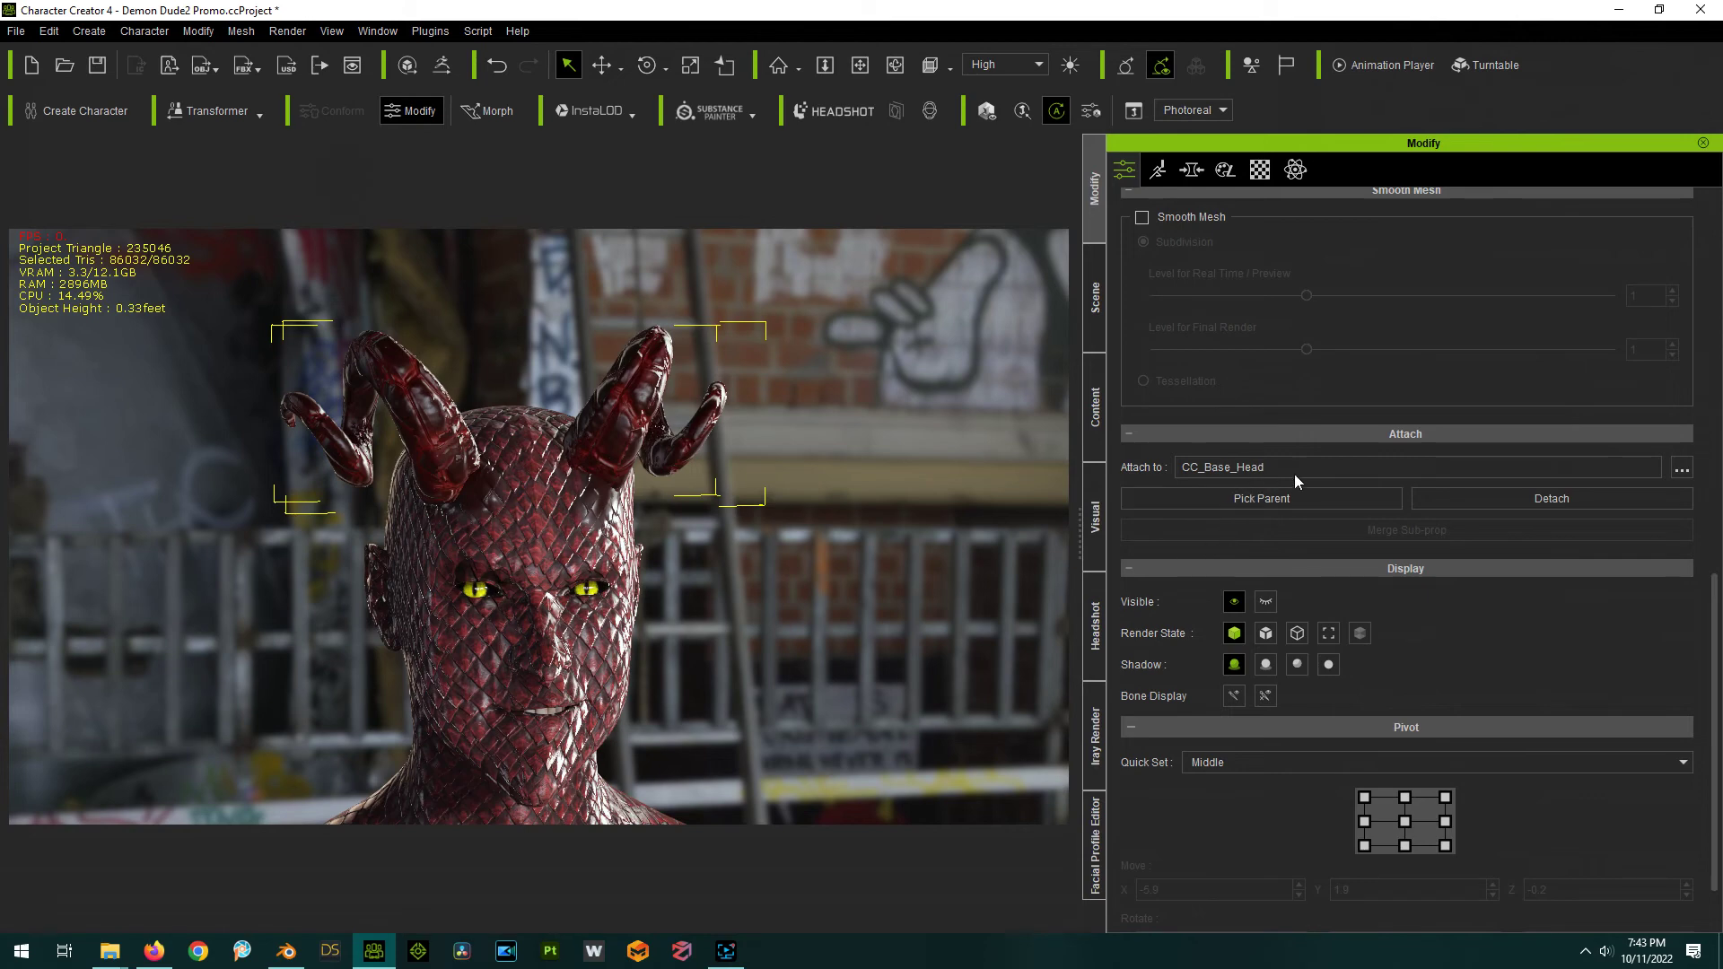
# Review the bones available as attachment sub-nodes for the horns without changing the chosen one.
pyautogui.click(1680, 469)
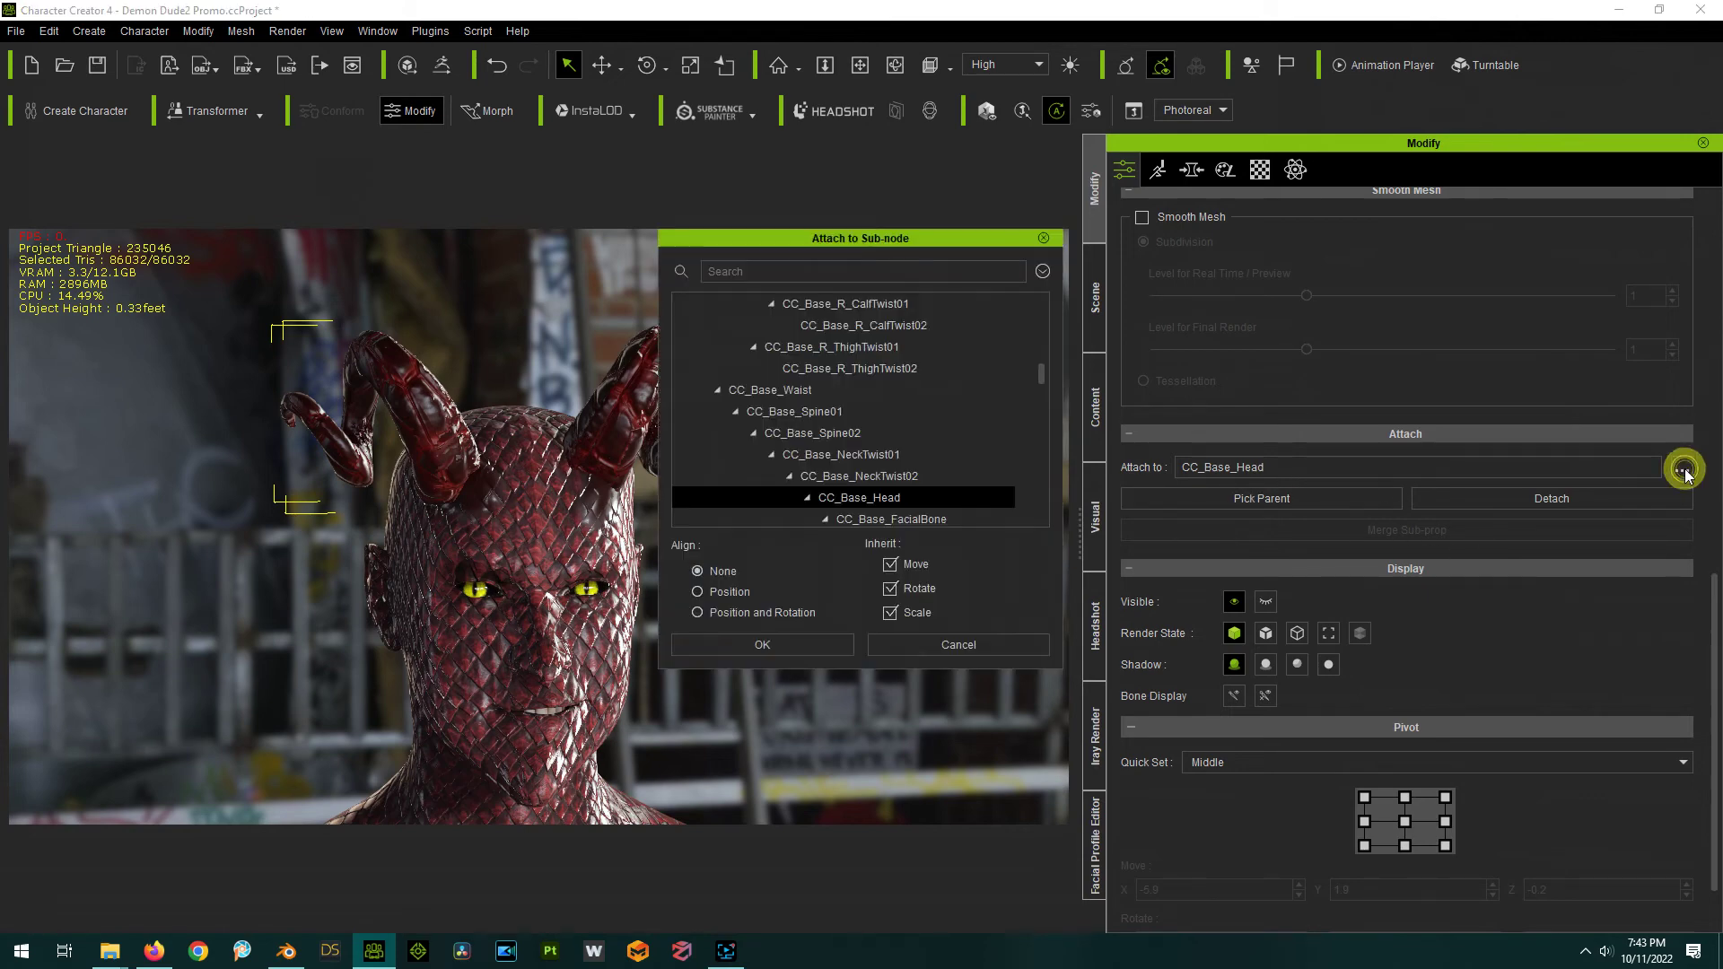
pyautogui.scroll(-2, 874, 481)
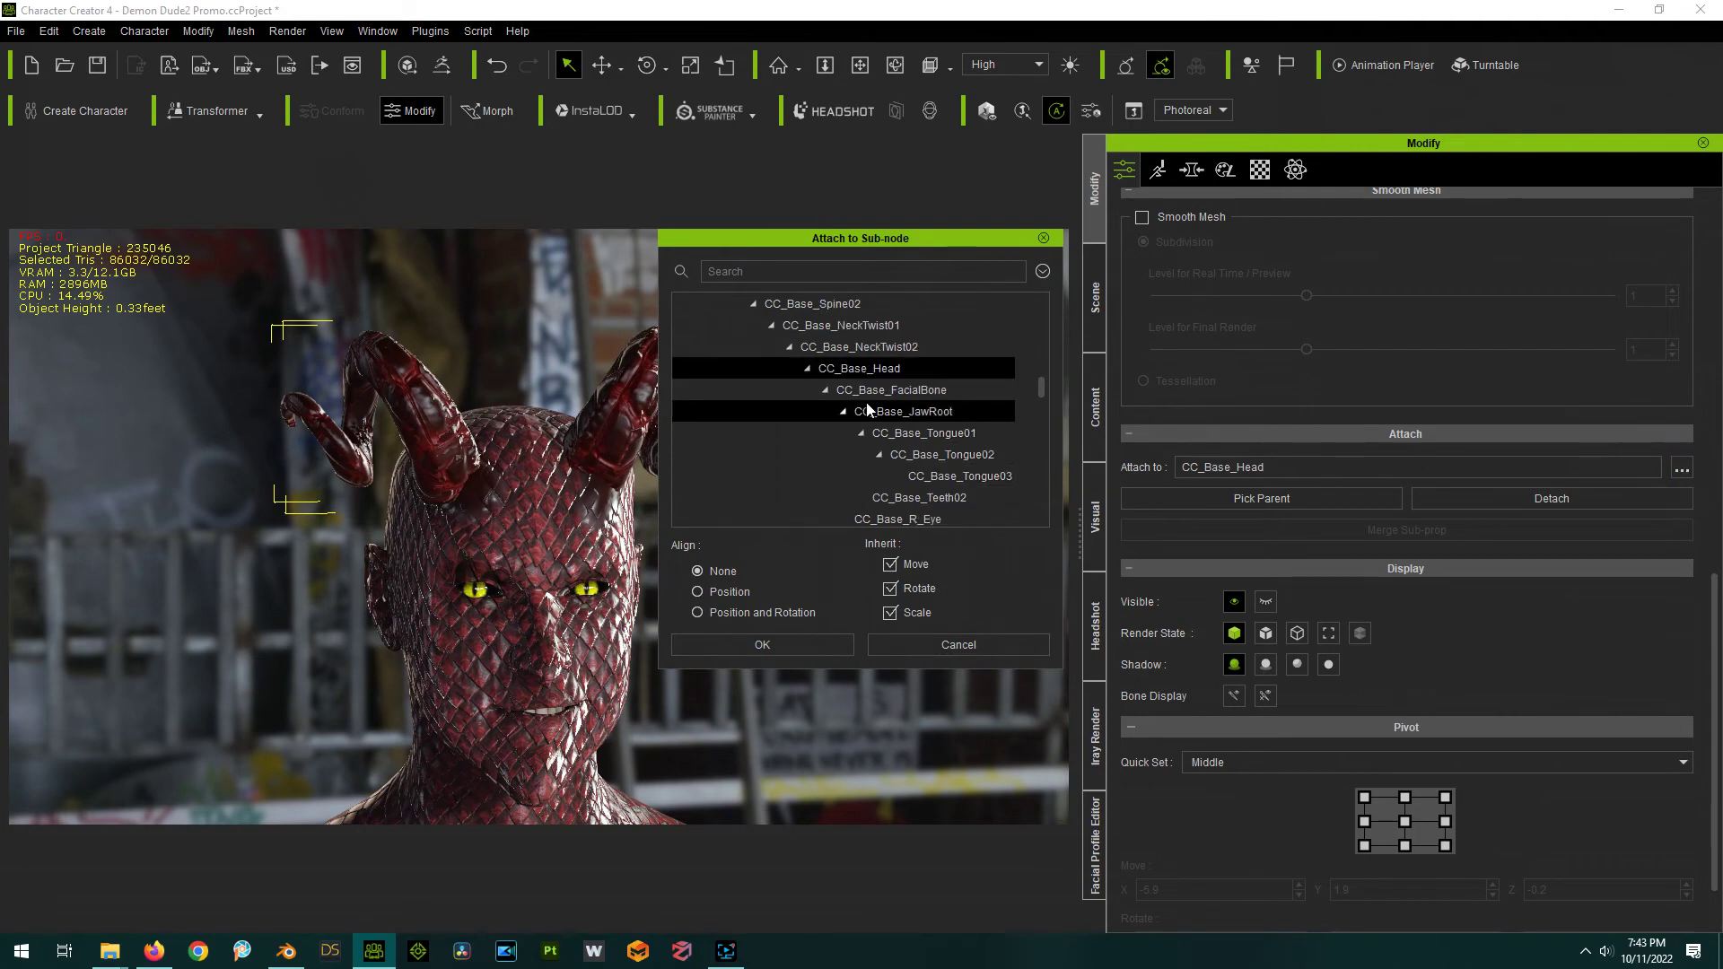
pyautogui.click(939, 655)
# Rotate the demon's head to one side in Edit Pose and finish pose editing.
pyautogui.click(535, 496)
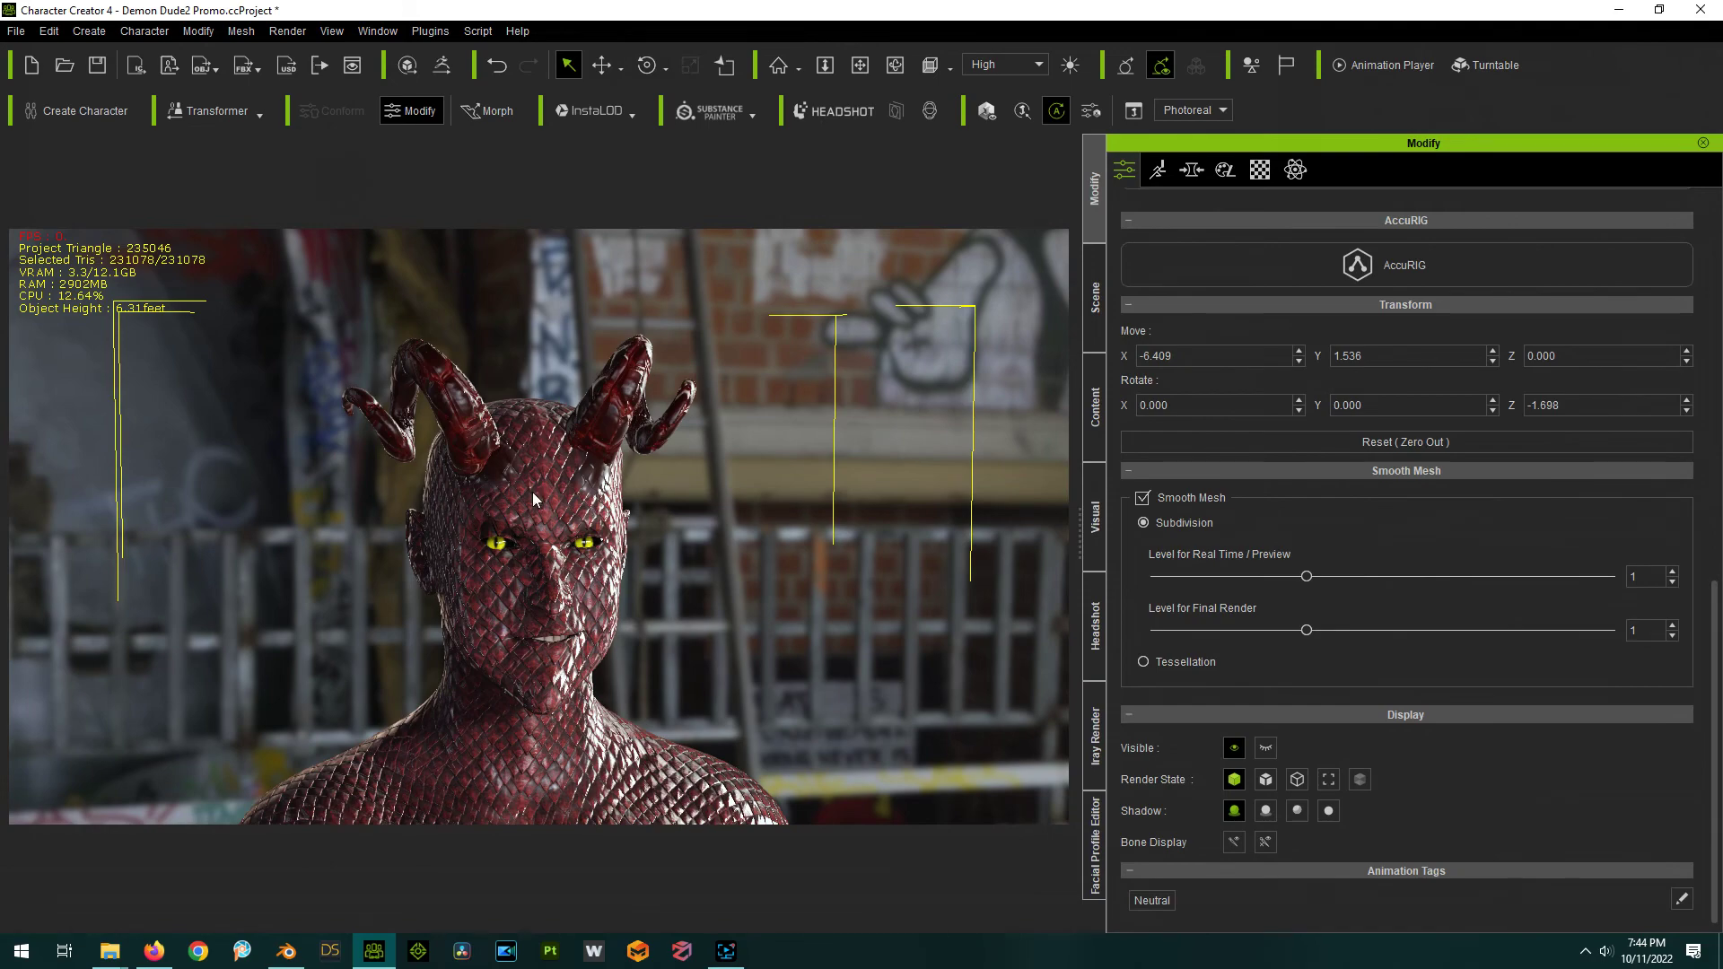
pyautogui.hotkey('ctrl', 'q')
pyautogui.click(546, 469)
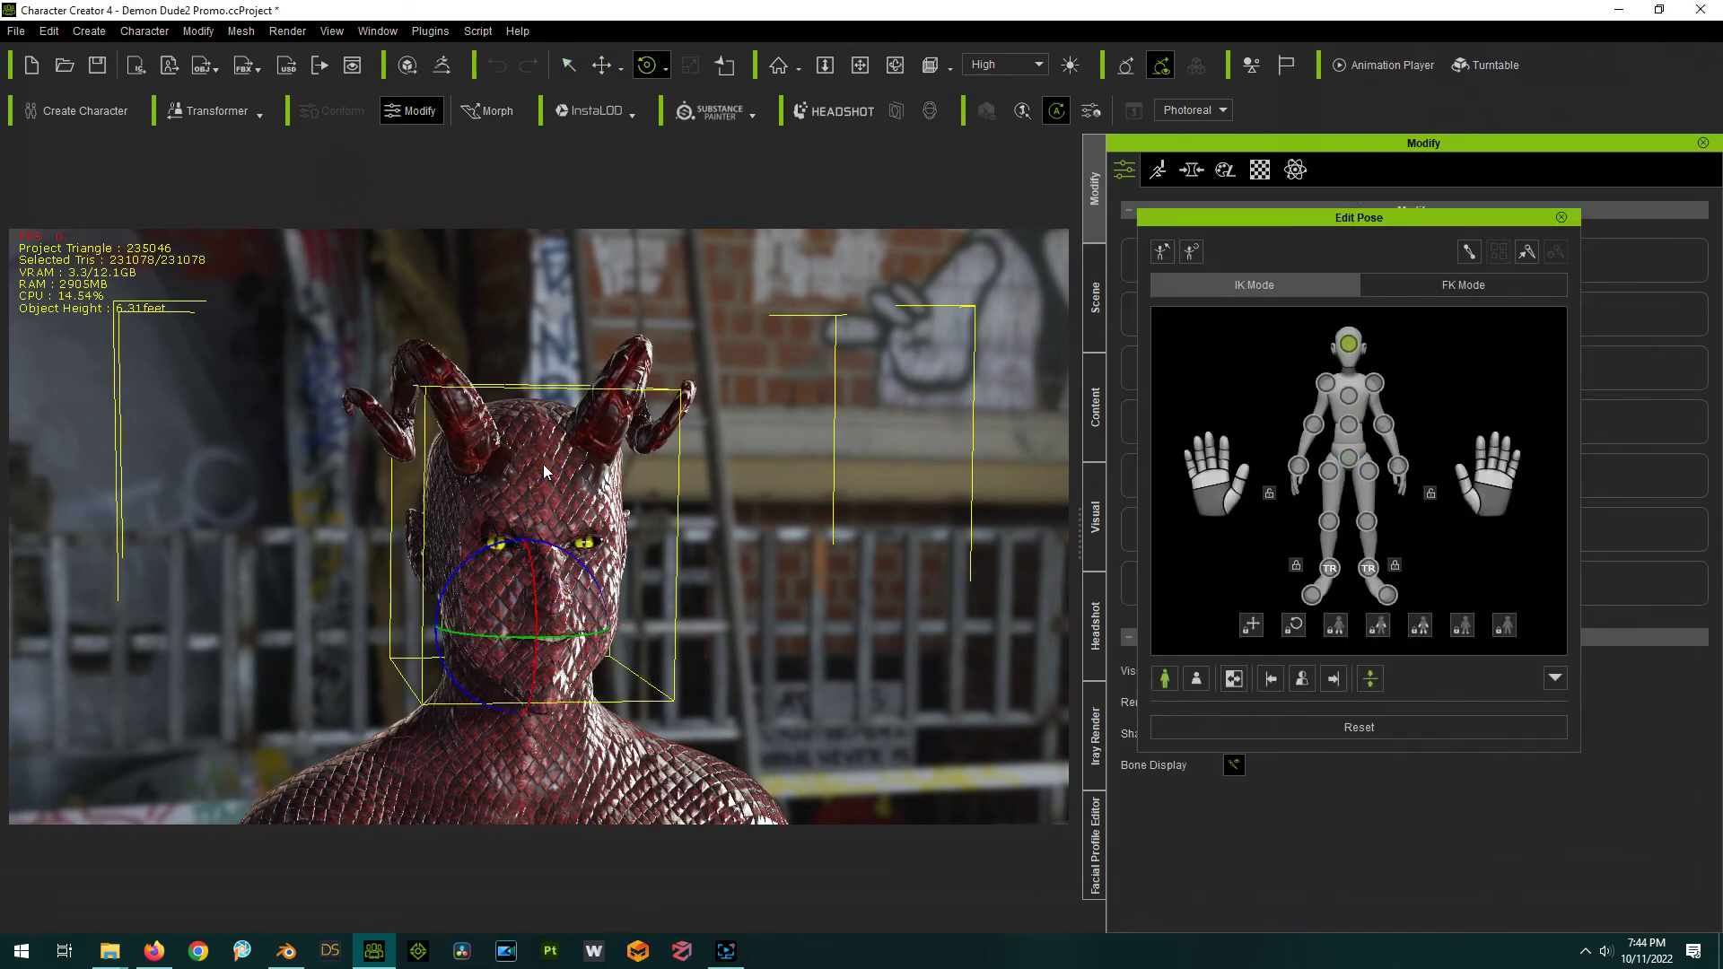
pyautogui.moveTo(559, 635); pyautogui.dragTo(603, 624)
pyautogui.click(1562, 218)
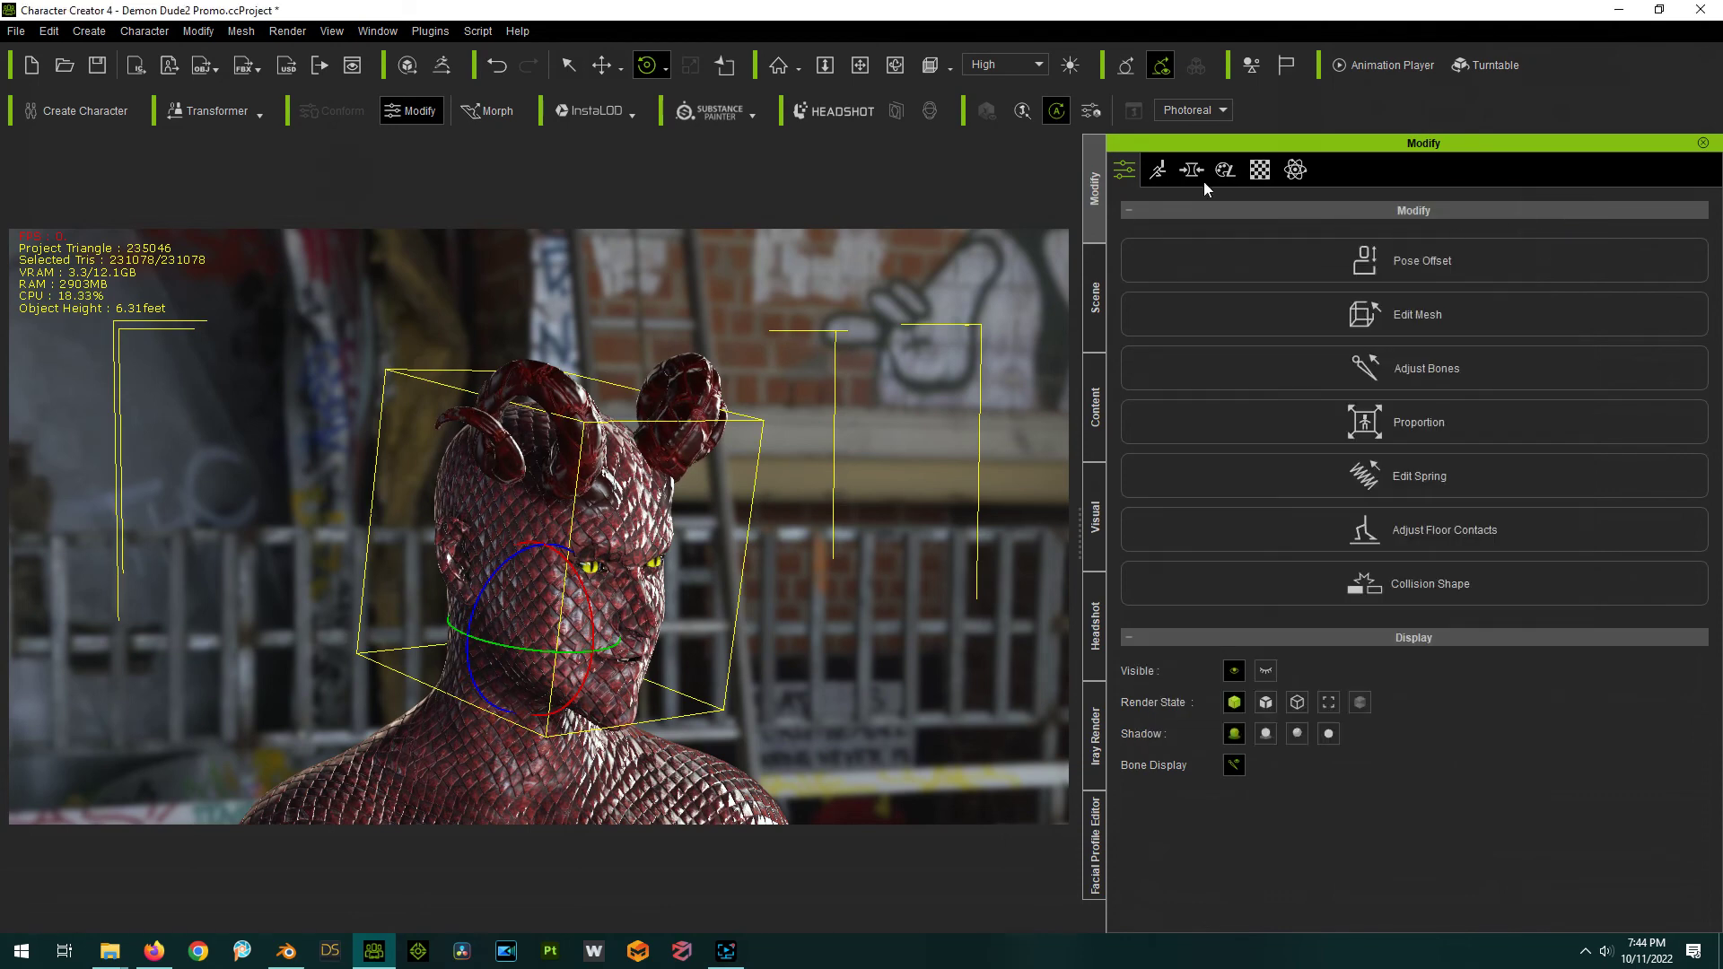
# Test the horn morphs on the turned head by trying HornShrink and HornStretch at 100, and reset both to 0.
pyautogui.click(1192, 170)
pyautogui.moveTo(1456, 296); pyautogui.dragTo(1322, 353)
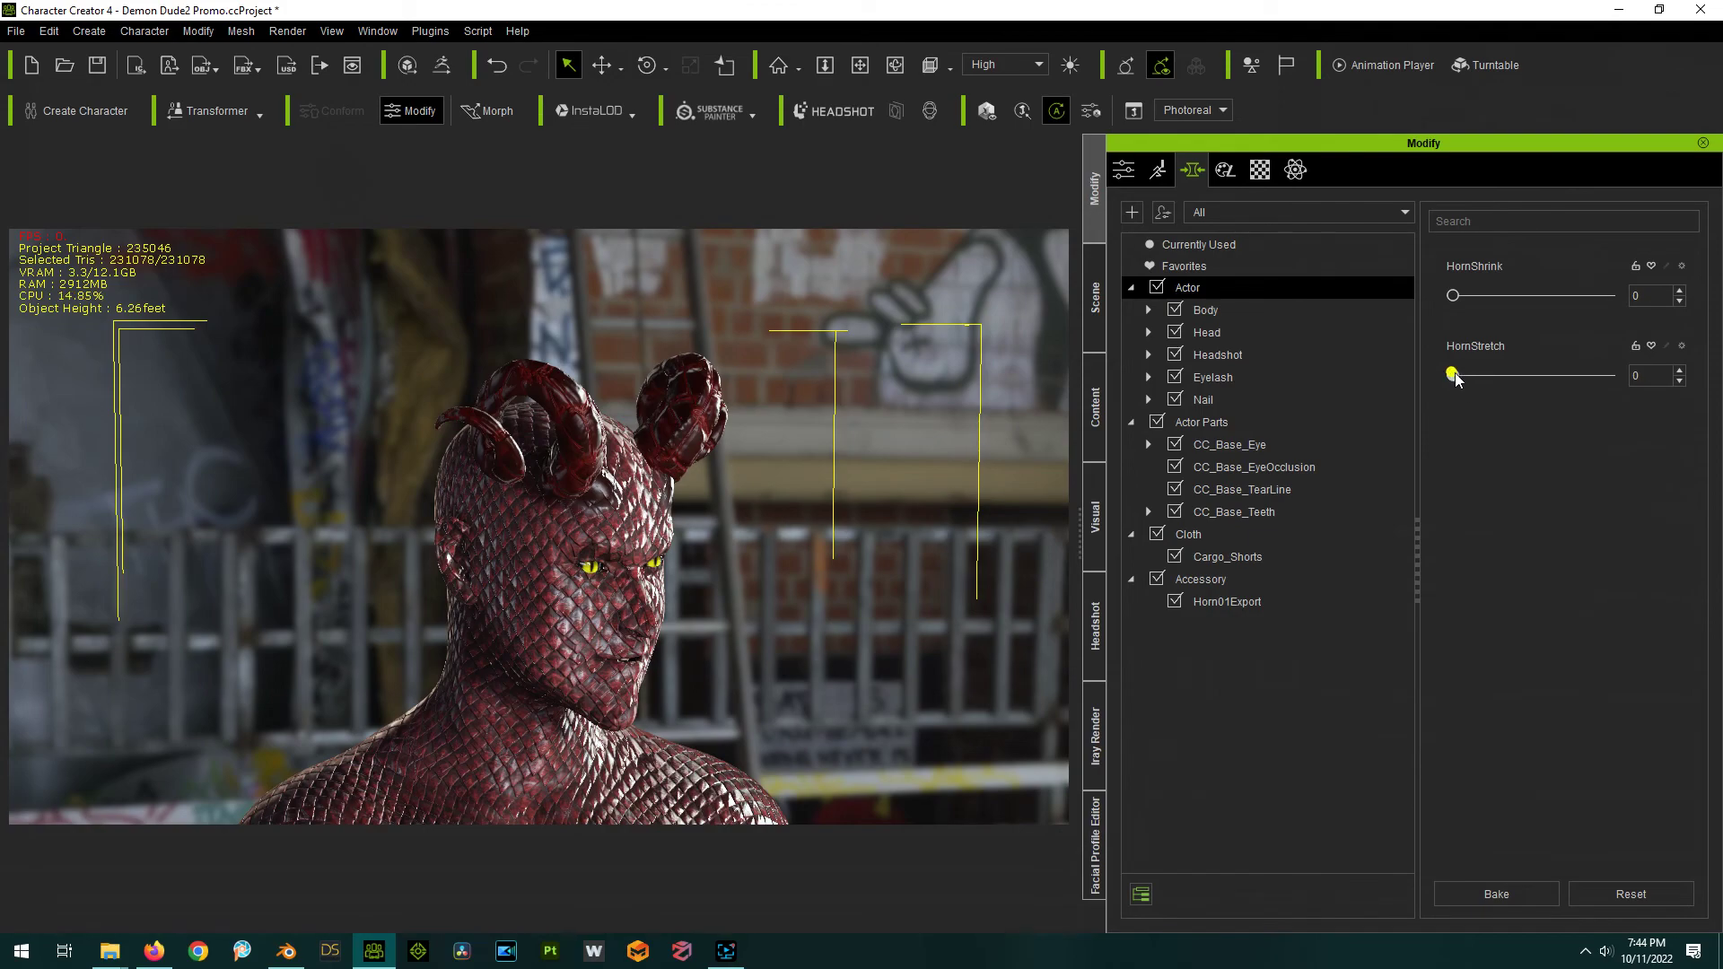
pyautogui.moveTo(1452, 375); pyautogui.dragTo(1609, 375)
pyautogui.moveTo(953, 733); pyautogui.dragTo(732, 692, button='right')
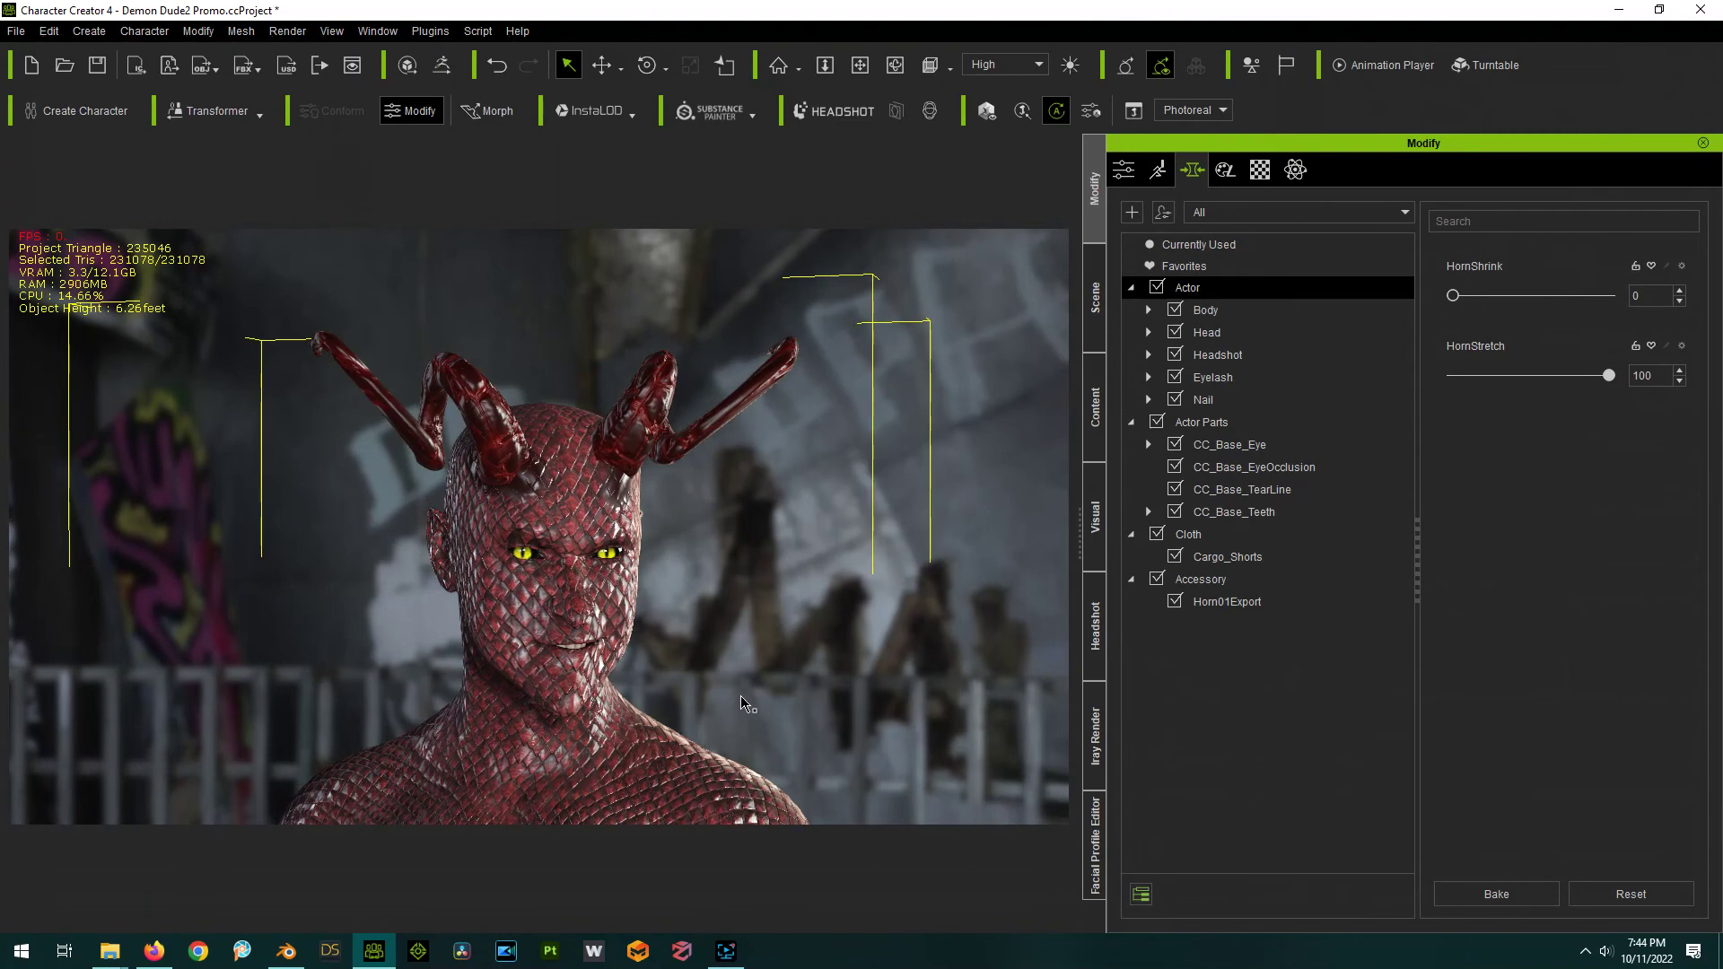
pyautogui.doubleClick(1609, 375)
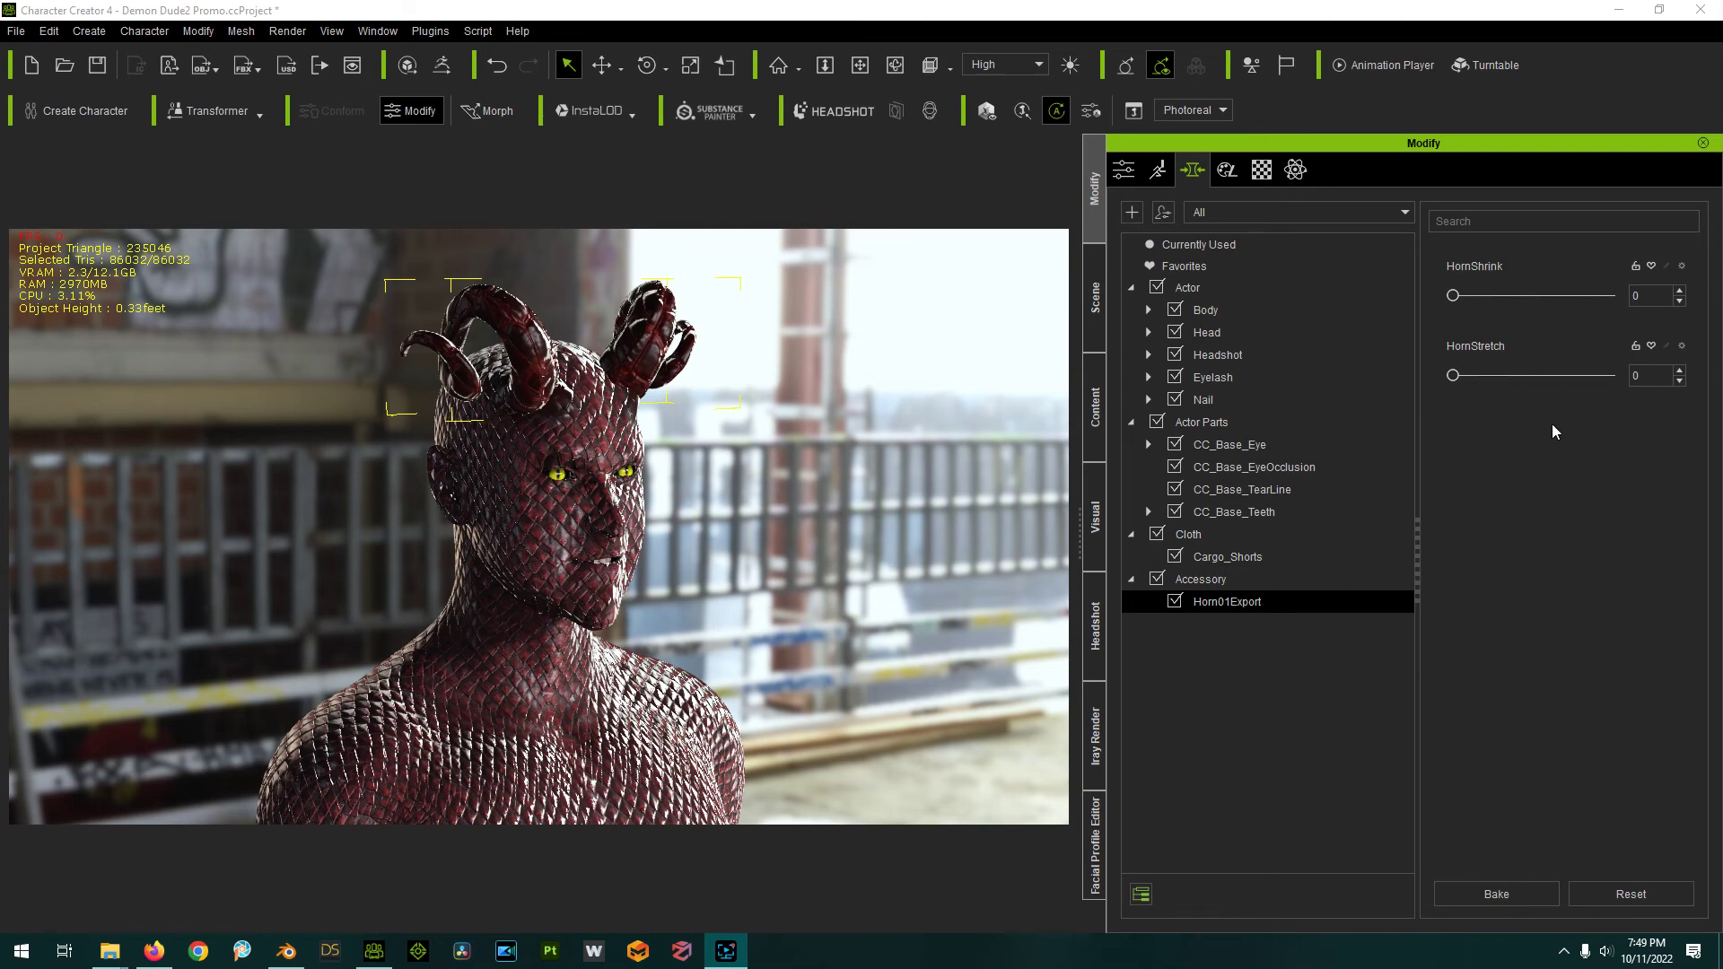
# Save the Horn01Export accessory to the custom Accessory/Head library as Horn01withMorphs.
pyautogui.click(1254, 603)
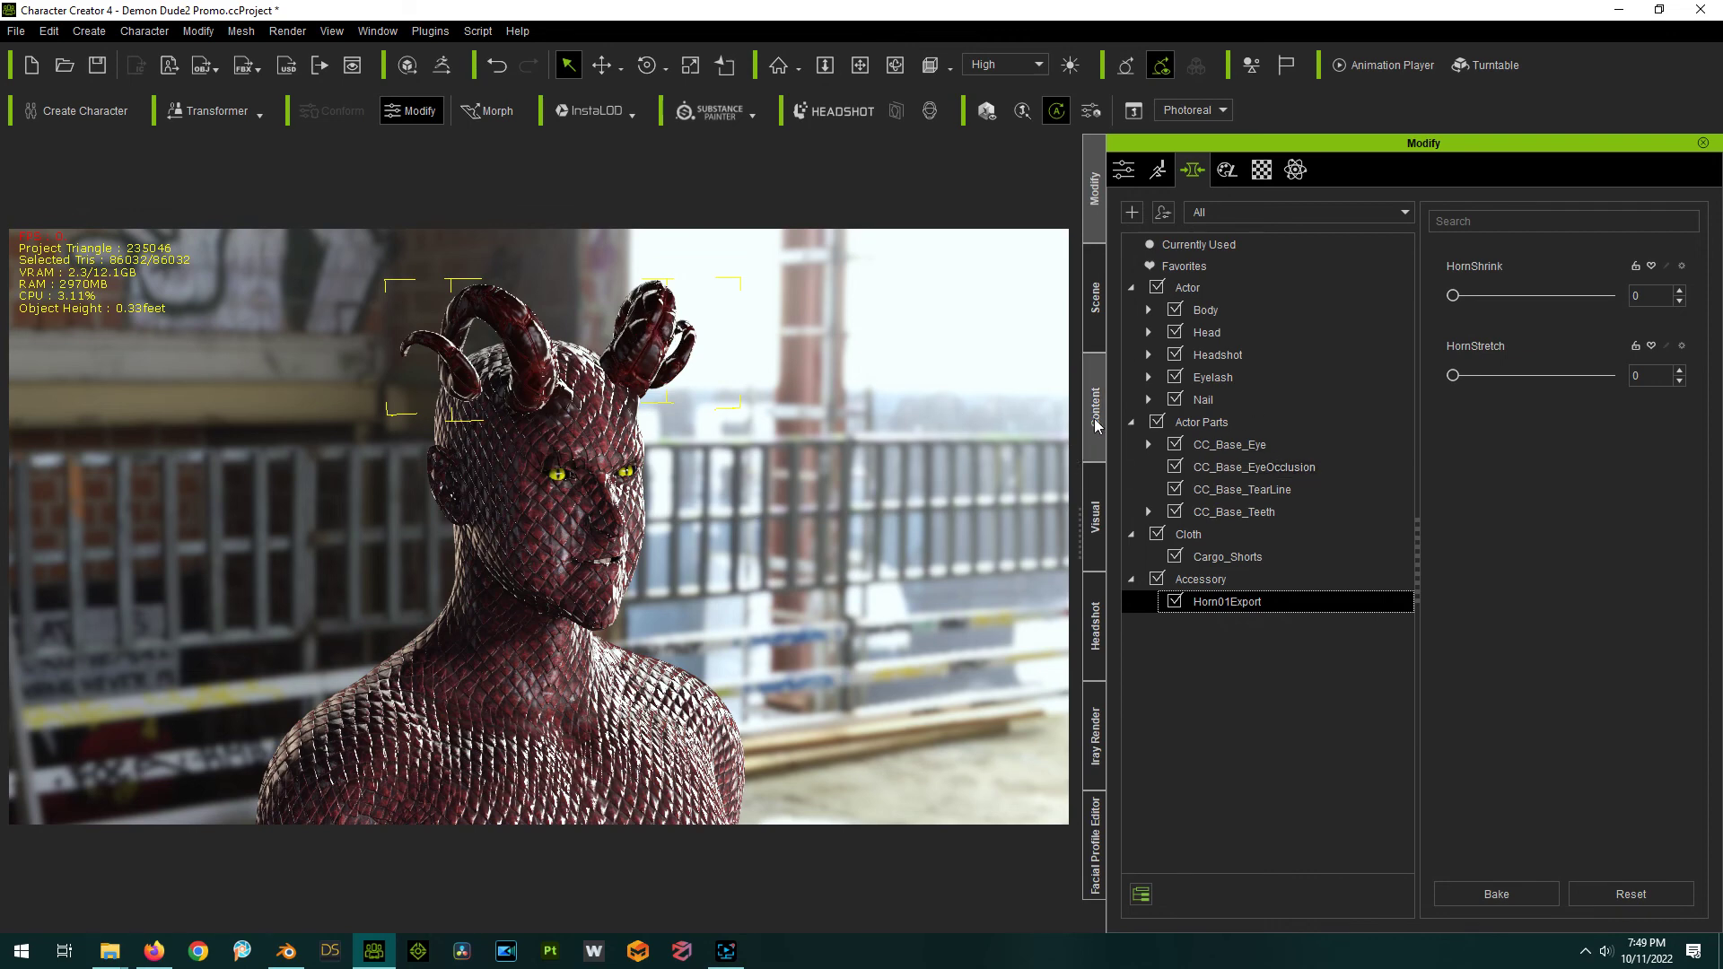
pyautogui.click(1095, 418)
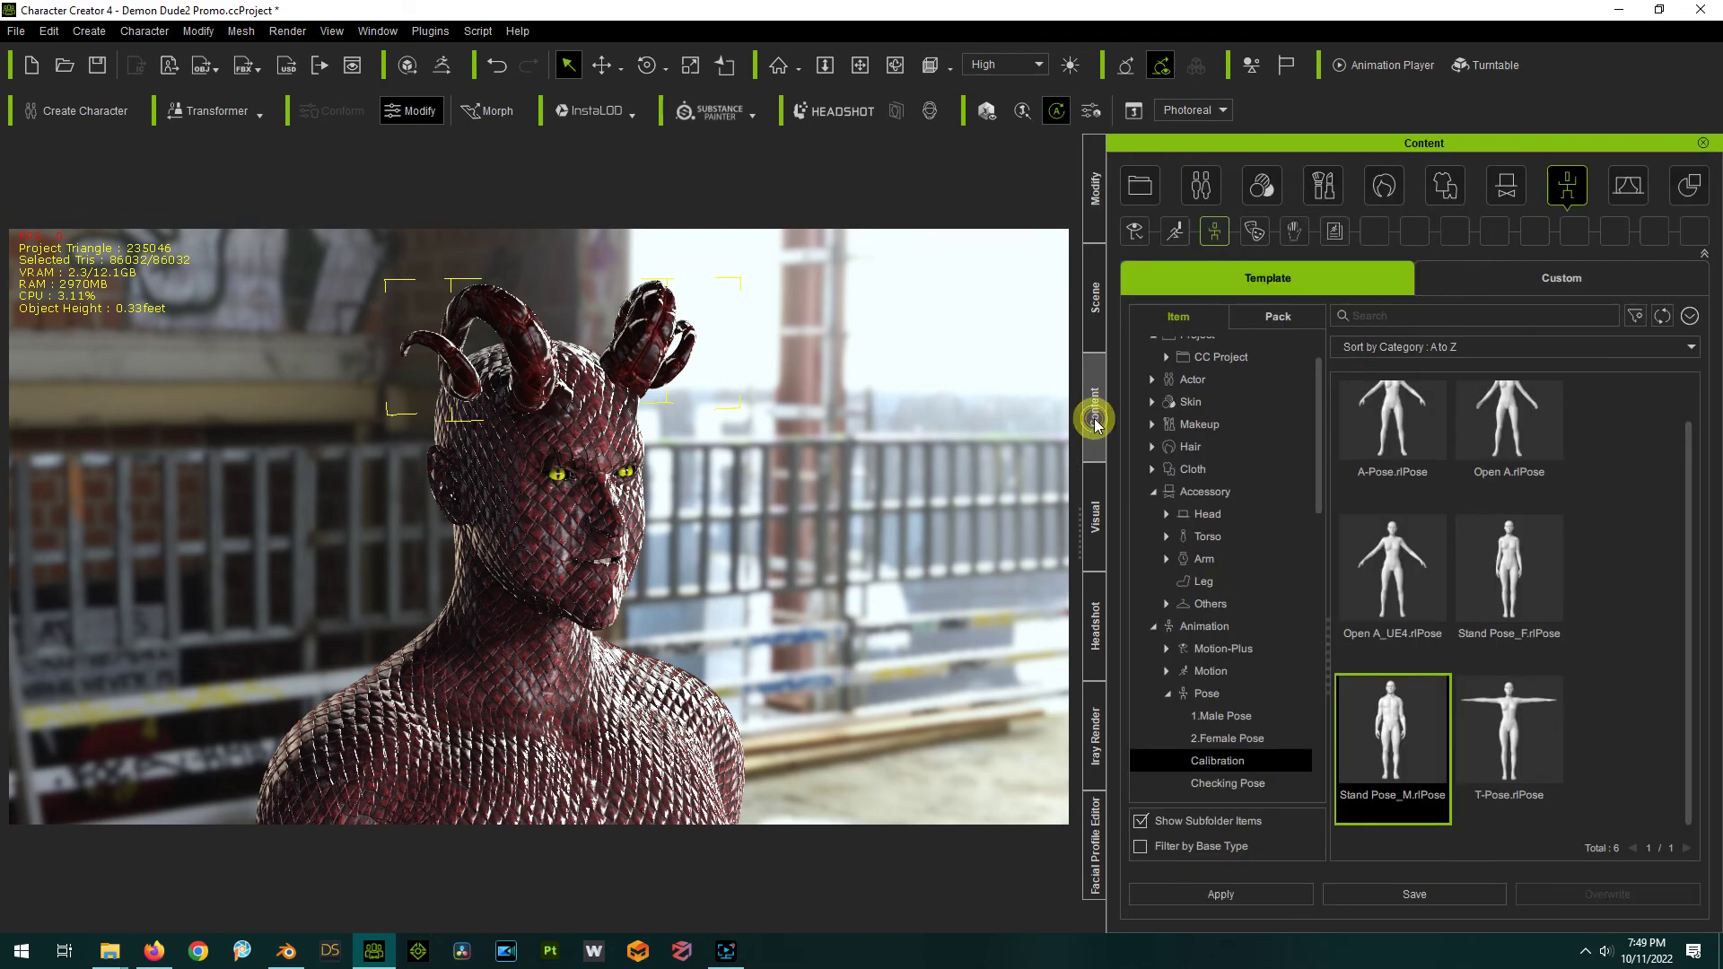
pyautogui.click(1558, 280)
pyautogui.click(1202, 459)
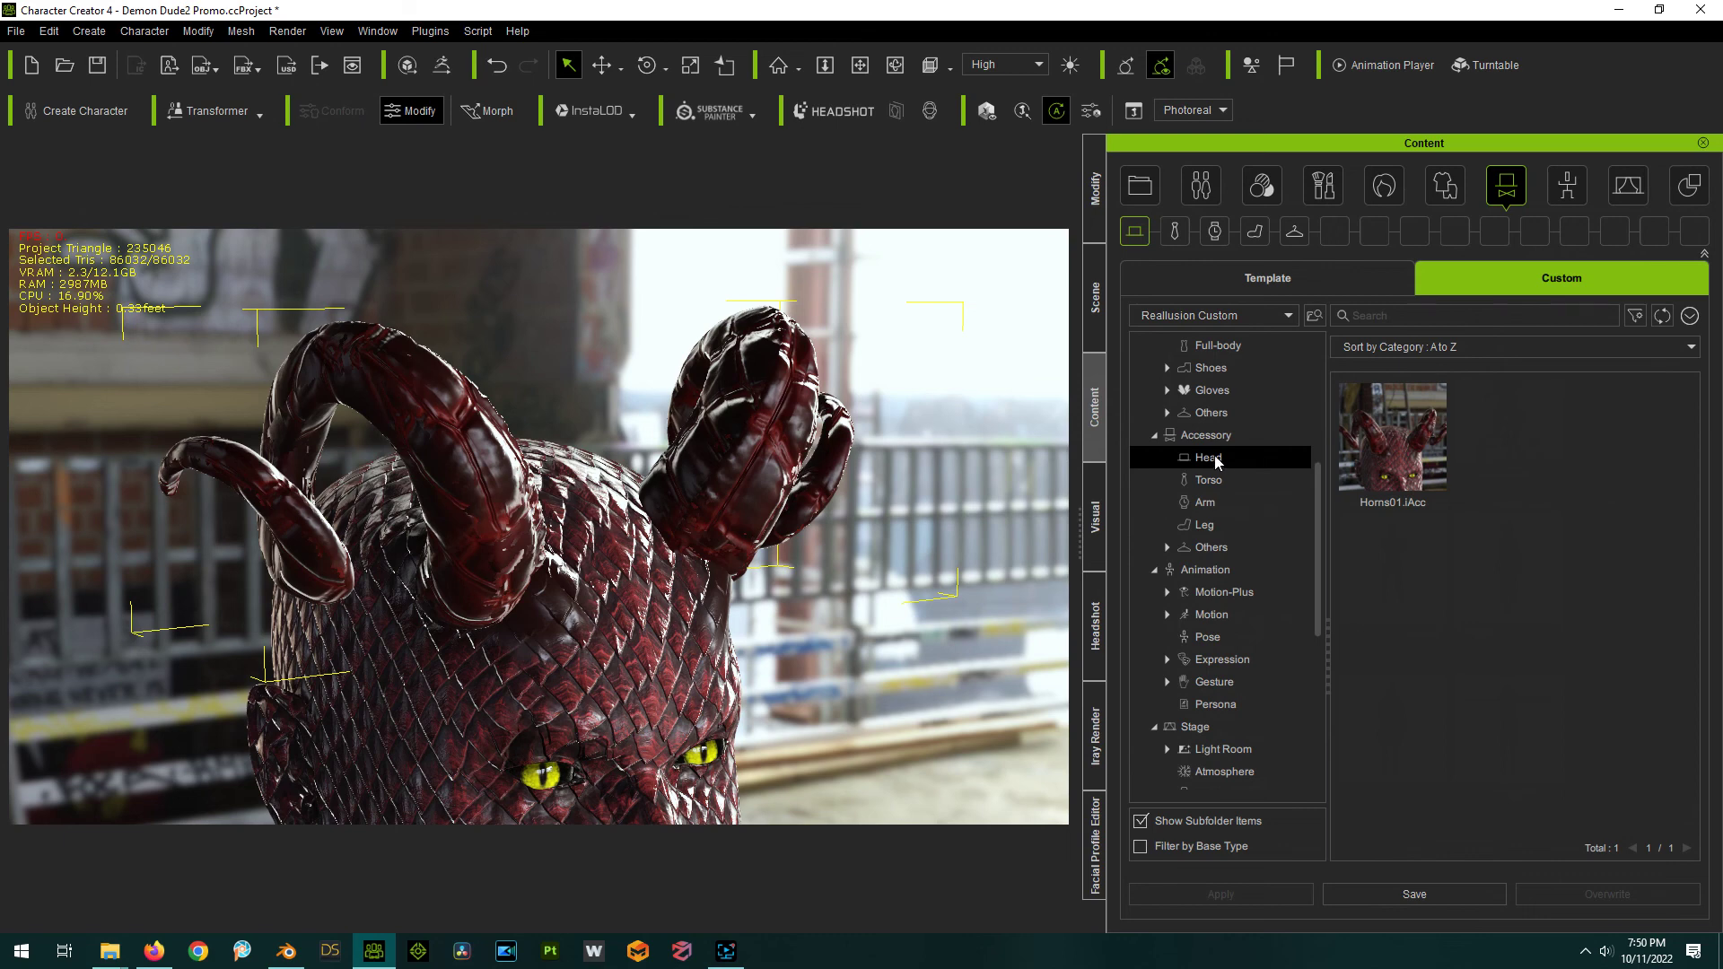
pyautogui.click(1417, 893)
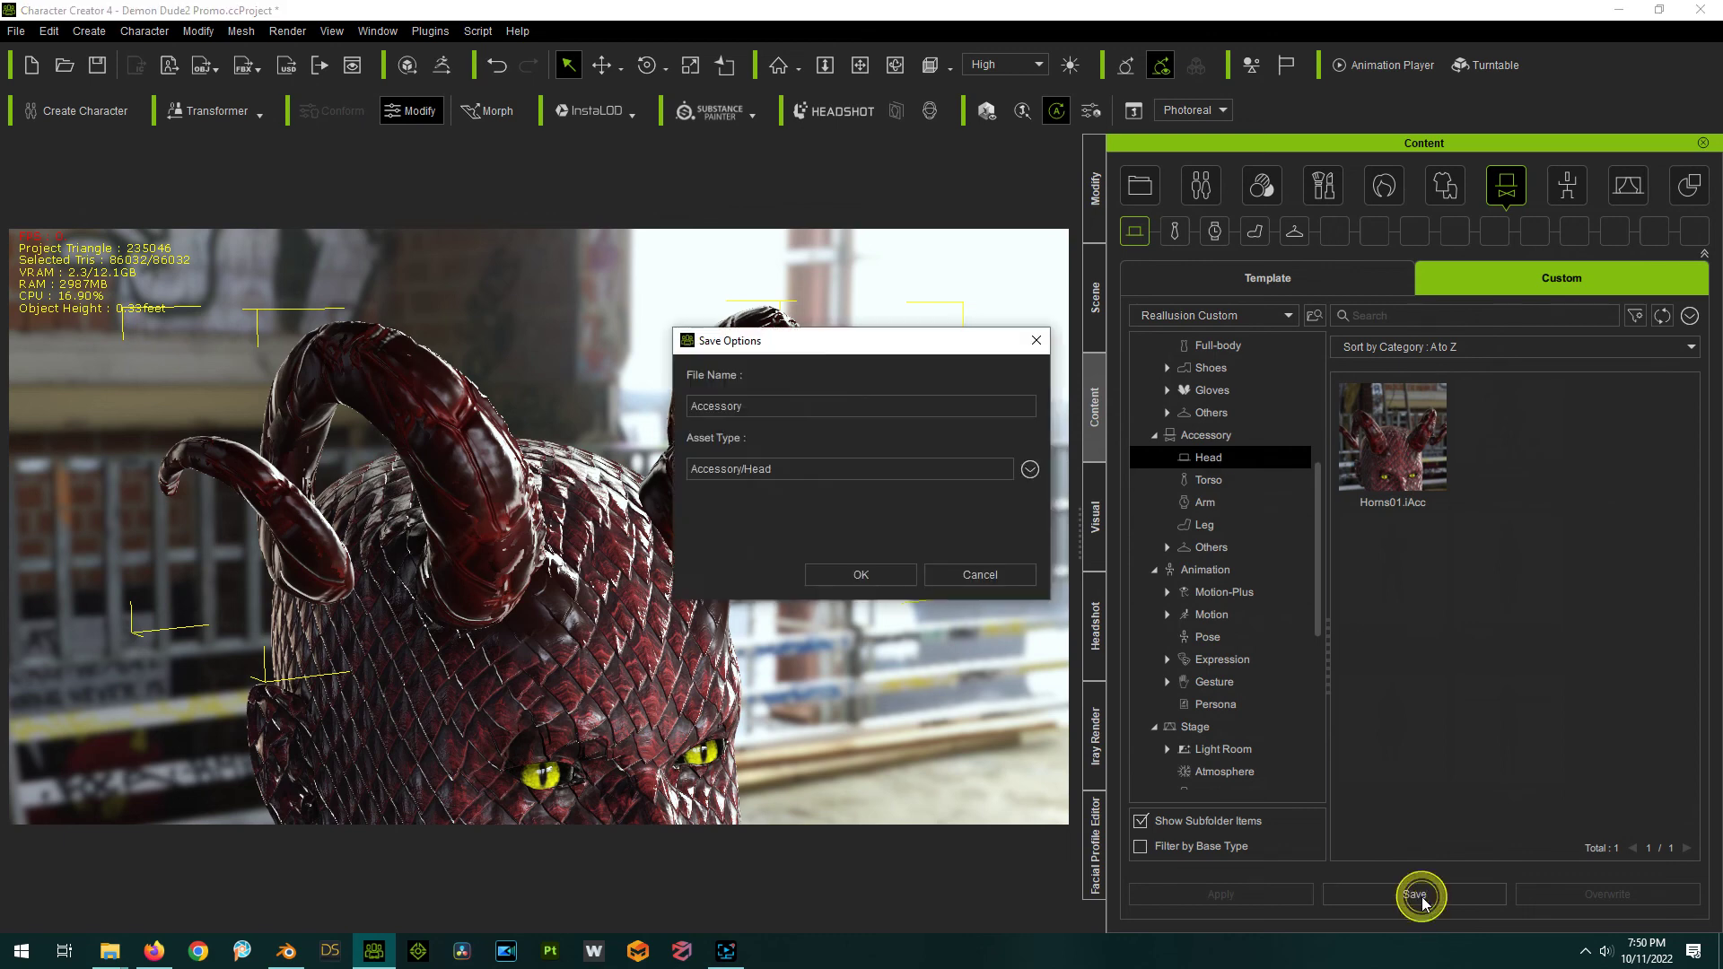
pyautogui.doubleClick(753, 410)
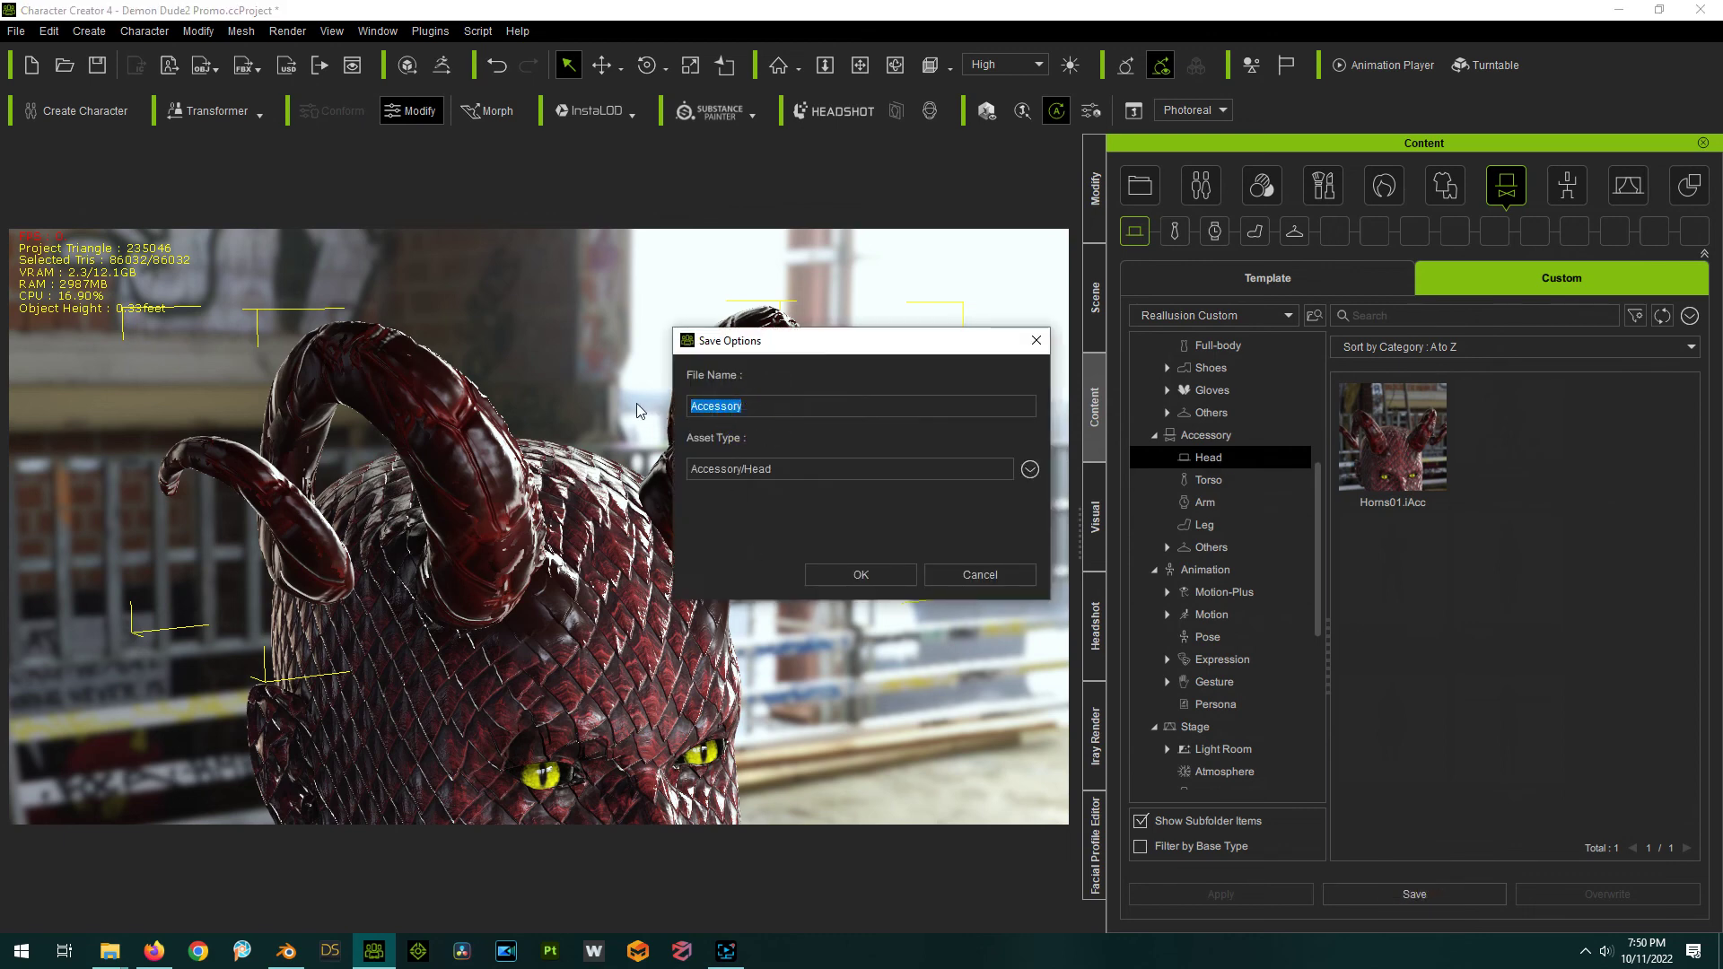
pyautogui.write('Horn01withMorphs')
pyautogui.press('Return')
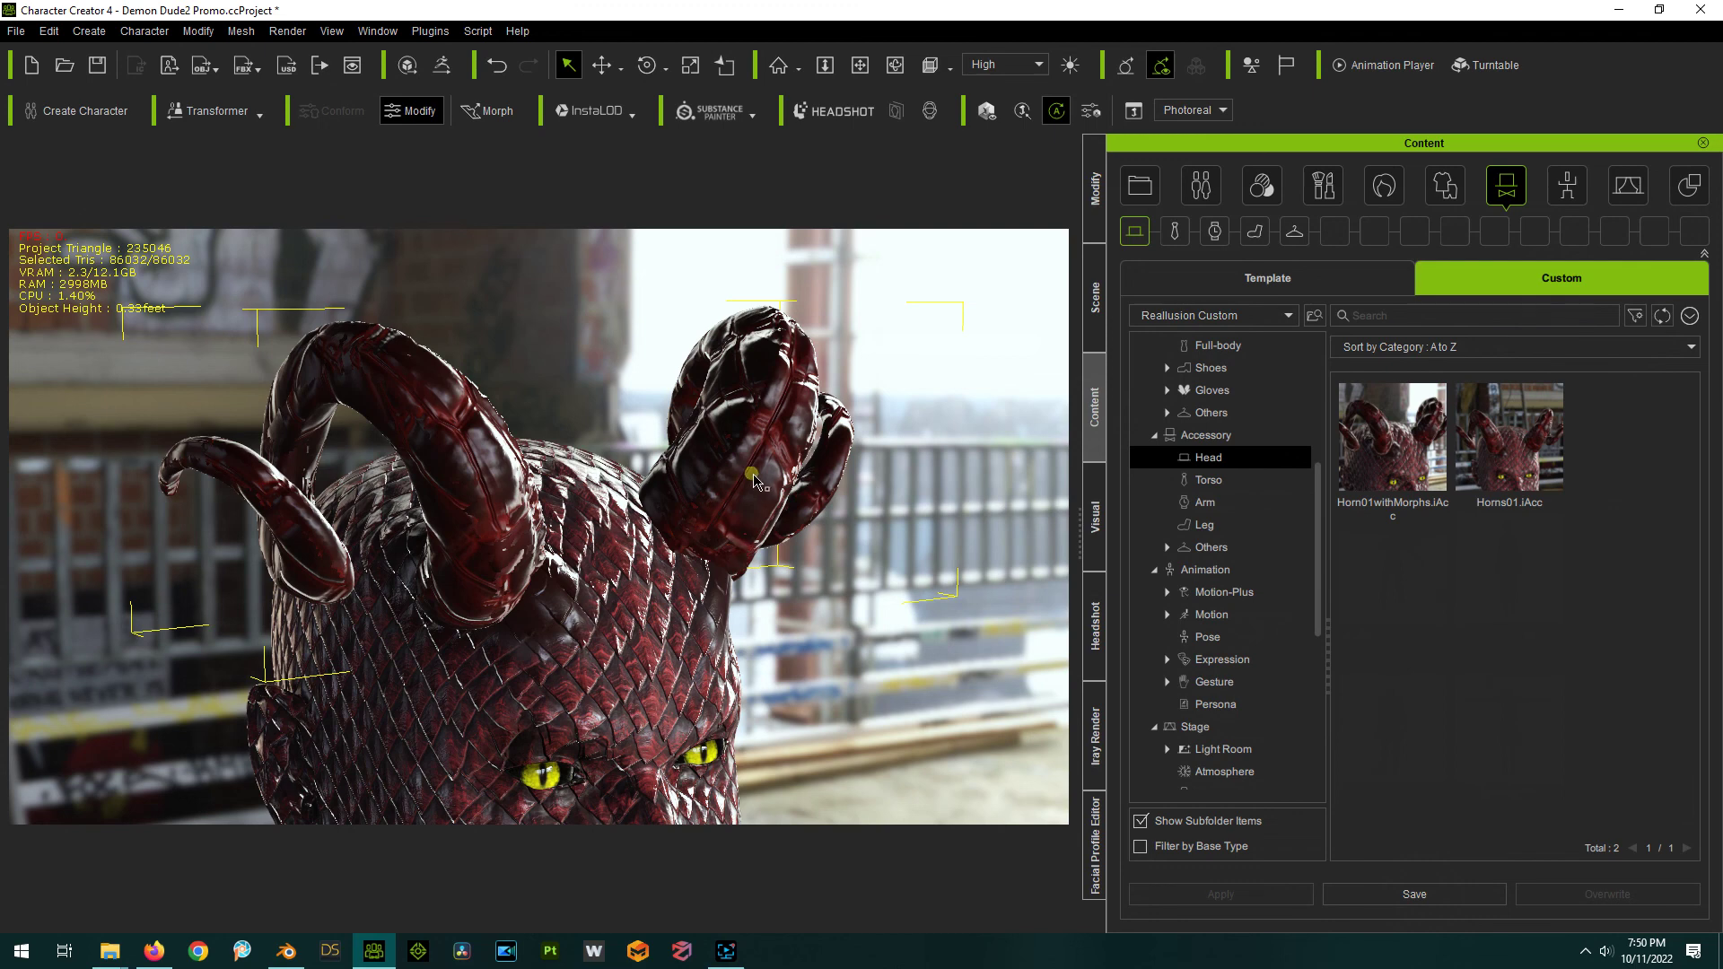
# Delete the horns from the demon, reapply the saved Horn01withMorphs accessory, and inspect its fit and available morph sliders.
pyautogui.press('Delete')
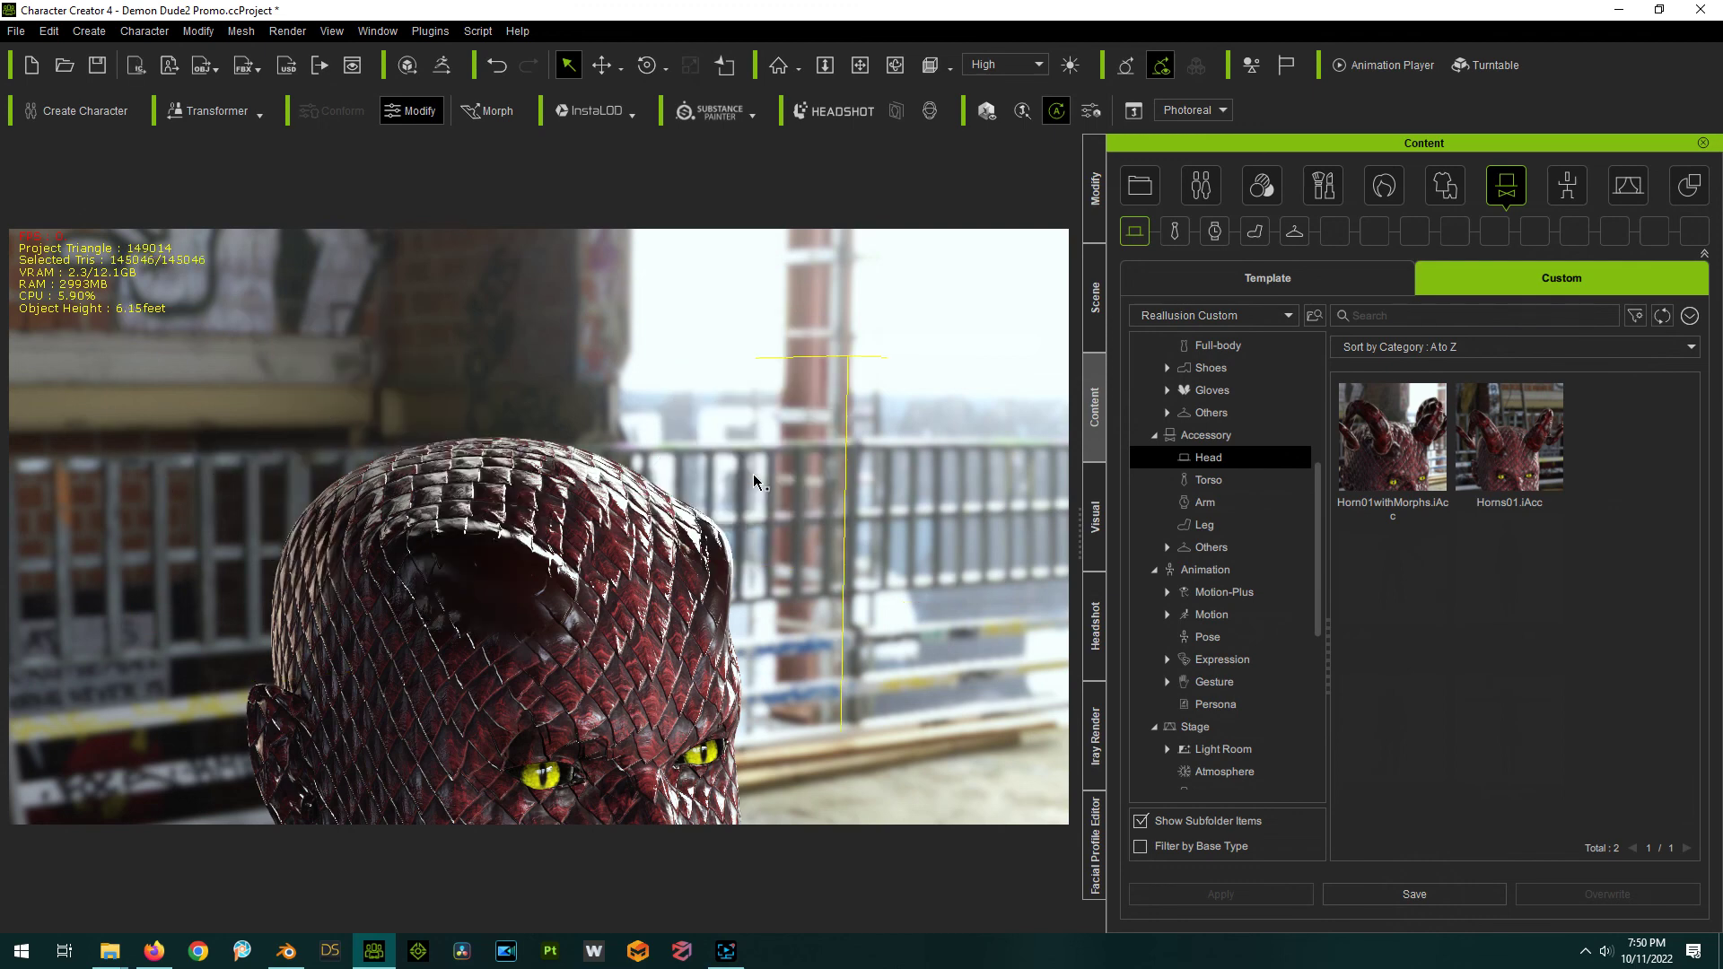
pyautogui.doubleClick(1334, 476)
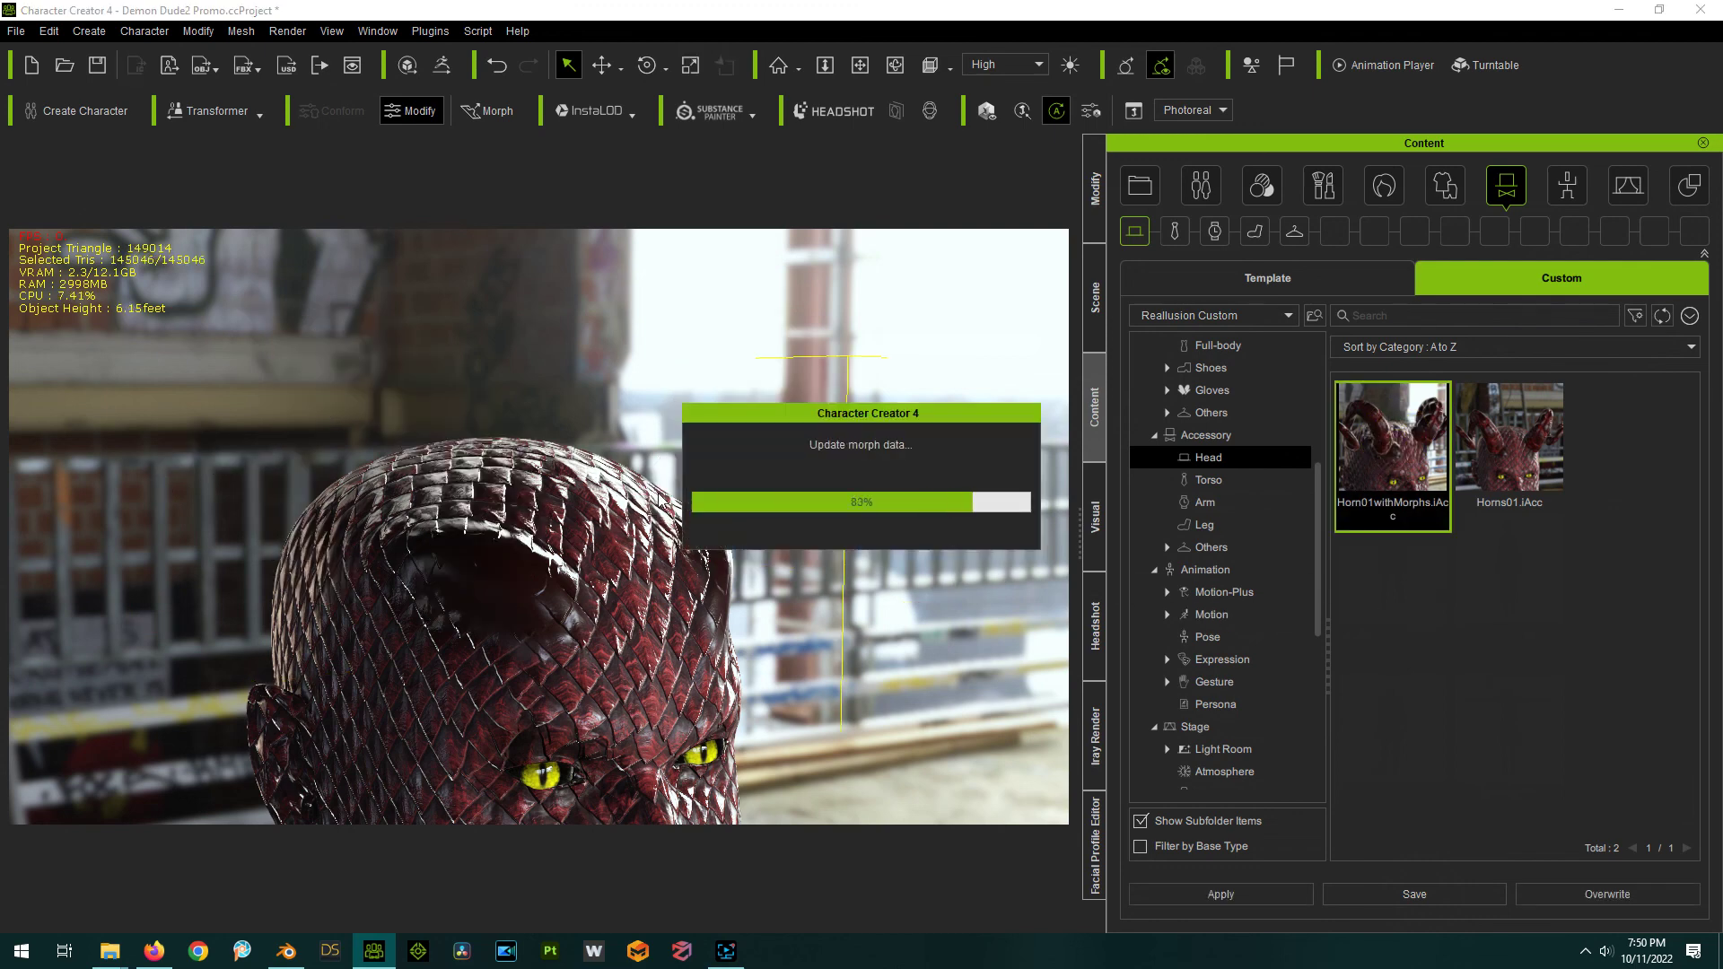
pyautogui.click(1095, 191)
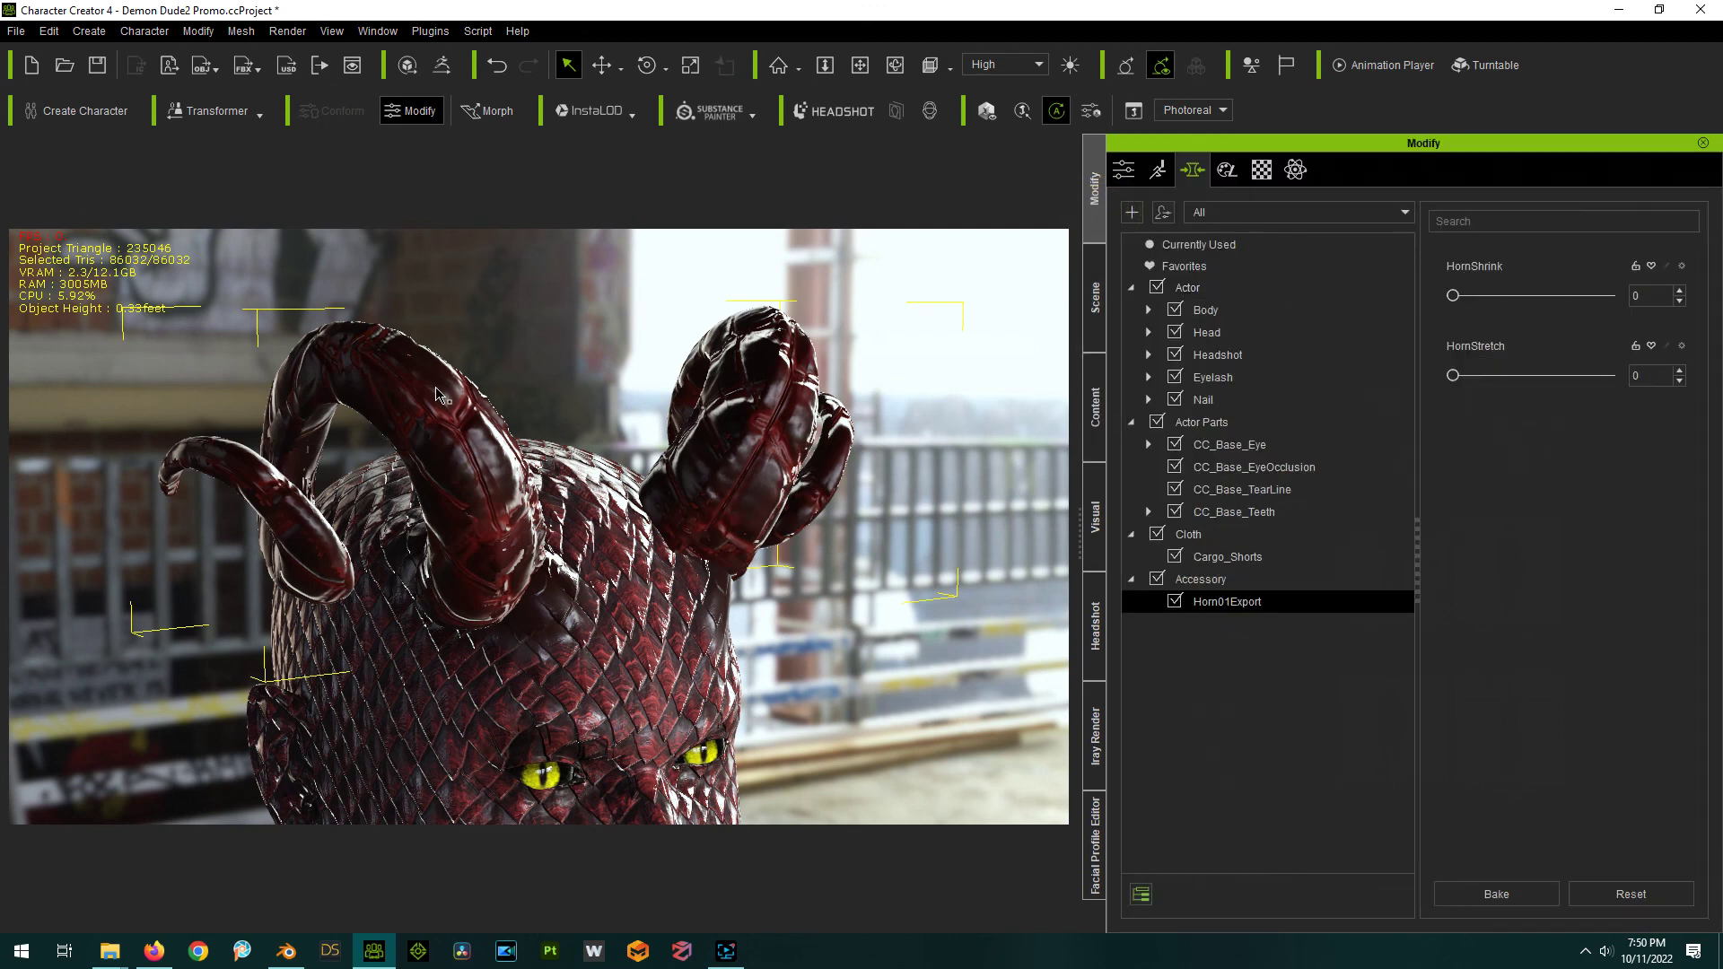
pyautogui.scroll(-3, 453, 355)
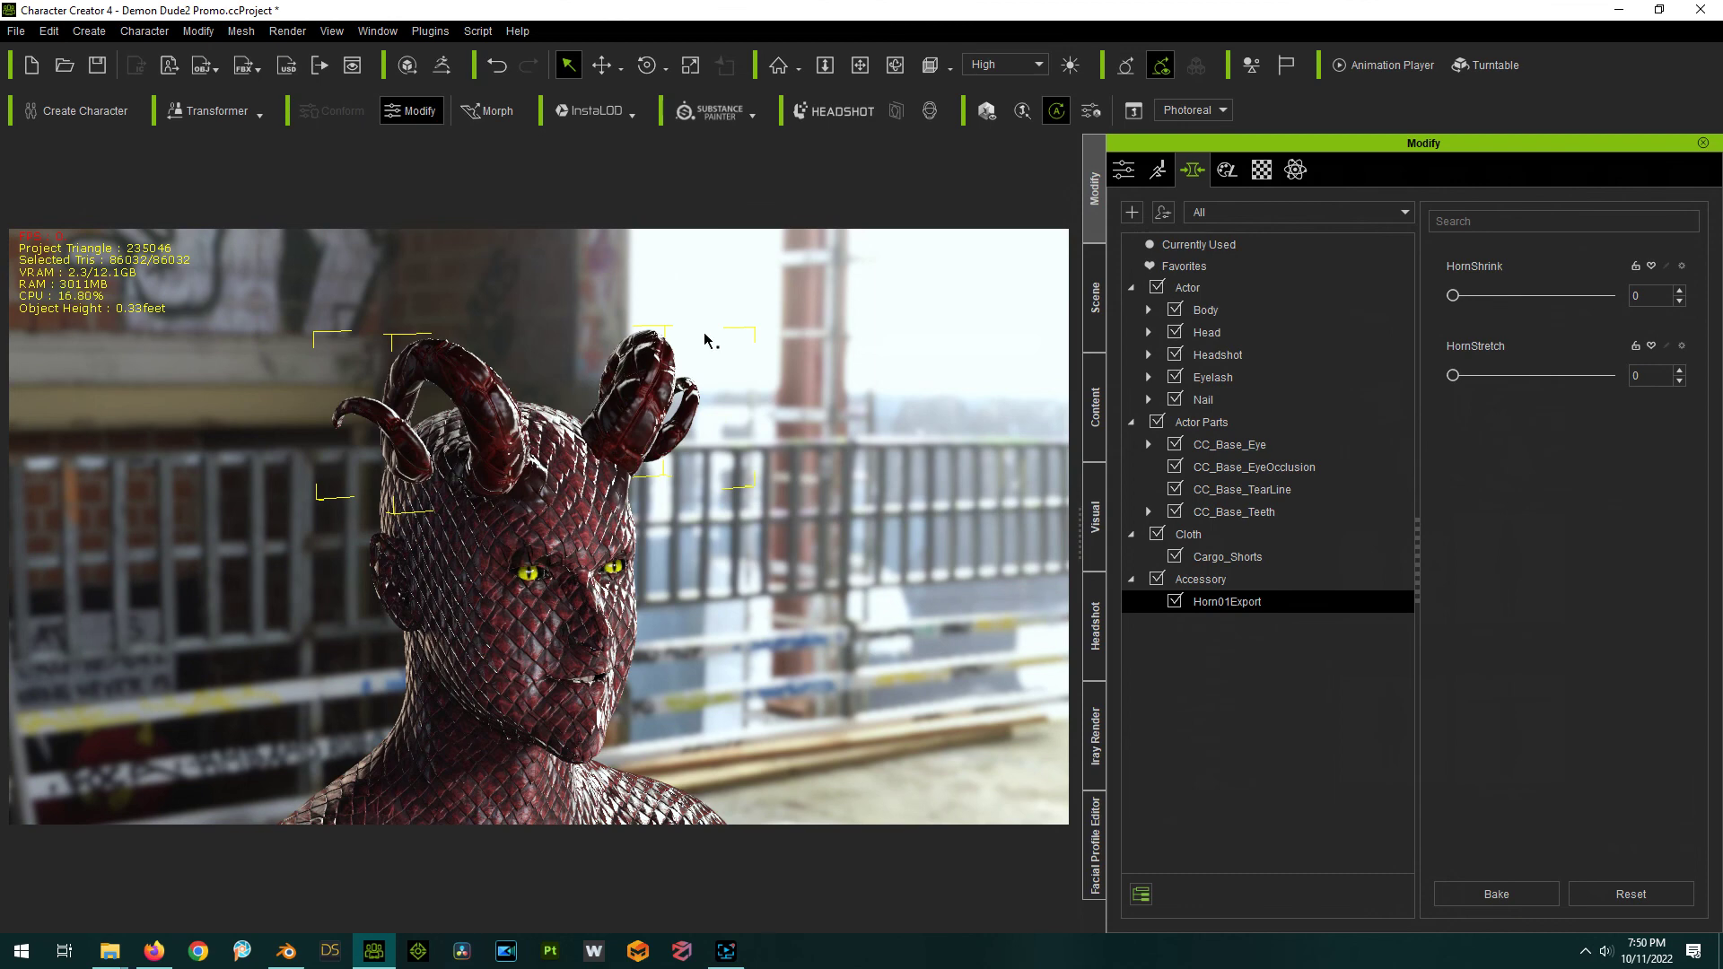
pyautogui.moveTo(704, 339); pyautogui.dragTo(703, 331, button='right')
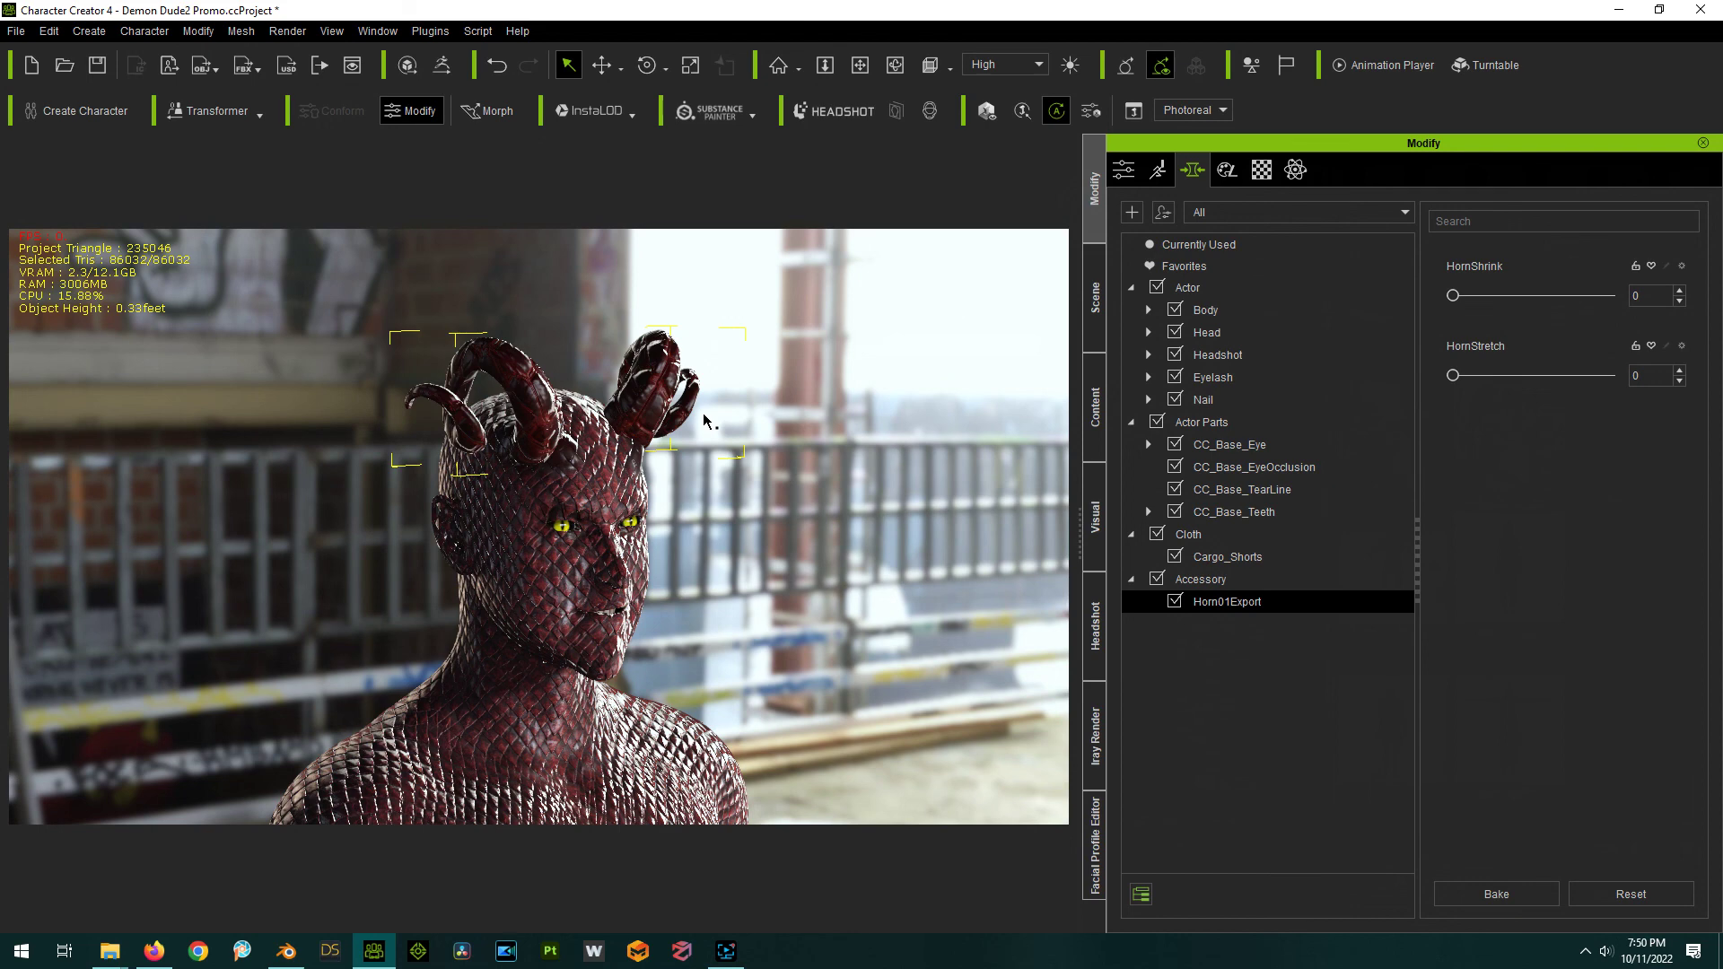
pyautogui.moveTo(803, 527); pyautogui.dragTo(780, 529, button='right')
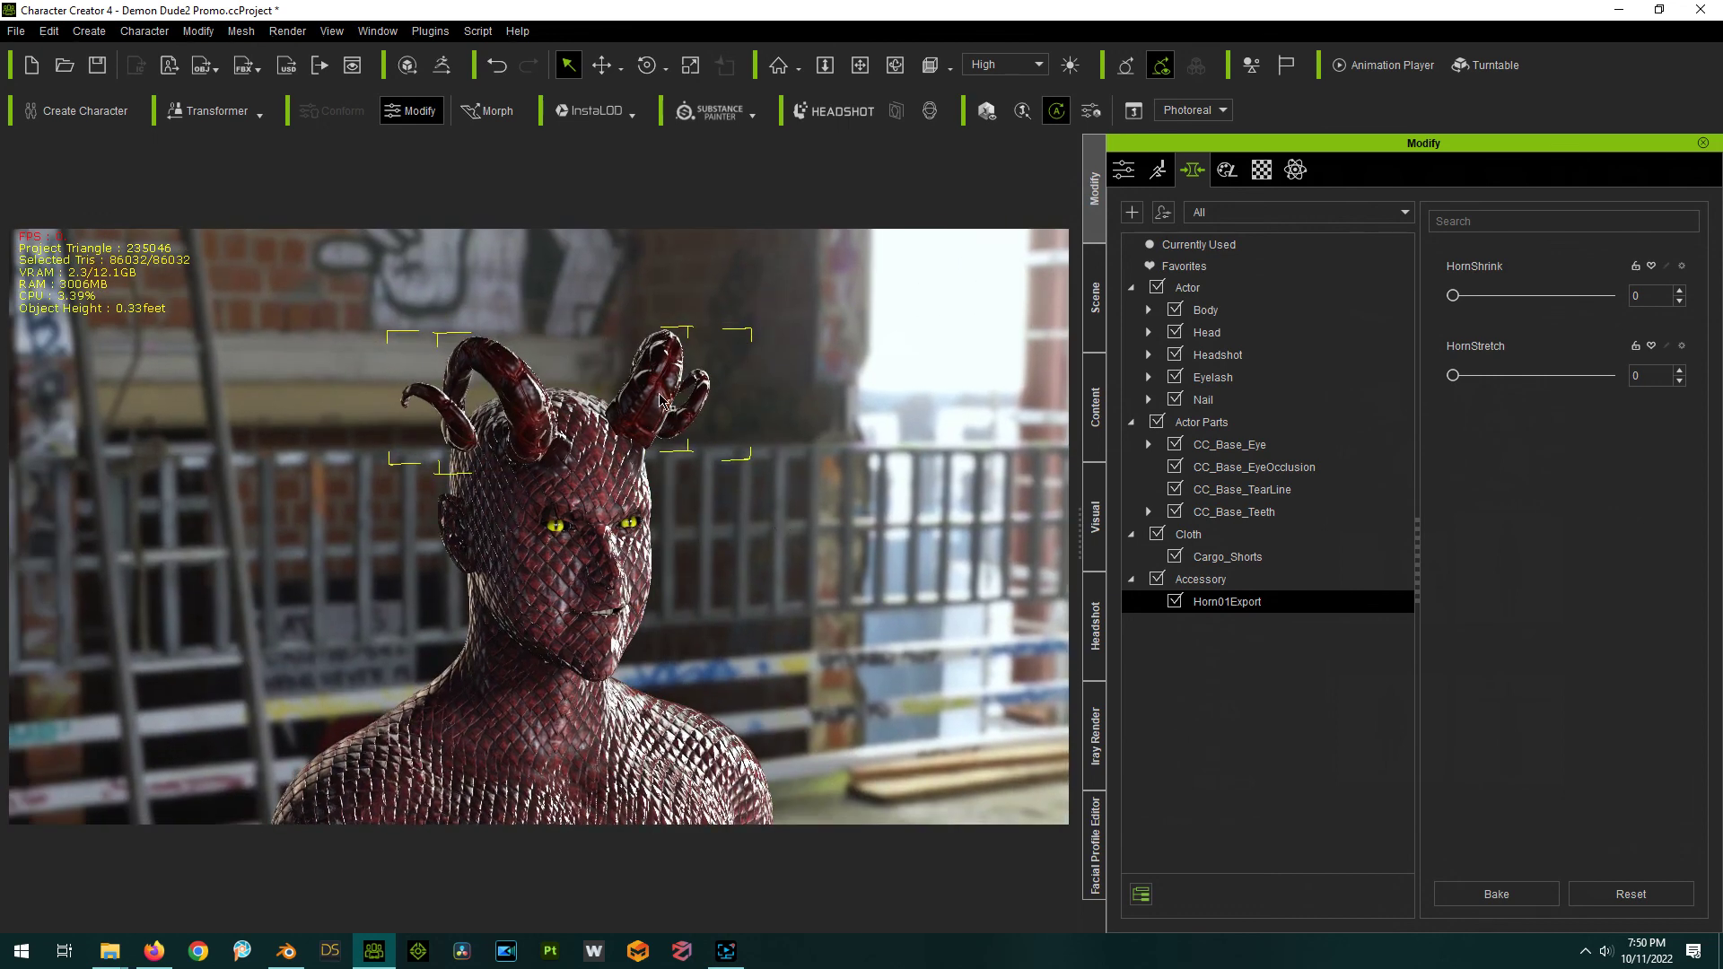